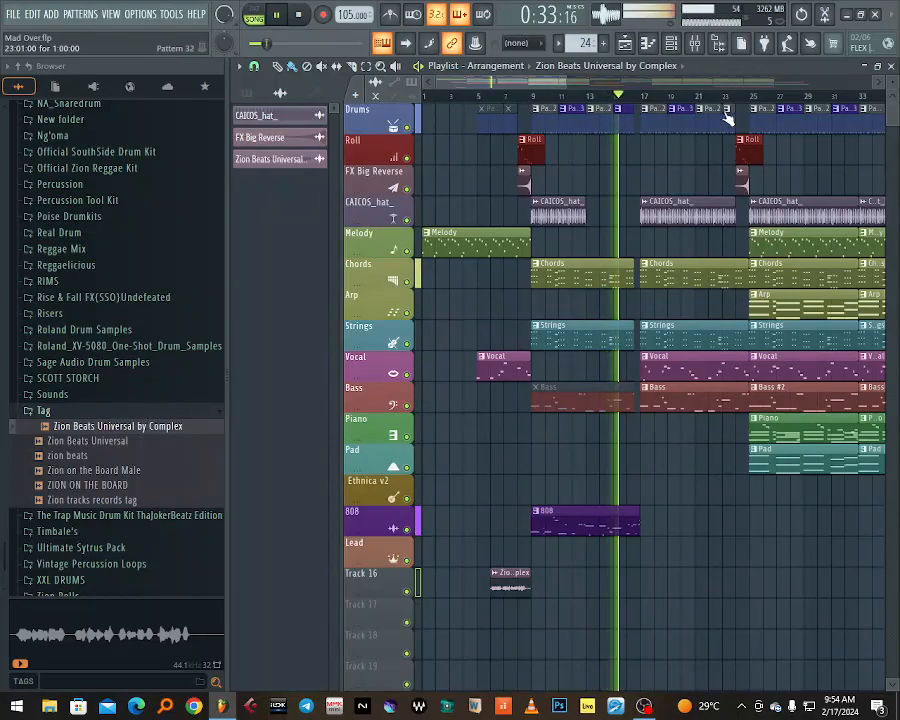
Stop the song and play the arrangement from bar 24.
key(space)
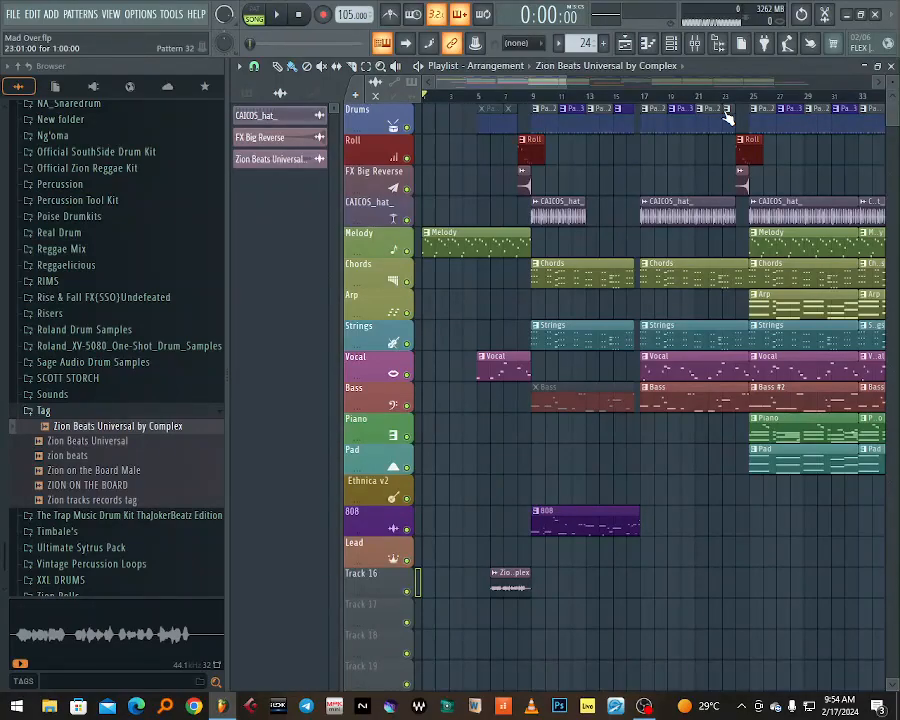
drag(566, 83, 628, 88)
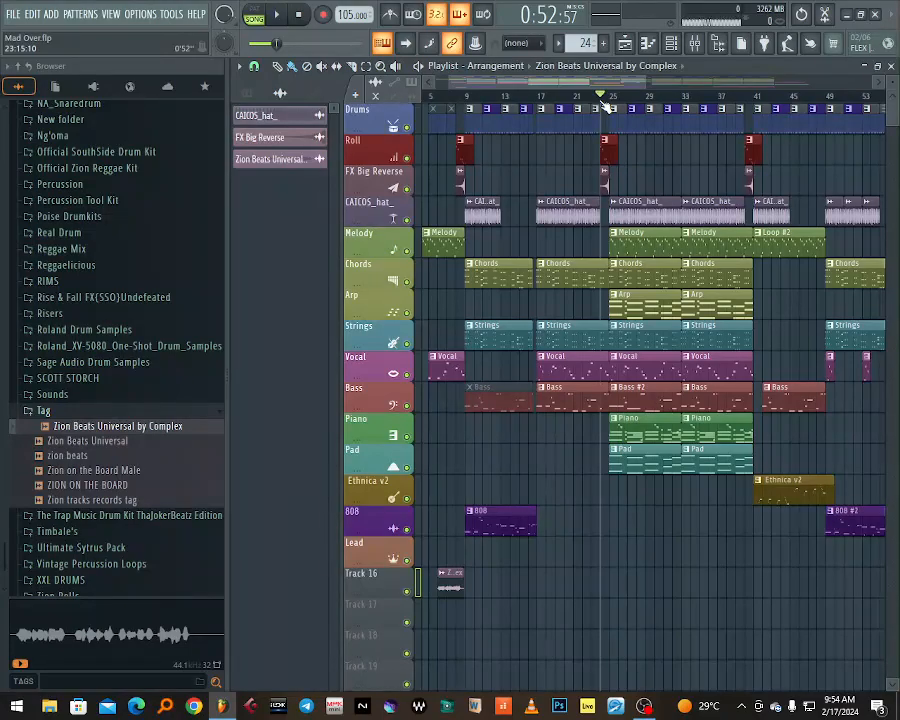
key(space)
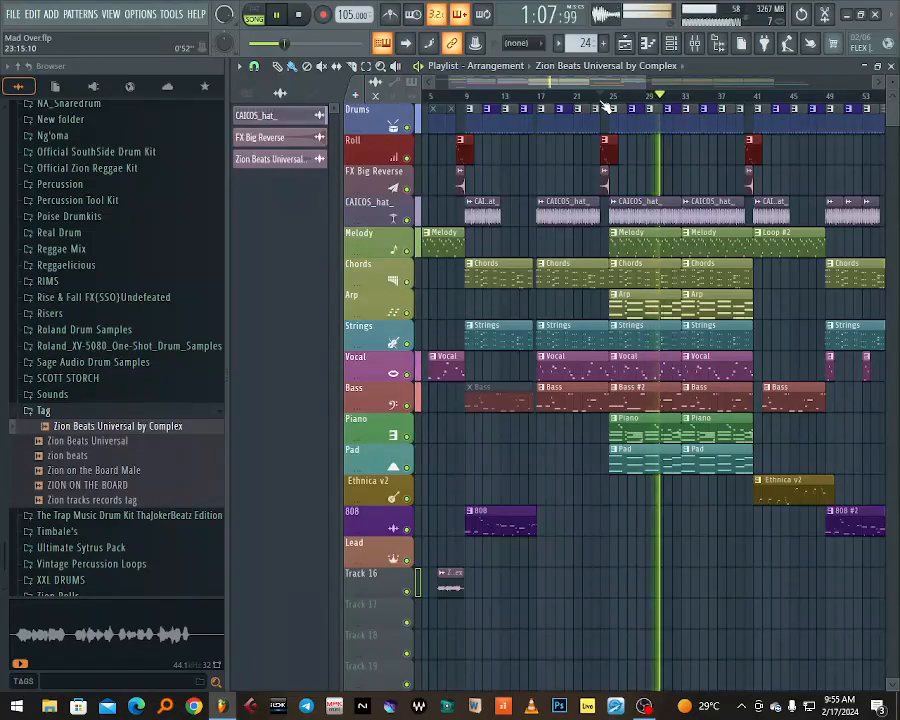
Inspect the Piano pattern's notes and channel during playback, return to the playlist and stop the song.
double_click(653, 428)
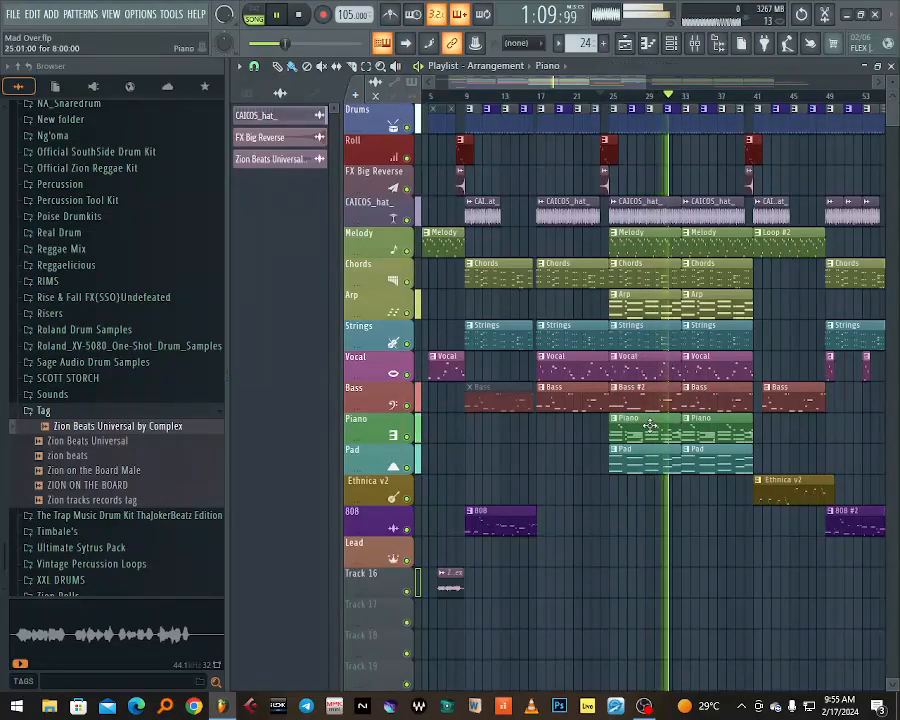
click(671, 44)
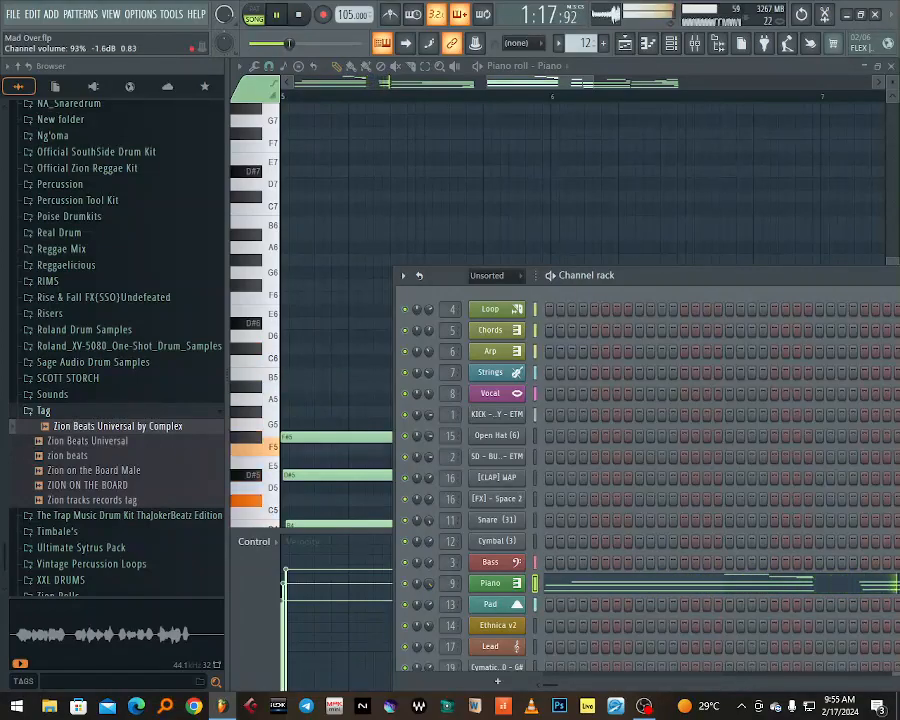
click(625, 44)
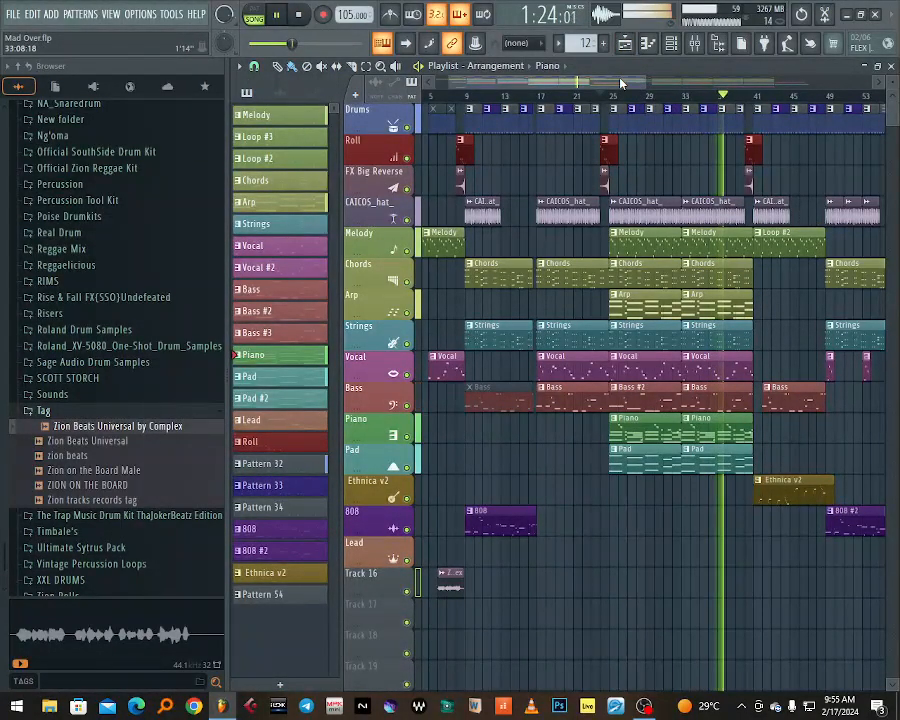
drag(620, 80, 665, 96)
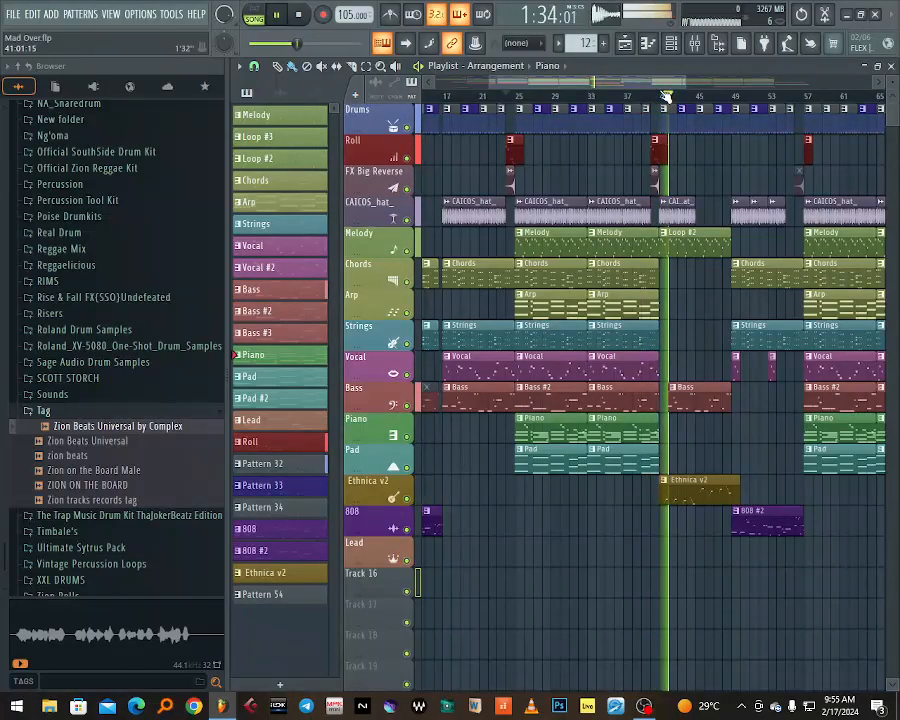
key(space)
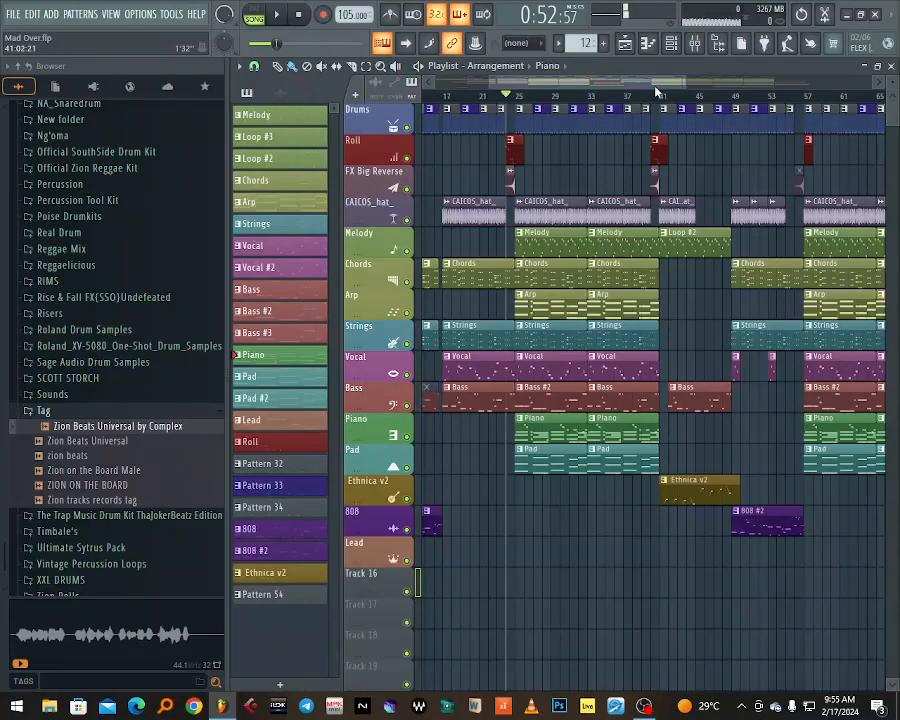
Play the arrangement from bar 73 and inspect the Lead pattern's notes and channel before stopping in the playlist.
drag(660, 83, 803, 95)
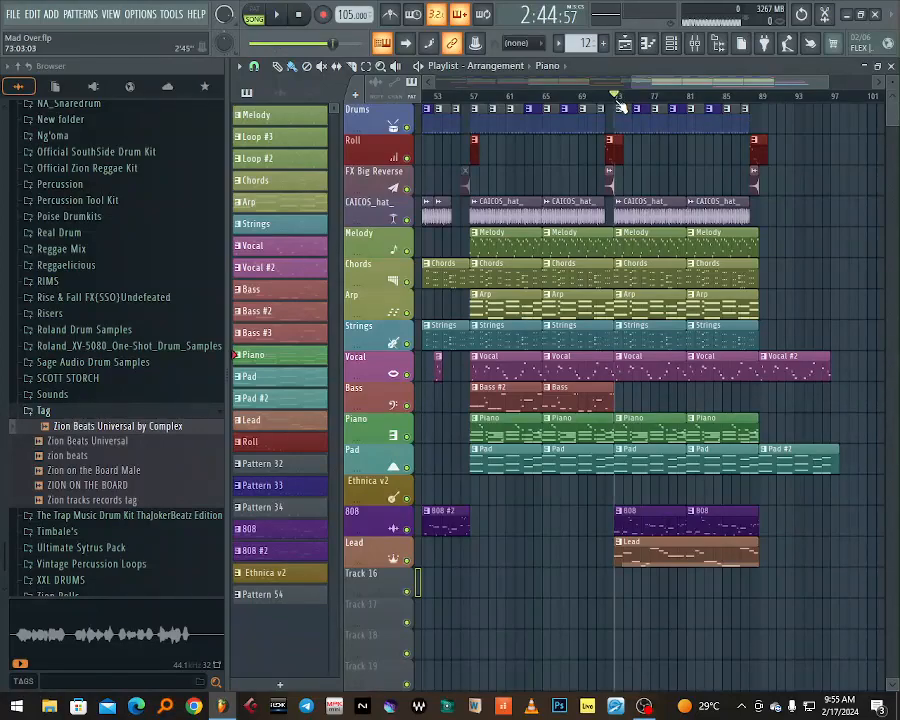
key(space)
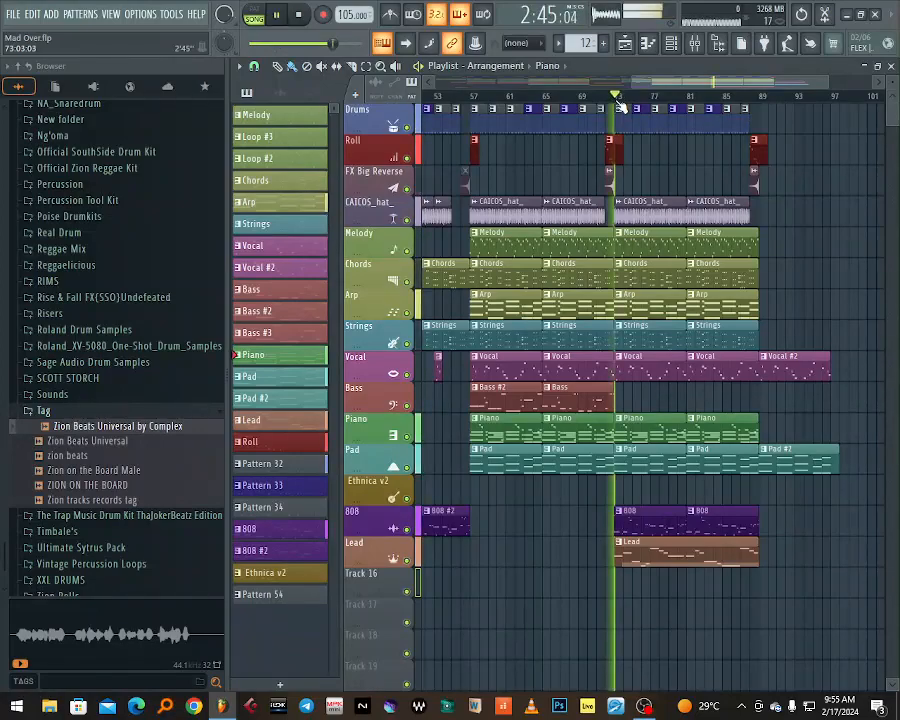
double_click(661, 549)
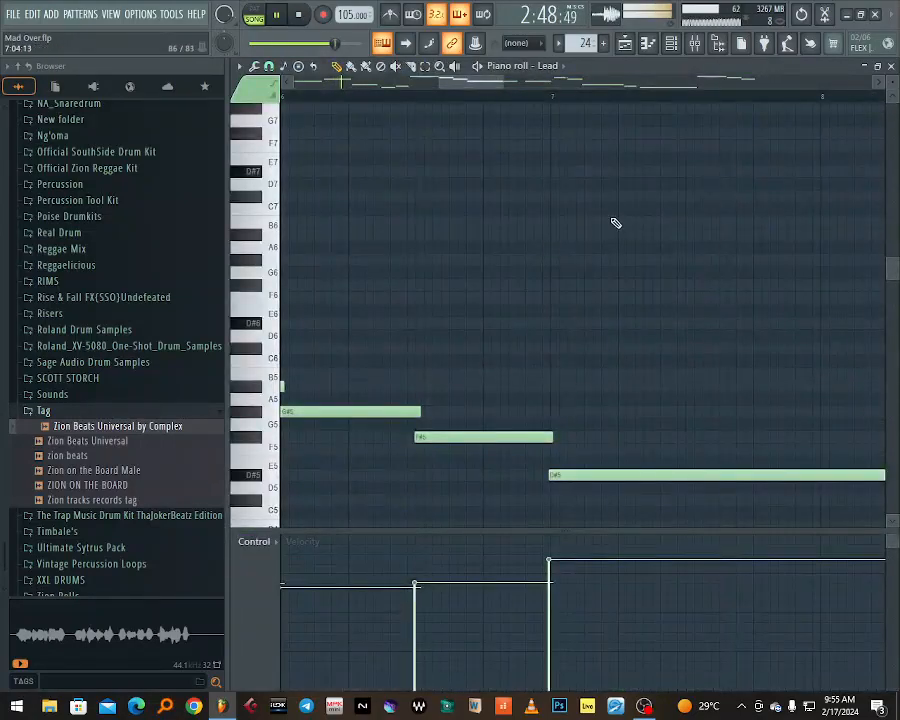
key(F6)
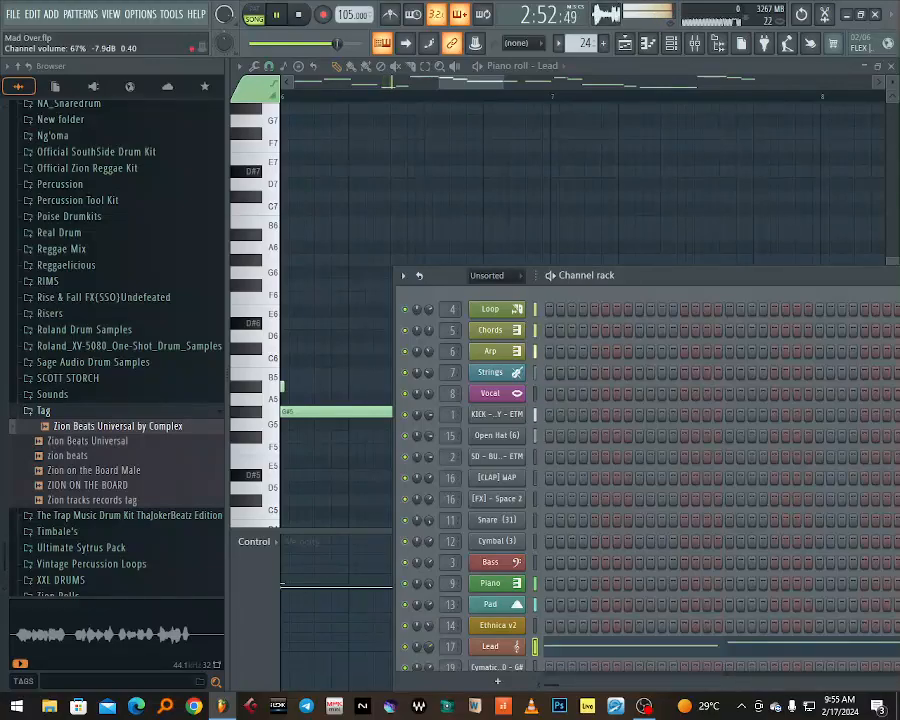
click(626, 45)
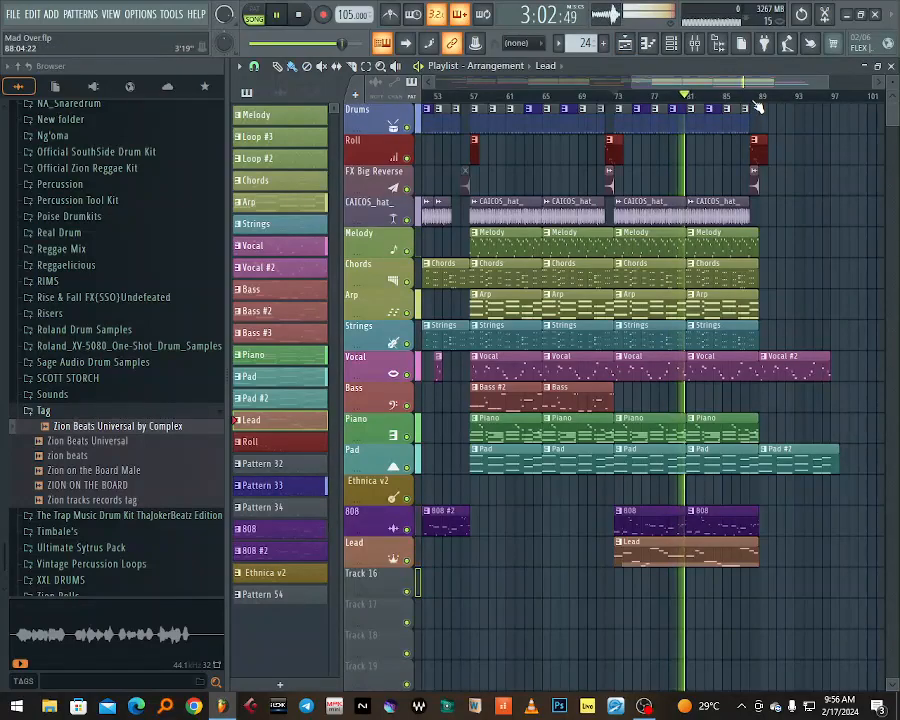
key(space)
Open the Chords pattern from the playlist's first half and play it with all its bars in view.
drag(688, 83, 238, 93)
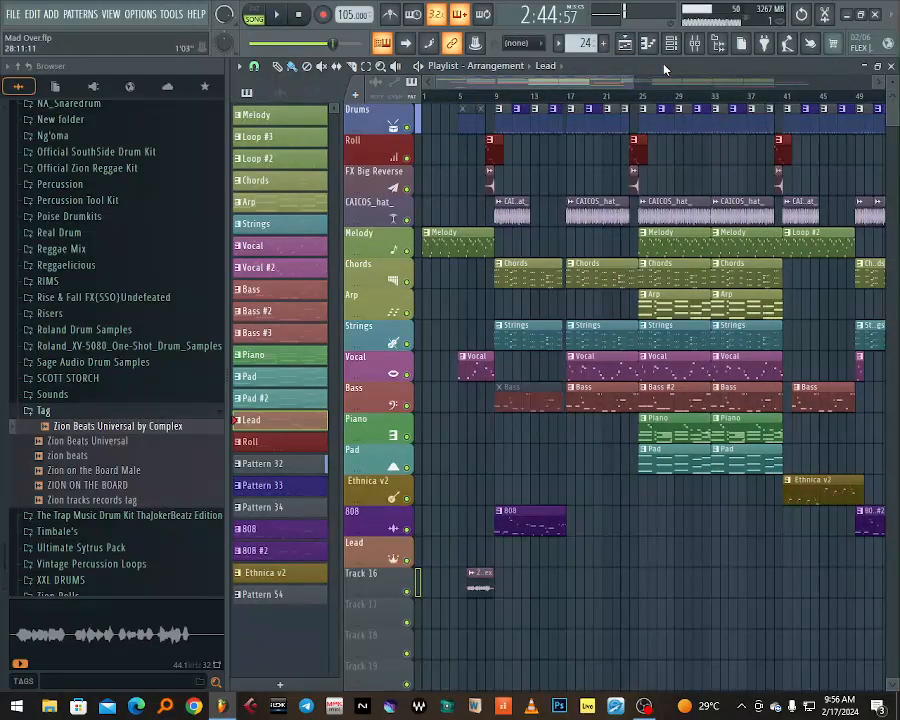
double_click(695, 272)
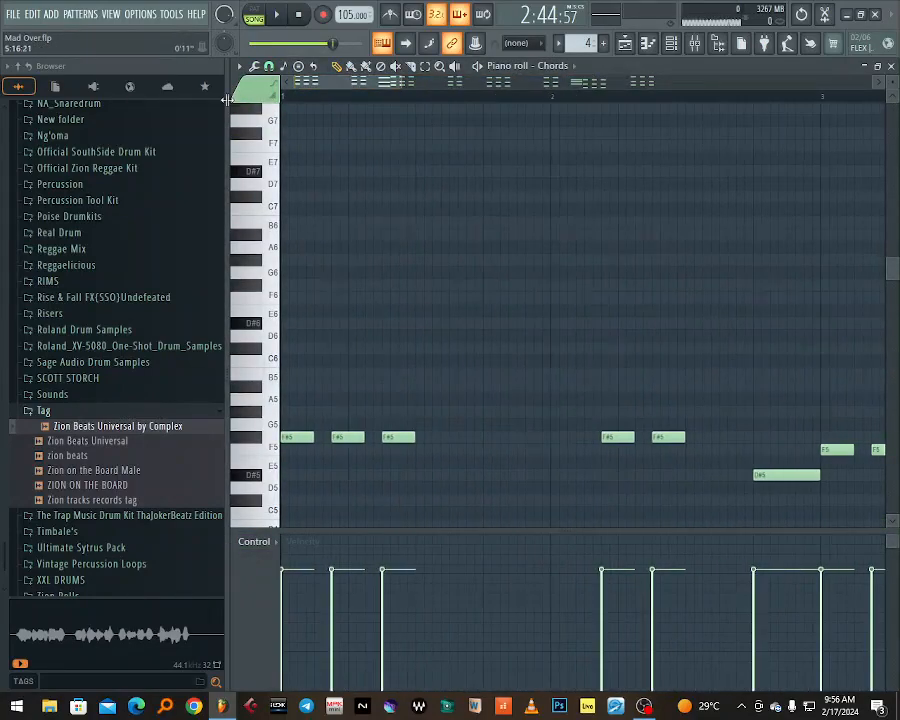
key(space)
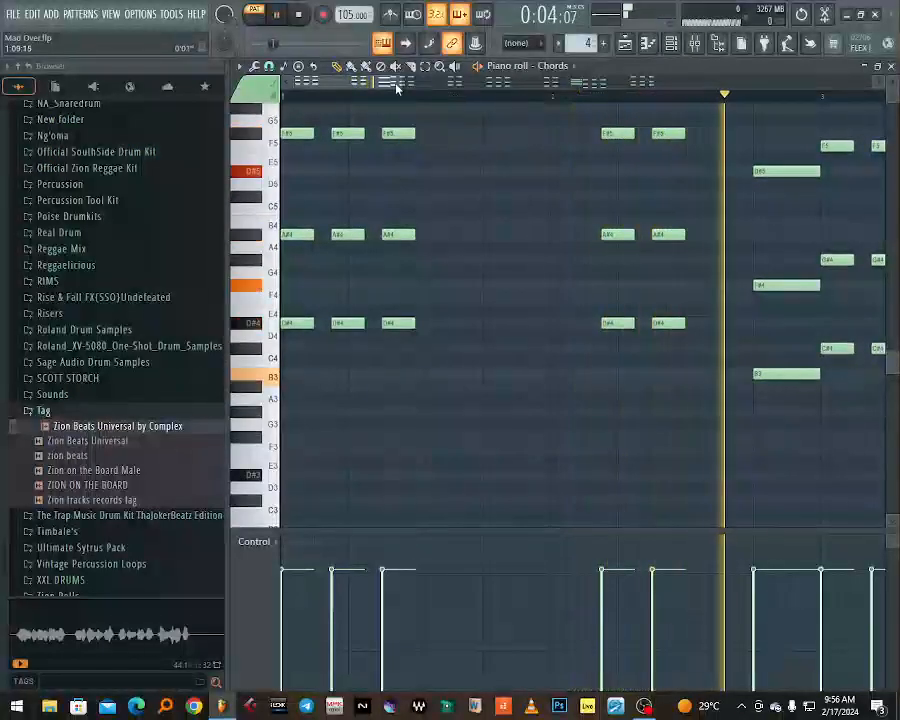
drag(395, 83, 715, 102)
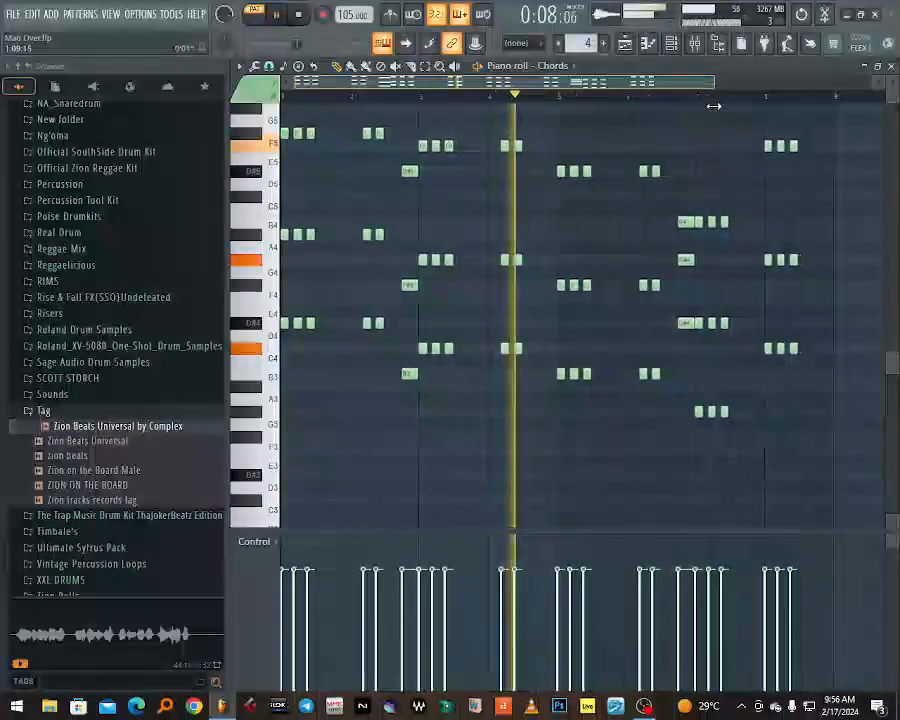
key(space)
Try the highest chord notes of the first four bars one octave lower, restore them and compare both versions by ear.
scroll(578, 184, up, 5)
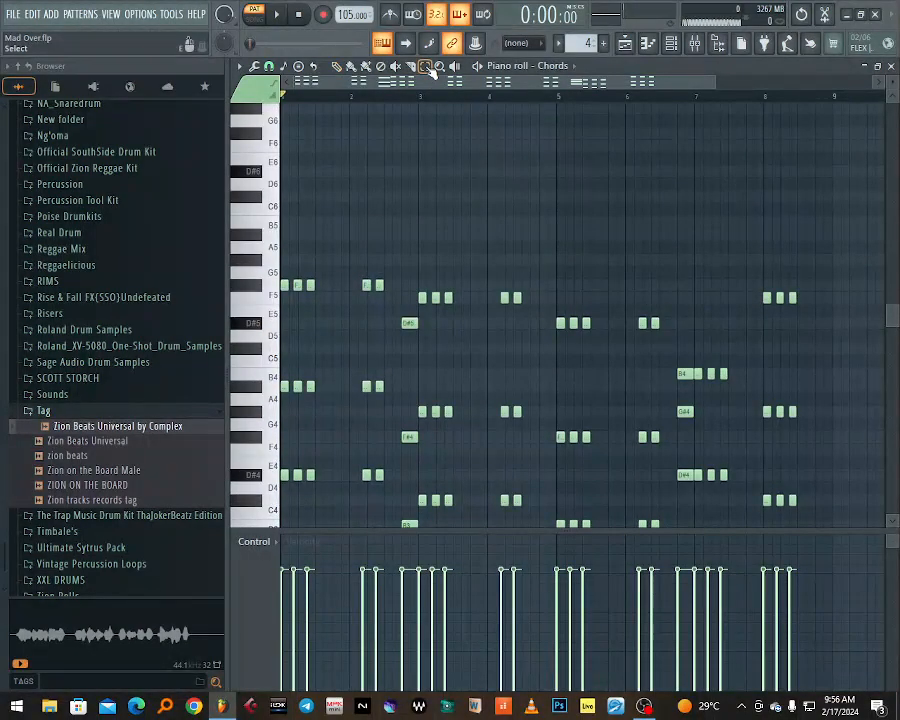
scroll(462, 261, down, 5)
drag(543, 124, 252, 193)
key(ctrl+Down)
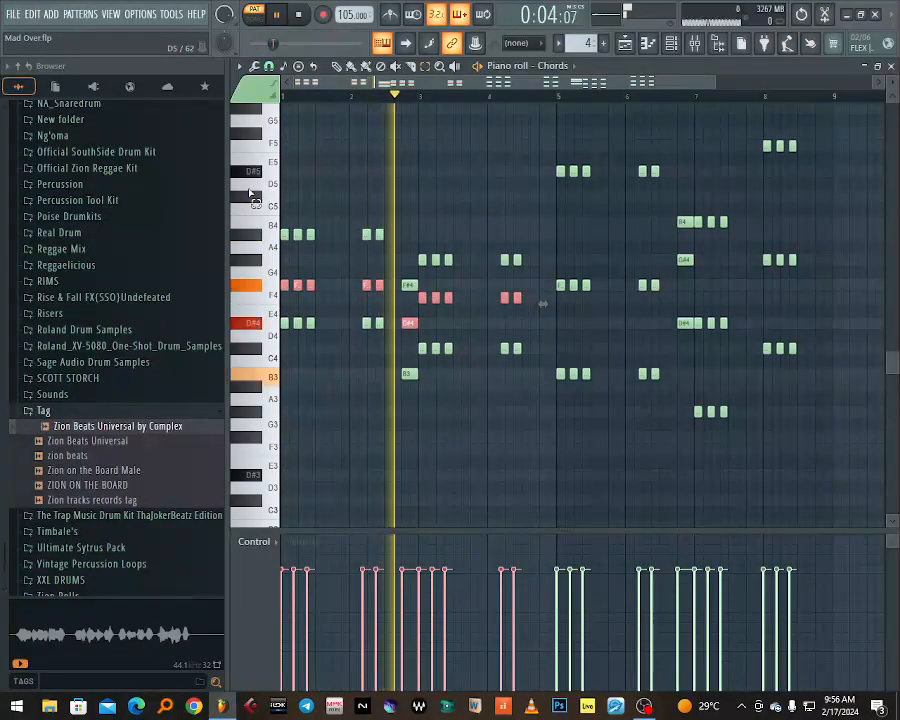
key(space)
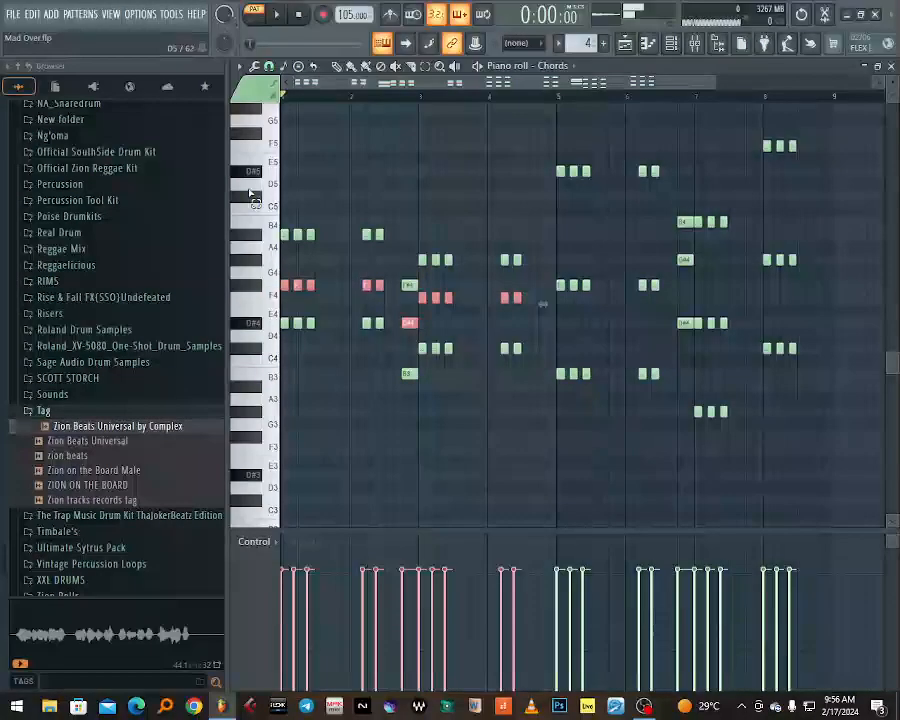
key(ctrl+Up)
key(space)
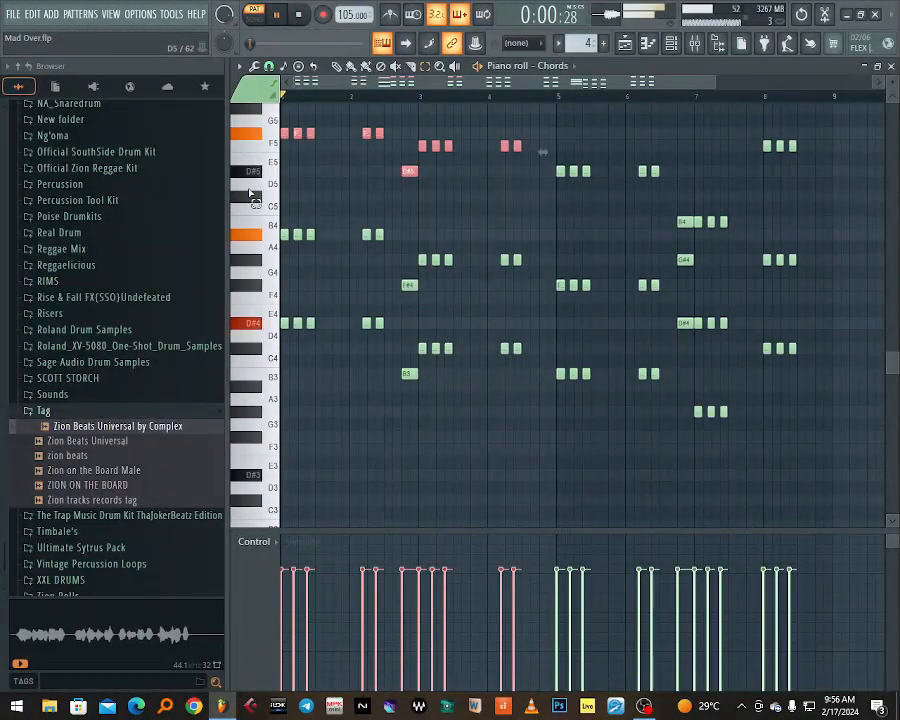
key(space)
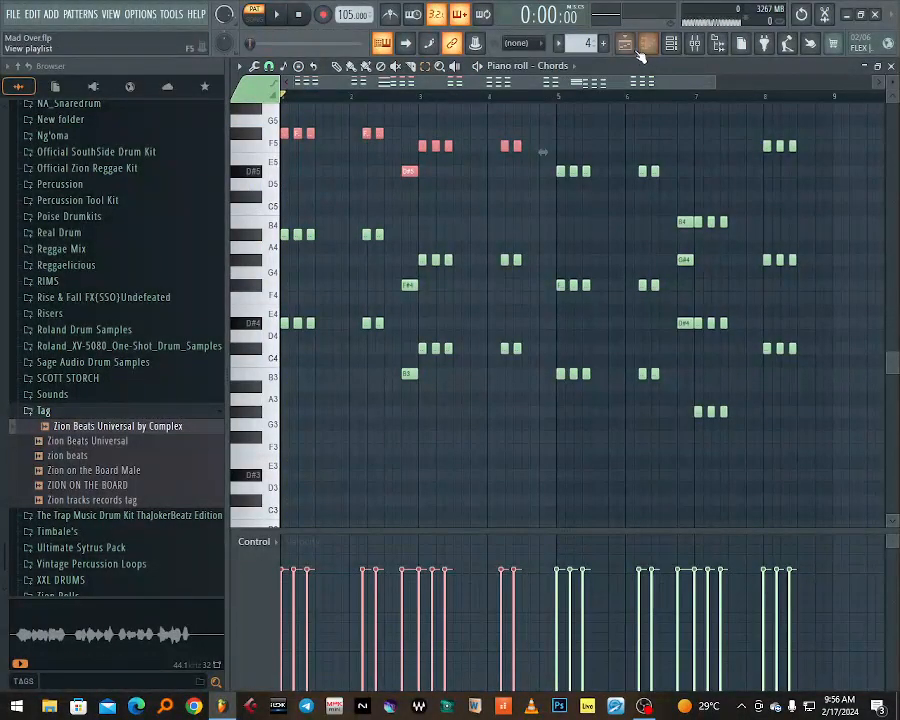
Open the Chords channel's MonsterSynth instrument and hide the browser to make room for its window.
click(671, 42)
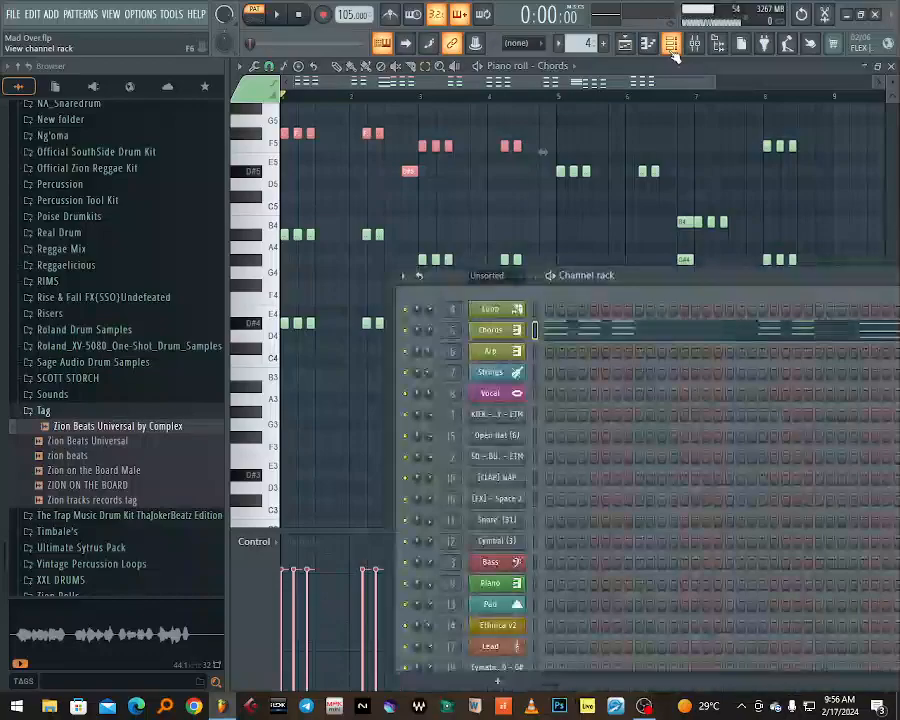
click(506, 337)
drag(656, 153, 466, 136)
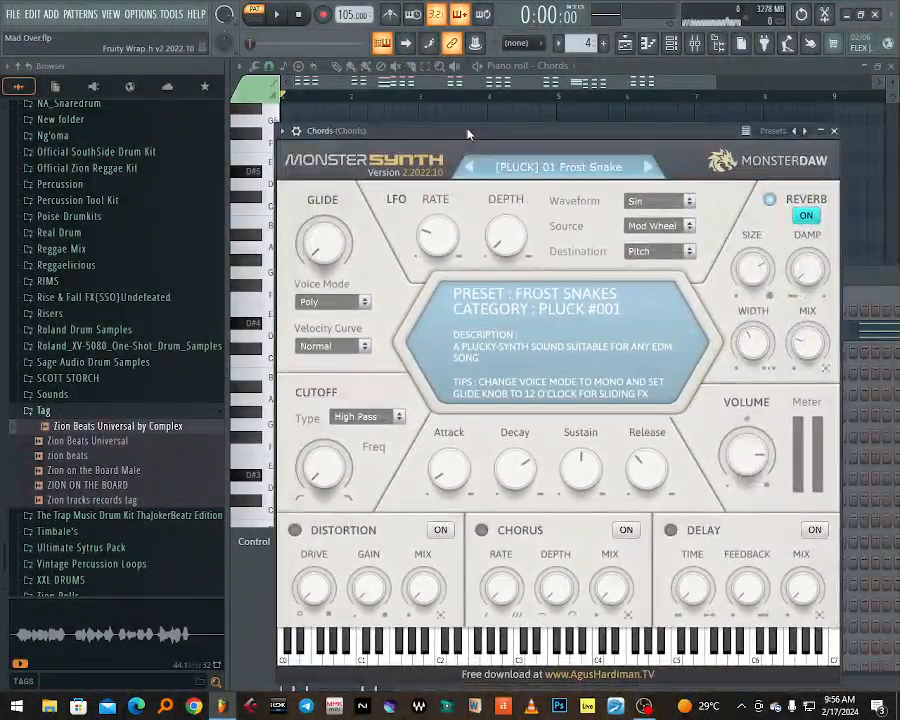
click(718, 42)
drag(414, 131, 614, 135)
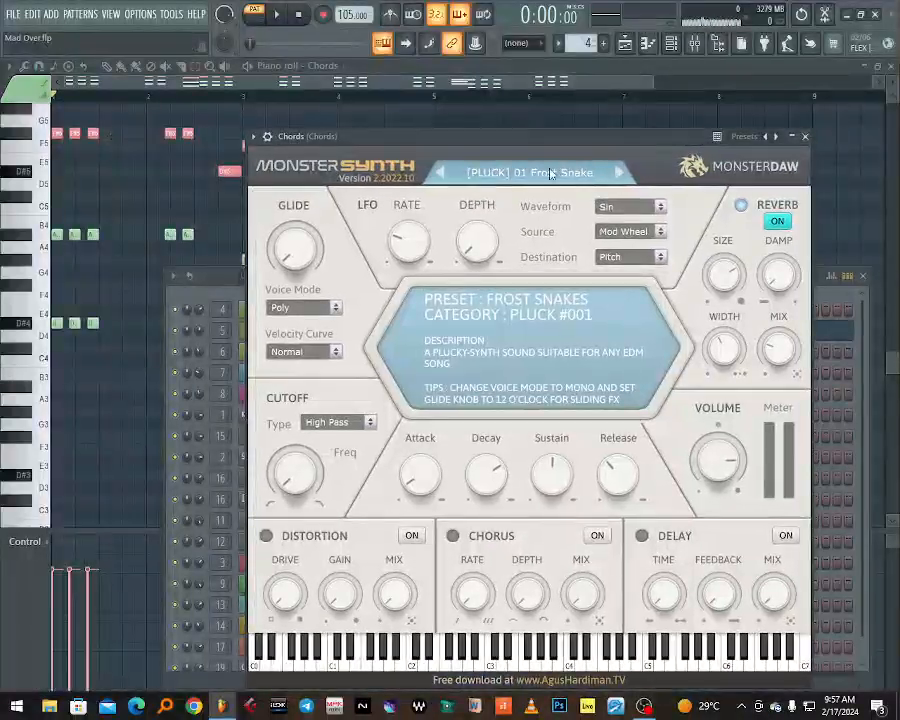
Check MonsterSynth's preset categories, audition the Frost Snake pluck sound and close the instrument.
click(465, 173)
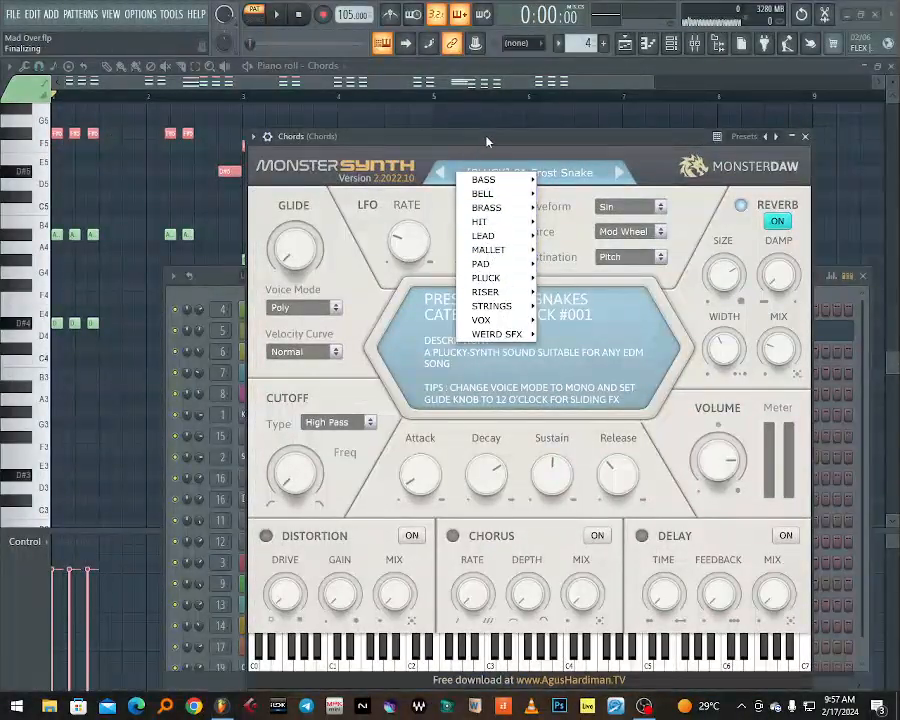
click(484, 168)
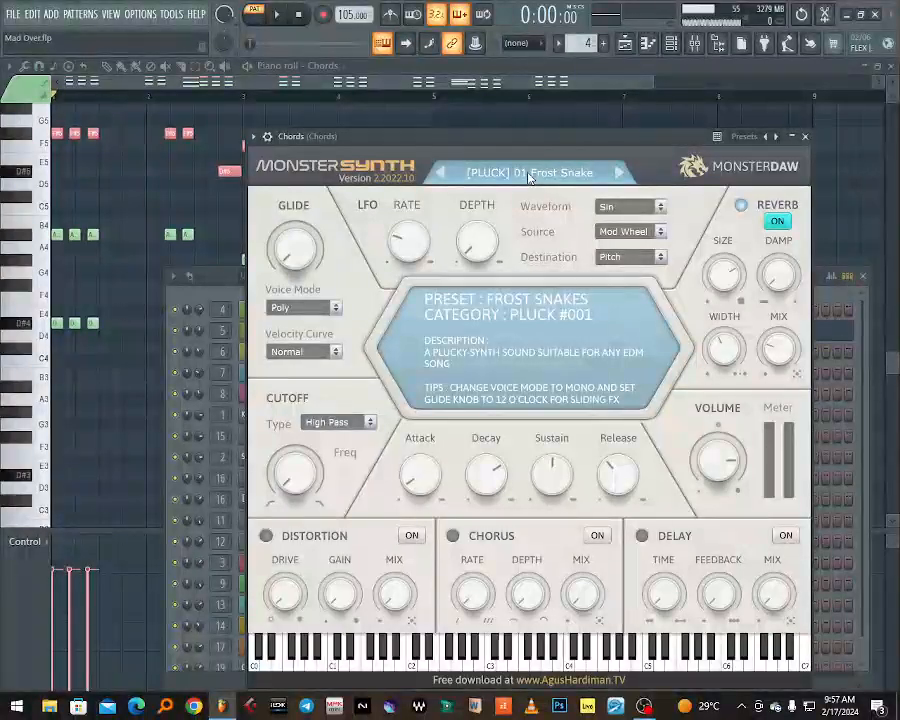
key(c)
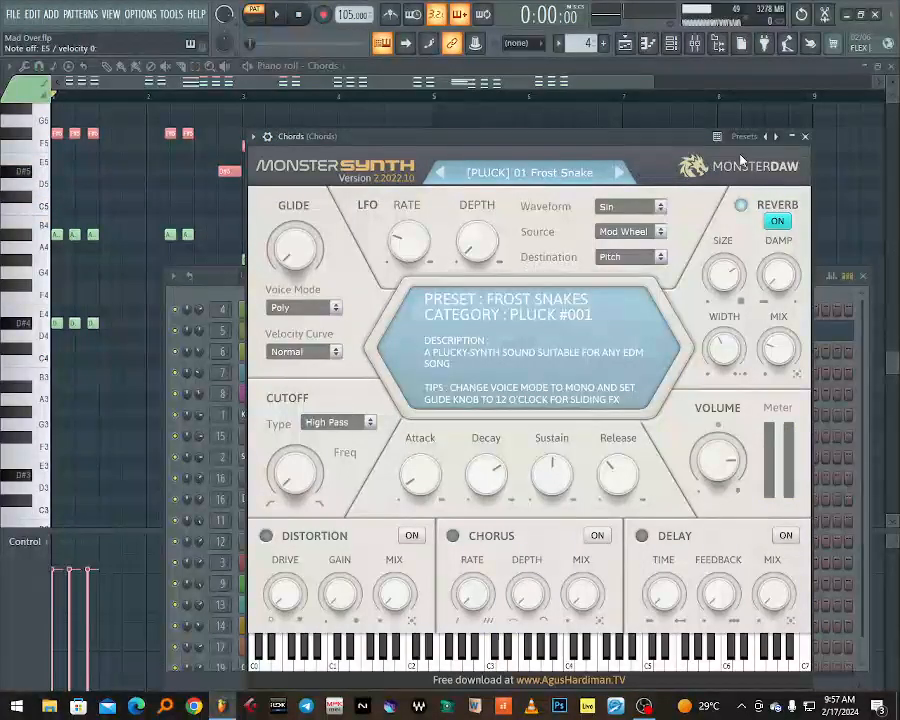
click(806, 138)
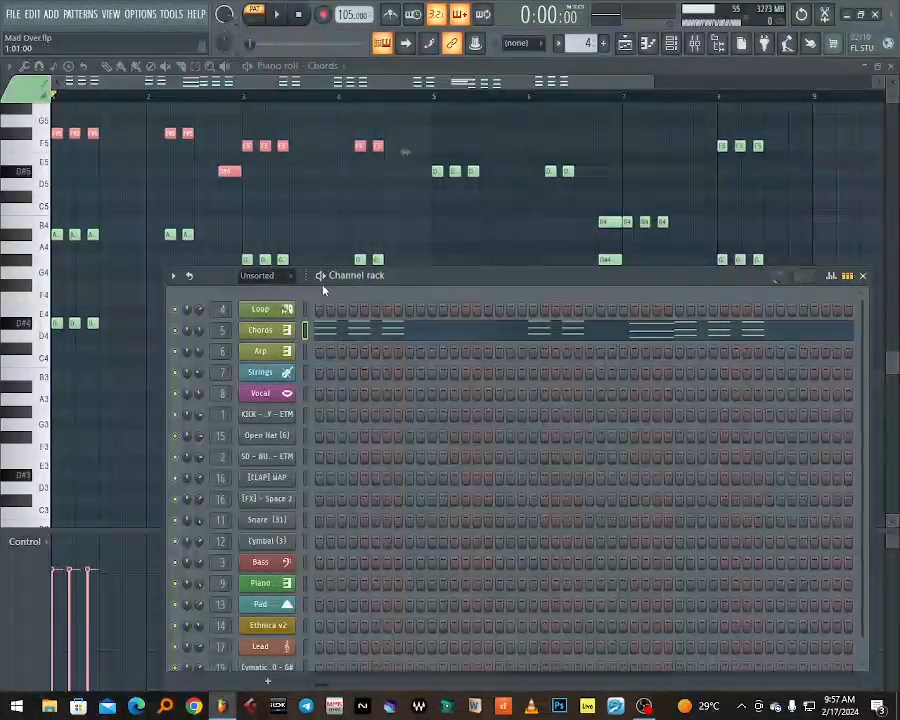
key(space)
key(space)
Open the Strings pattern from the playlist and play it in the piano roll.
click(625, 43)
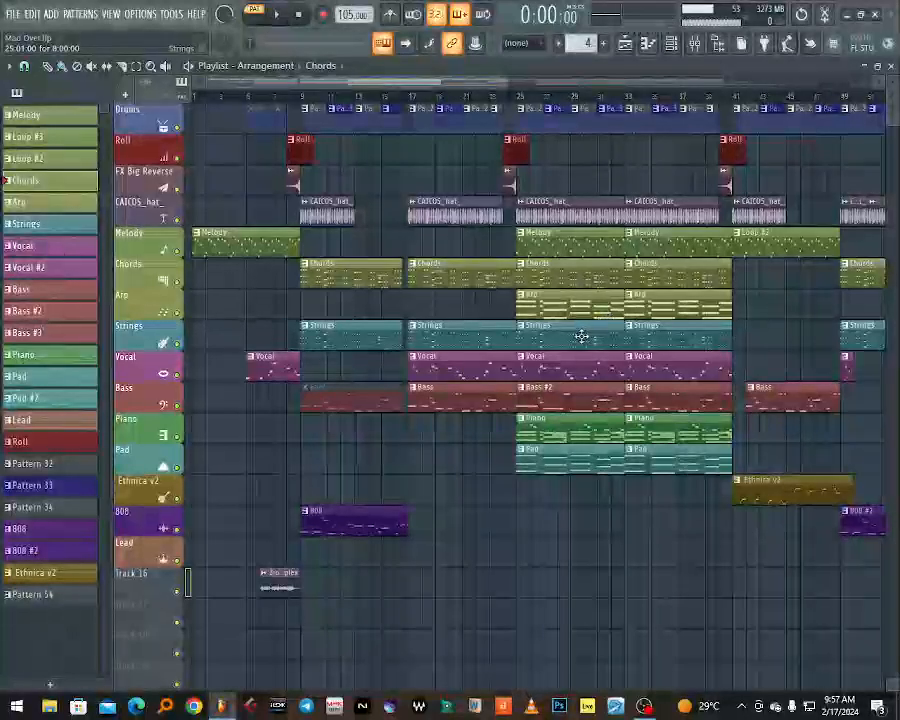
double_click(580, 336)
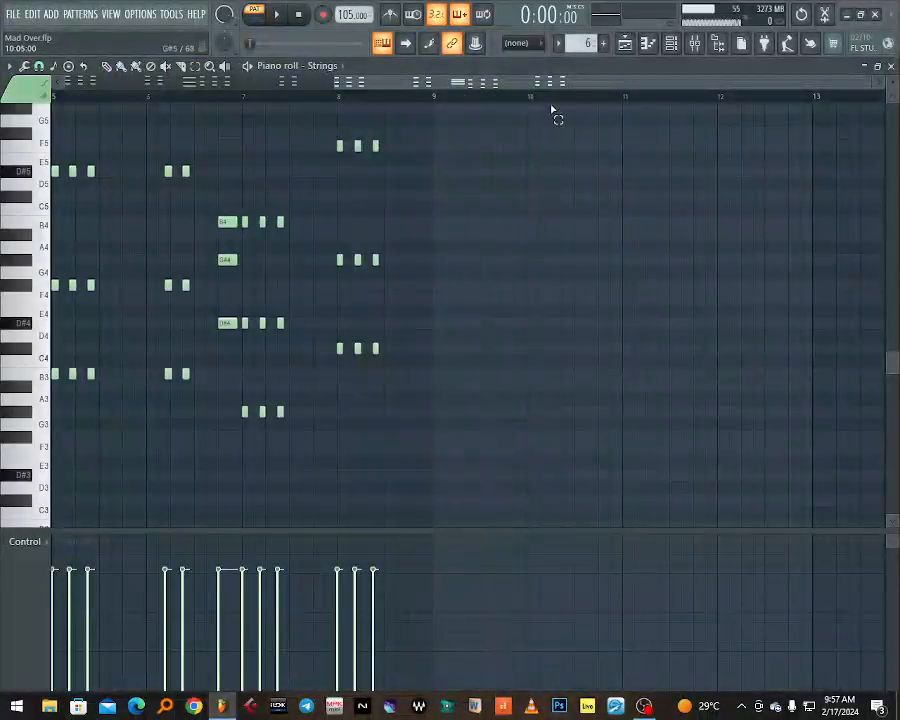
key(space)
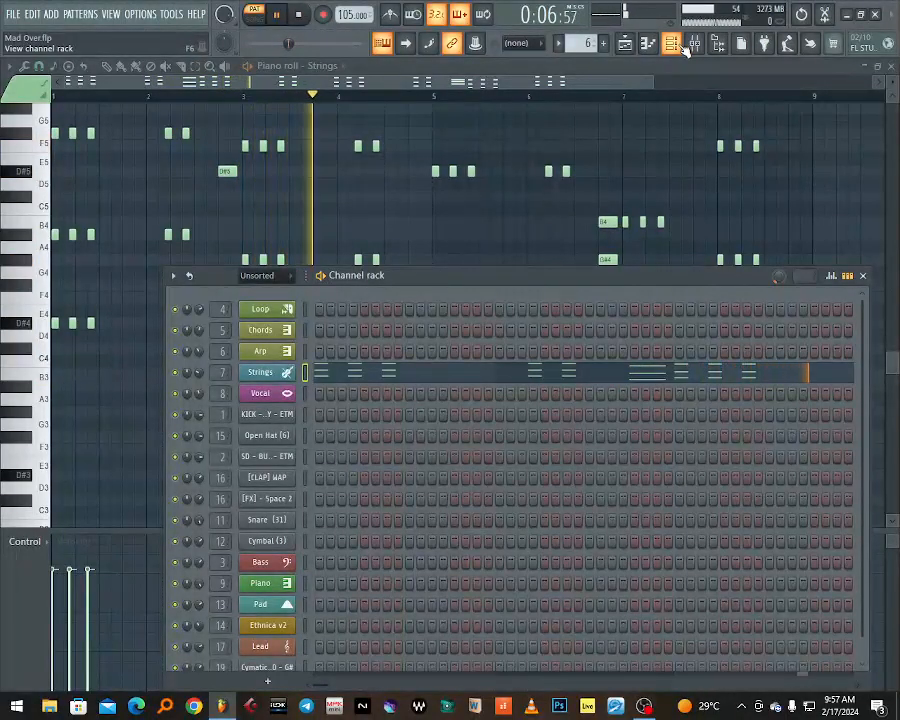
Stop playback and open the Strings channel's Monster Strings instrument, moving its window higher over the channel rack.
key(space)
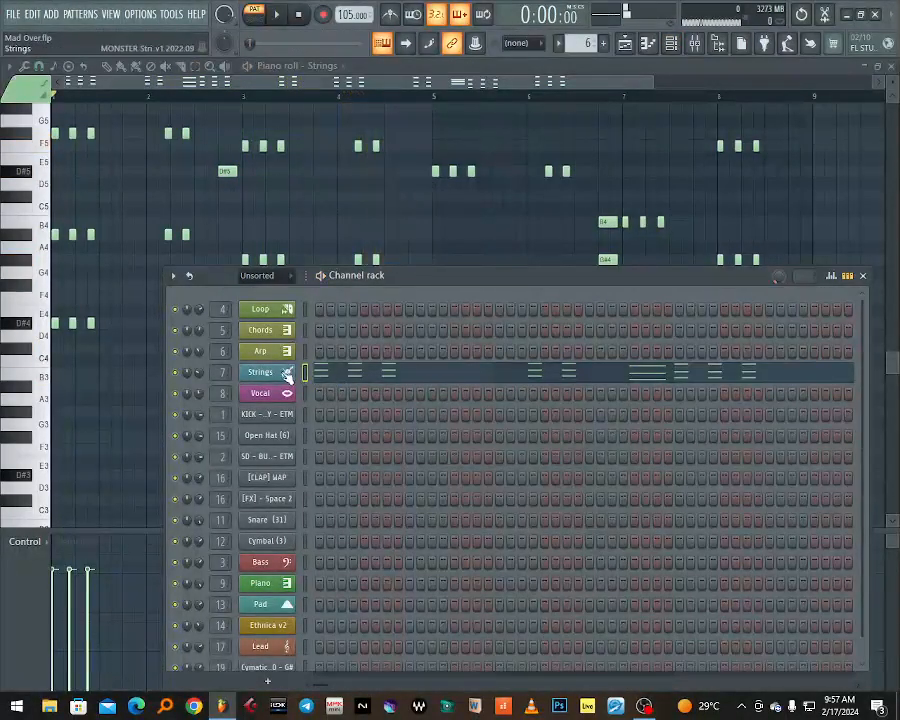
click(286, 373)
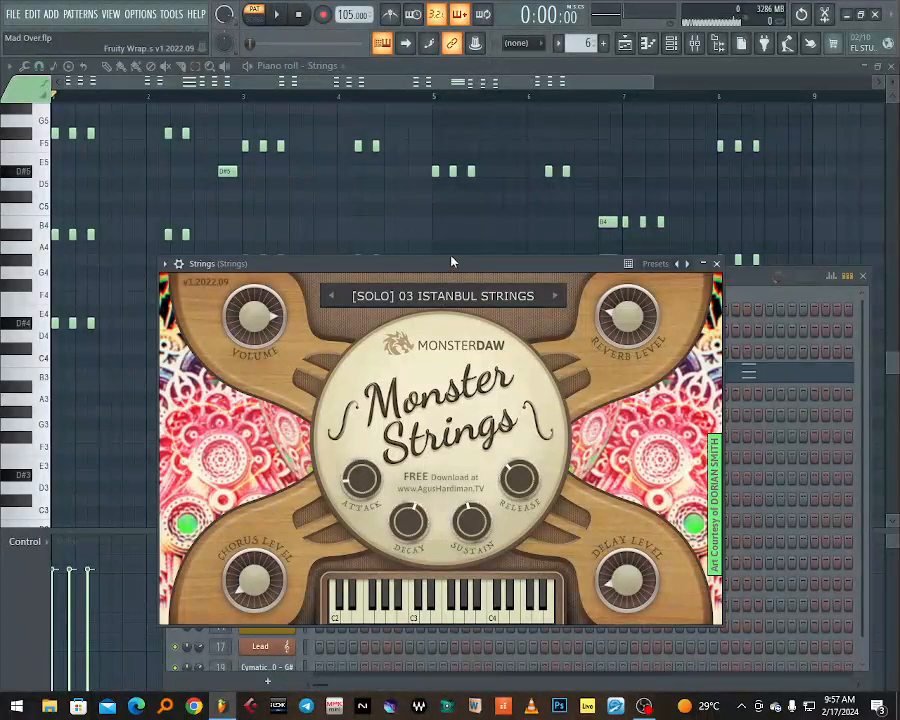
drag(450, 263, 510, 174)
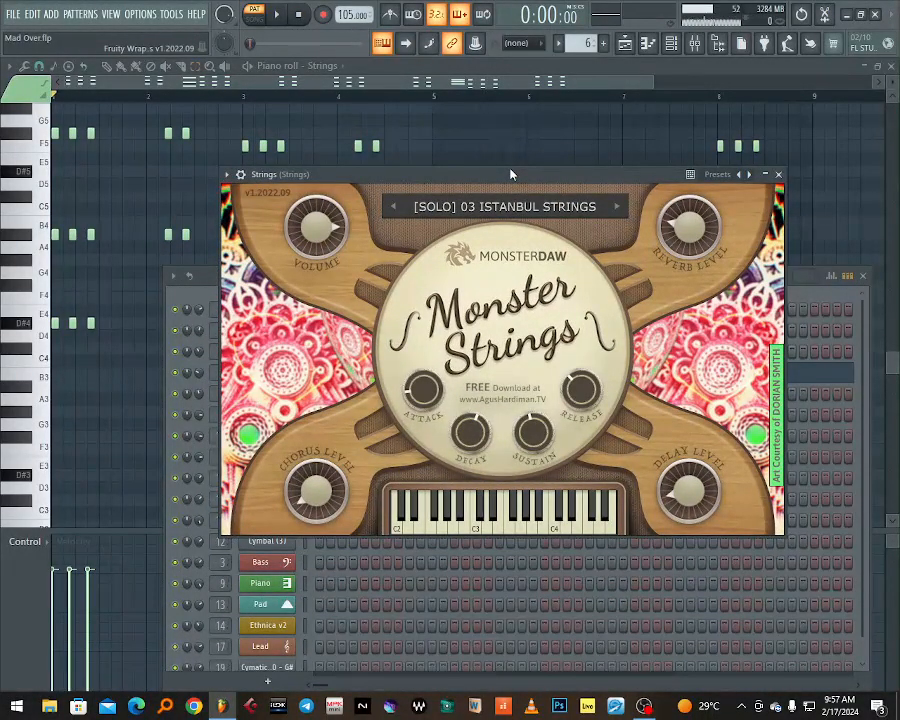
Check the solo presets in Monster Strings, including 03 Istanbul Strings, and close the instrument.
click(546, 210)
mouse_move(515, 228)
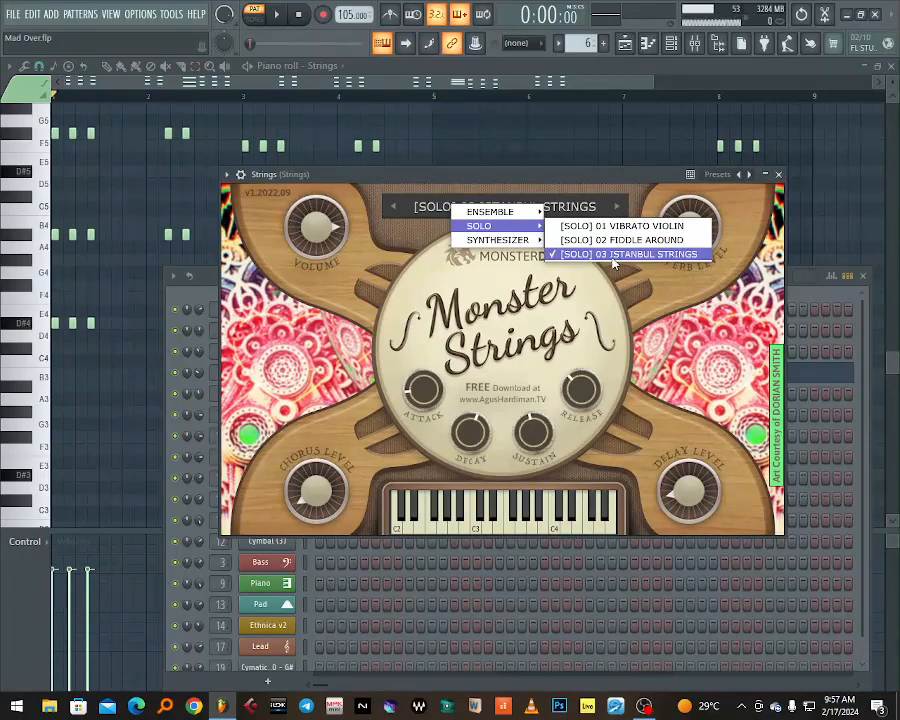
click(603, 176)
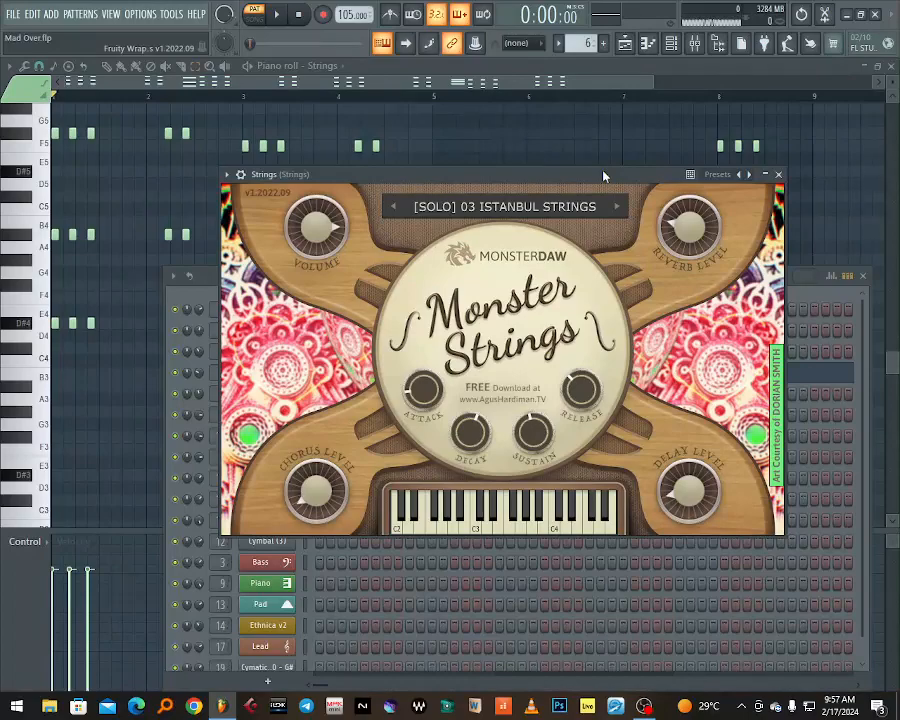
click(779, 175)
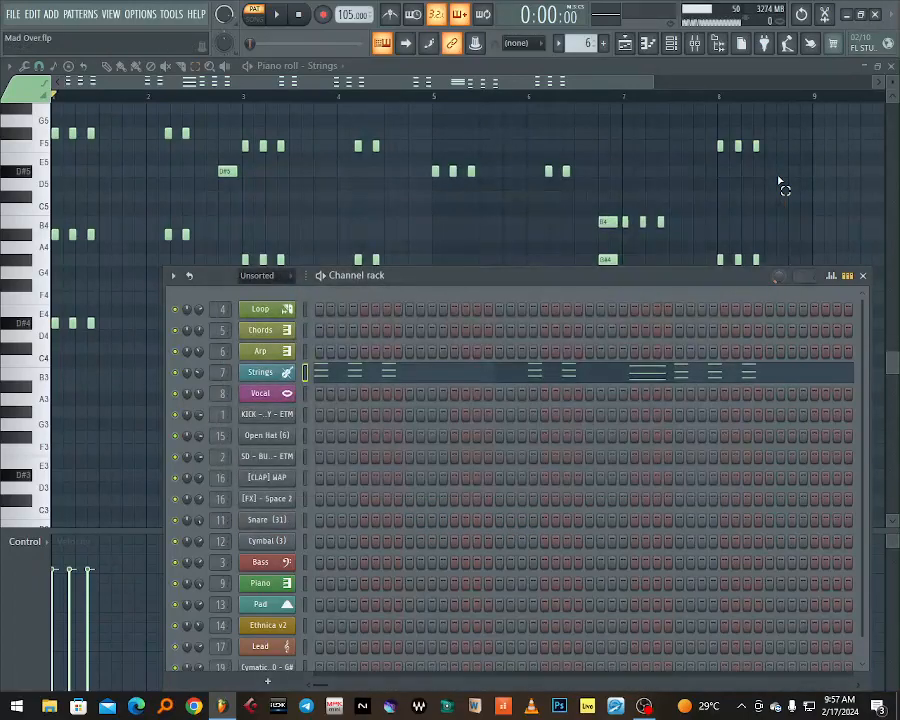
Open the Melody pattern from the playlist, play it from the start in the piano roll and stop playback.
click(628, 48)
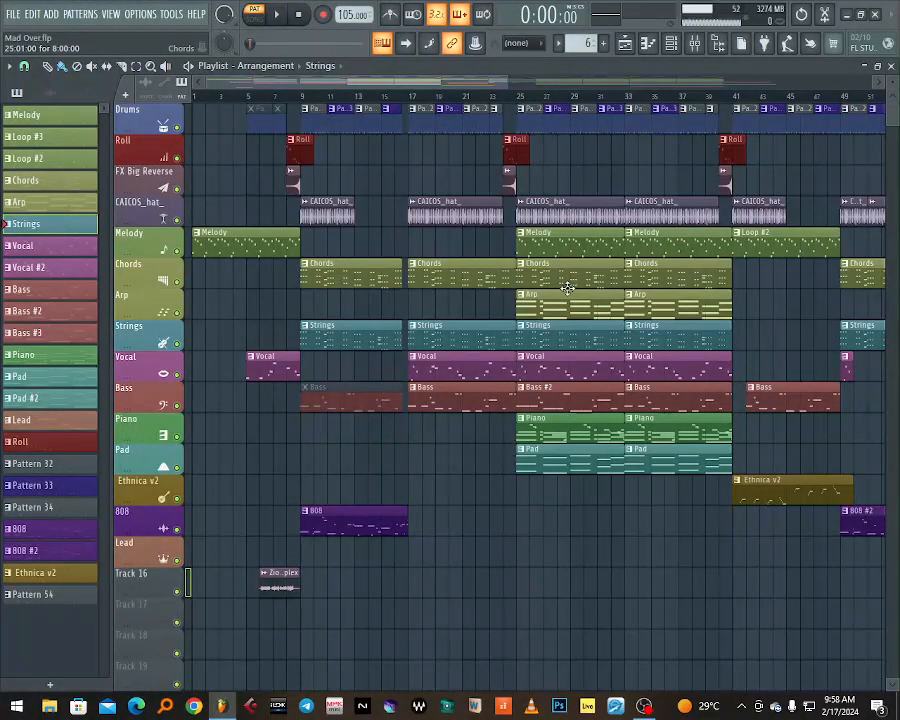
double_click(553, 240)
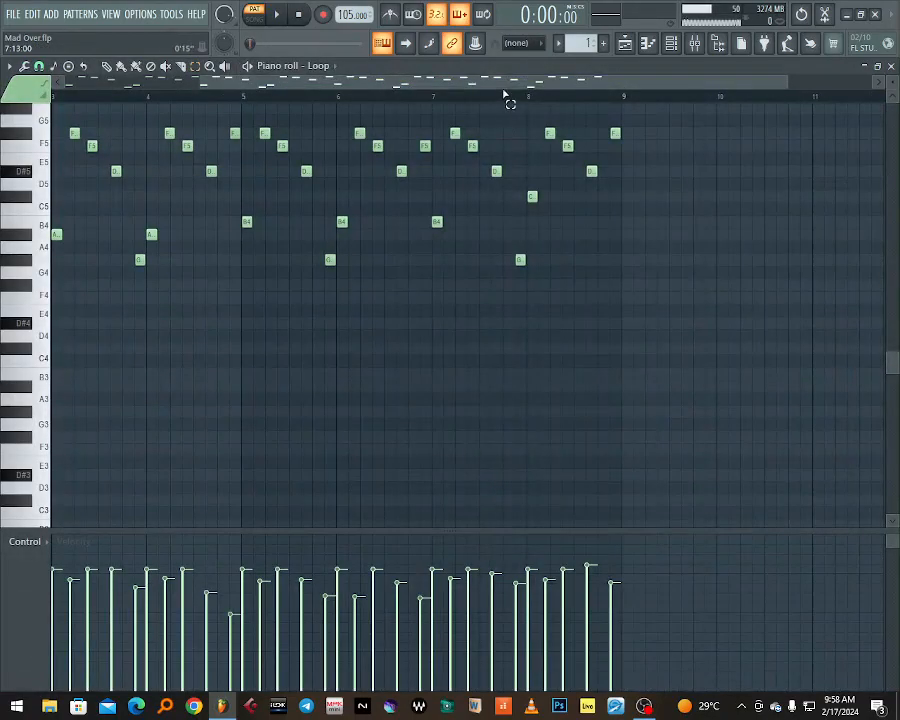
drag(499, 84, 325, 86)
scroll(406, 346, up, 5)
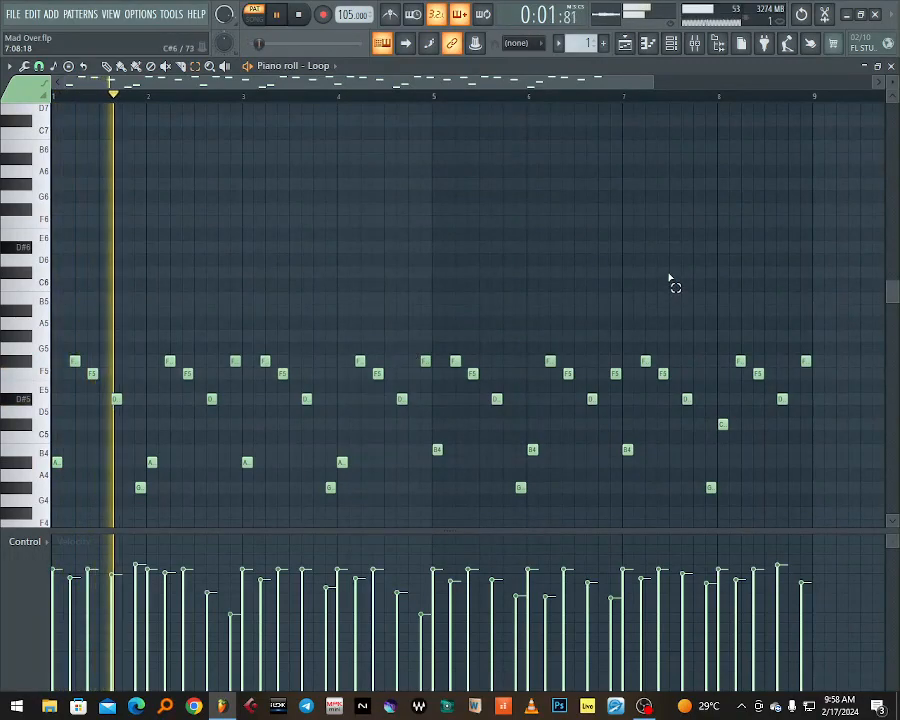
key(space)
Open the Loop channel's Monster Toys instrument and move its window clear of the channel names.
click(671, 44)
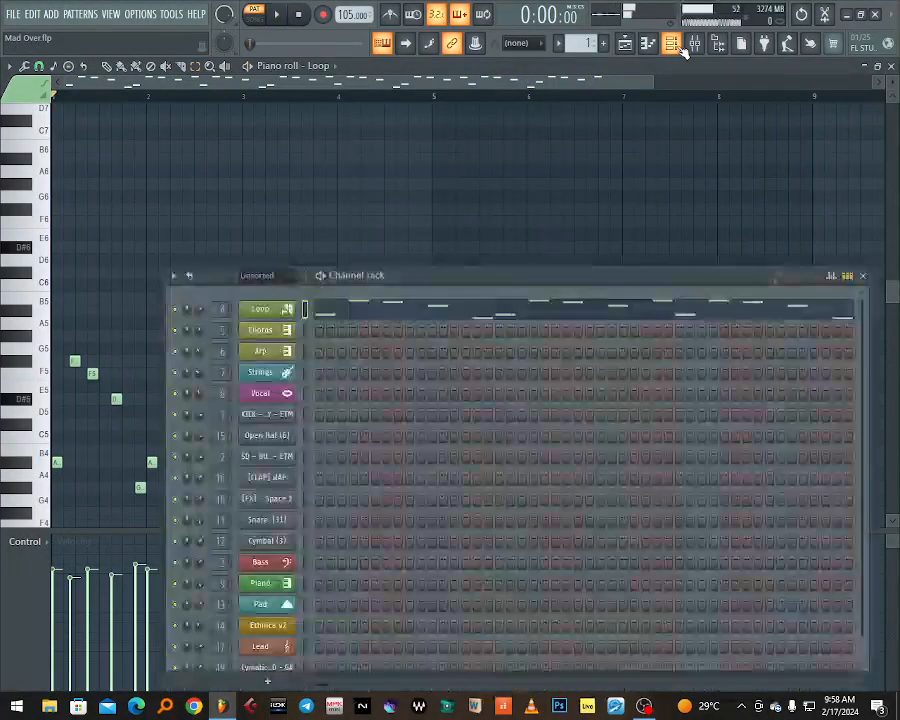
click(268, 311)
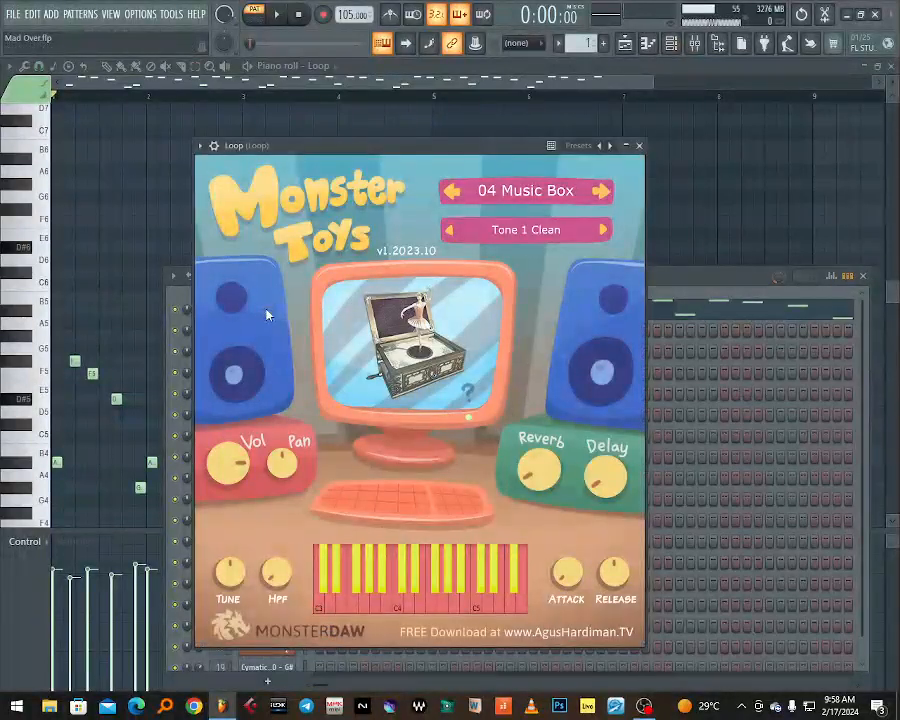
drag(404, 144, 591, 153)
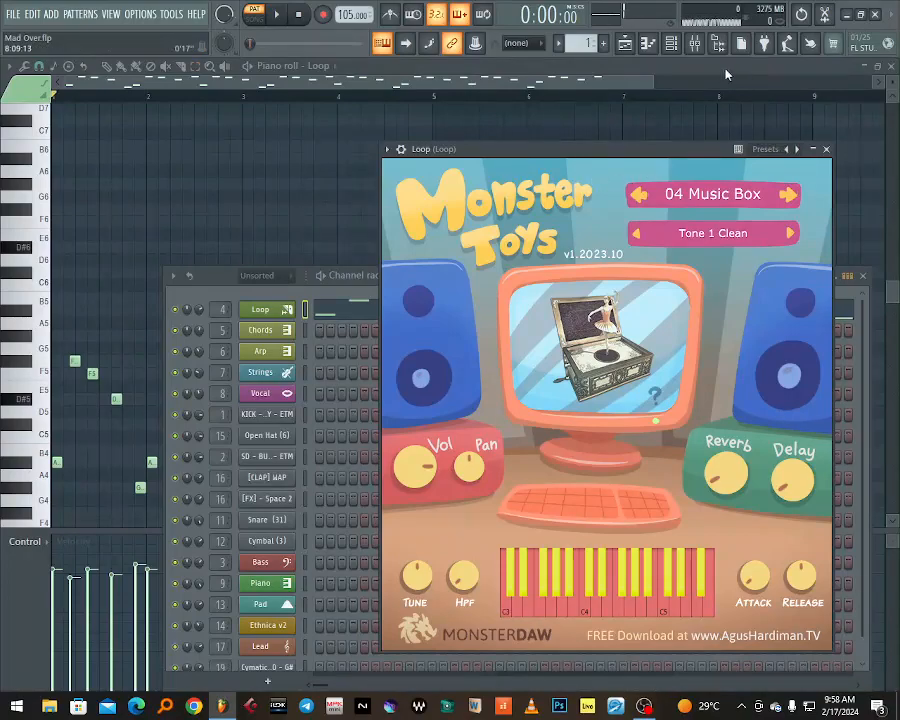
Inspect the Fruity Filter and Fruity Chorus settings on the Loop mixer track.
click(700, 45)
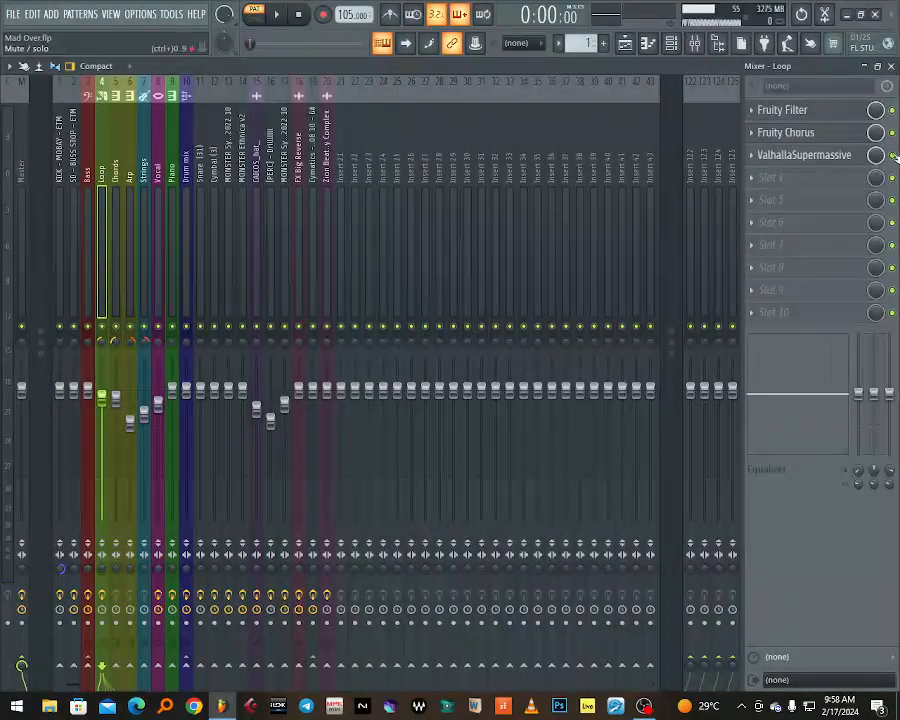
click(843, 116)
drag(280, 178, 602, 326)
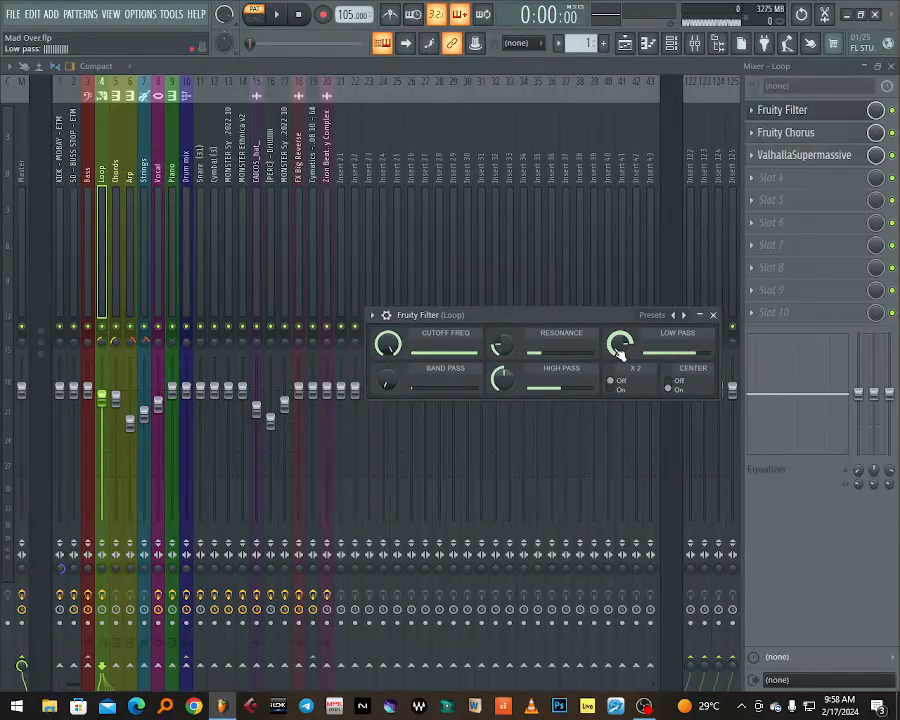
click(808, 133)
drag(307, 194, 432, 184)
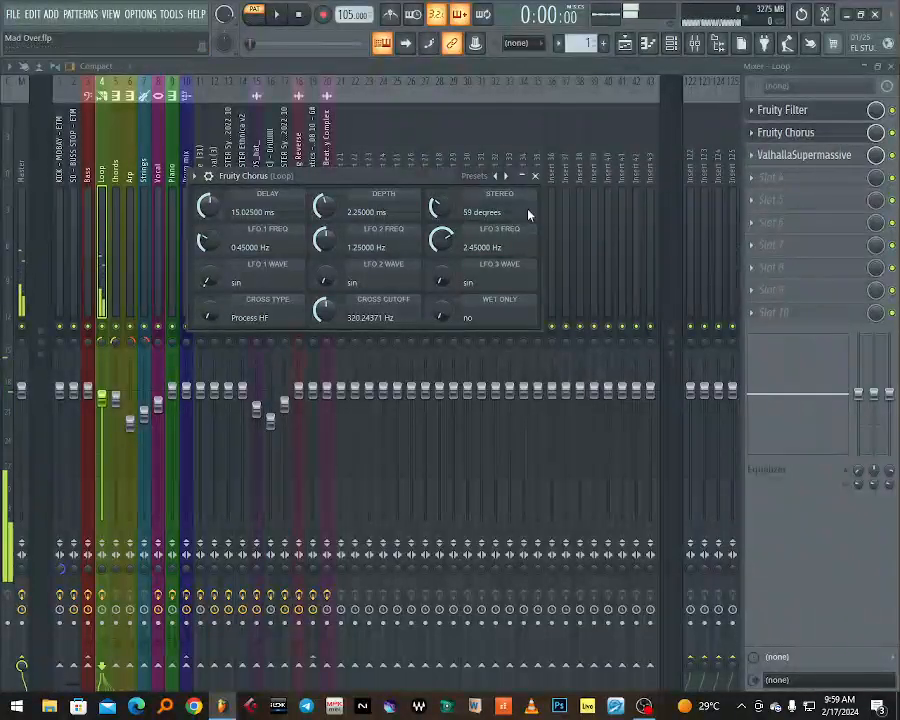
Inspect the ValhallaSupermassive settings on the Loop mixer track and close the plugin window.
click(818, 162)
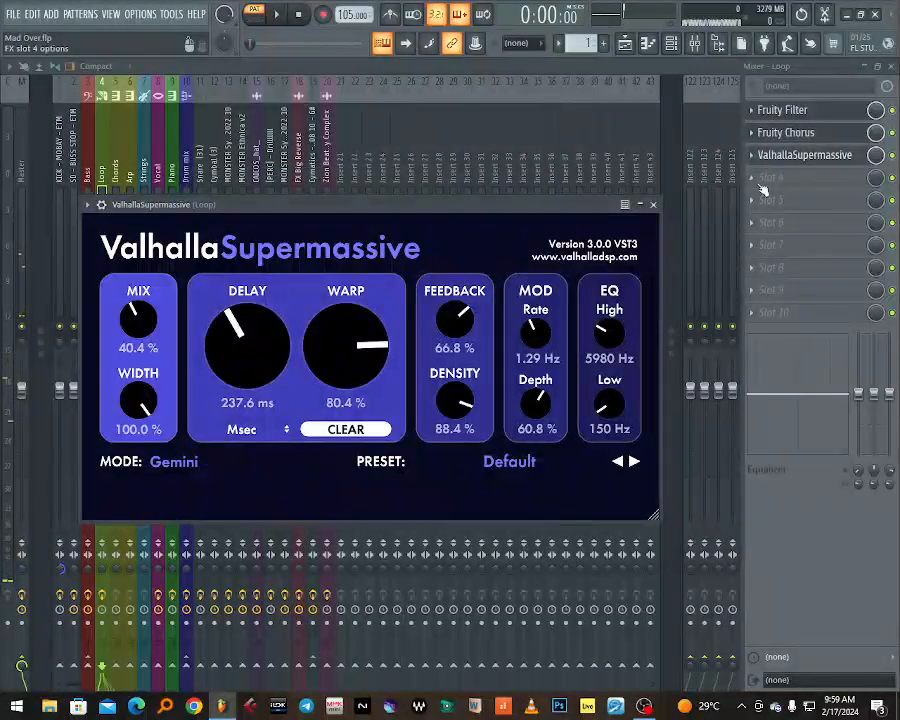
drag(396, 207, 482, 185)
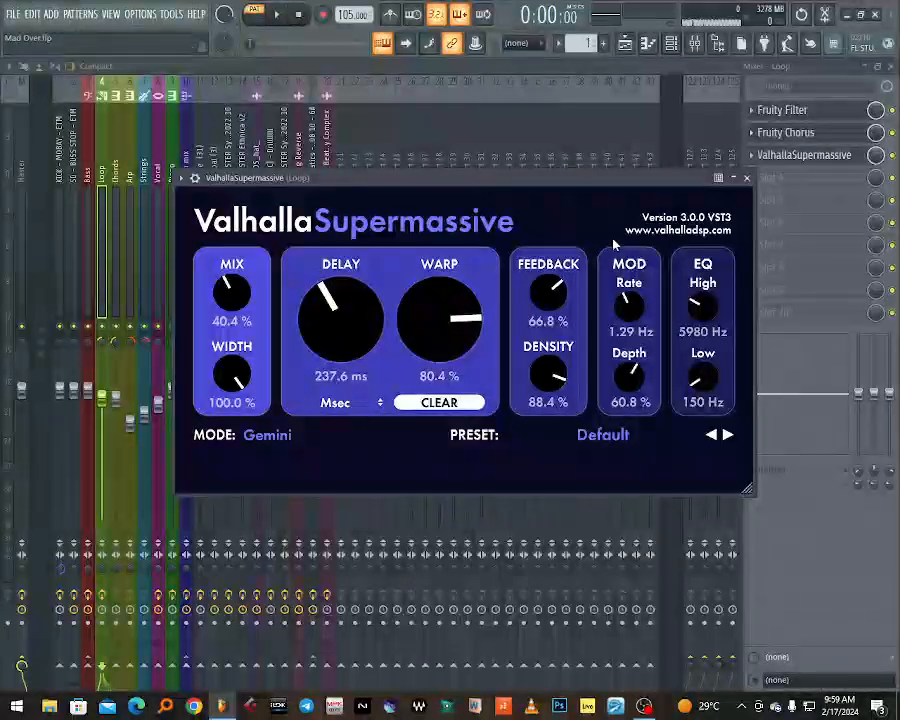
click(746, 178)
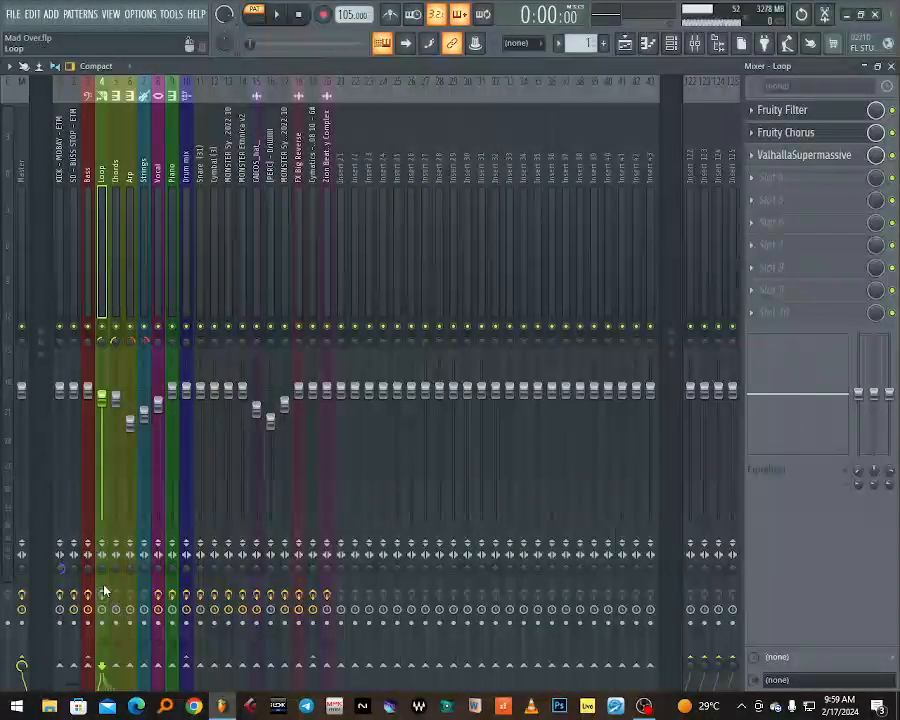
Play the melody twice, comparing its sound with the Loop mixer track's effects bypassed and enabled.
key(space)
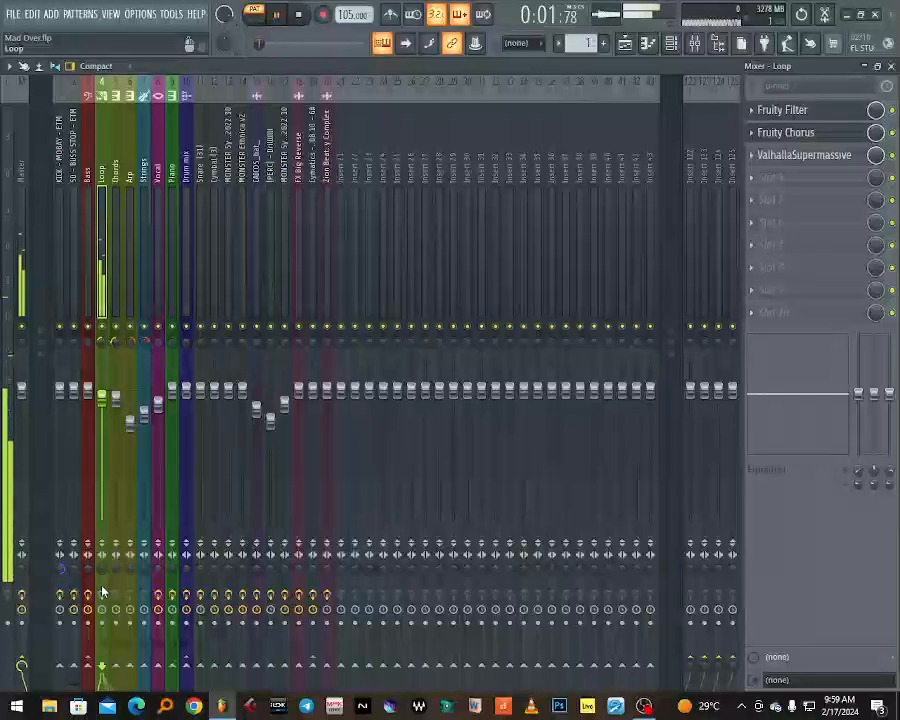
key(space)
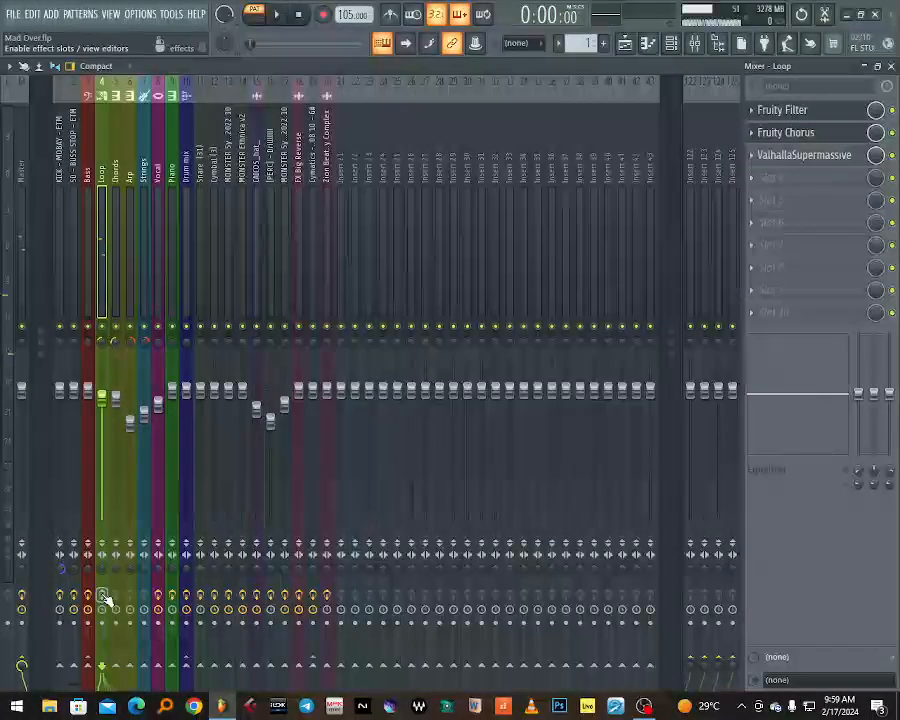
key(space)
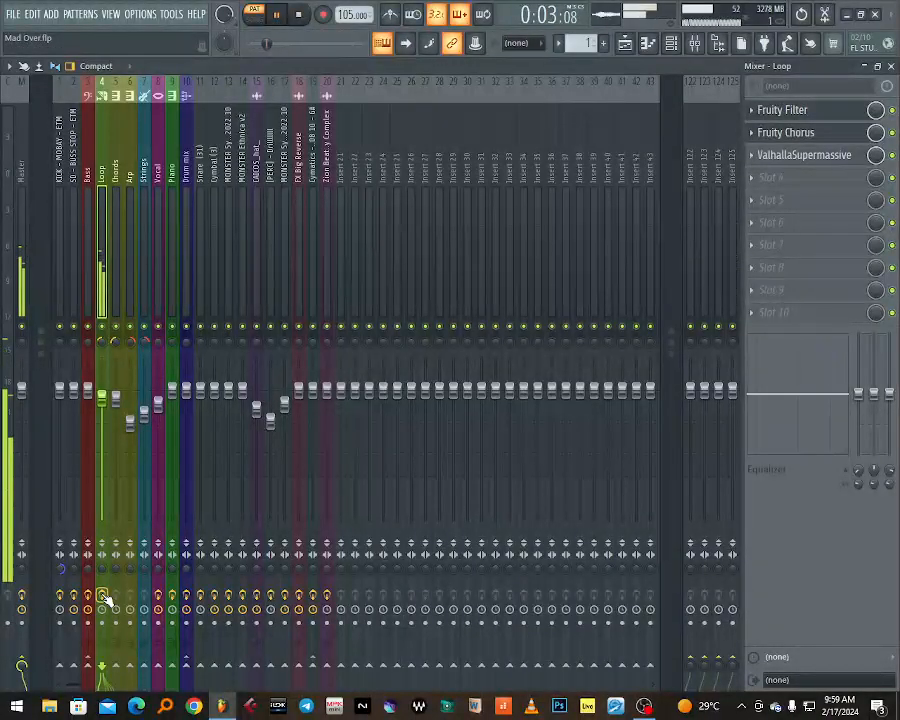
key(space)
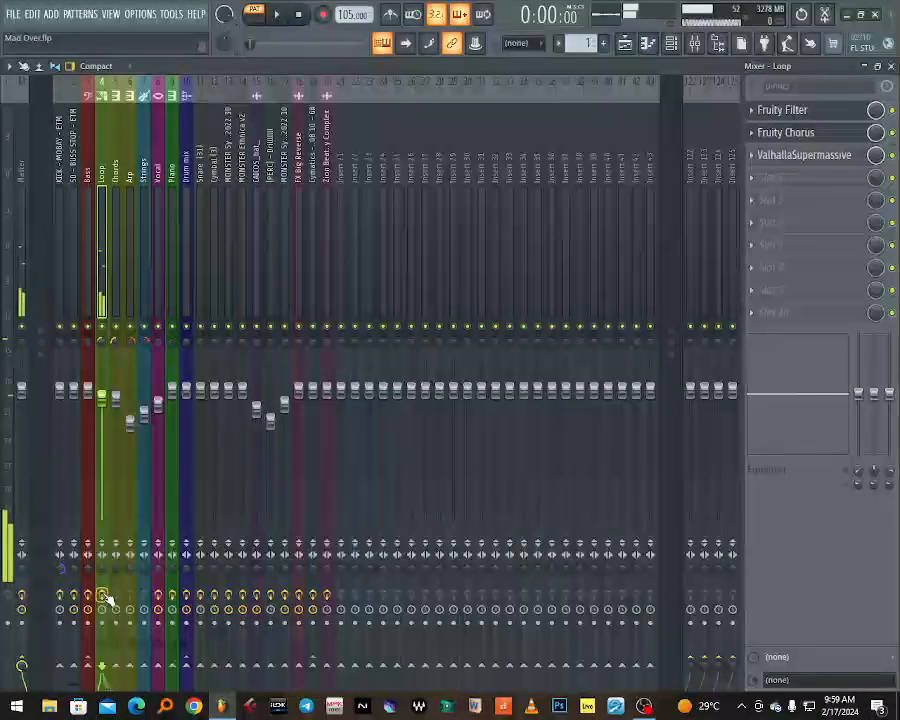
Open the drum pattern at bar 25 from the playlist and play it with the channel rack shown.
click(625, 43)
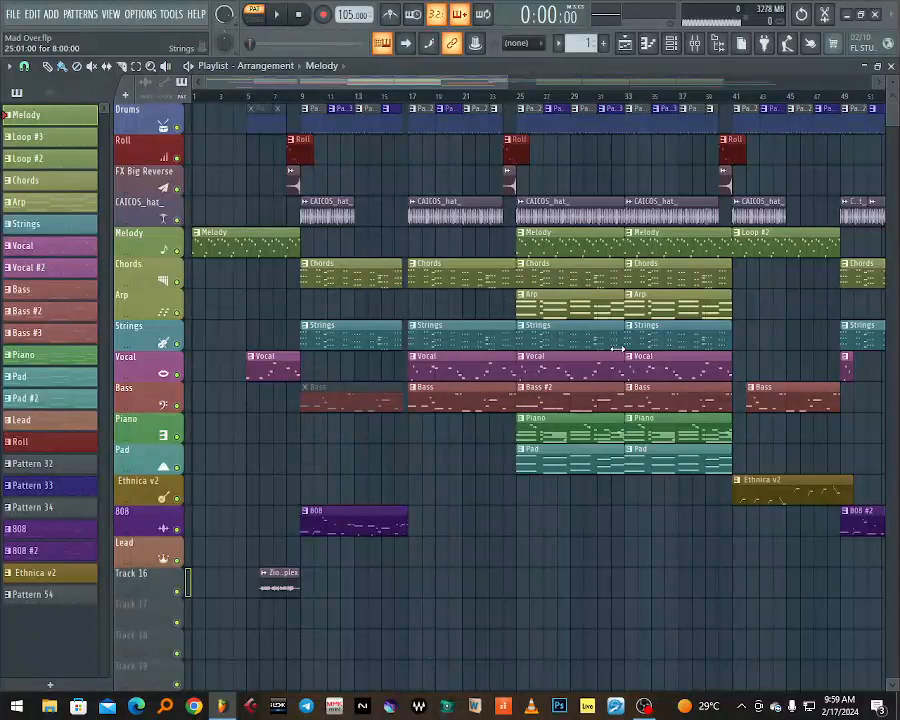
click(519, 97)
double_click(526, 114)
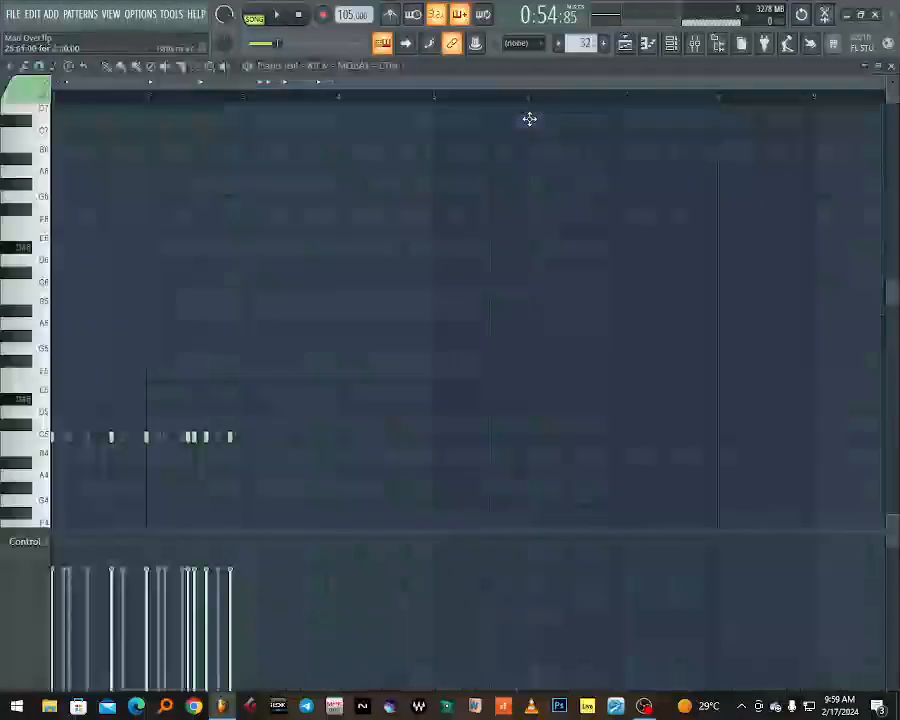
click(673, 47)
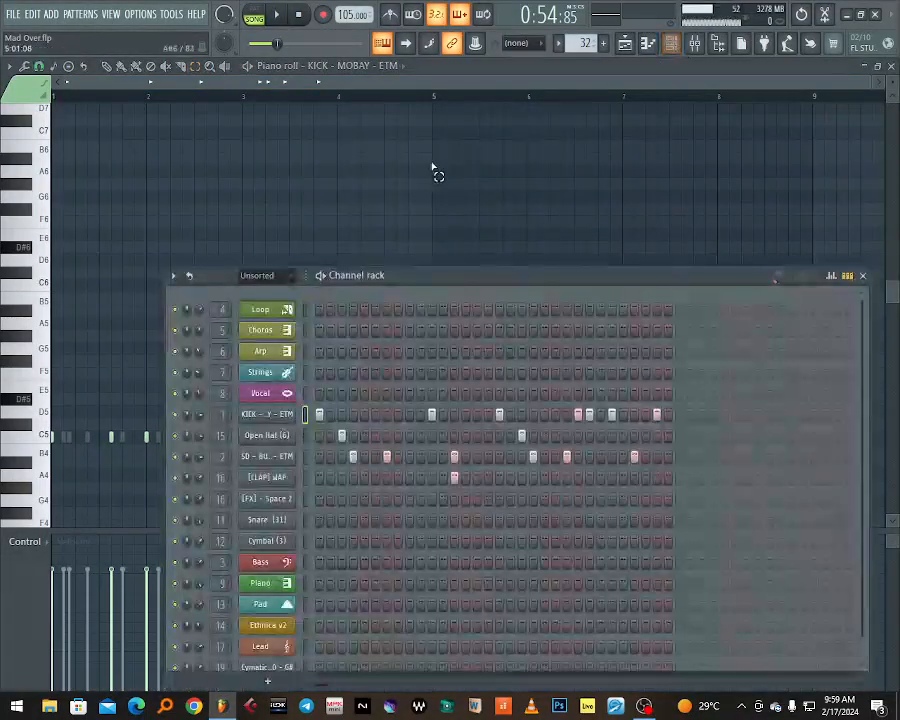
key(space)
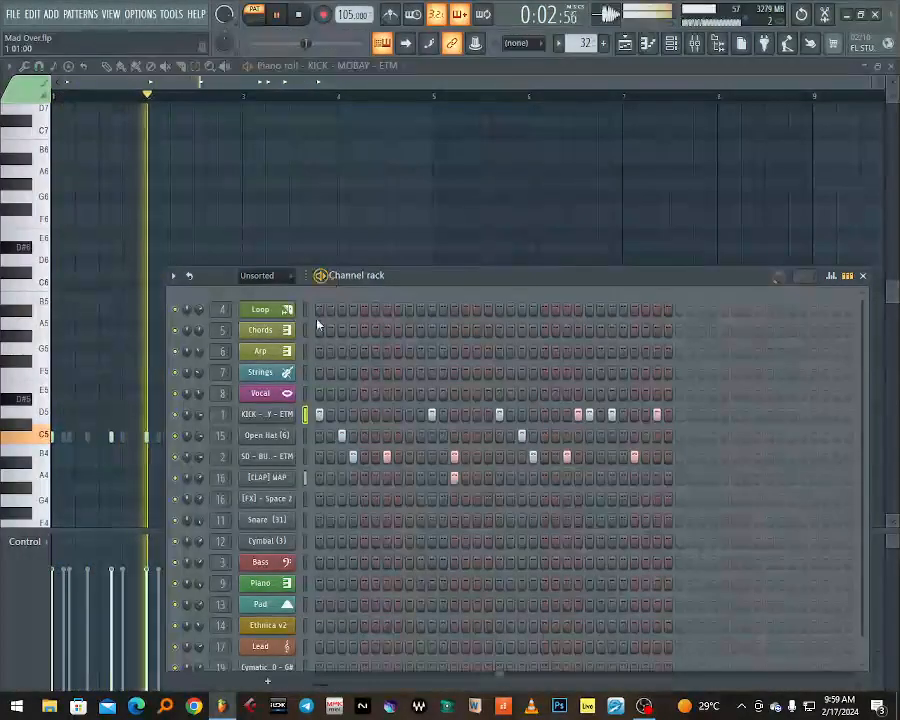
Check the KICK - MOBAY - ETM channel's sampler settings, close them and stop playback.
click(283, 416)
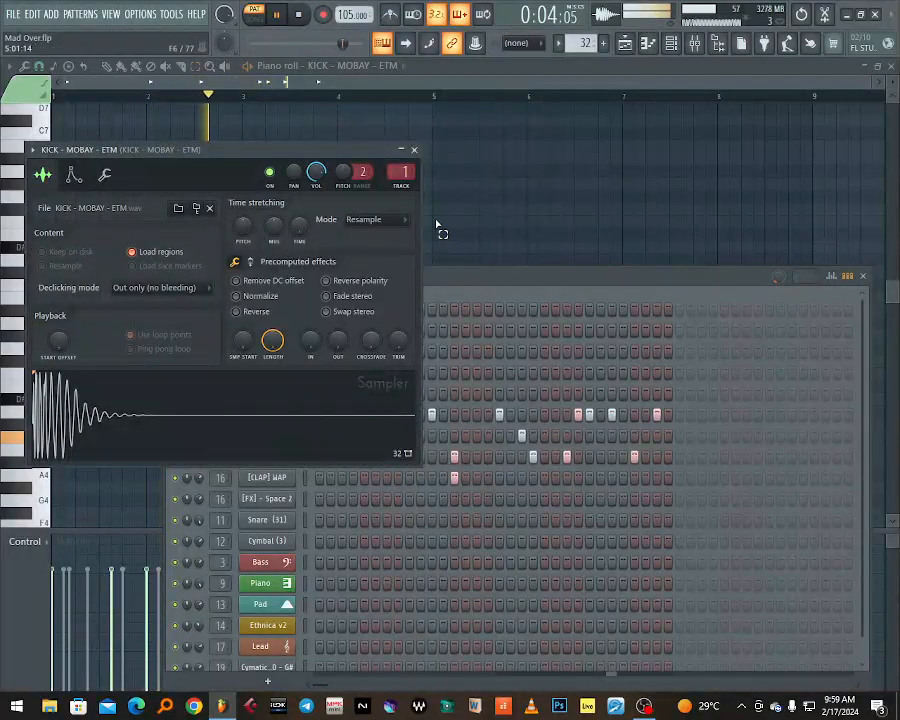
click(416, 150)
key(space)
Open the Fruity soft clipper on the kick's mixer track to show its settings.
click(710, 50)
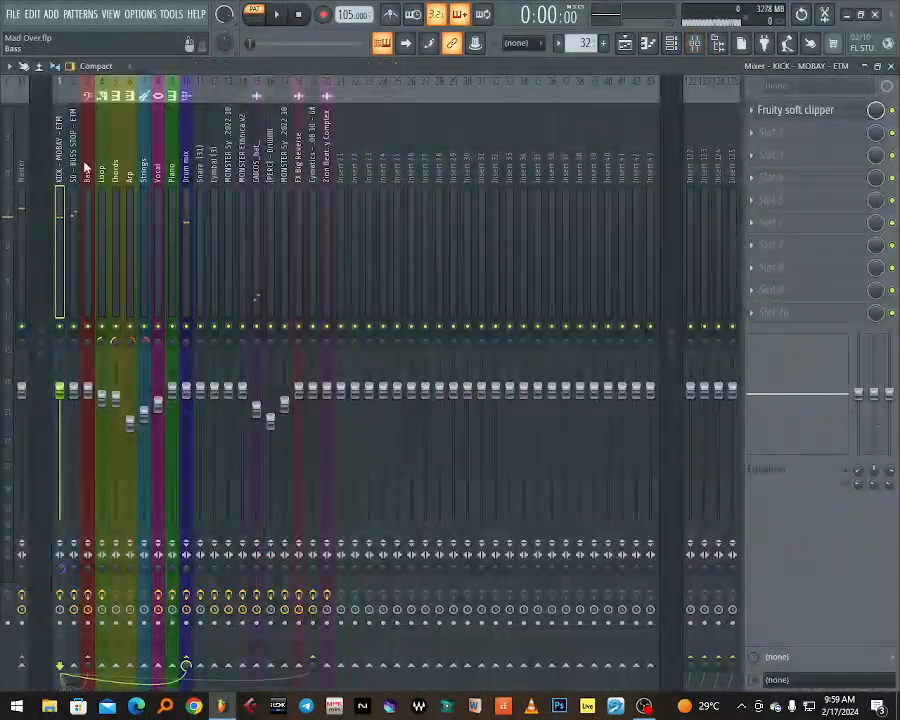
click(793, 110)
click(793, 110)
click(793, 110)
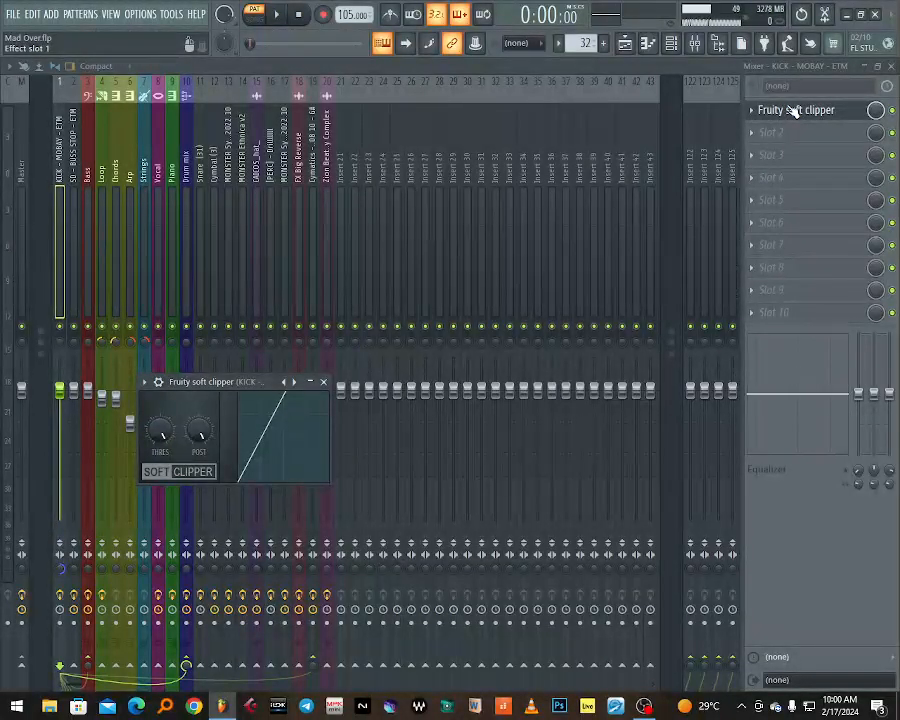
Play drum Pattern 32 with the channel rack shown, switch to Pattern 33 and play that too.
click(672, 43)
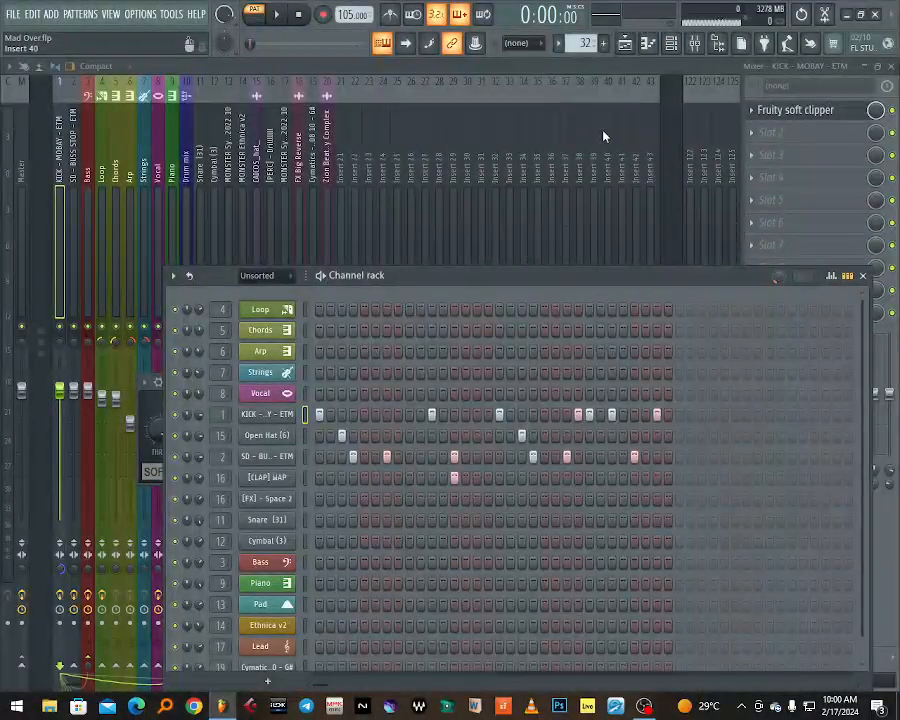
key(space)
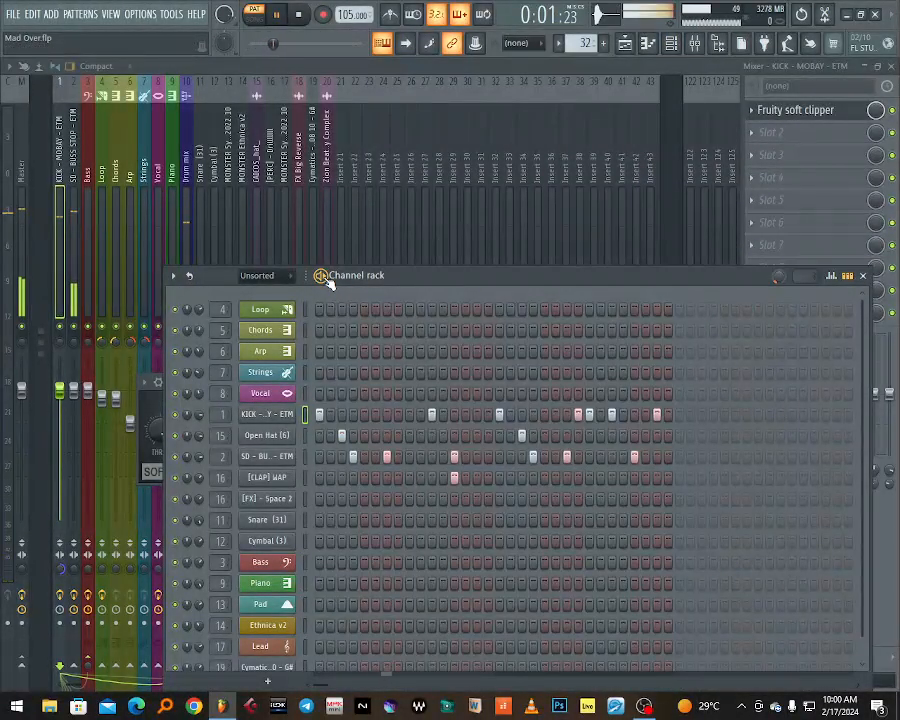
key(space)
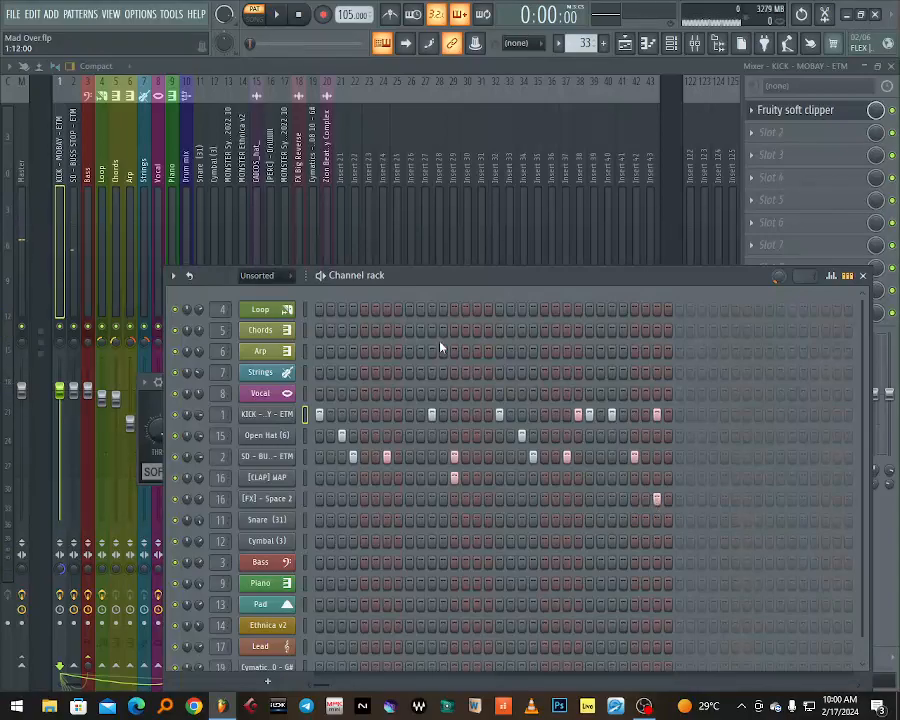
key(space)
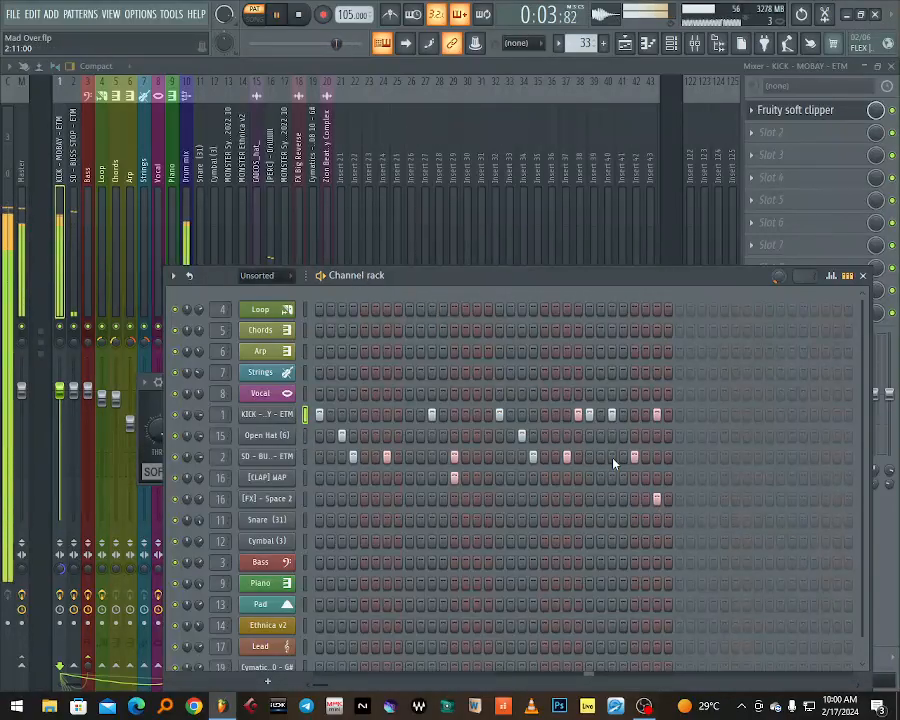
key(space)
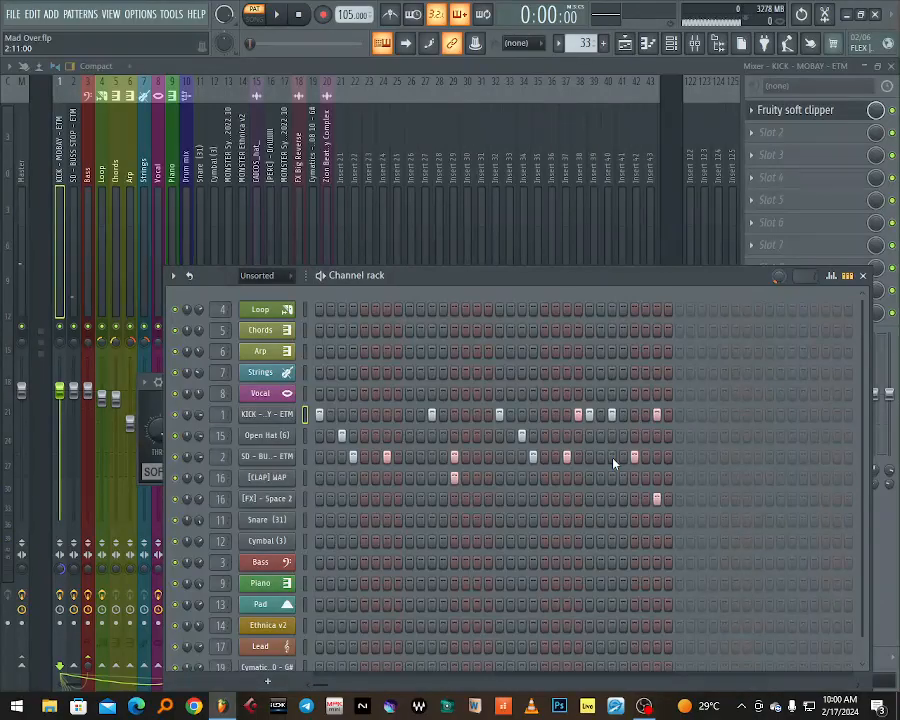
Open the Arp pattern from the playlist and play it from the start in the piano roll.
click(625, 44)
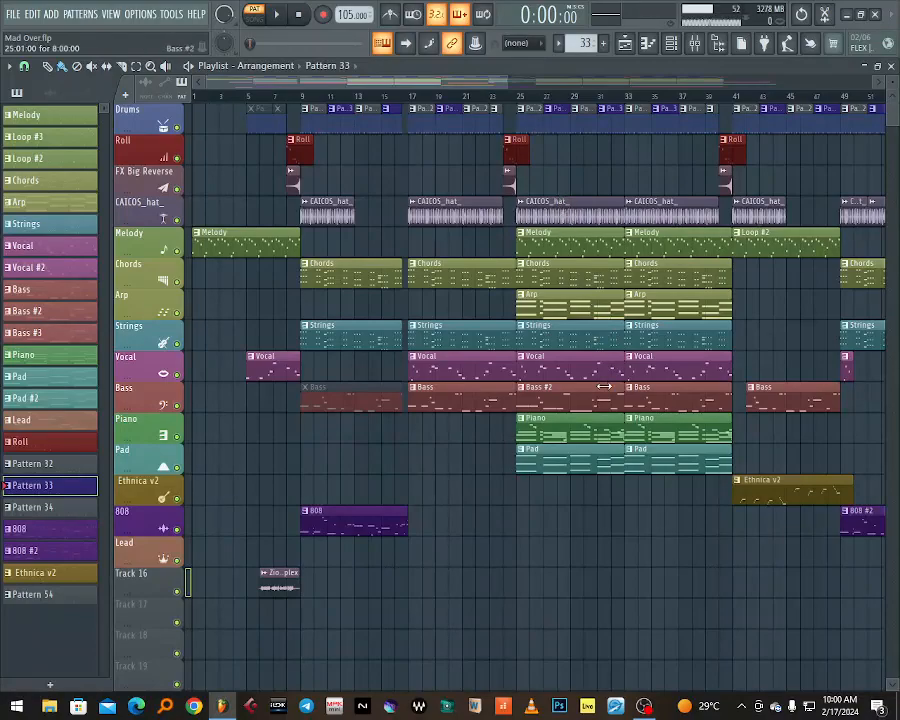
double_click(563, 307)
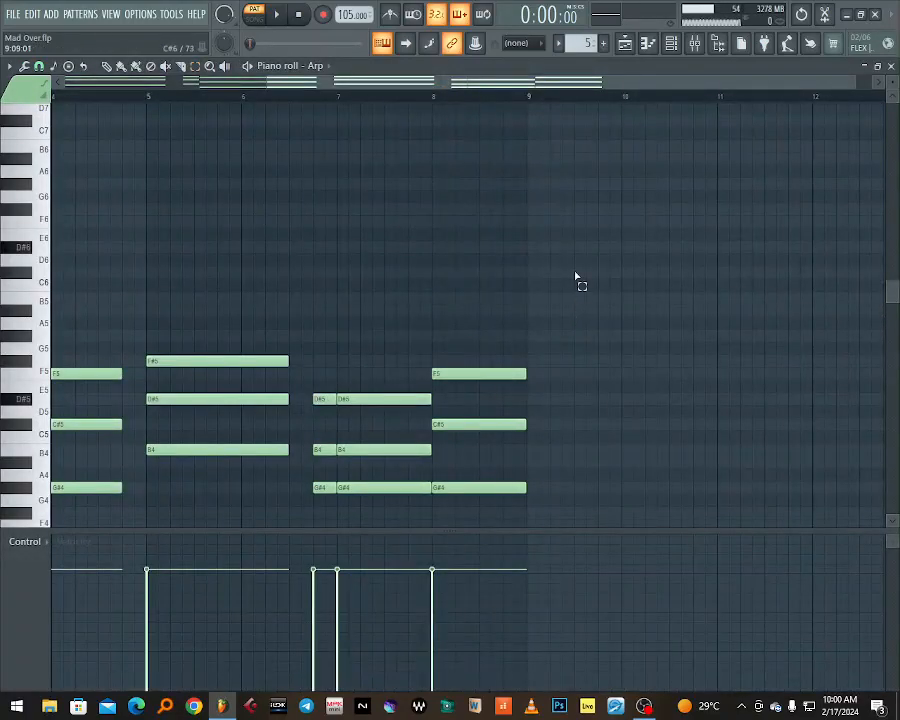
drag(624, 83, 217, 88)
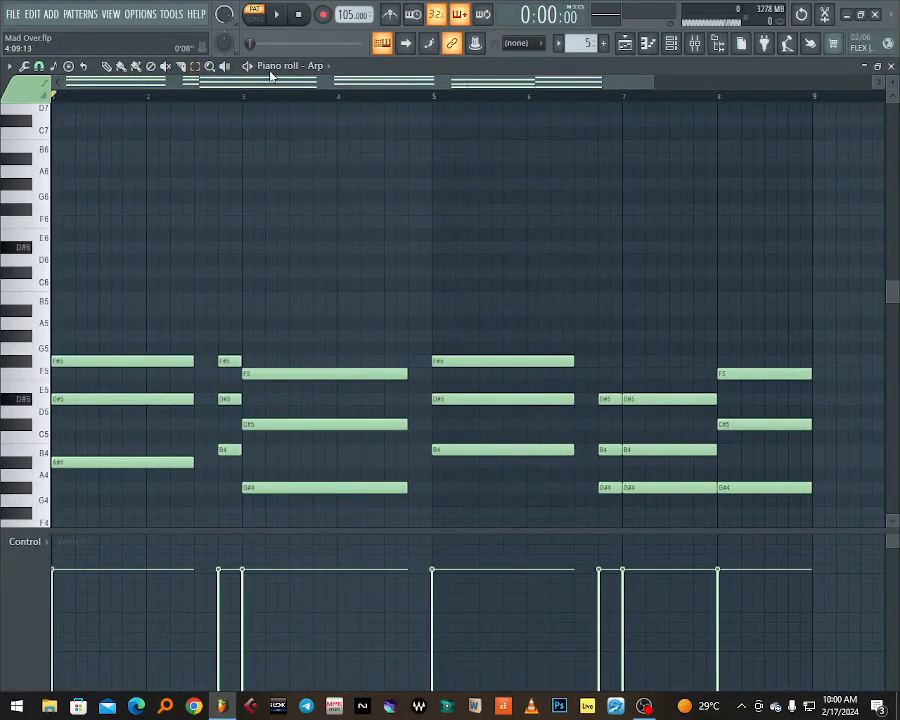
click(256, 66)
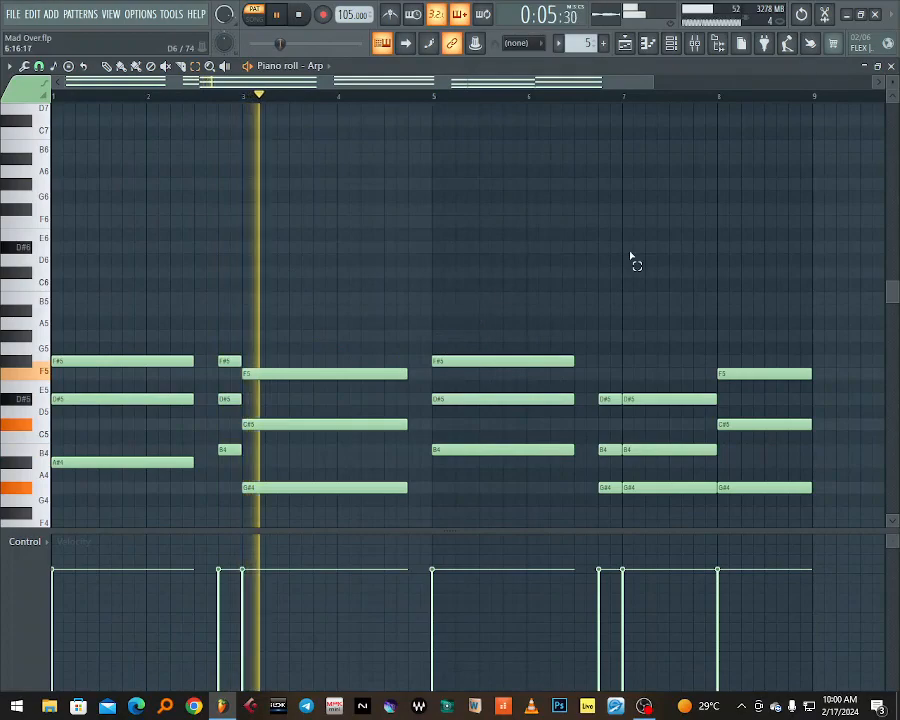
Open the Arp channel from the channel rack to show its MonsterSynth instrument and preset, and briefly play the pattern.
click(671, 43)
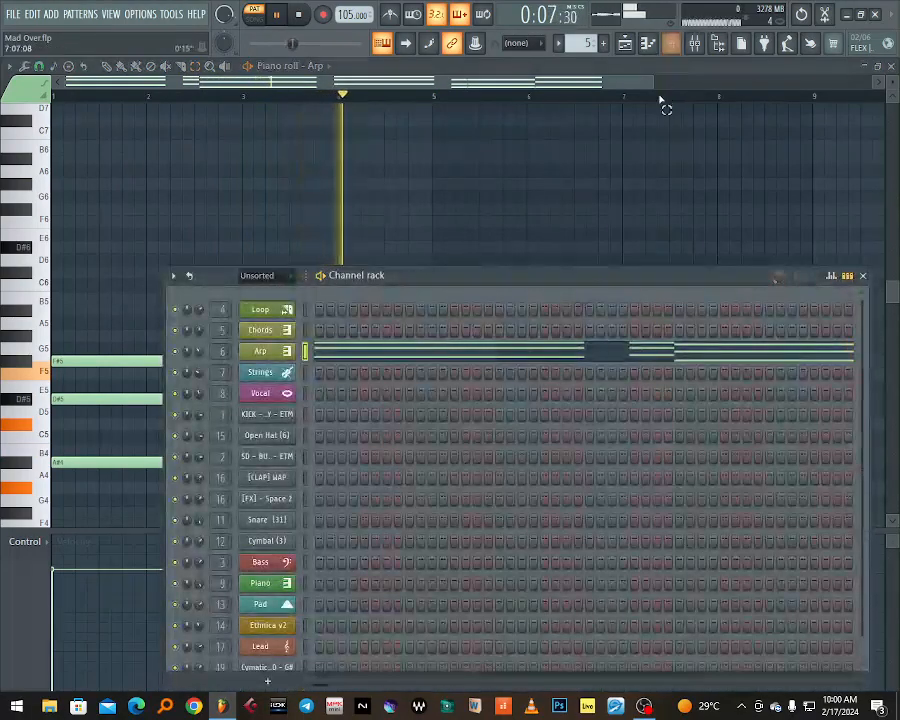
drag(556, 280, 564, 259)
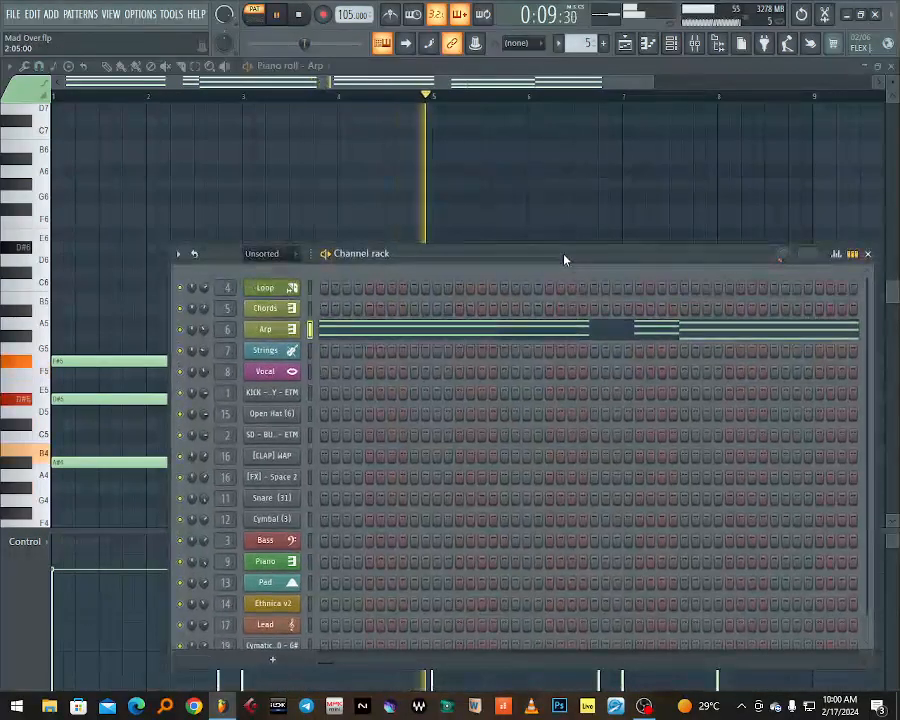
key(space)
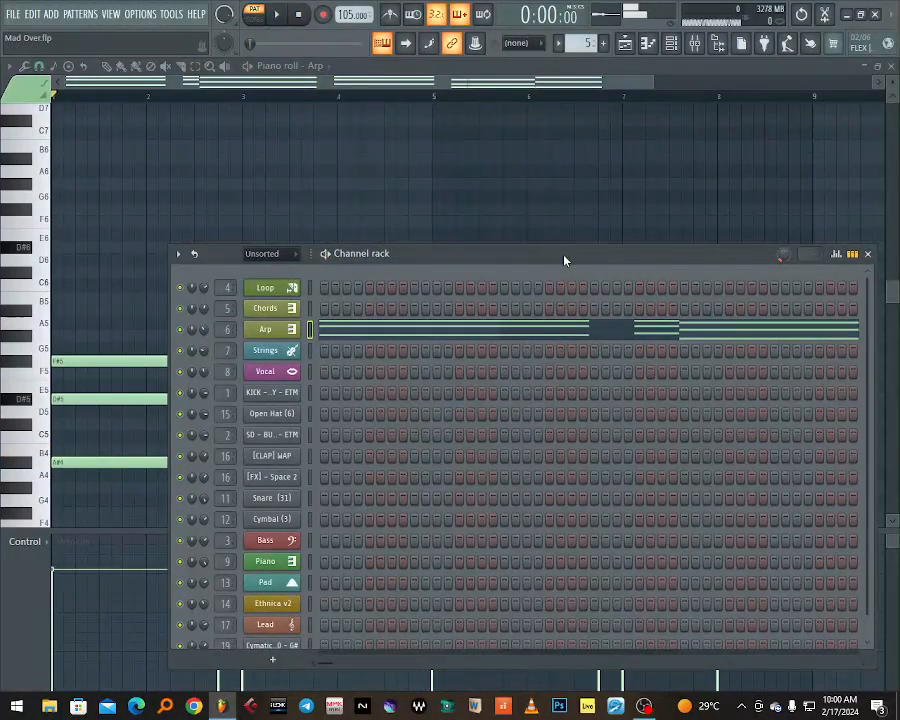
click(282, 331)
click(249, 216)
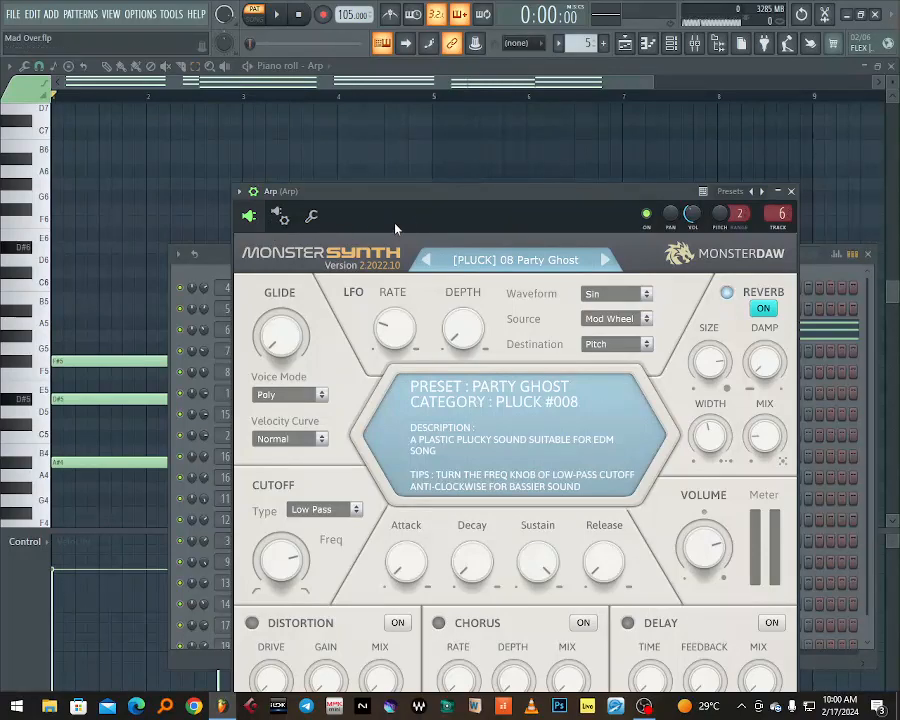
drag(421, 201, 412, 114)
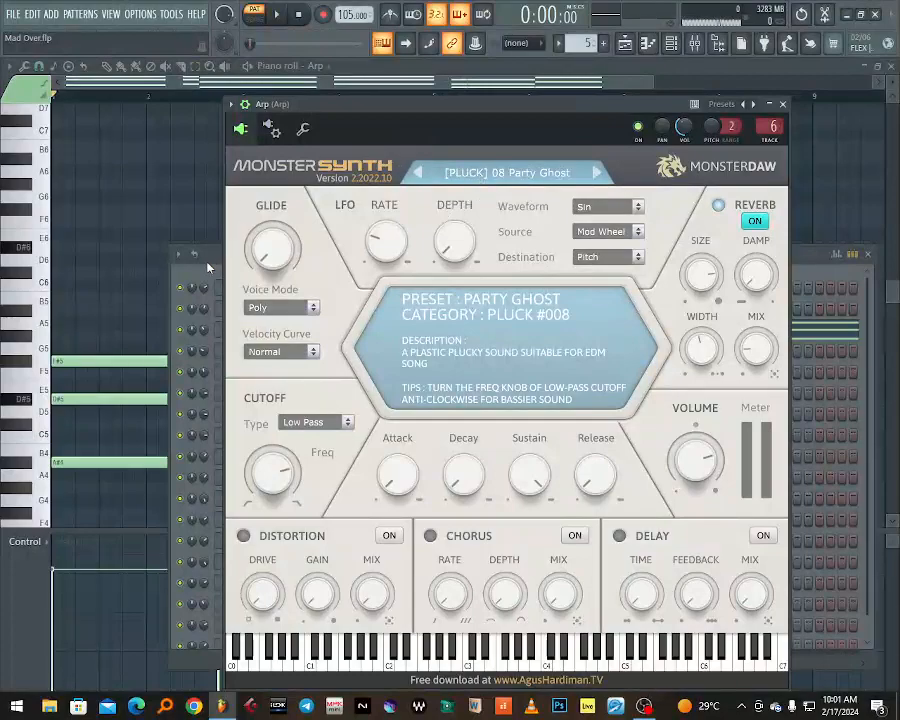
key(space)
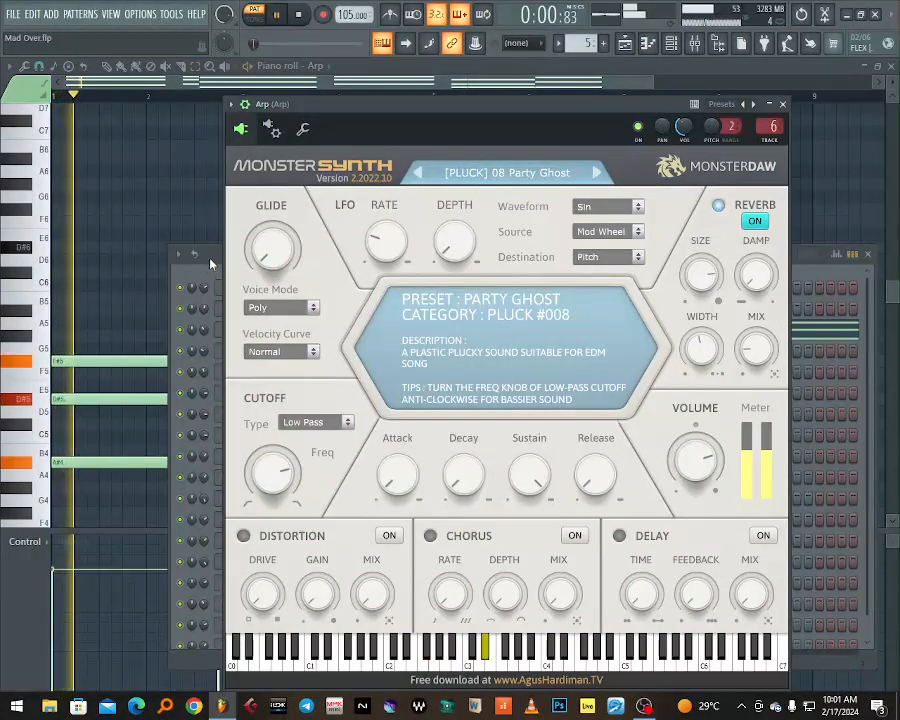
key(space)
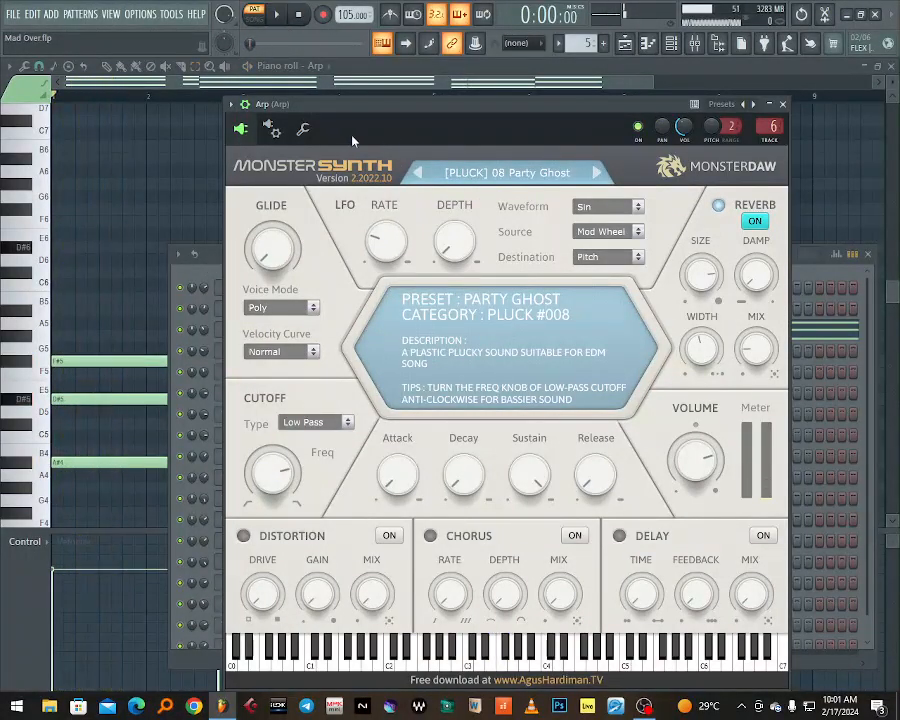
Play the Arp pattern with the channel's arpeggiator off and again with the up-down direction, and close the channel settings.
click(307, 132)
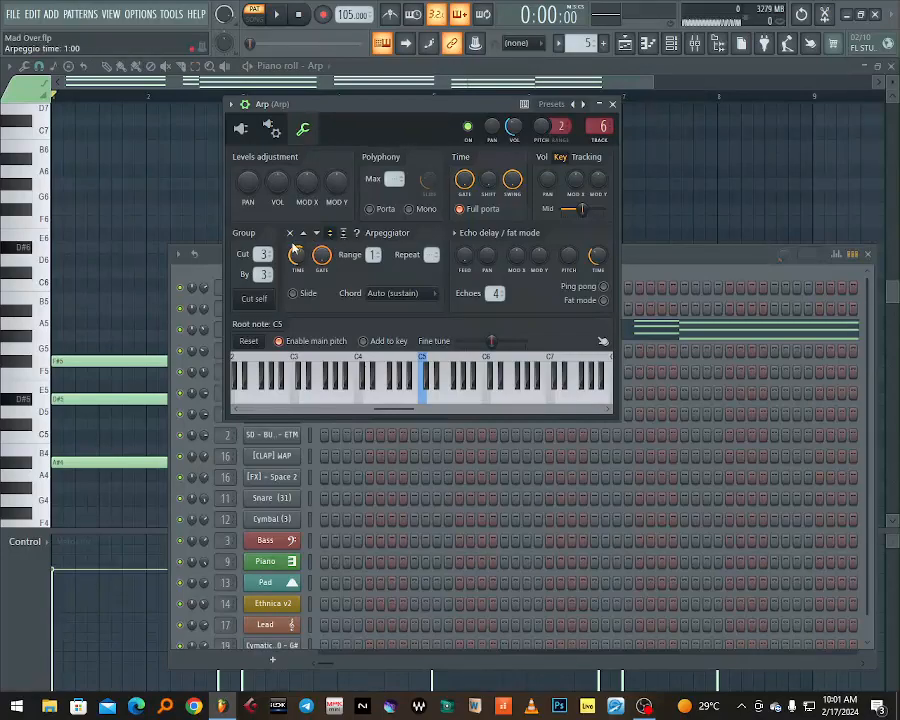
key(space)
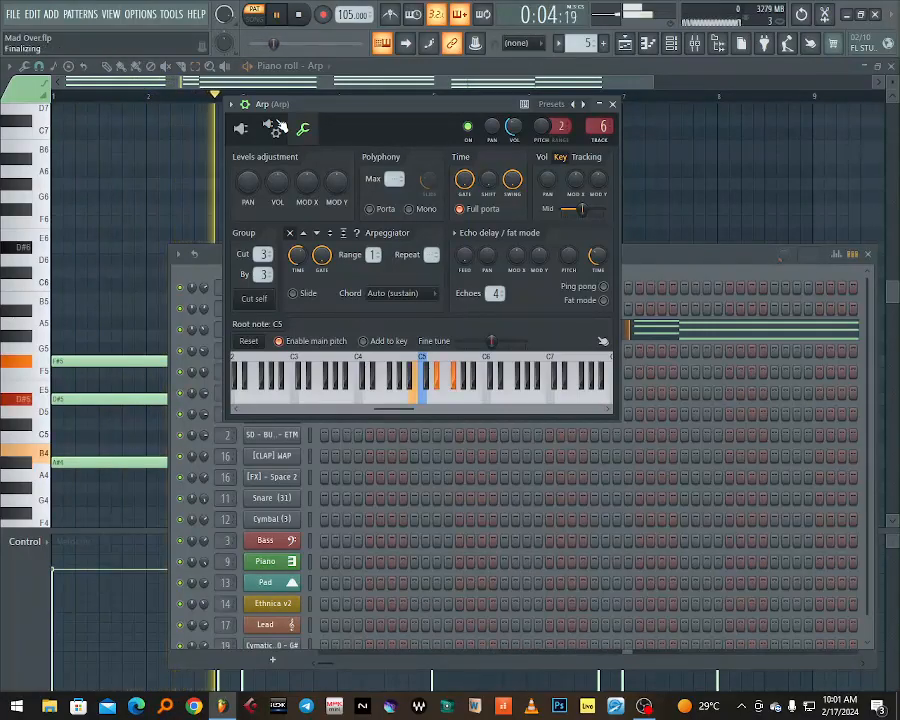
key(space)
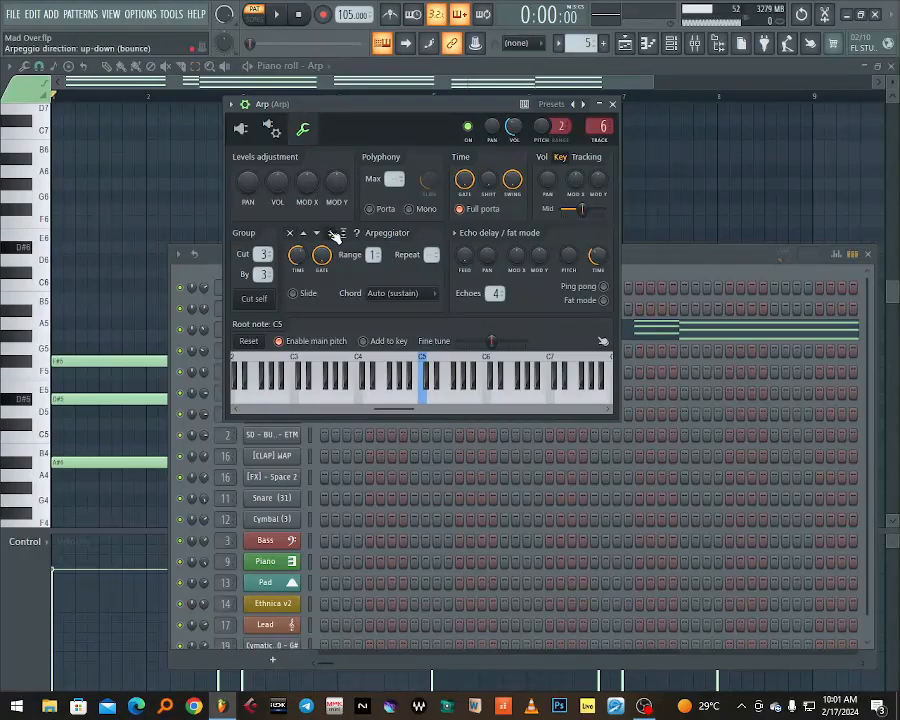
key(space)
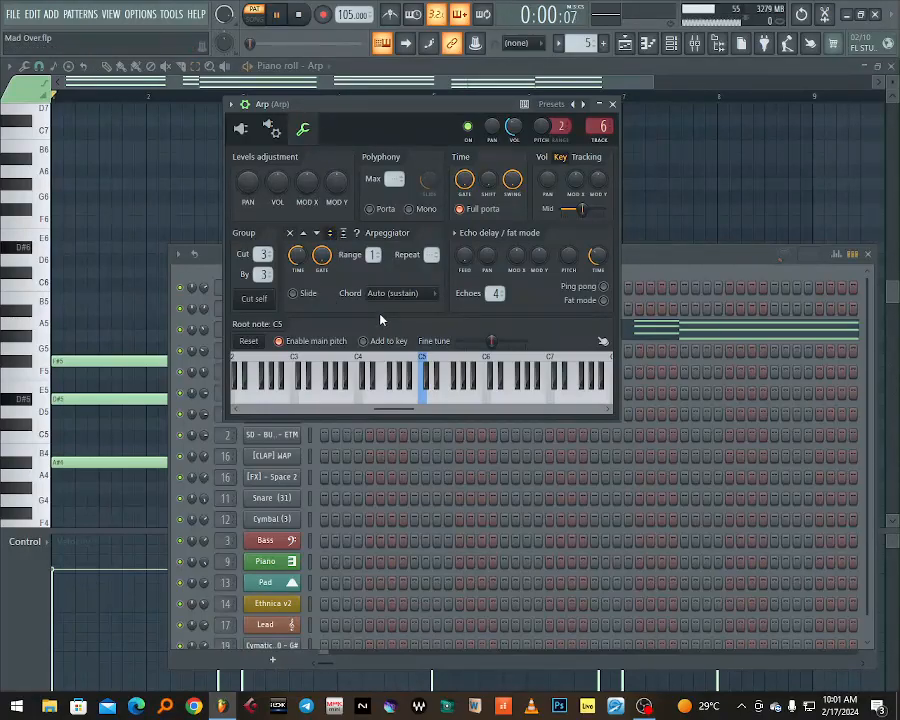
click(614, 105)
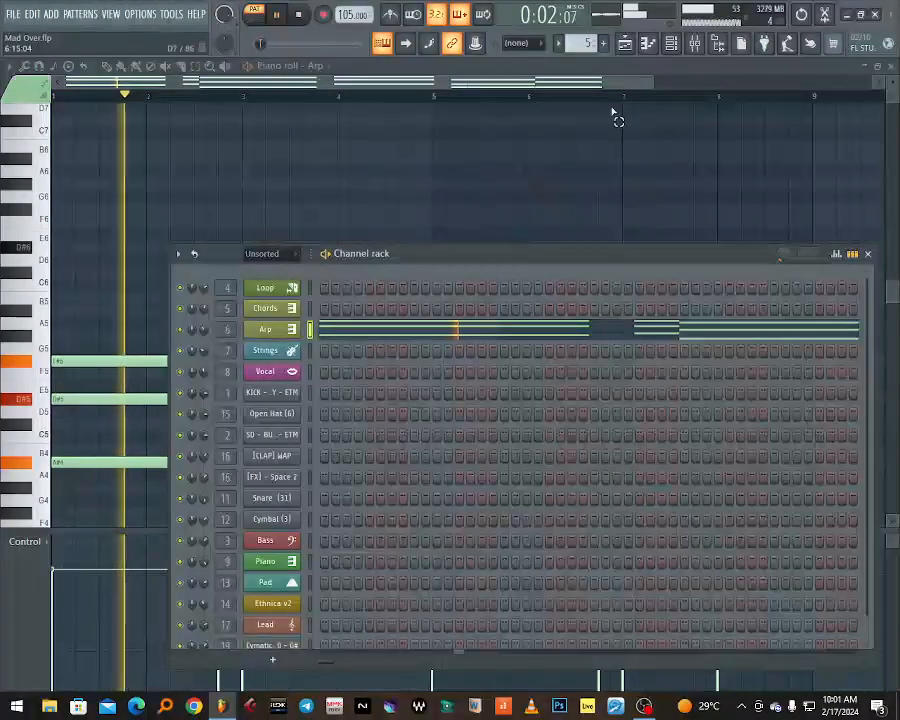
Stop playback and mute the Pad, Piano, Bass, Vocal, CAICOS_hat_, FX Big Reverse and Roll tracks in the playlist.
click(626, 46)
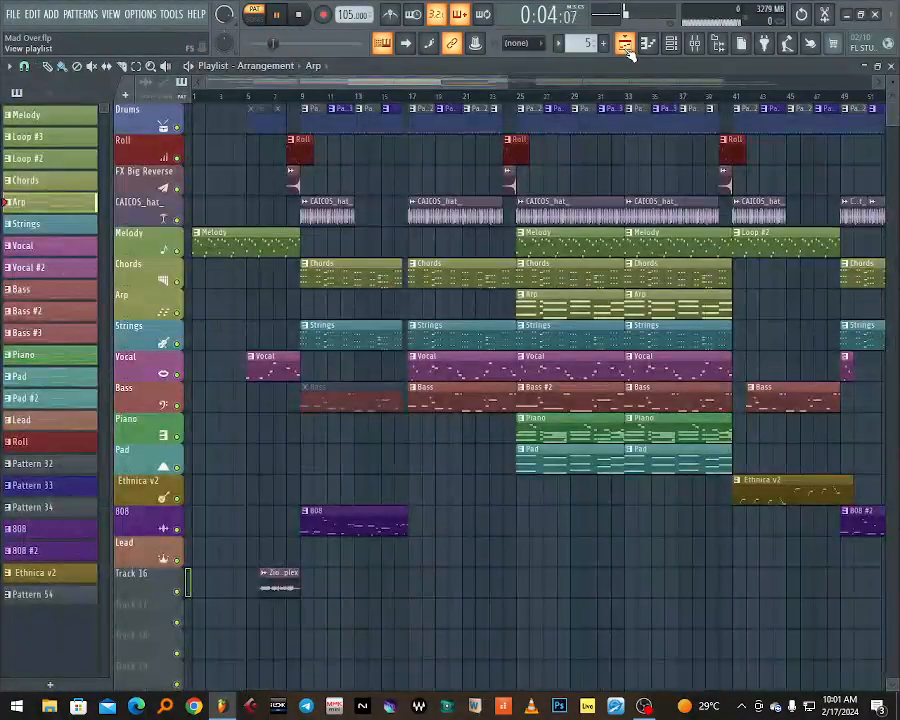
key(space)
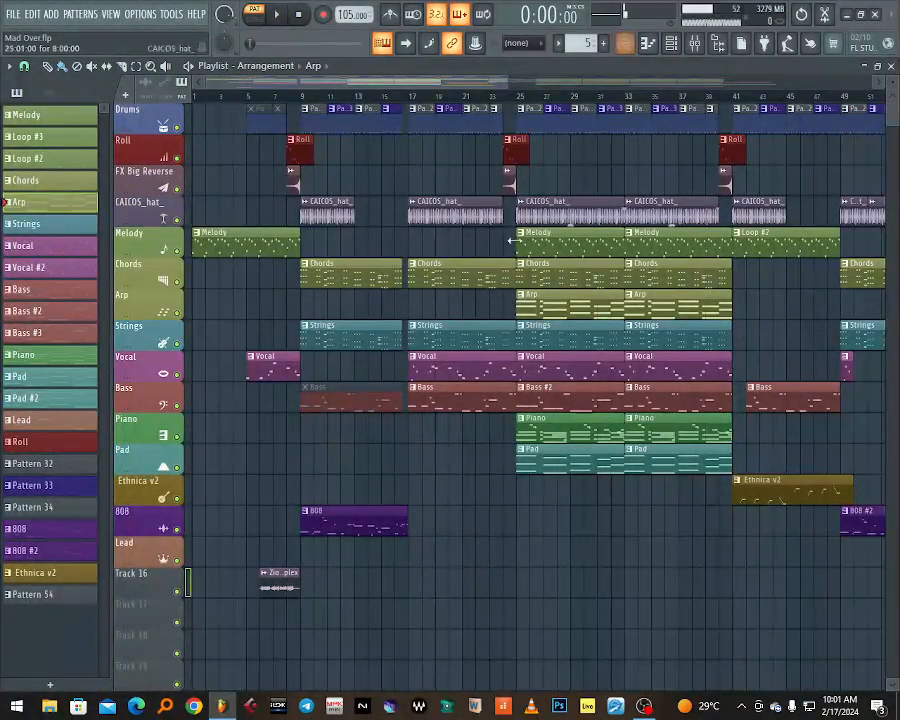
click(178, 467)
click(178, 436)
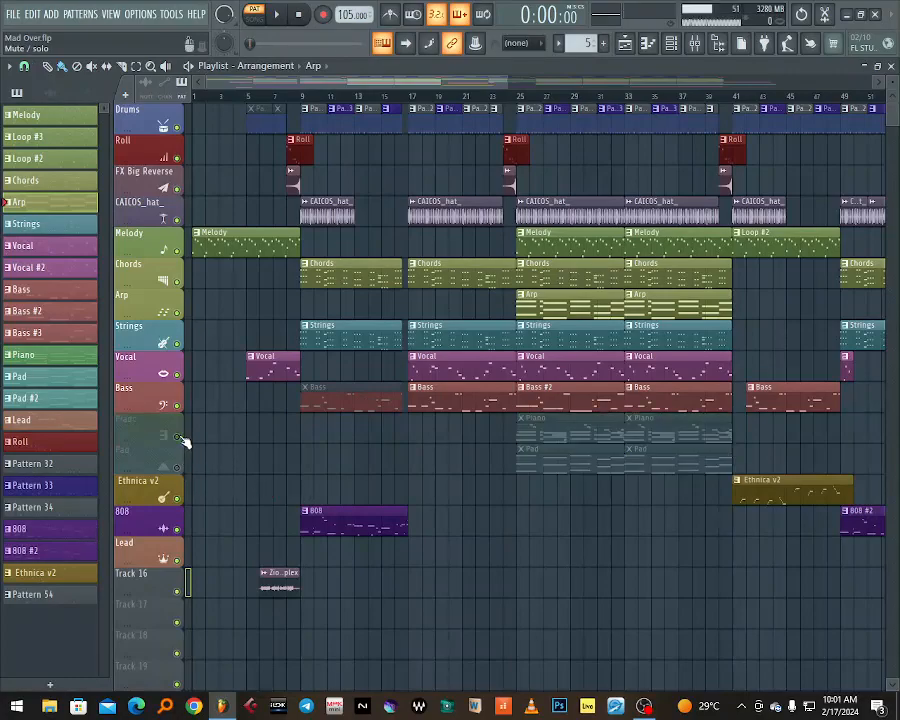
click(178, 405)
click(178, 374)
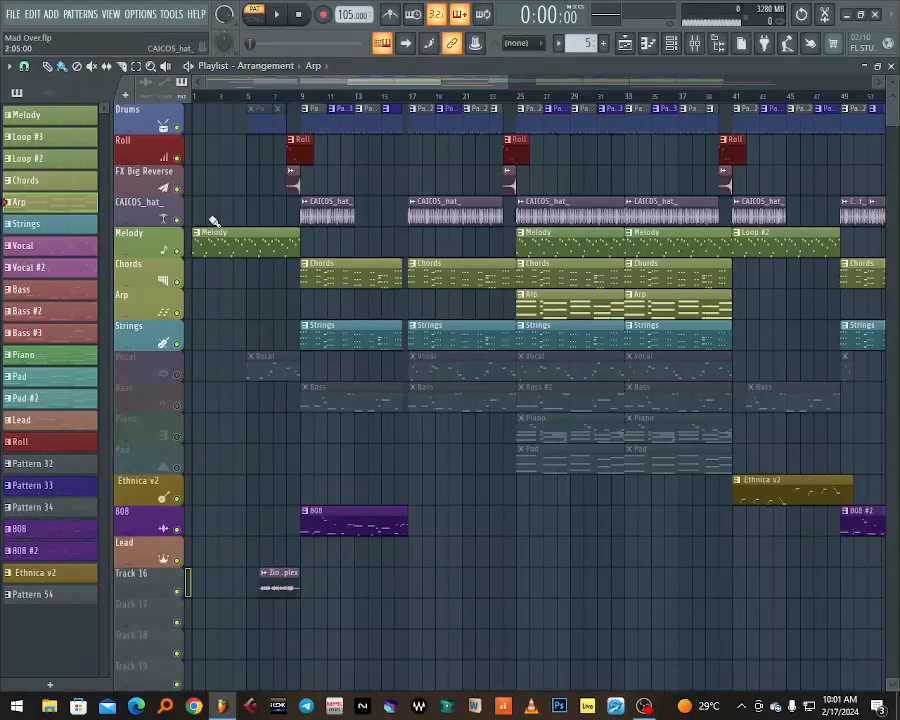
click(178, 219)
click(178, 188)
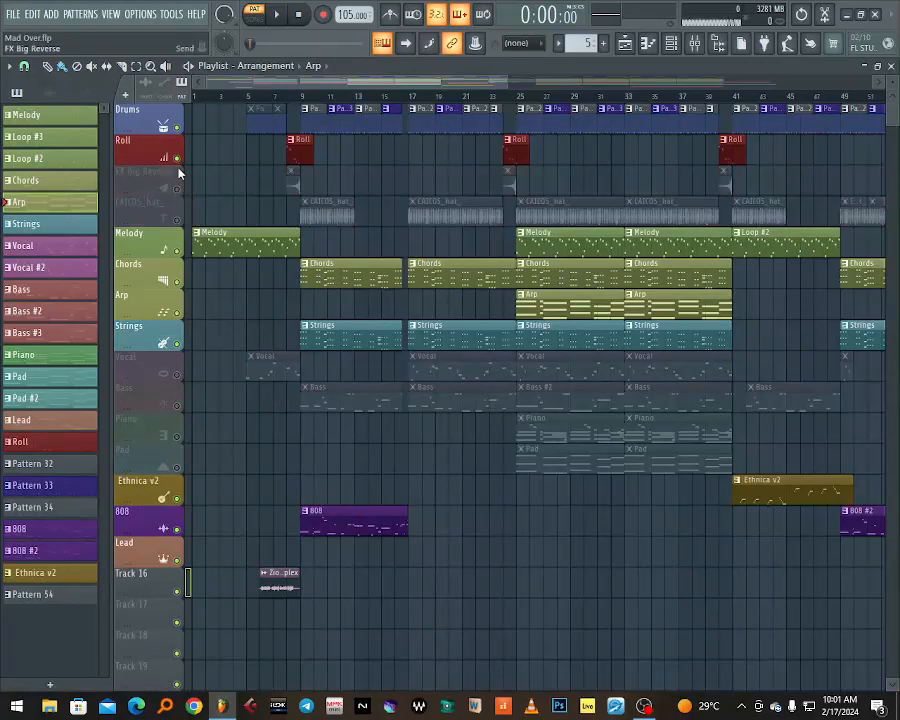
click(178, 158)
Play the song from bar 25 with those tracks muted, stop it and unmute the Bass track.
click(518, 97)
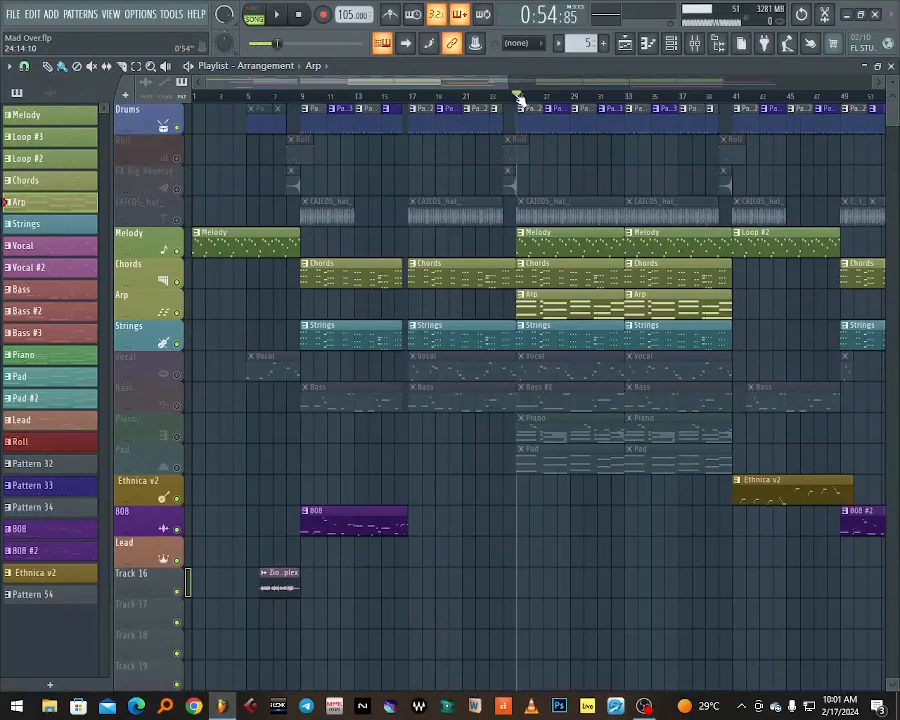
key(space)
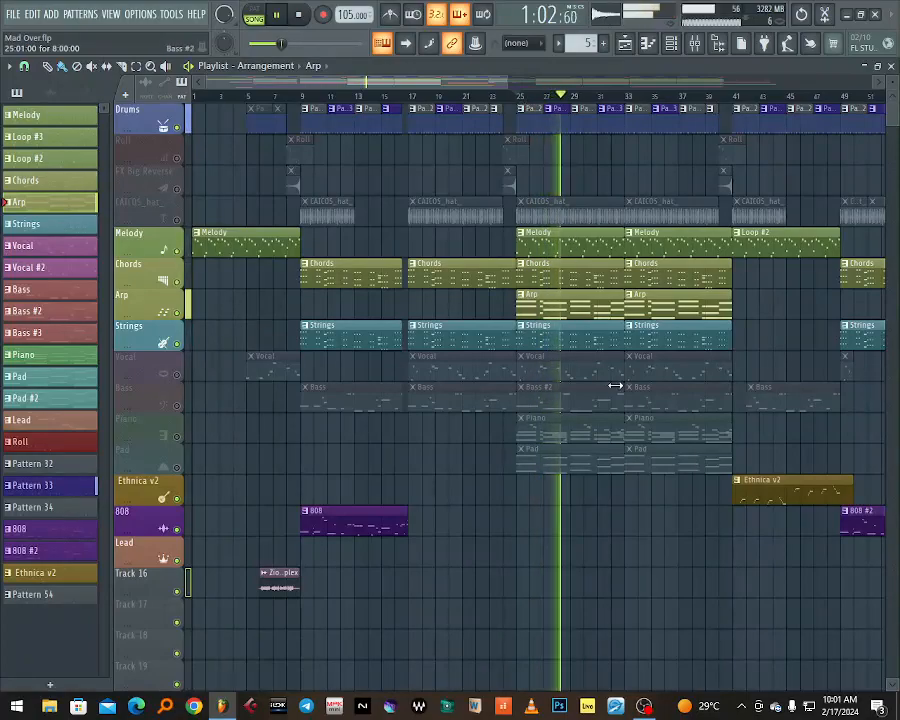
key(space)
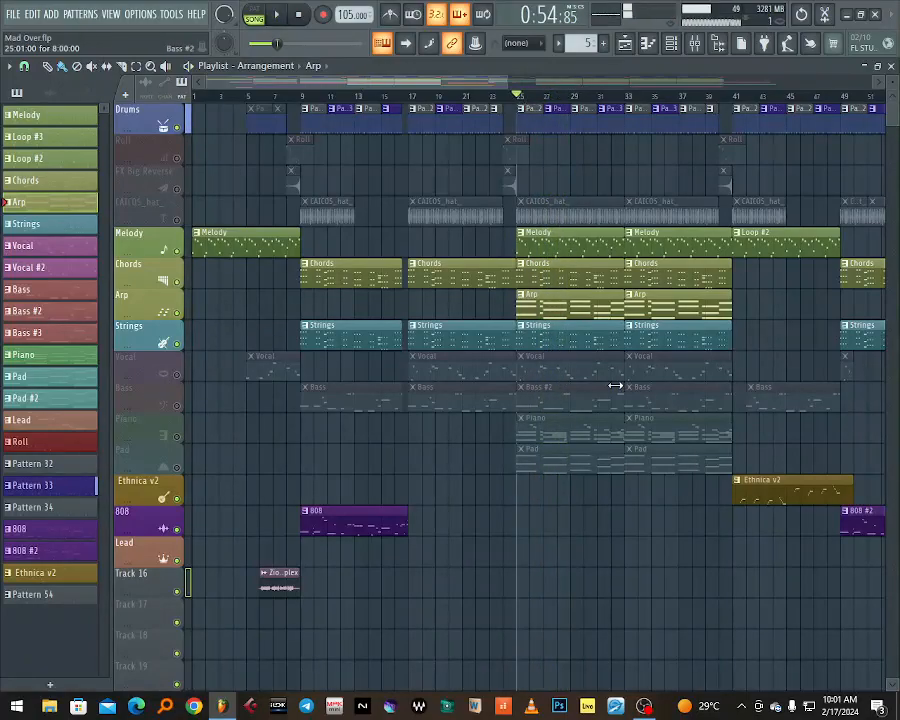
click(178, 406)
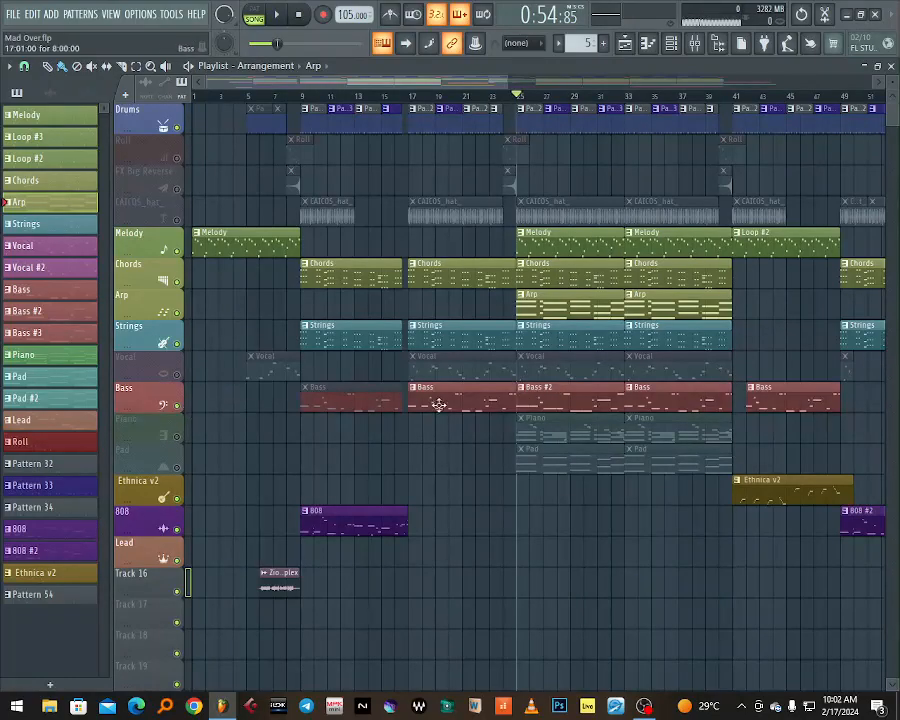
Open the Bass #2 pattern and show the Bass channel's MonsterSynth instrument and preset.
double_click(586, 391)
click(671, 43)
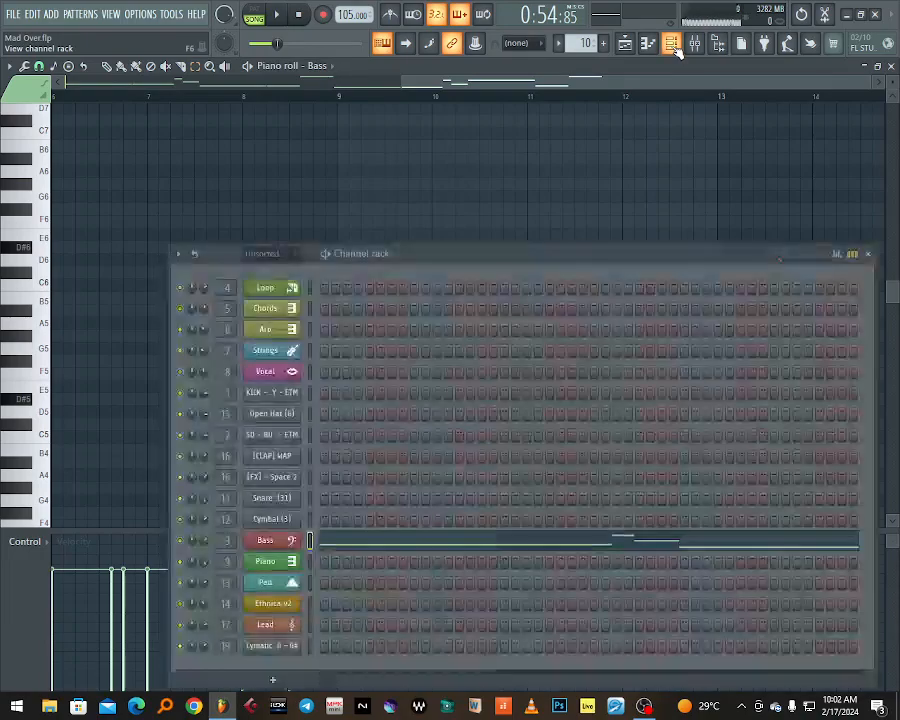
click(266, 543)
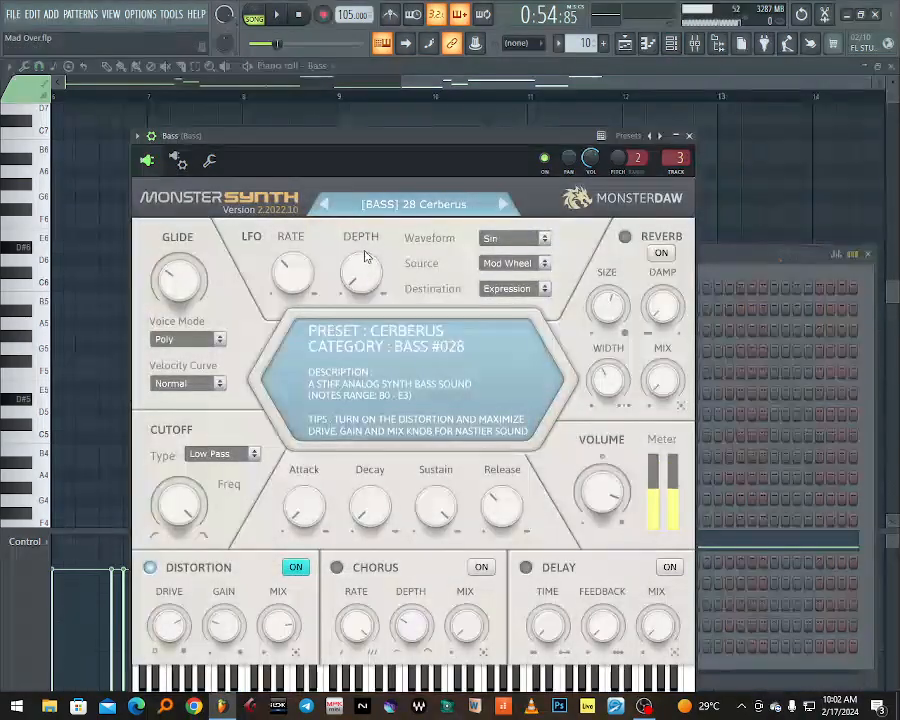
drag(405, 149, 494, 147)
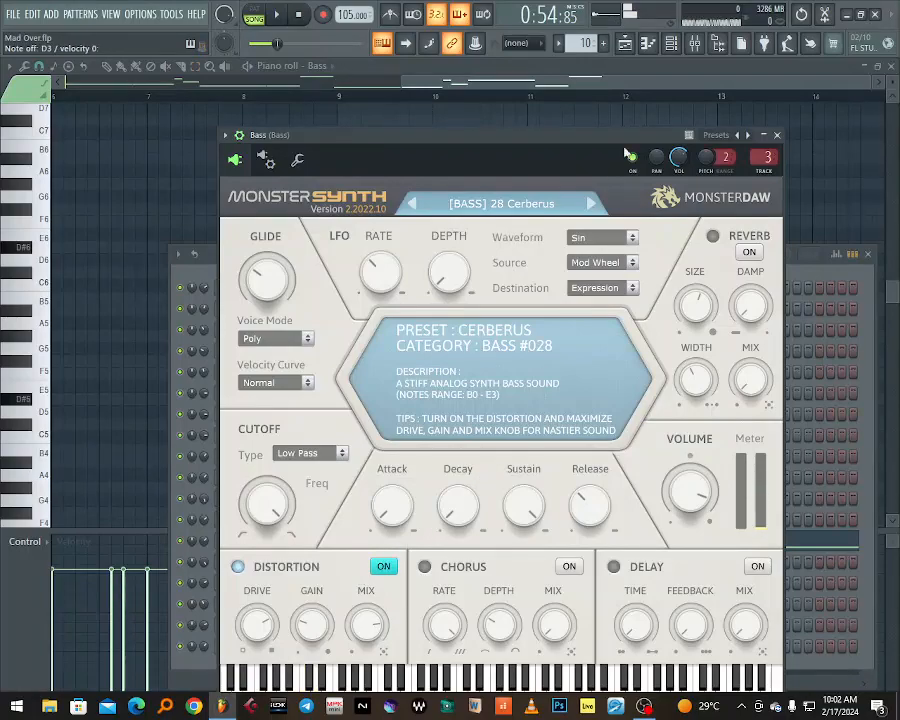
Show the Fruity parametric EQ 2 and TDR Kotelnikov compressor settings on the Bass mixer track.
click(693, 42)
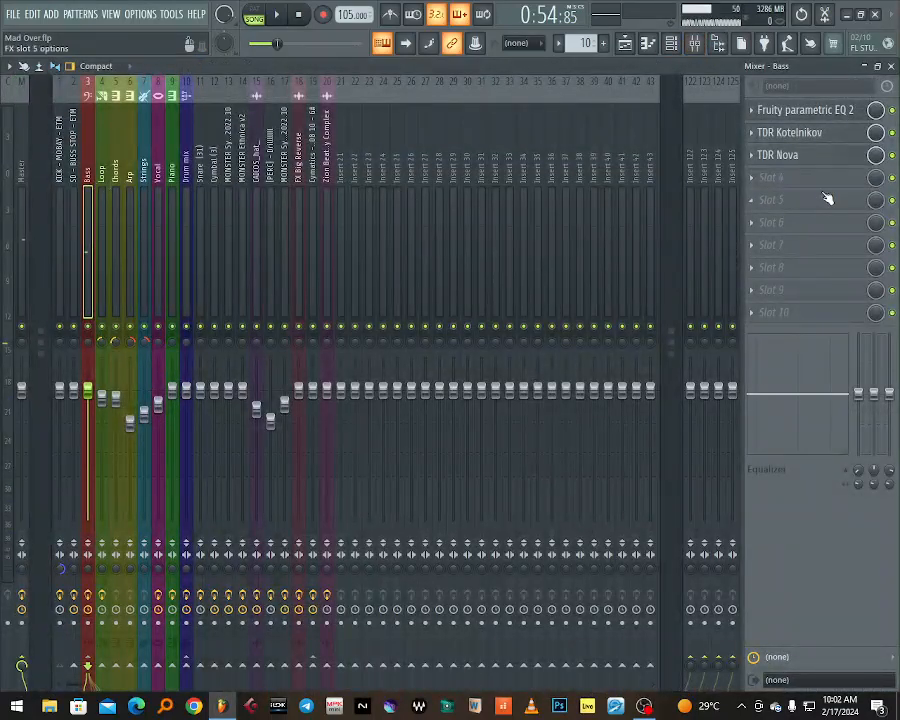
click(820, 110)
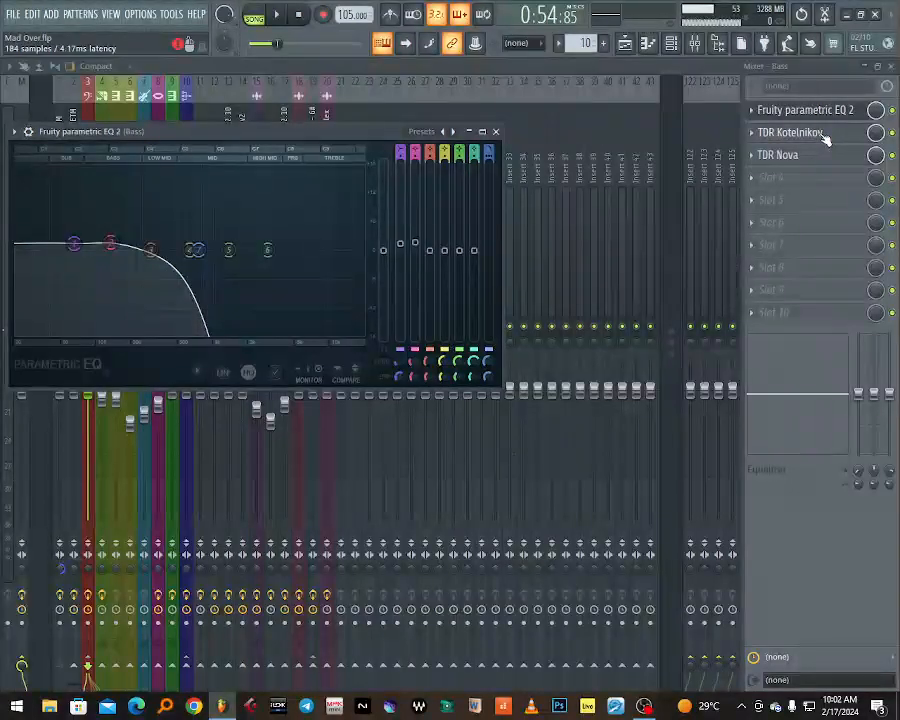
click(823, 134)
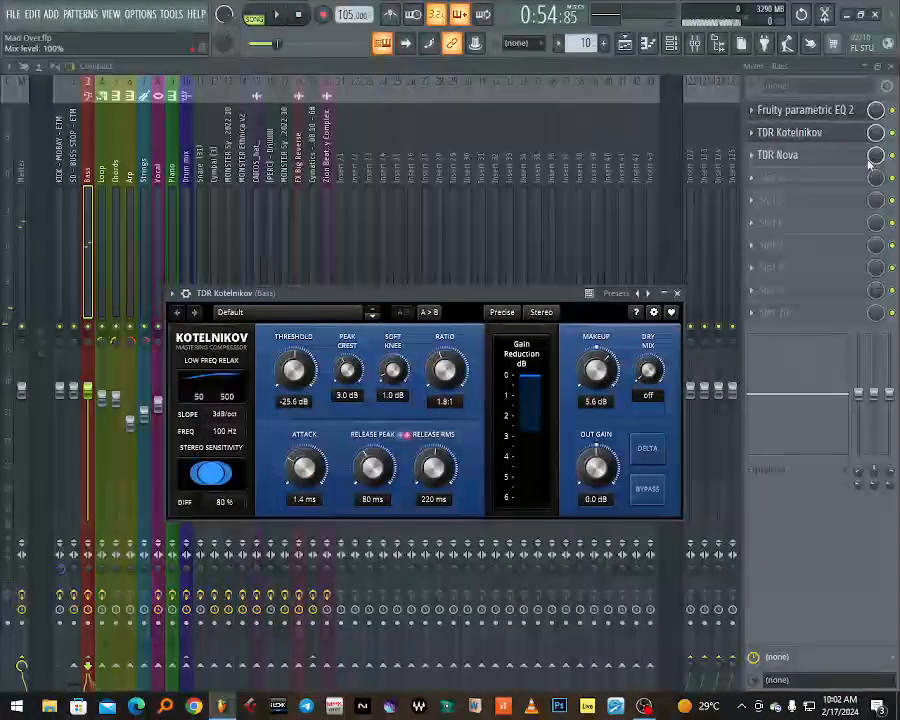
click(808, 134)
click(806, 140)
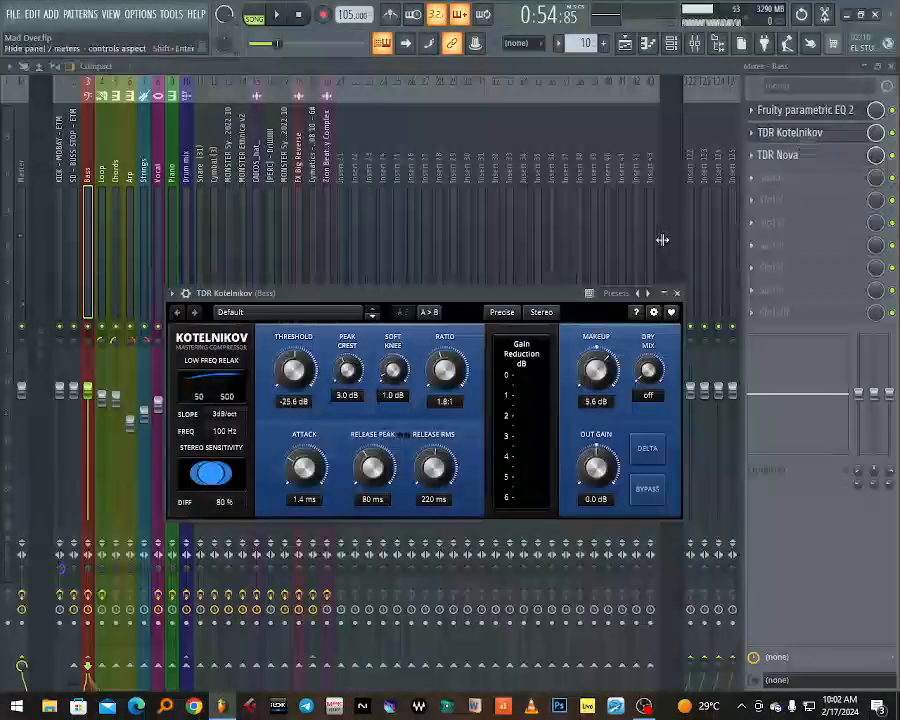
drag(506, 310, 503, 252)
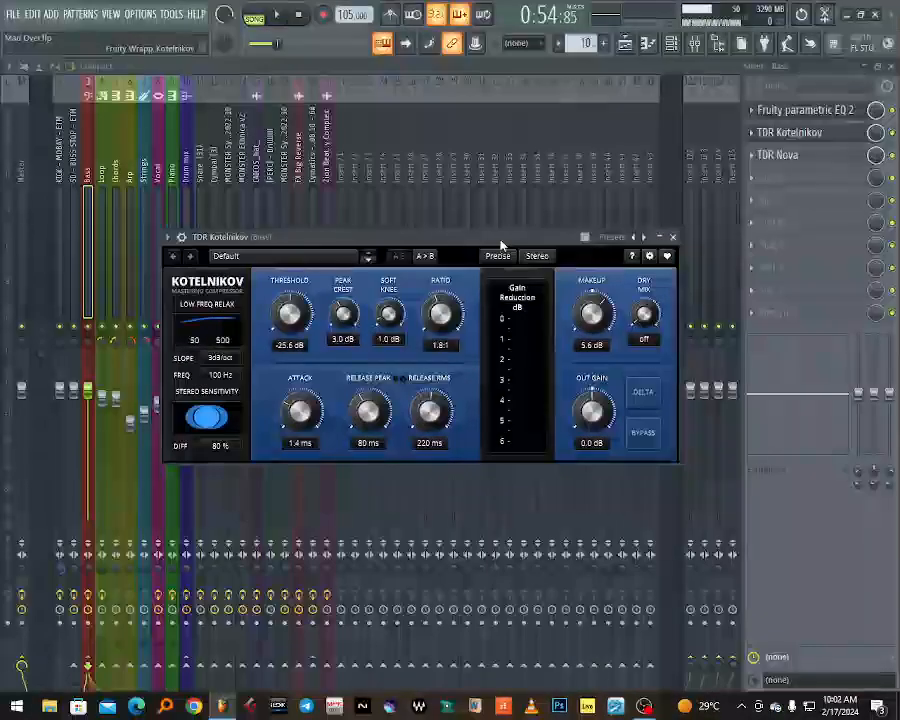
Open TDR Nova on the Bass mixer track and play the song from bar 25 to watch its dynamic EQ respond.
click(808, 158)
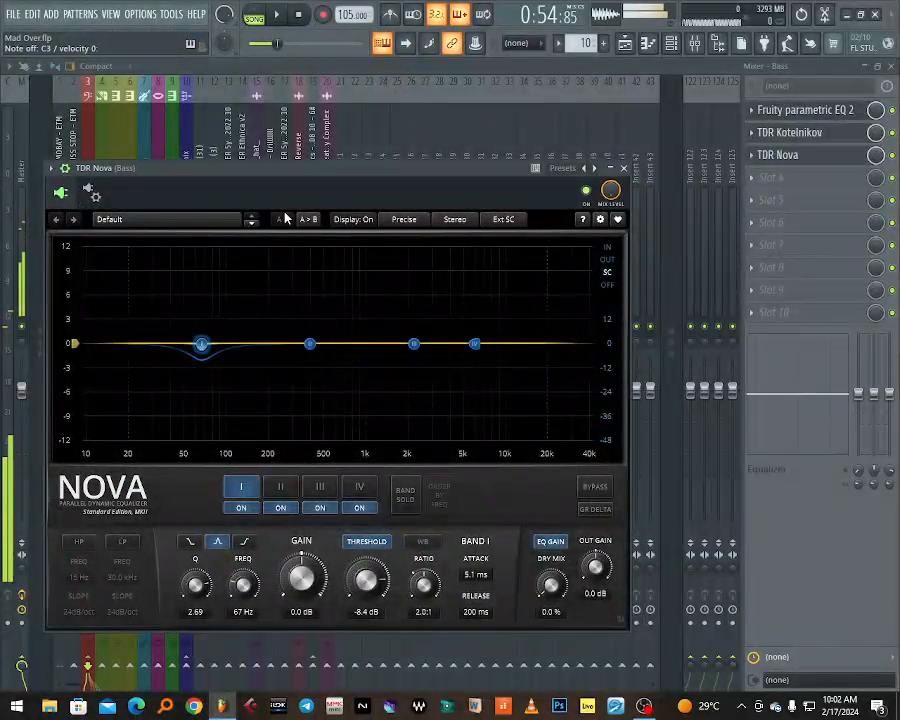
drag(389, 168, 536, 104)
click(630, 48)
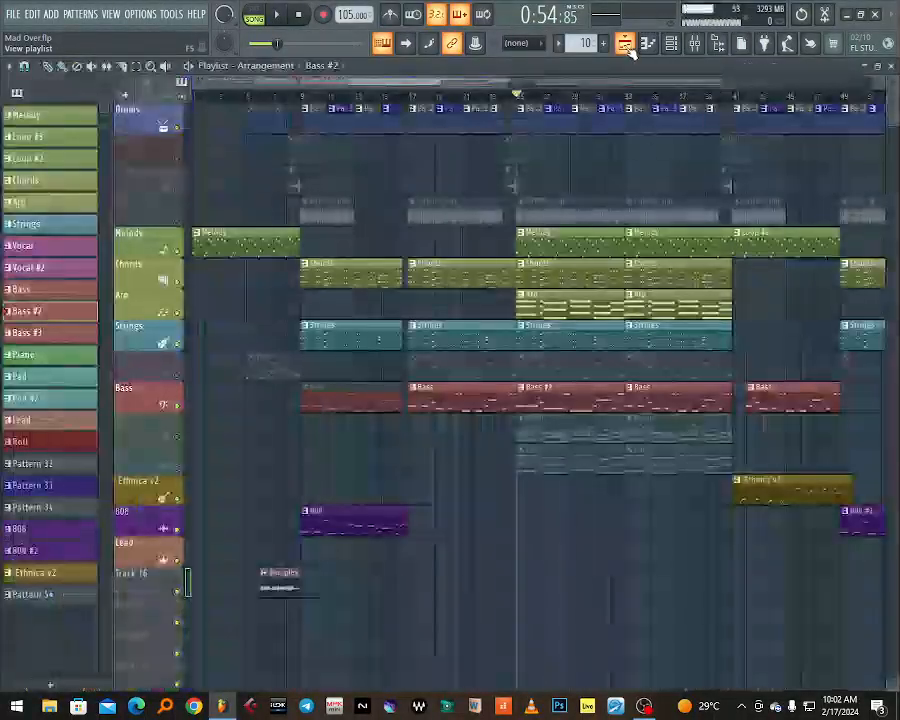
click(695, 45)
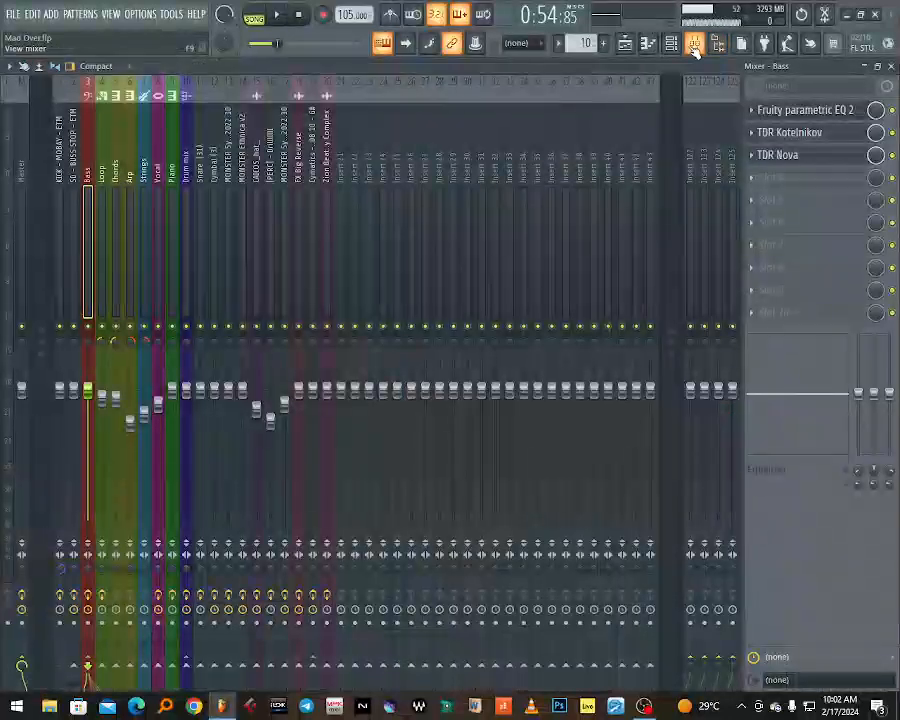
click(813, 156)
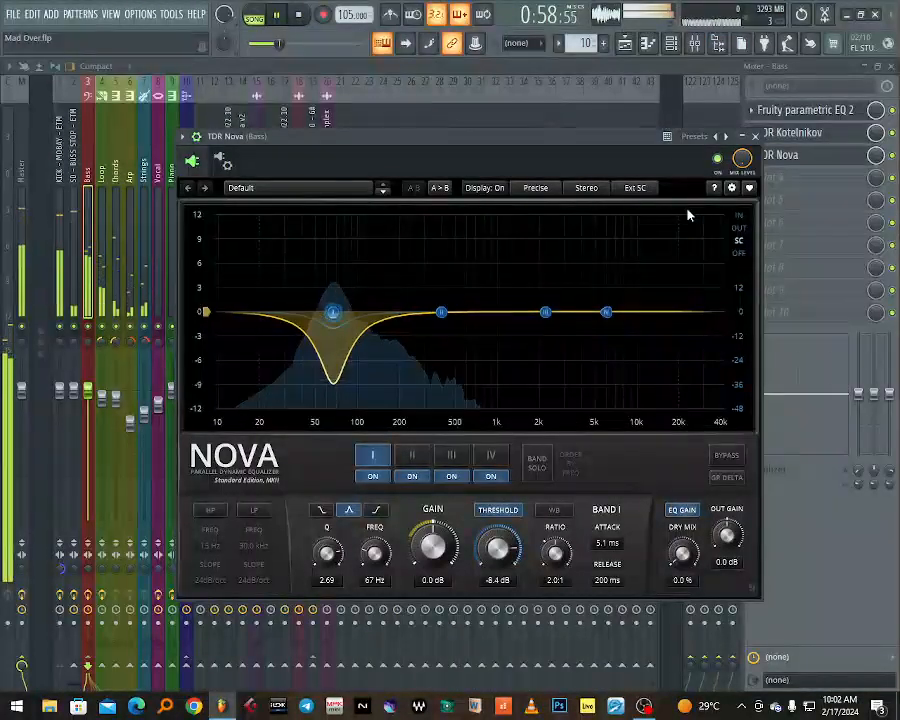
key(space)
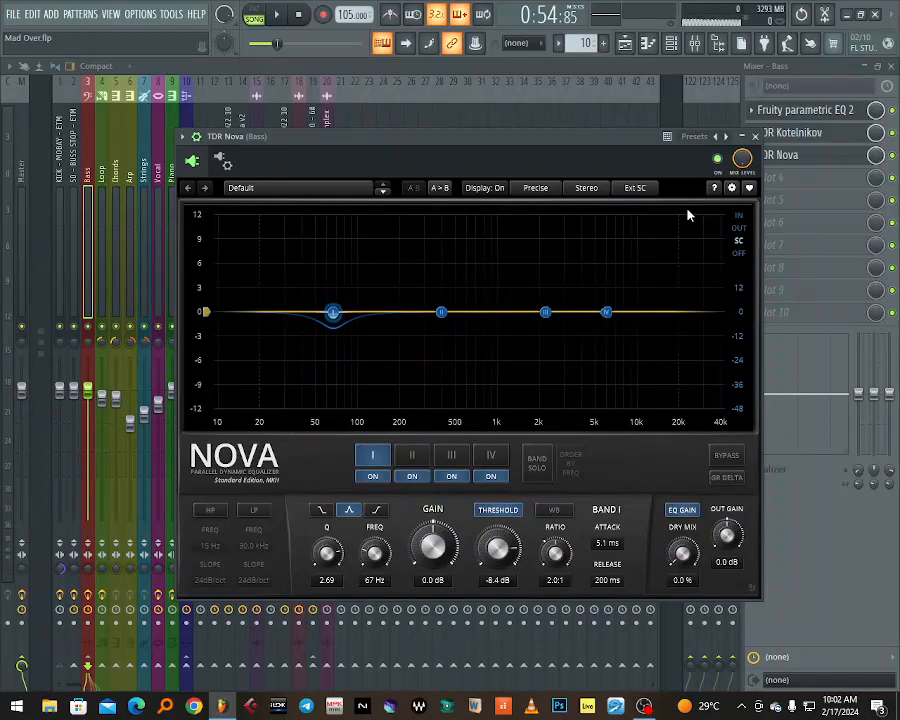
key(space)
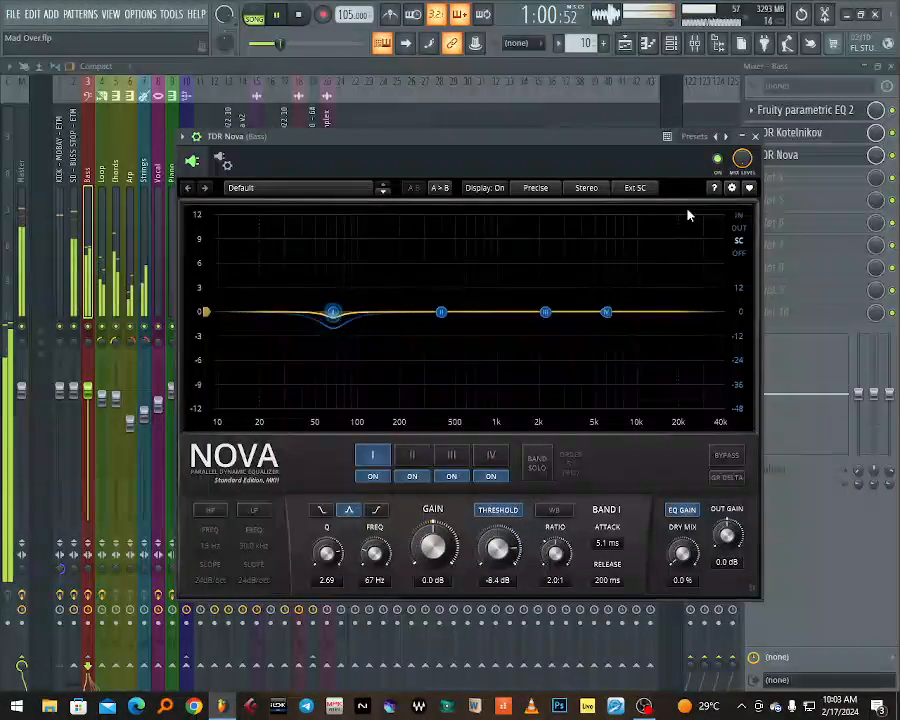
Stop the song, close TDR Nova and return to the playlist.
key(space)
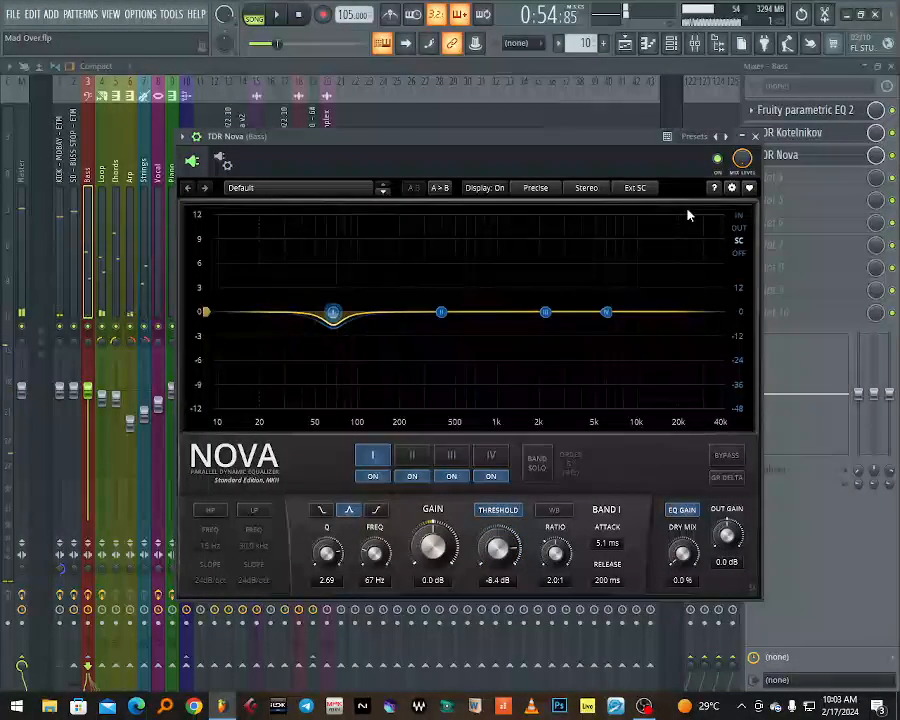
click(755, 136)
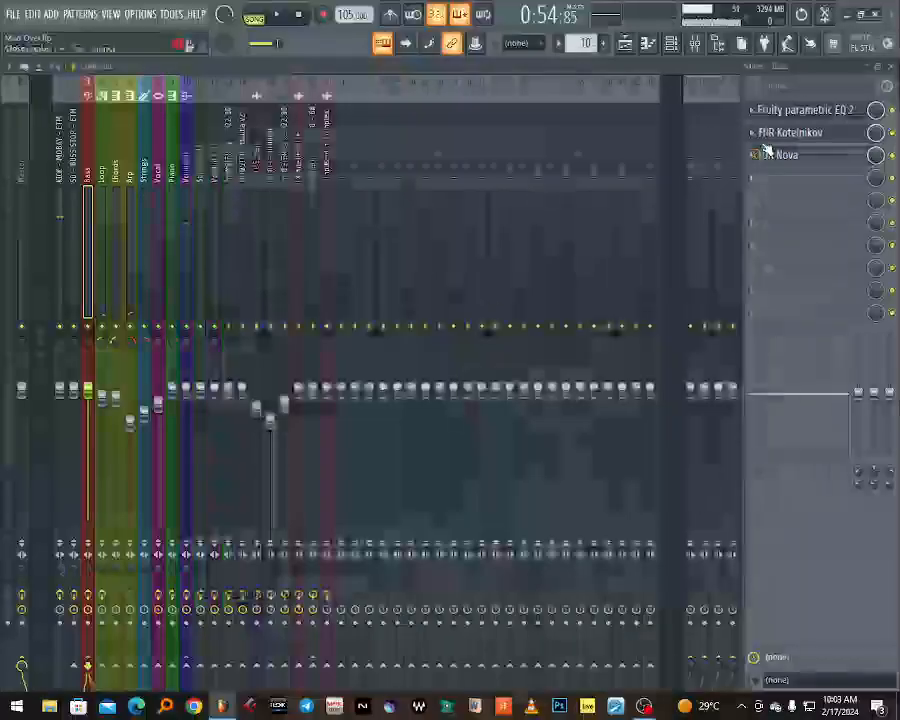
click(643, 50)
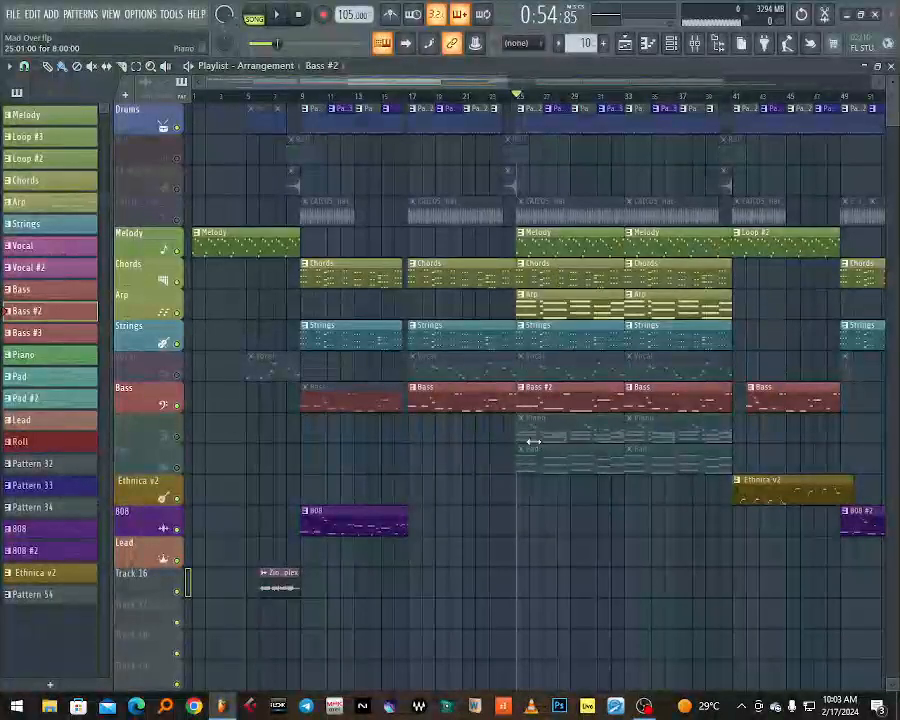
Solo the Piano track in the playlist and play it from bar 25.
click(180, 438)
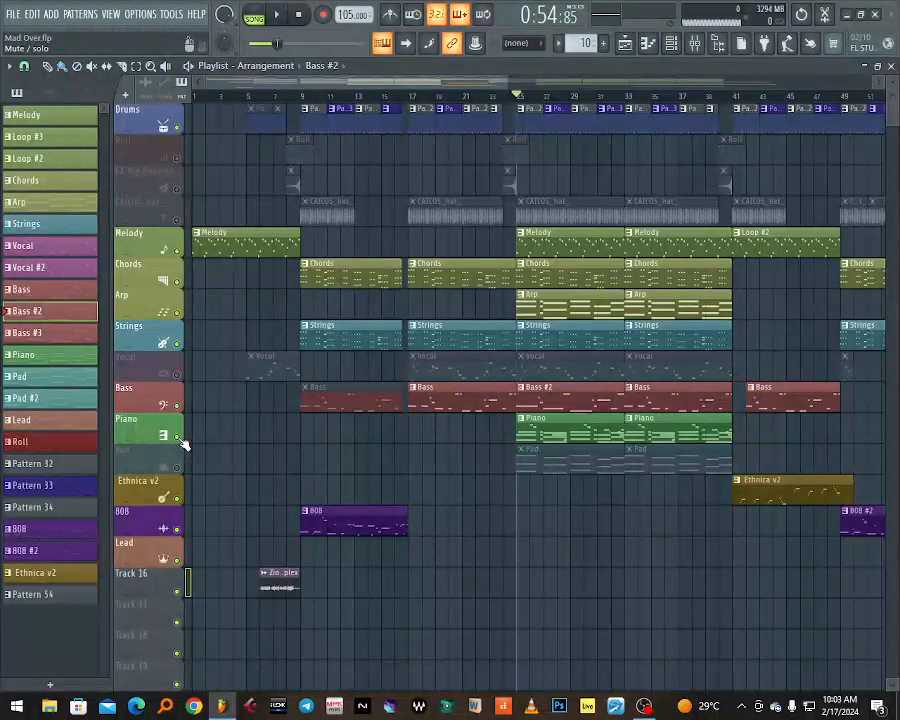
right_click(181, 440)
key(space)
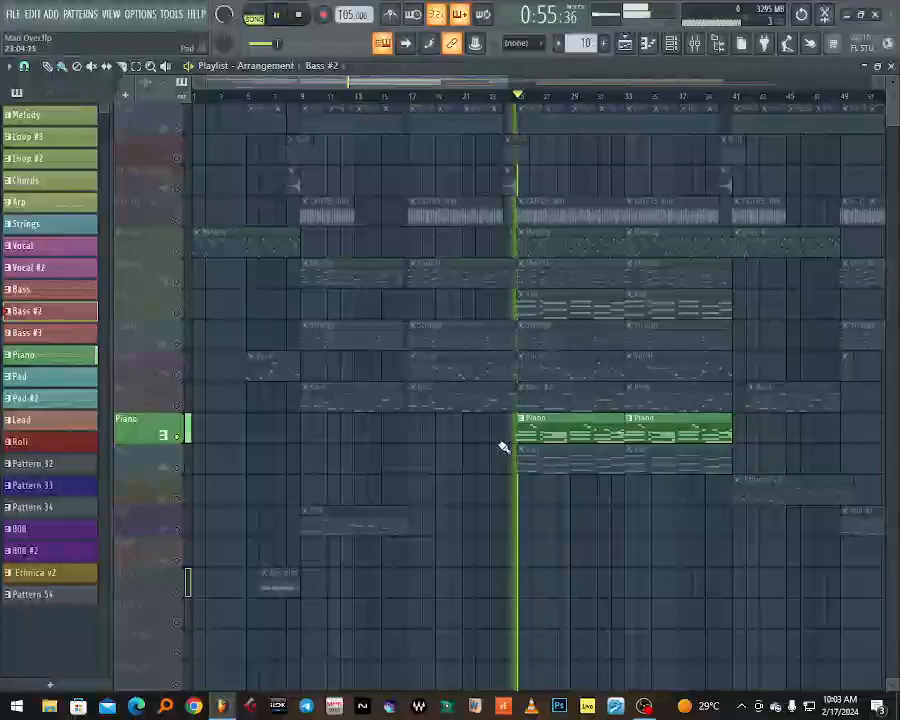
Open the Piano pattern's notes and show the Piano channel's Monster Piano instrument and preset.
double_click(544, 432)
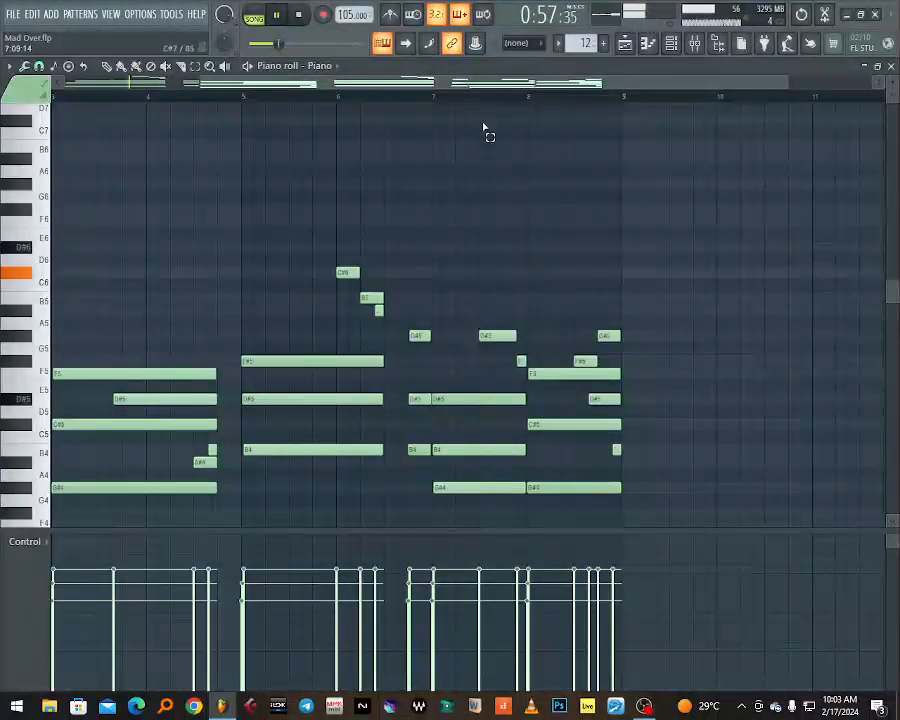
scroll(163, 90, up, 2)
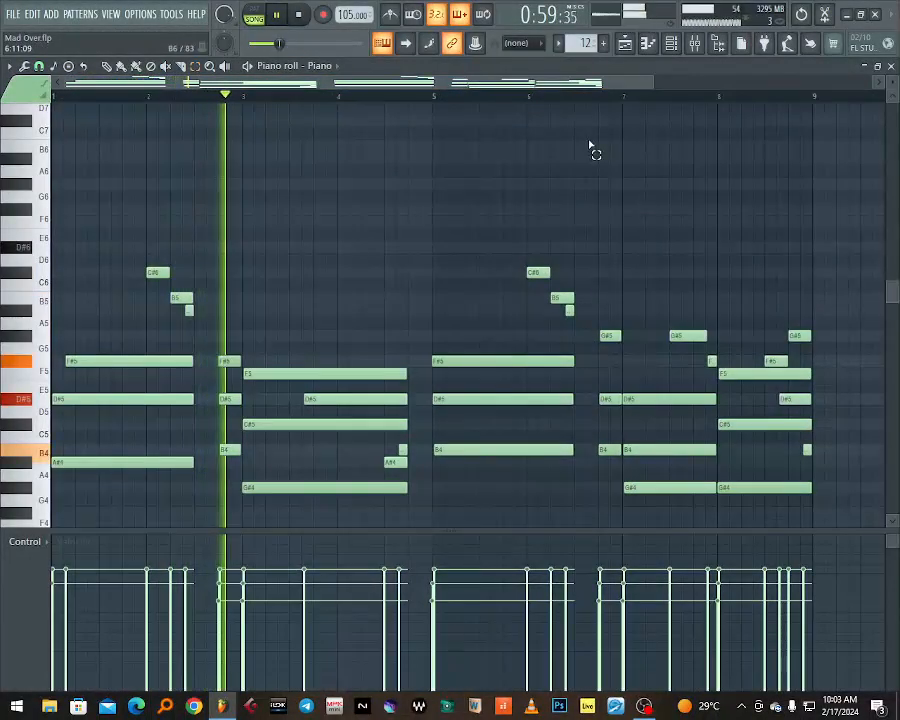
key(F6)
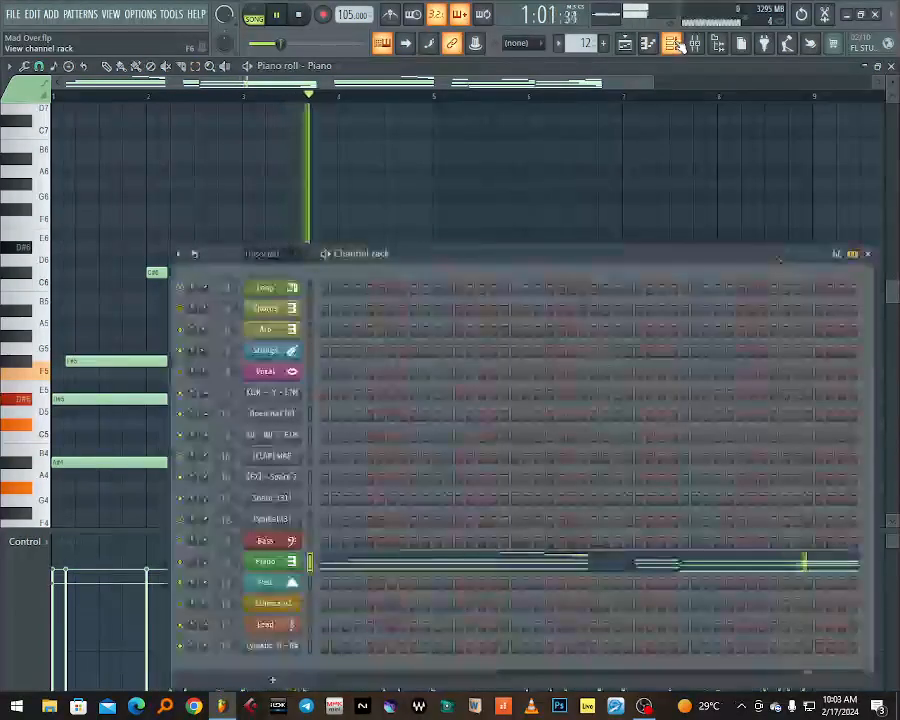
click(286, 562)
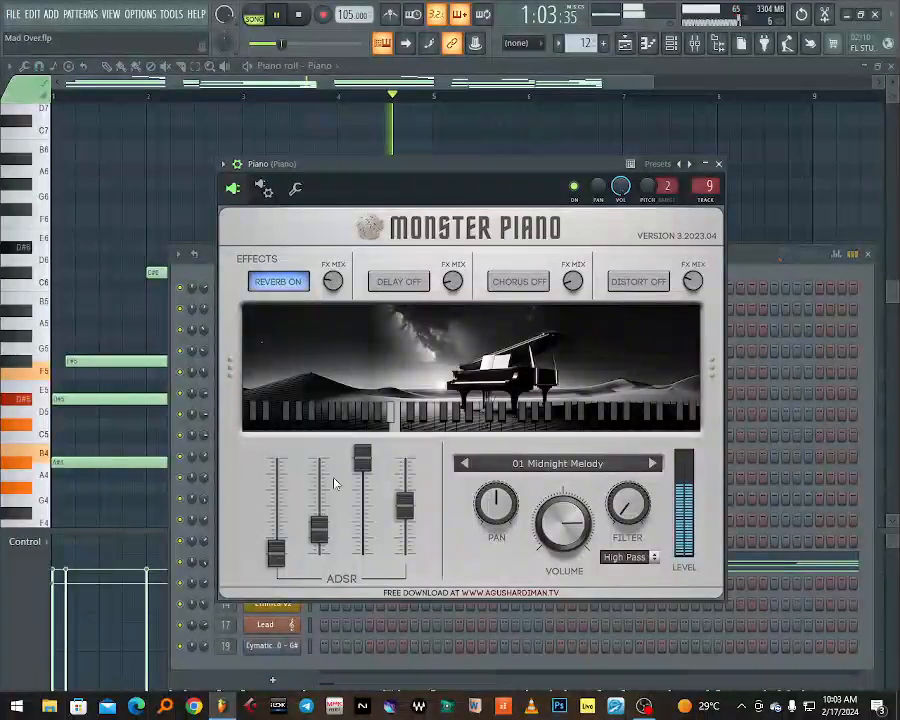
drag(483, 168, 560, 149)
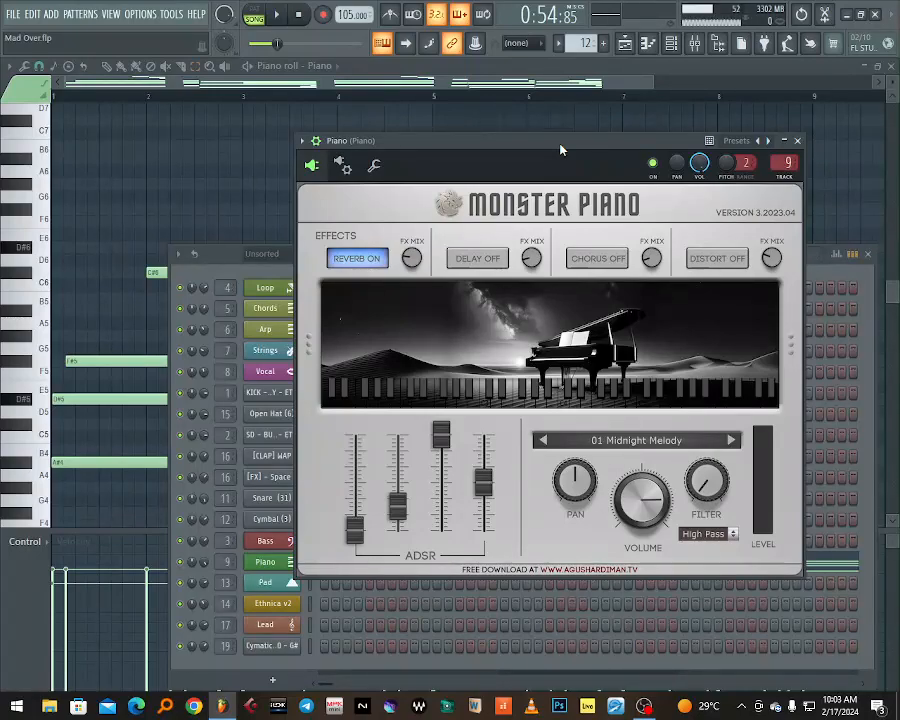
click(797, 140)
Show the HY-MBMFX2_free and Fruity Reeverb 2 effects on the Piano mixer track, and play the soloed piano briefly.
click(696, 45)
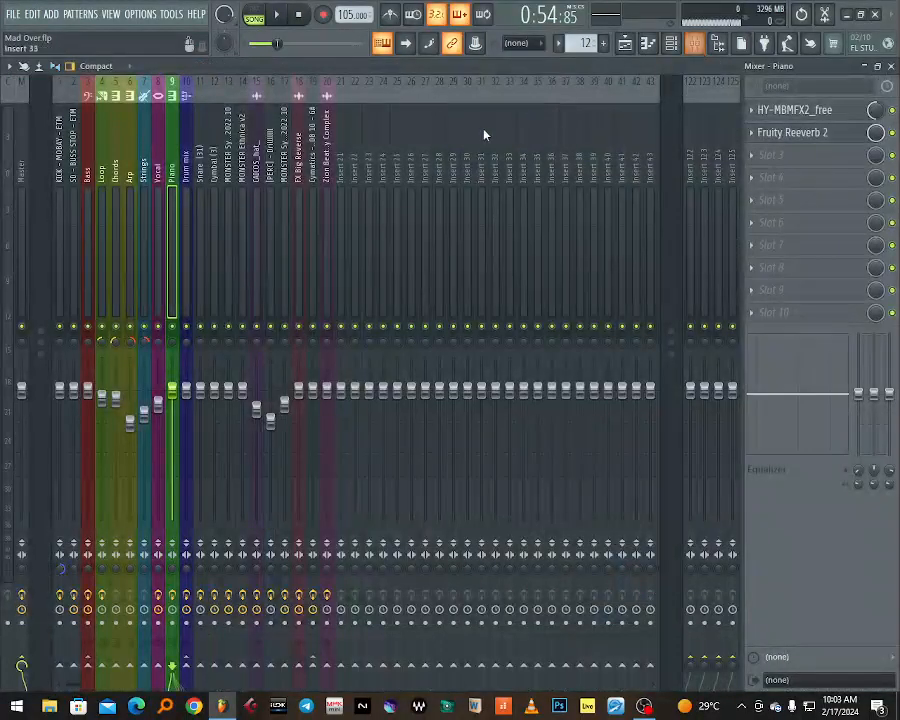
click(794, 114)
drag(423, 206, 483, 199)
click(815, 141)
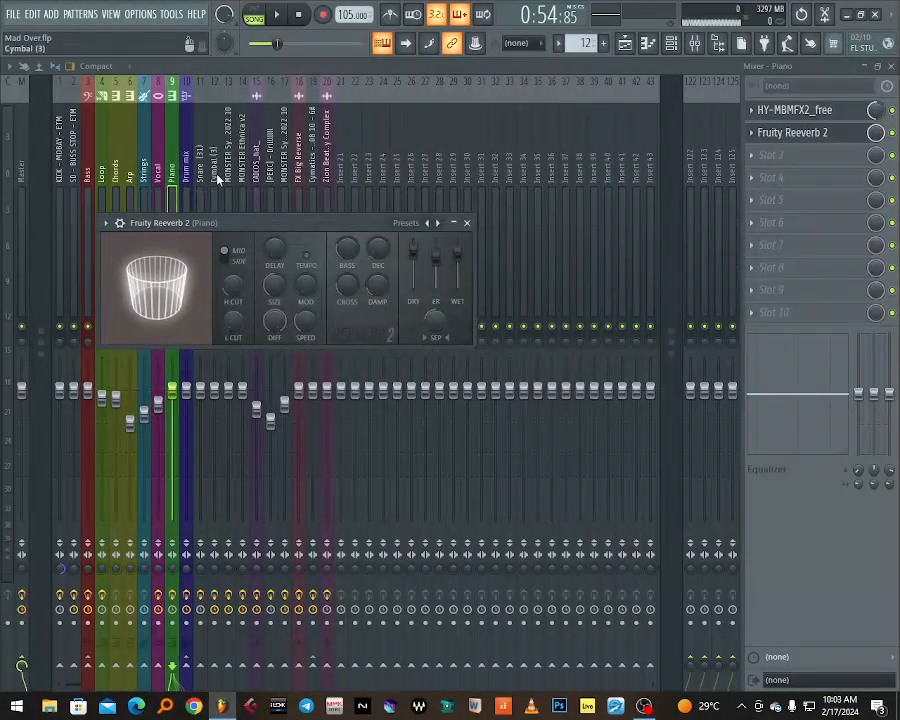
click(173, 170)
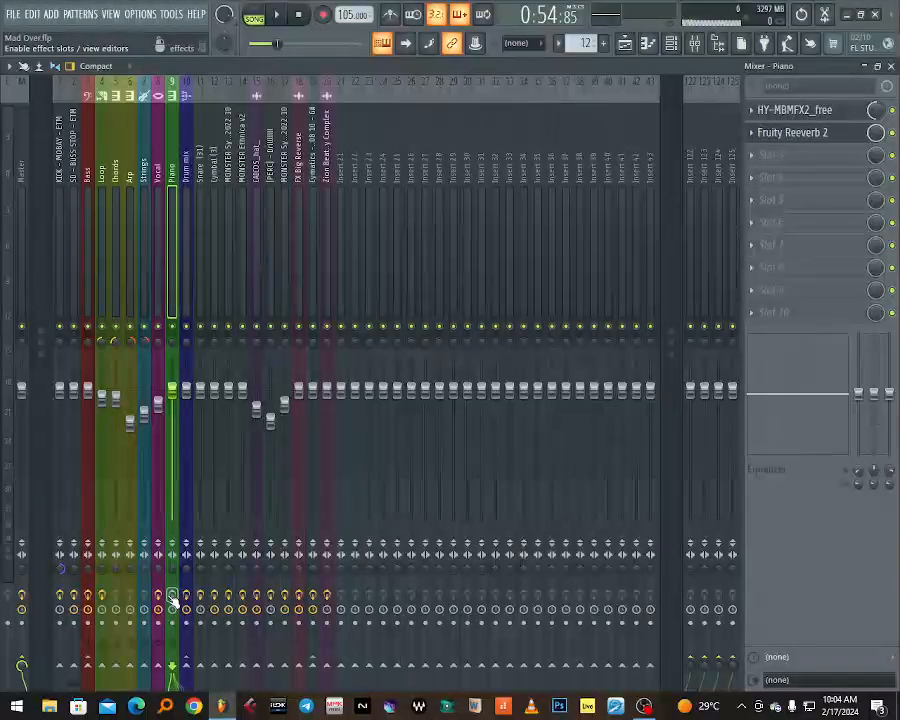
key(space)
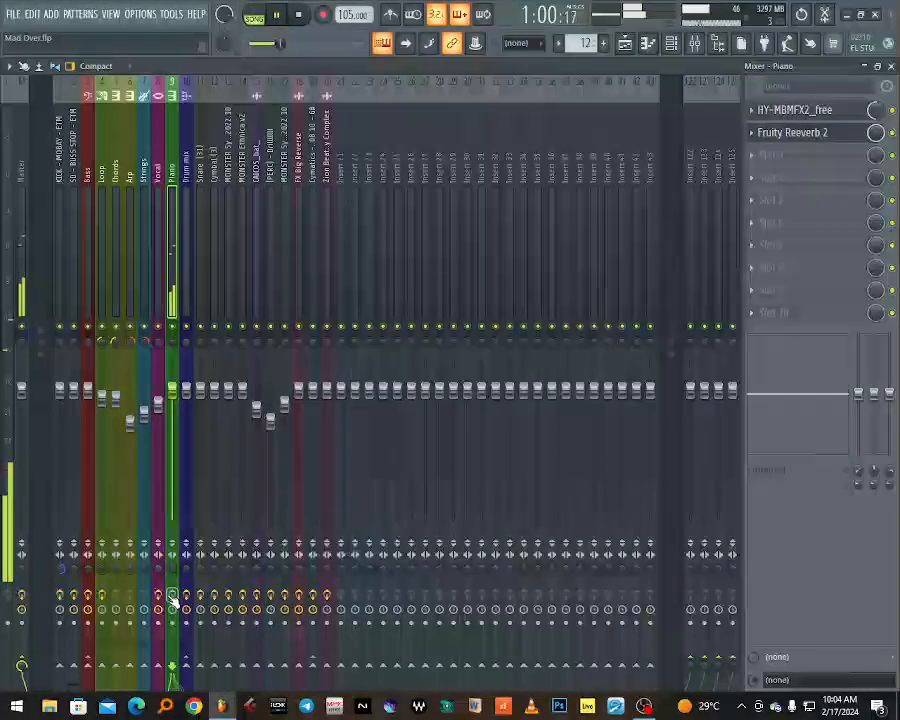
key(space)
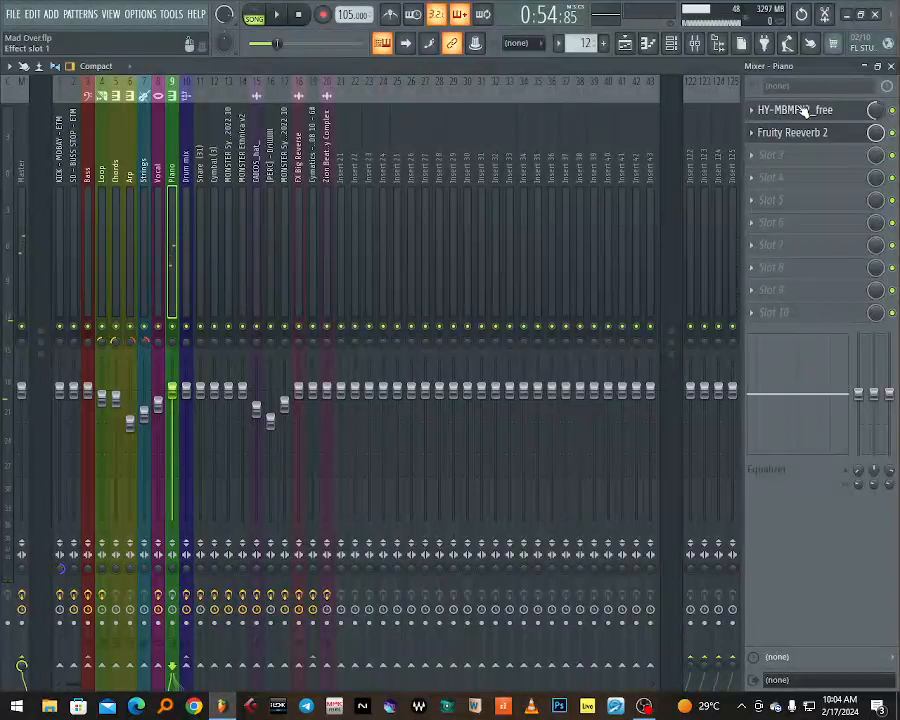
Open HY-MBMFX2_free on the Piano mixer track and look through the effect types offered for its low band.
click(805, 111)
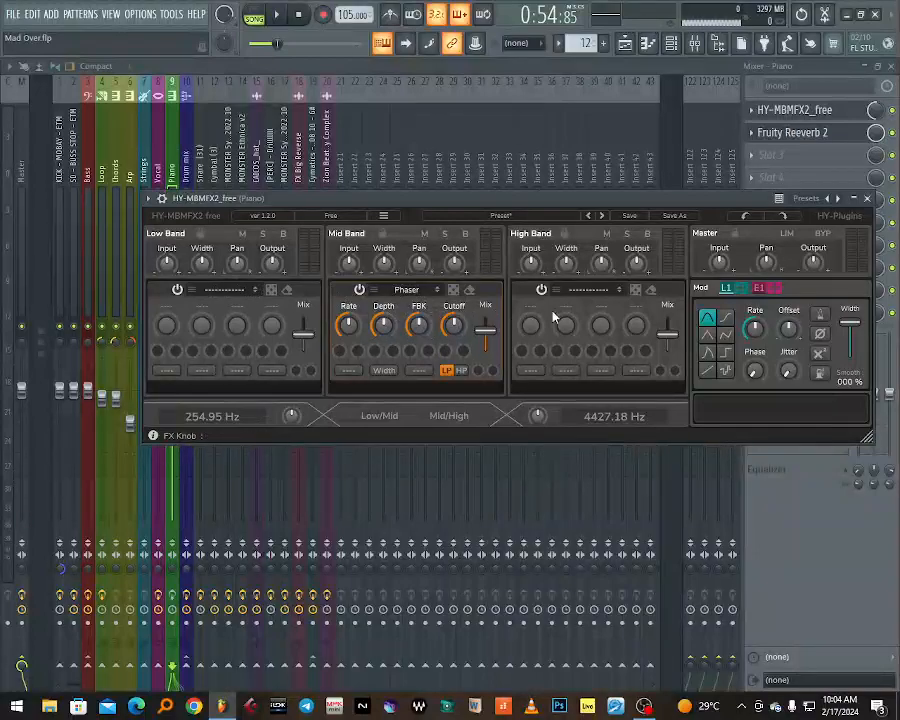
click(230, 291)
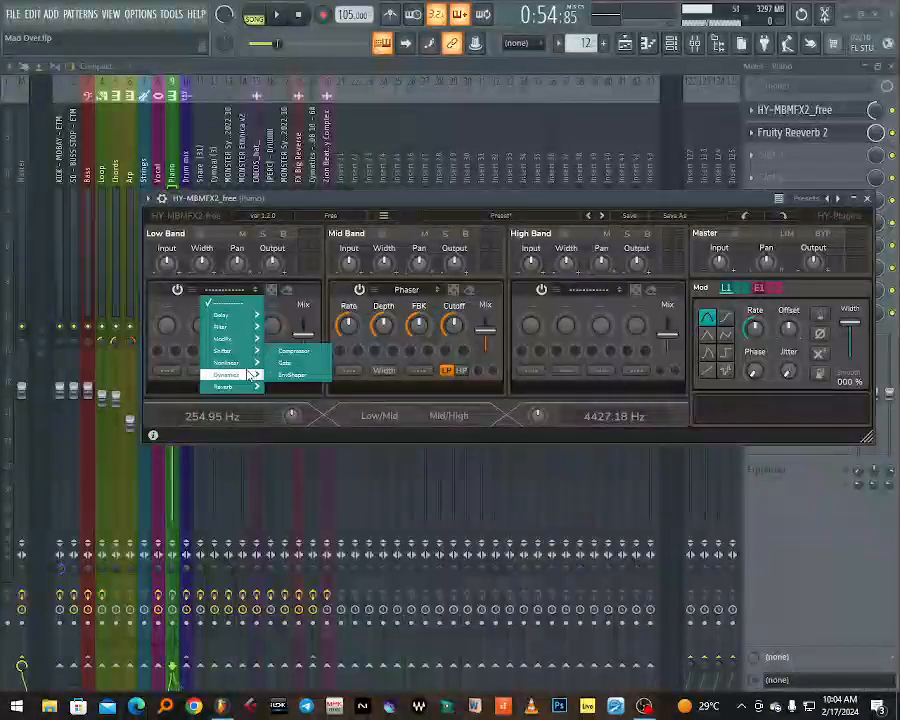
mouse_move(245, 376)
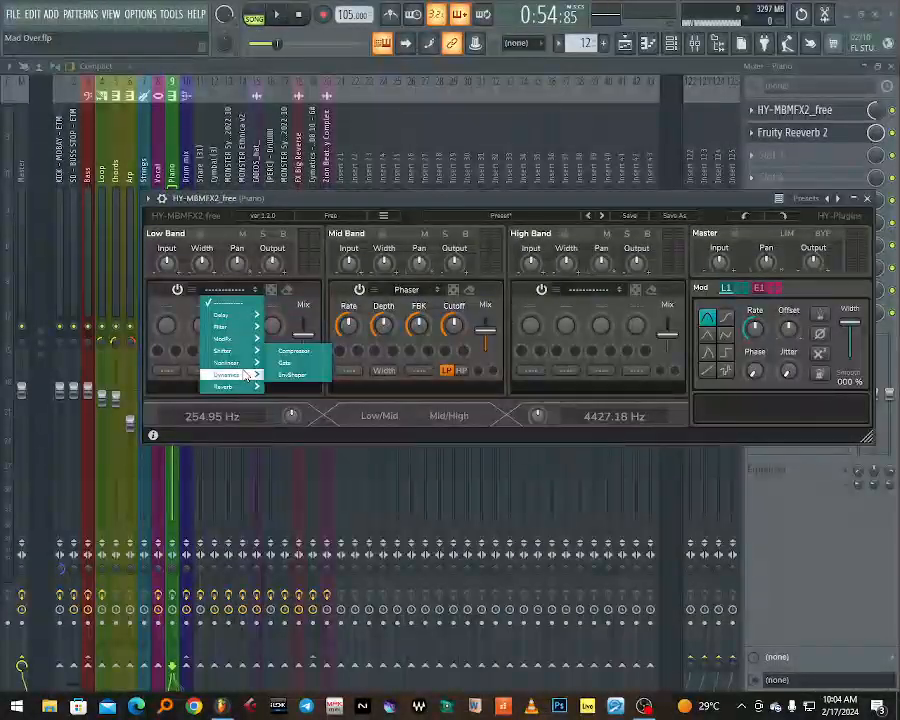
click(421, 200)
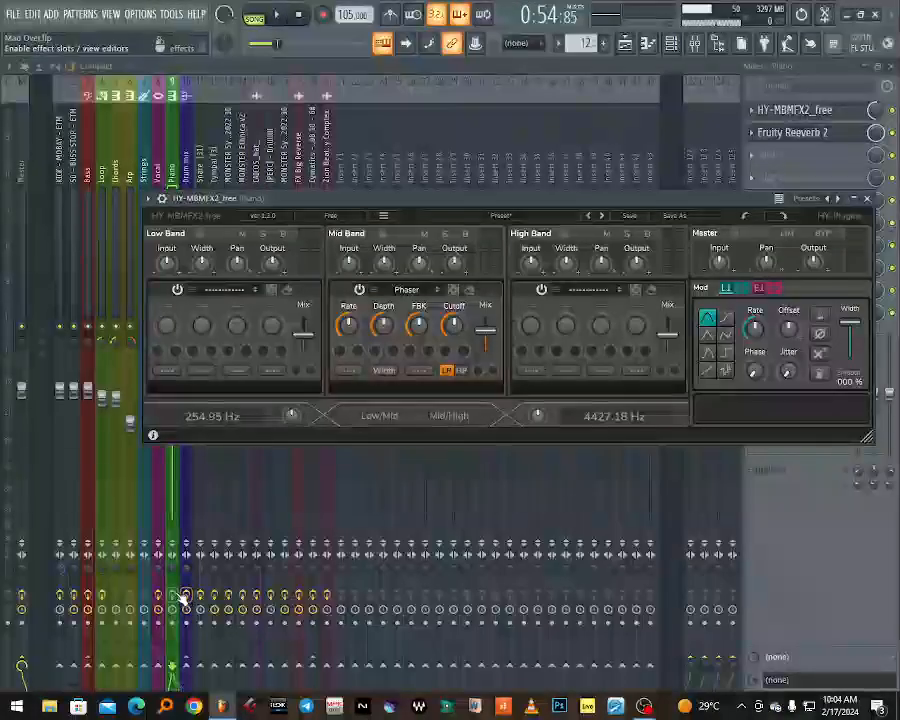
Play the piano from bar 25 with HY-MBMFX2_free open to watch its mid-band phaser, and stop playback with the plugin closed.
key(space)
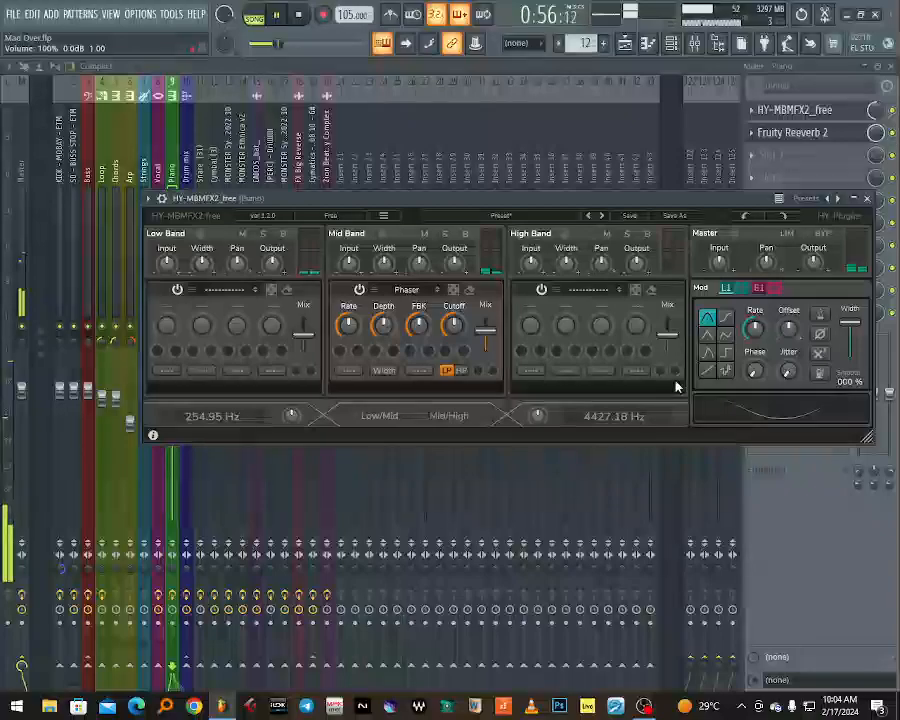
click(646, 67)
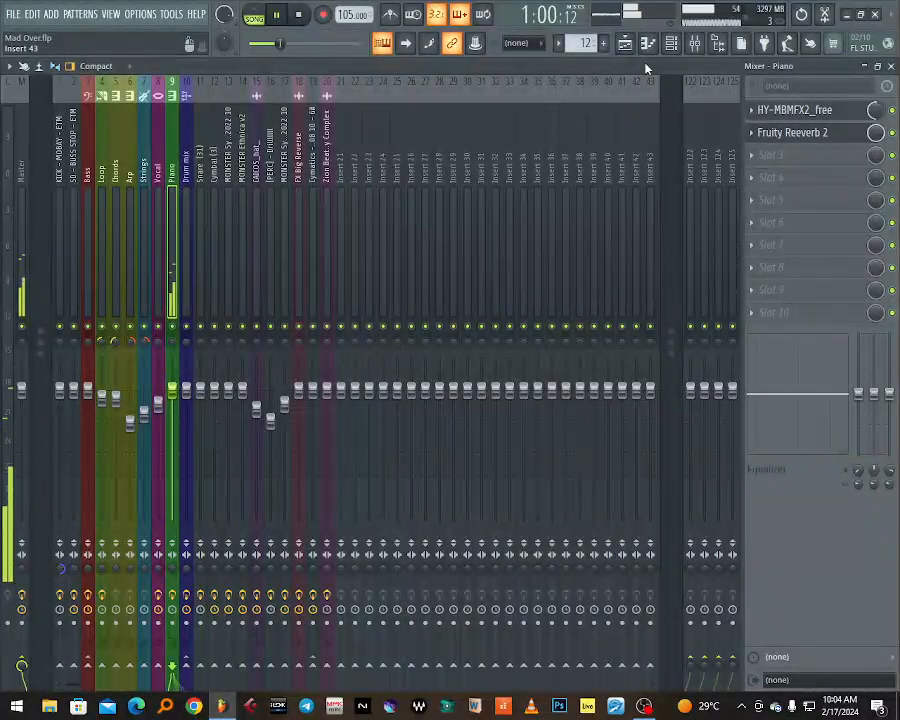
key(space)
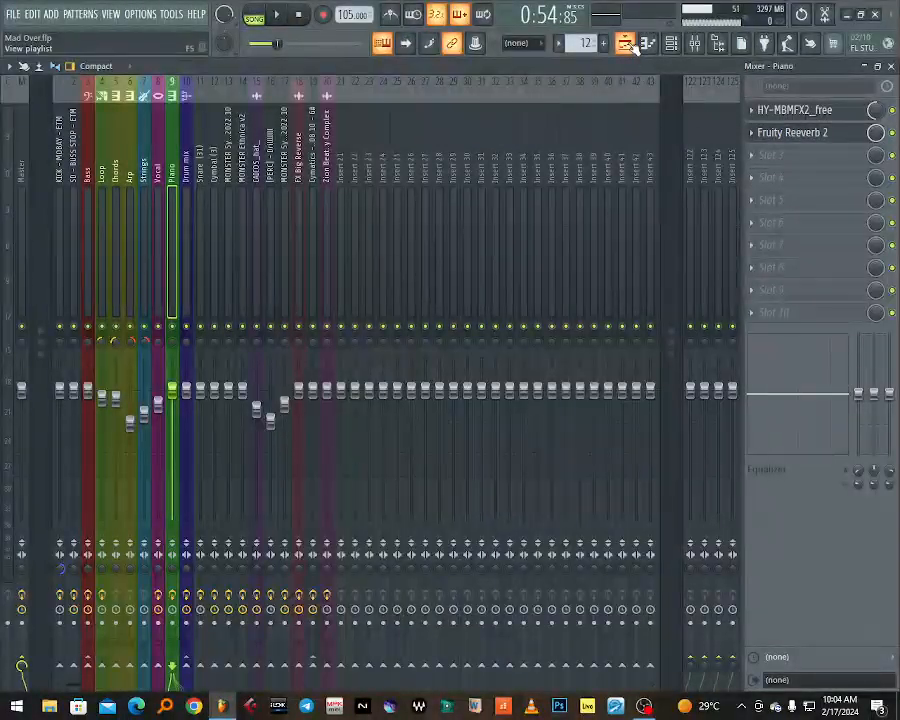
Unmute the Bass, Strings, Chords, Arp, Melody and Drums tracks alongside the Piano and play the song from bar 25.
click(624, 43)
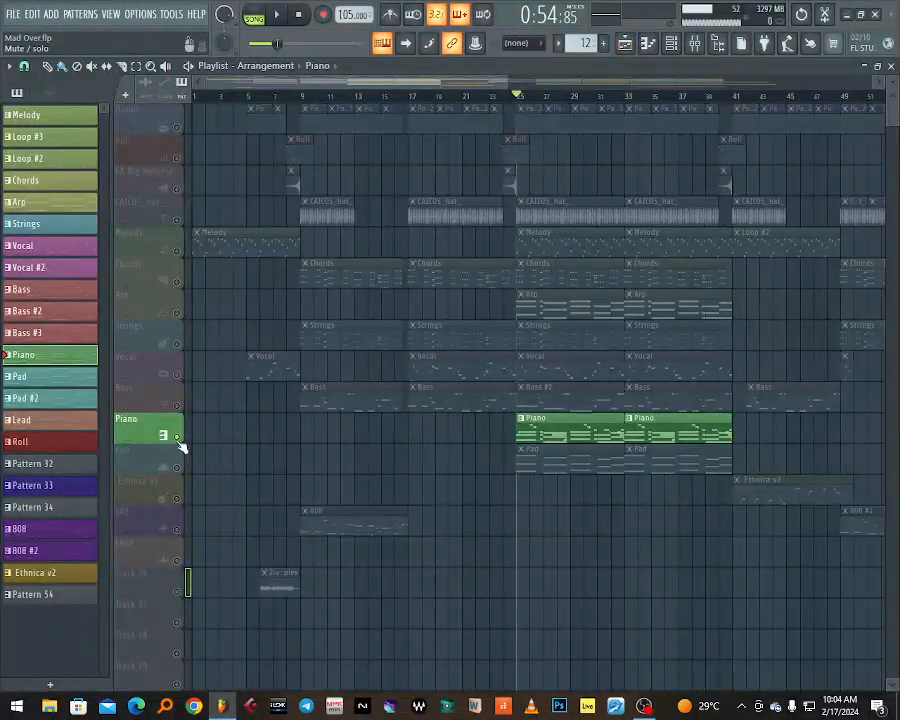
click(179, 406)
click(179, 344)
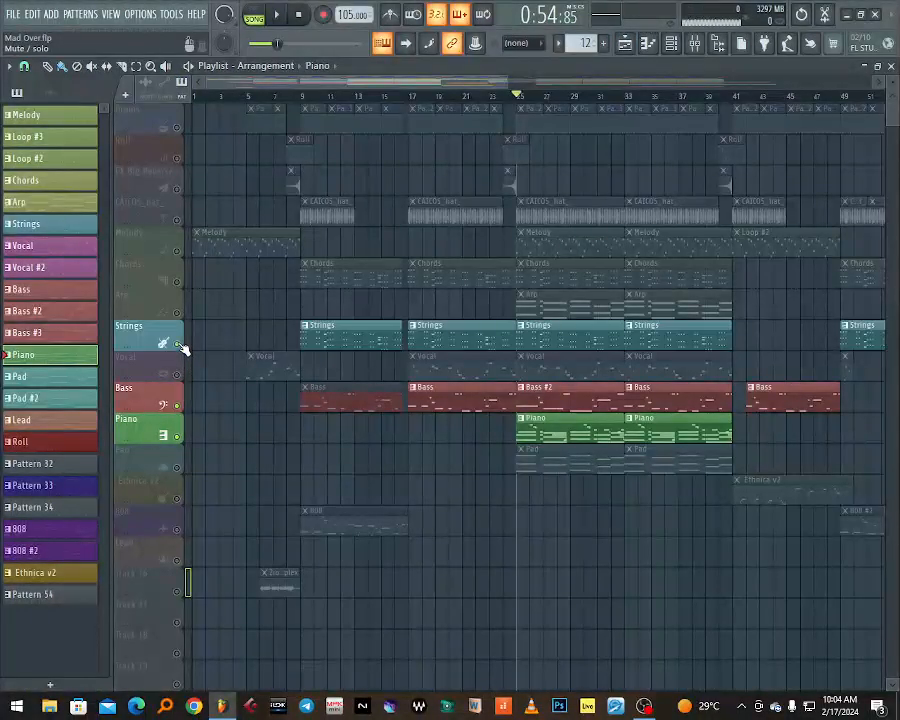
click(178, 282)
click(178, 313)
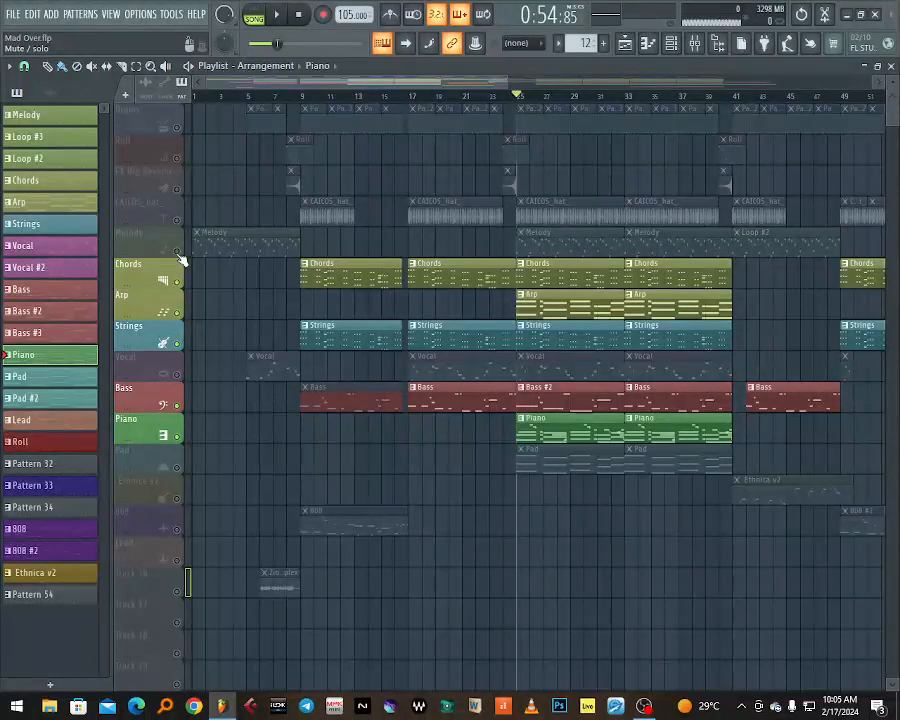
click(179, 252)
click(177, 128)
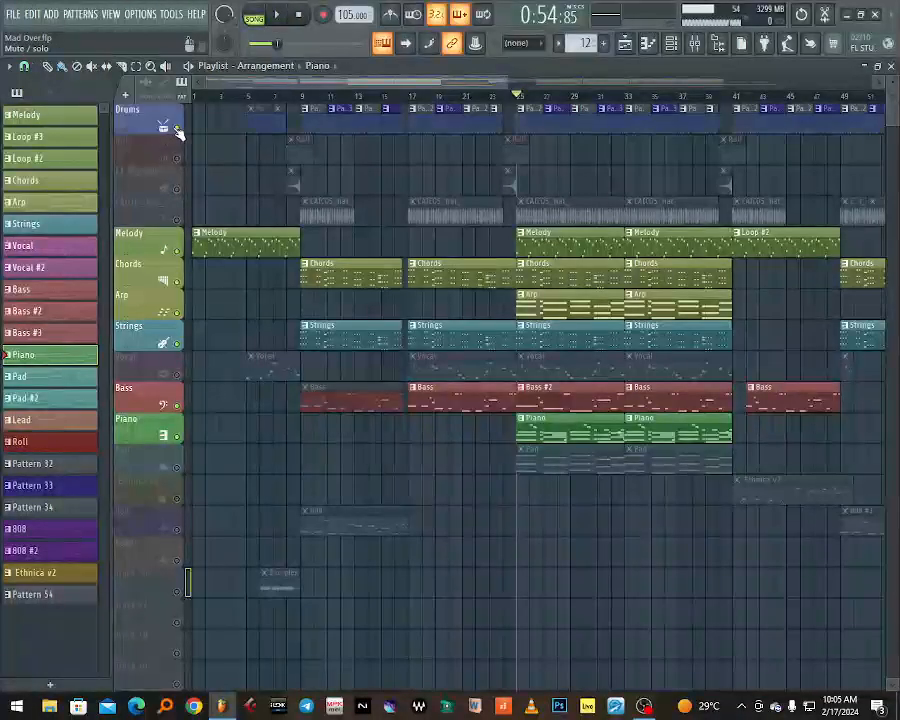
key(space)
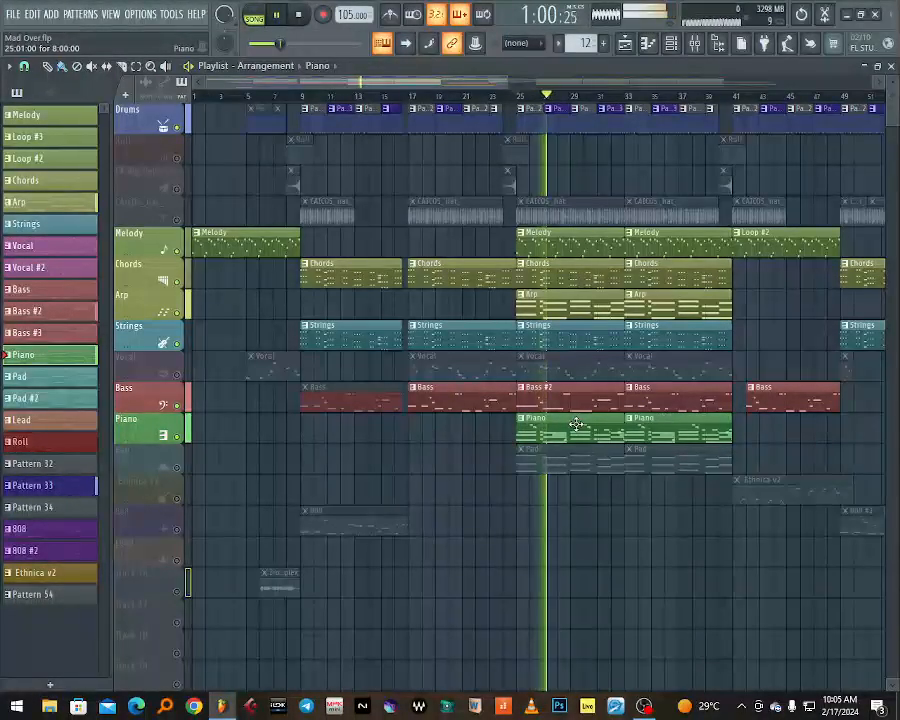
Reopen the Piano pattern's notes, stop the song and show the channel rack.
double_click(577, 425)
key(space)
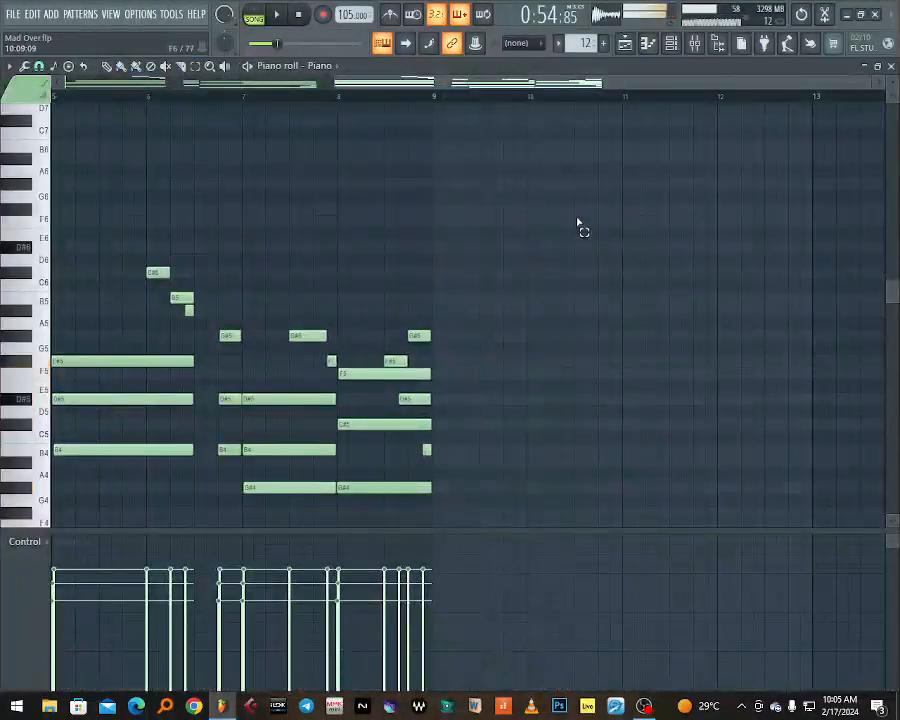
click(676, 52)
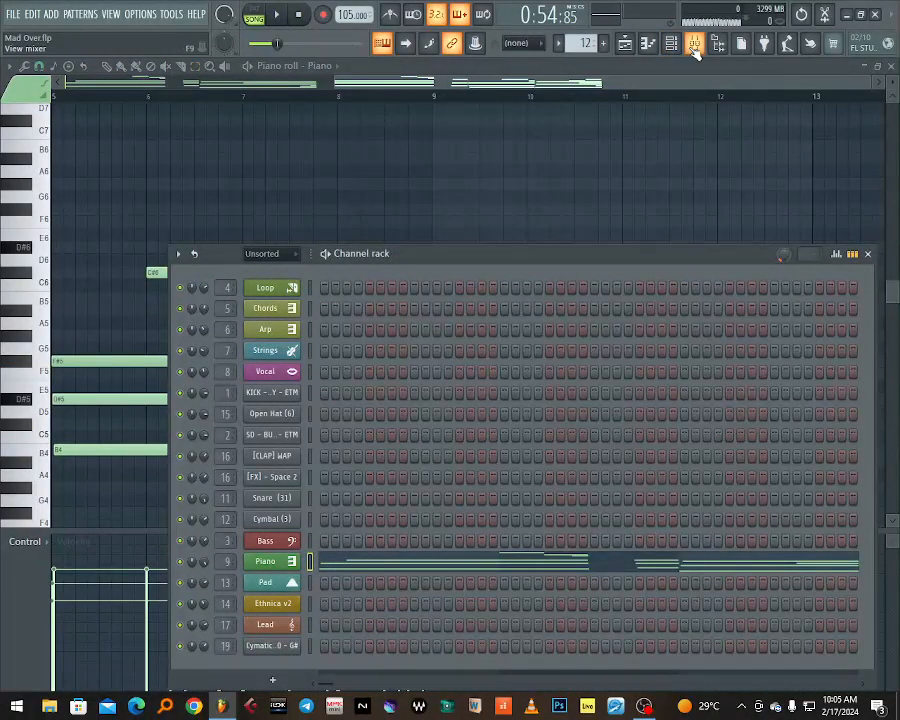
Raise the dry level of Fruity Reeverb 2 on the Piano mixer track while the song plays, and return to the playlist.
click(694, 44)
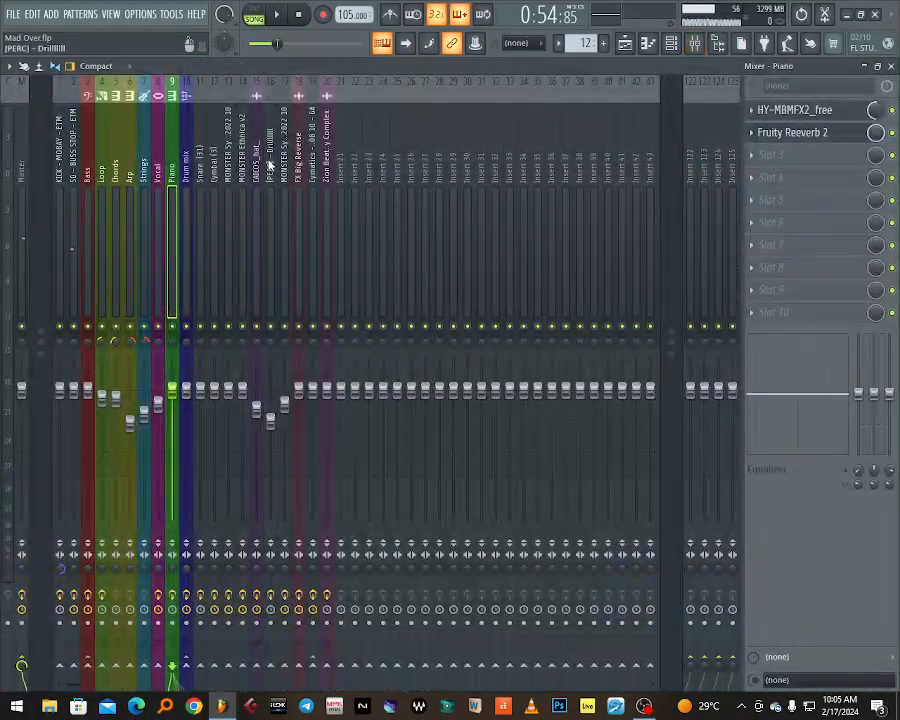
click(831, 138)
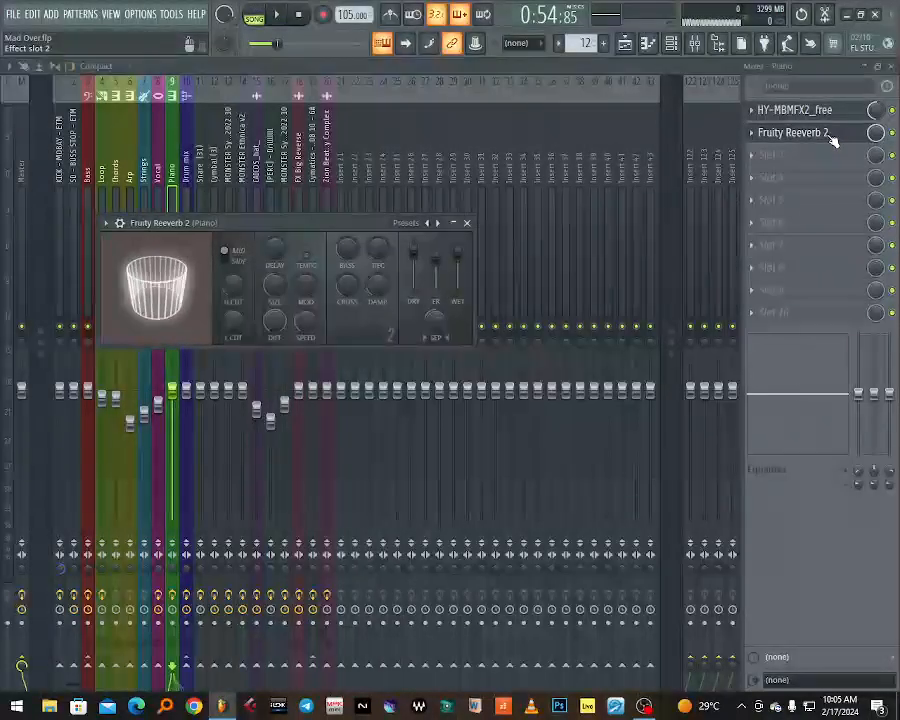
drag(413, 250, 413, 246)
key(space)
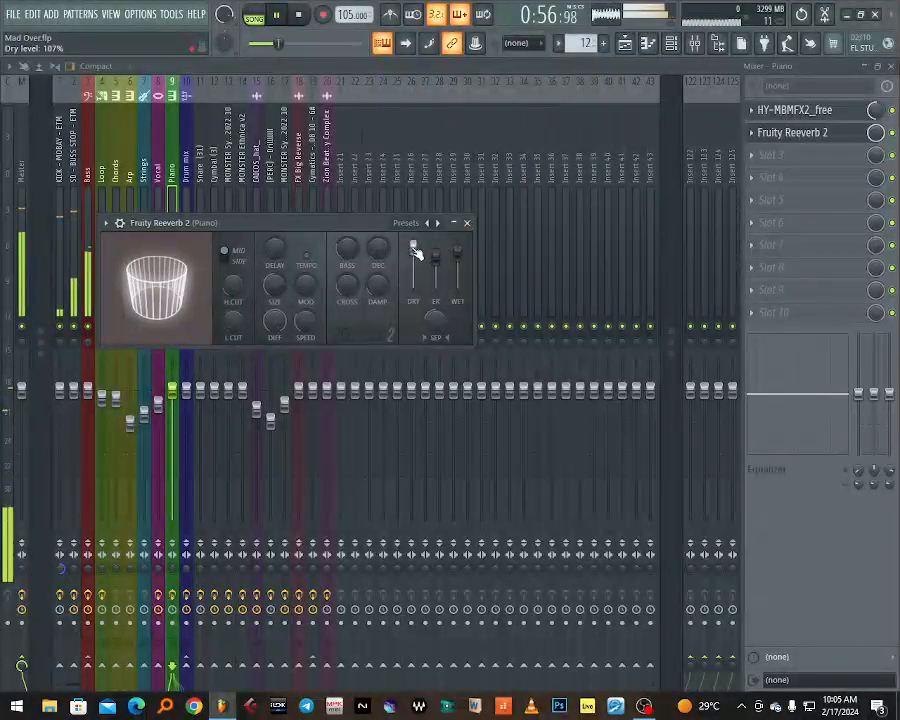
drag(414, 250, 414, 239)
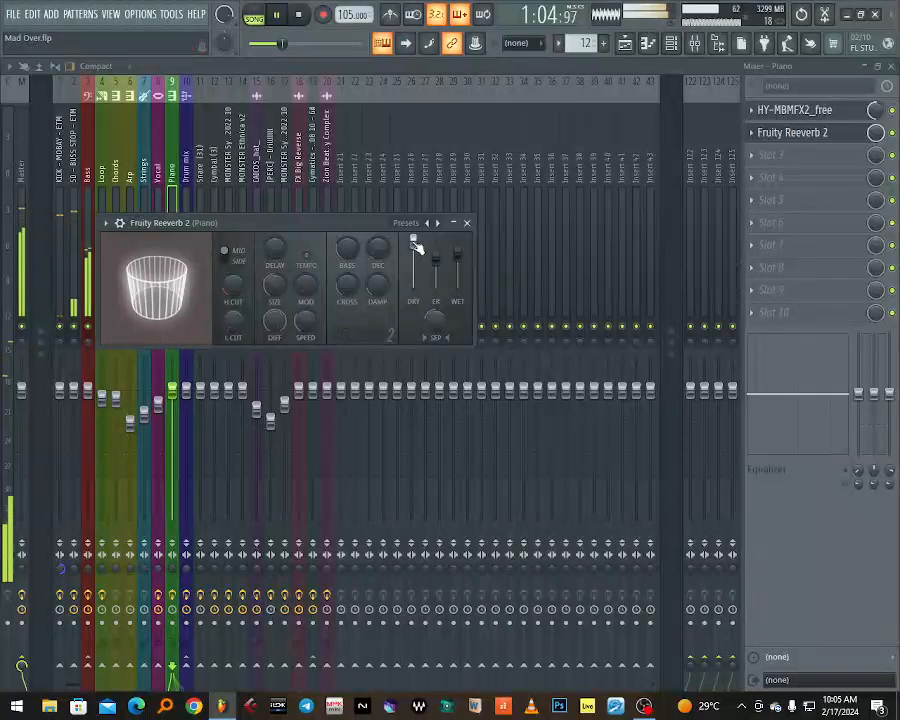
click(466, 223)
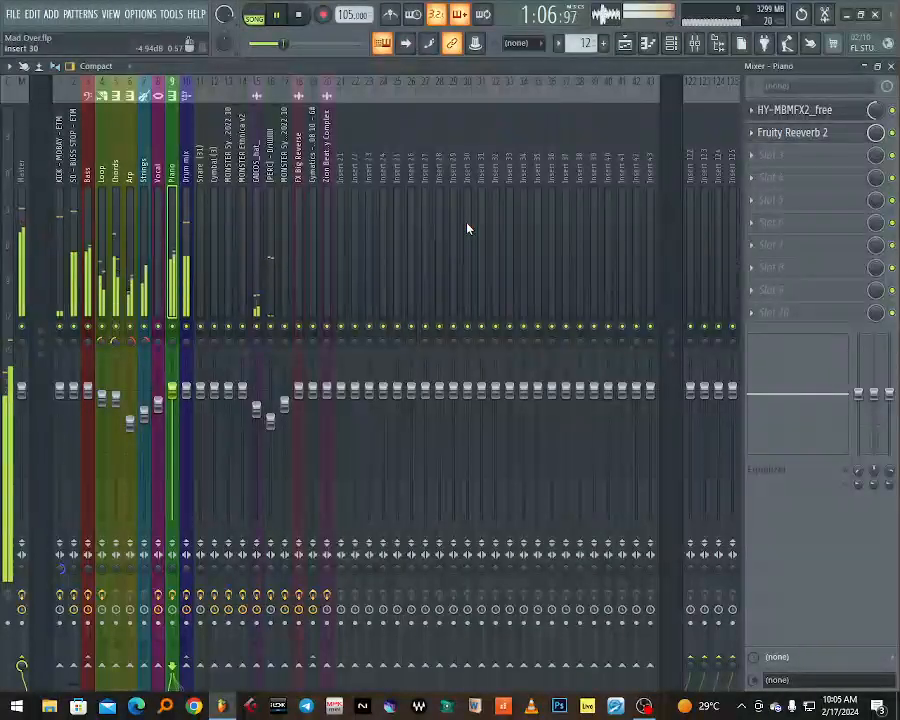
click(626, 45)
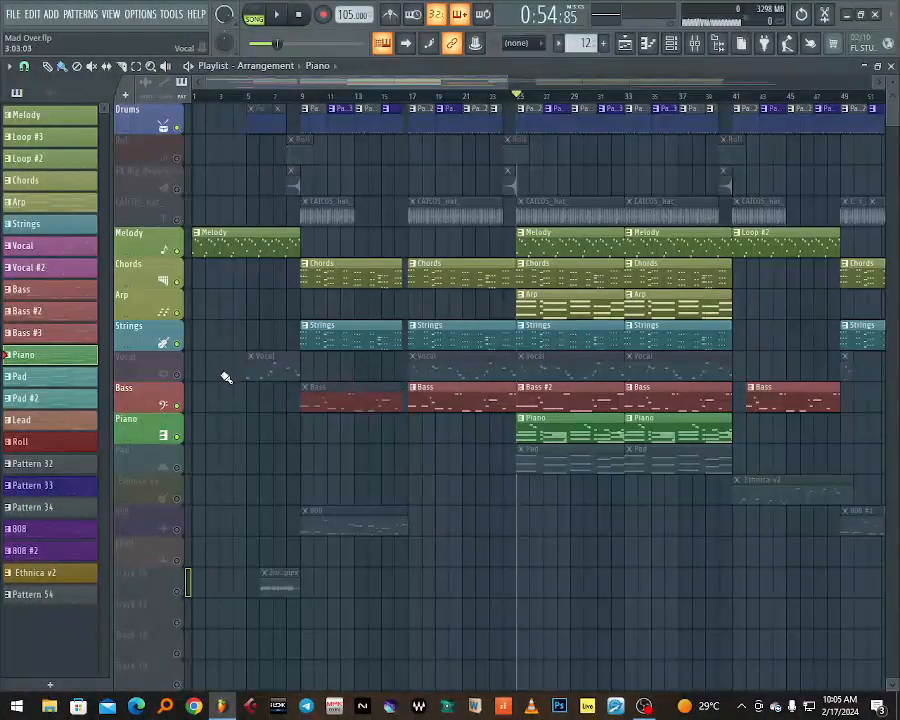
Unmute the Vocal track, solo it and play the song from bar 25.
click(182, 375)
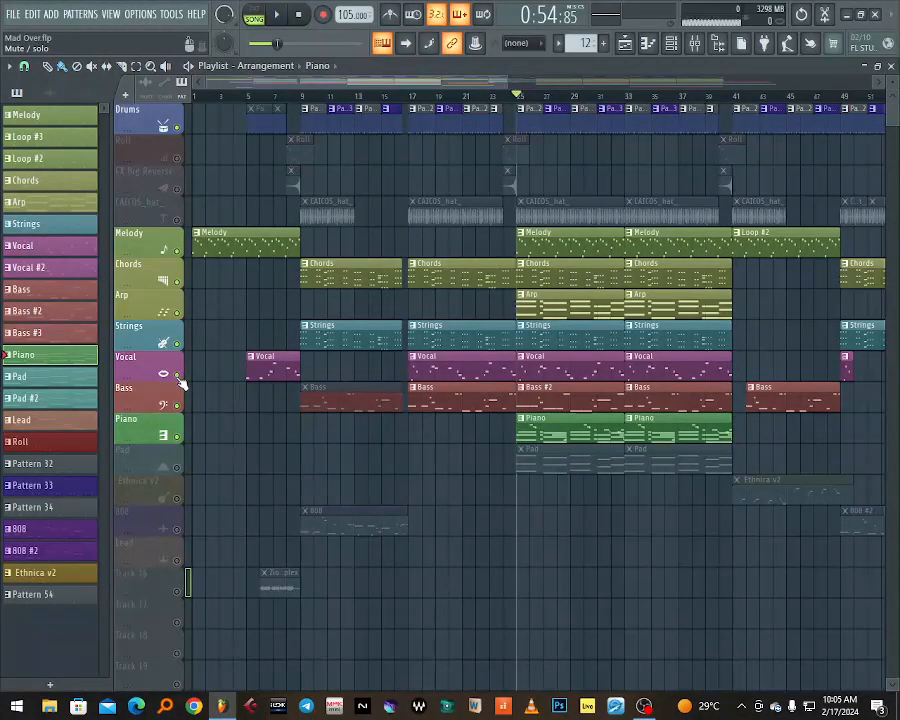
right_click(180, 379)
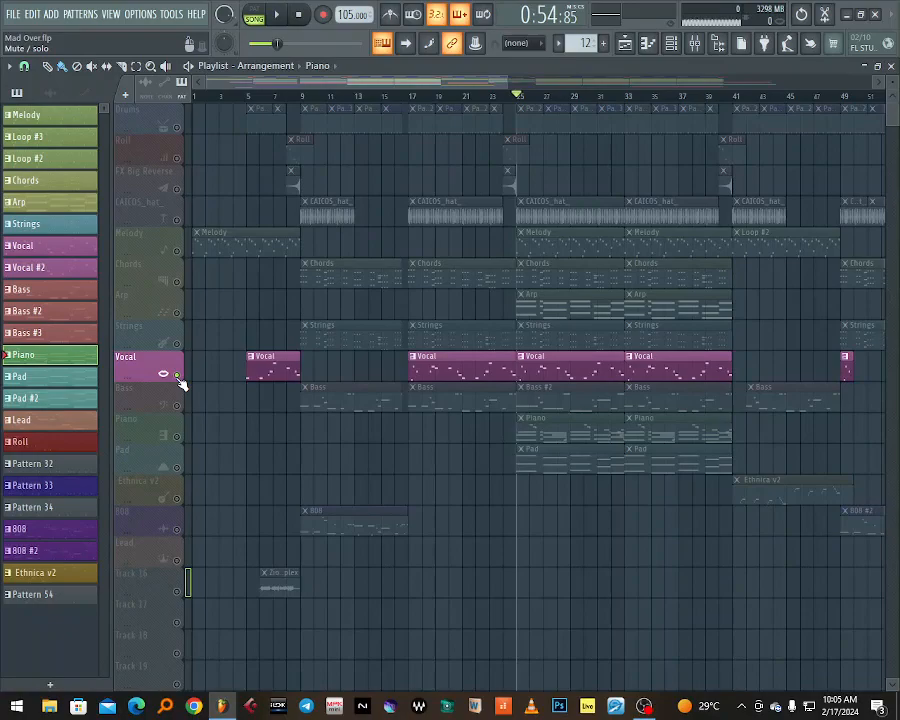
key(space)
Open the Vocal pattern's notes, fit bars 1 to 9 in view while they play, and stop playback.
click(568, 368)
double_click(568, 368)
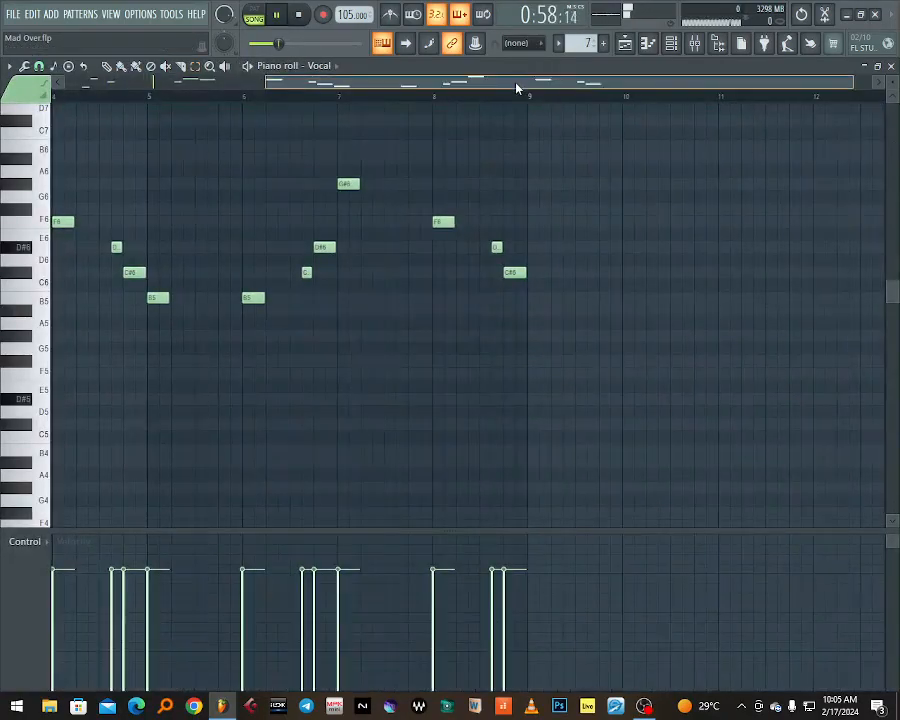
drag(518, 84, 213, 90)
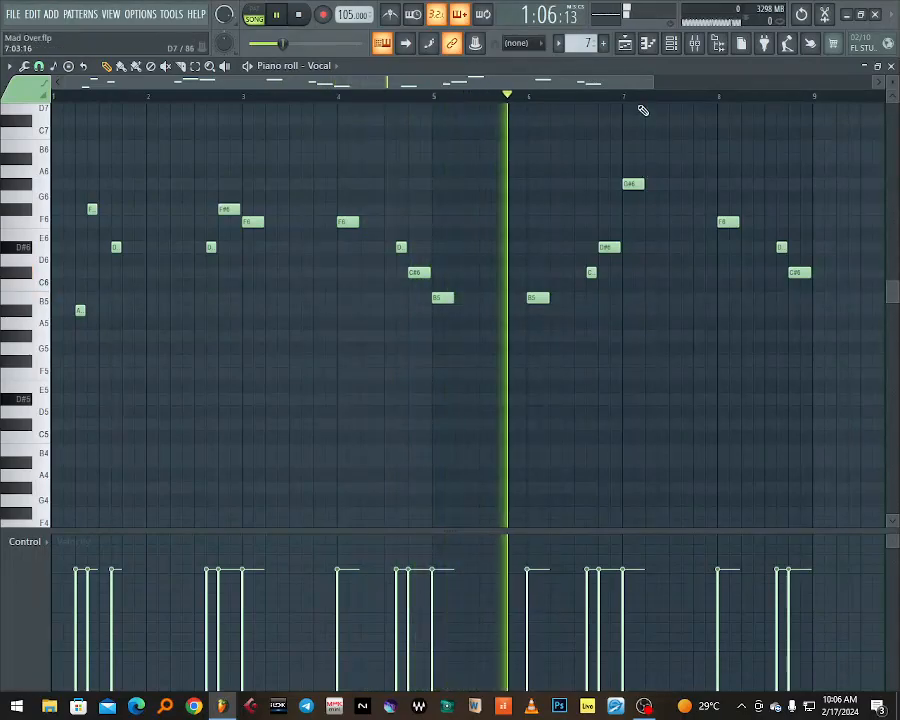
drag(654, 82, 699, 82)
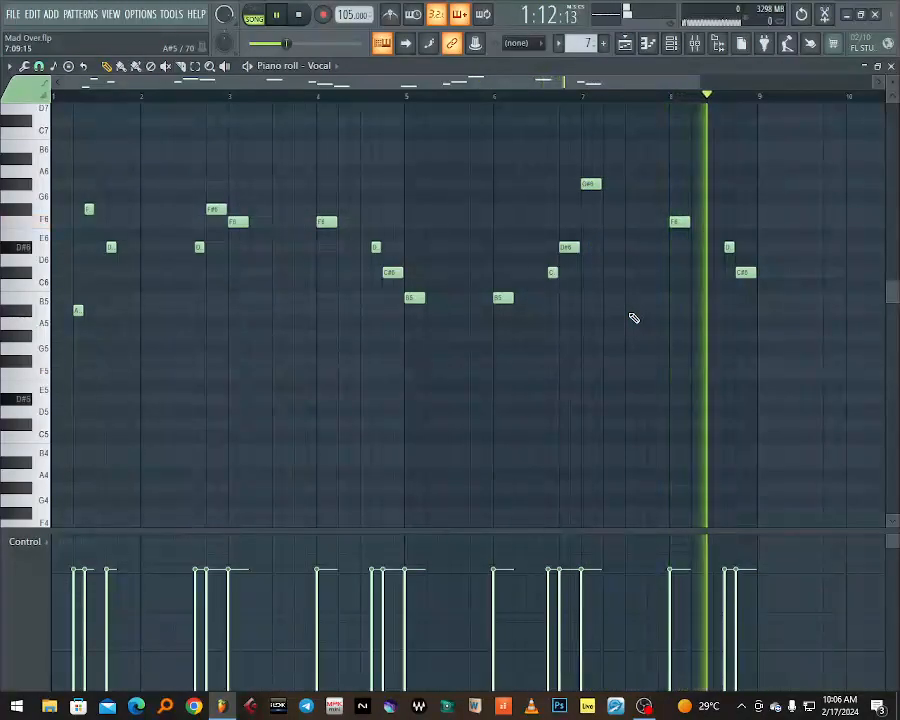
key(space)
Show the Vocal channel's MONSTER Synth, list its VOX presets around [VOX] 06 Cyber Punk, and close the plugin.
key(F6)
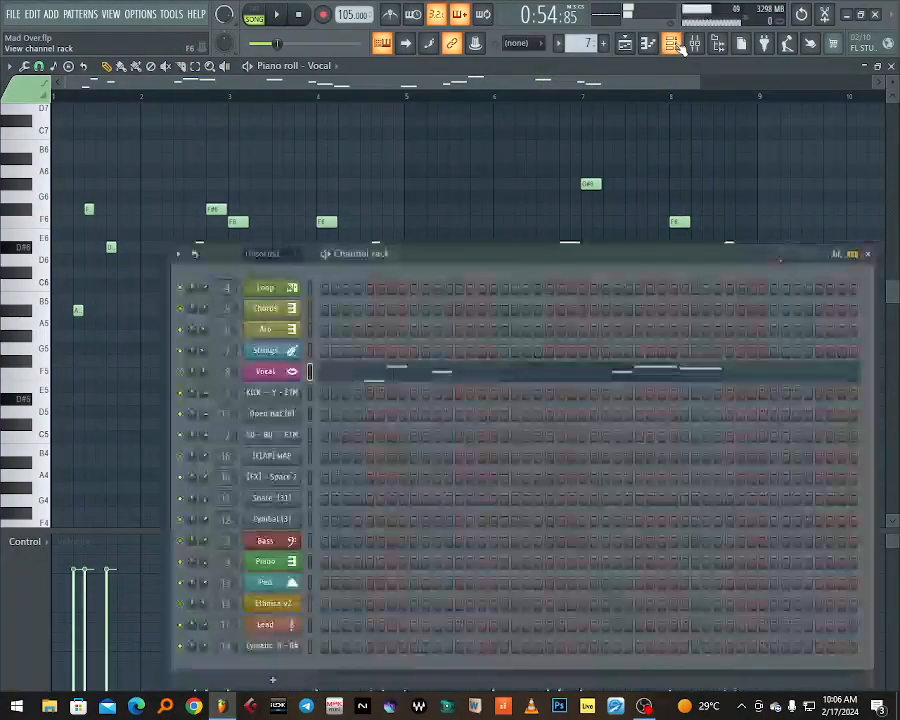
click(266, 375)
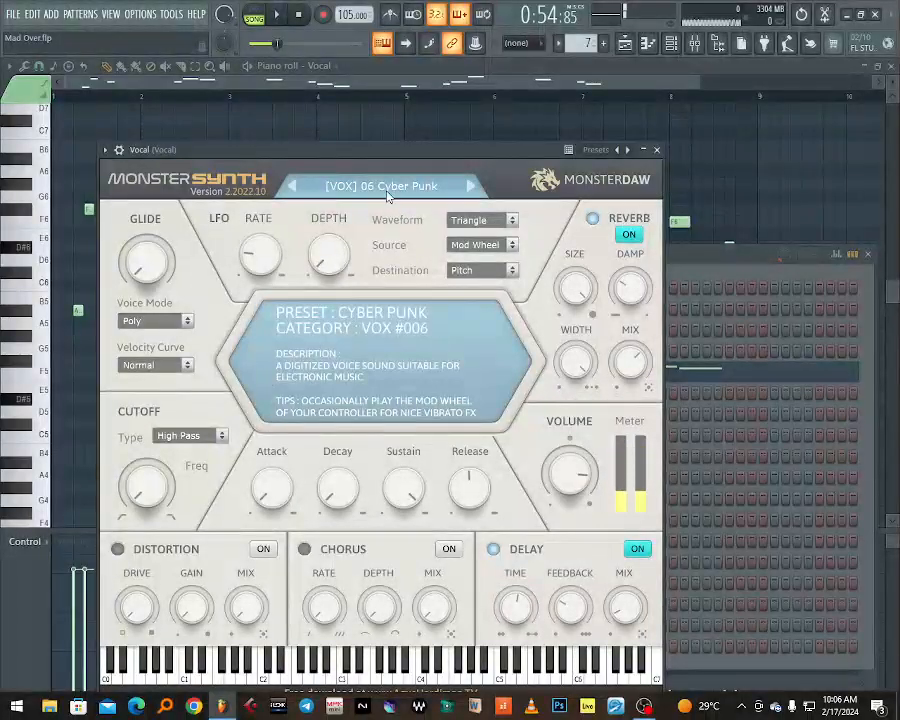
drag(395, 165, 502, 157)
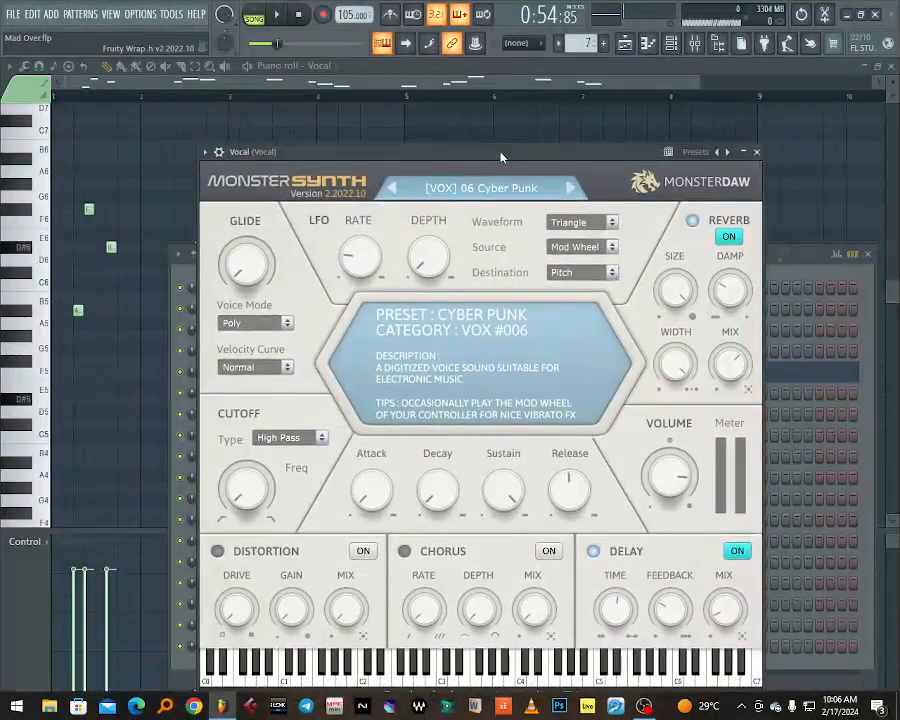
click(466, 189)
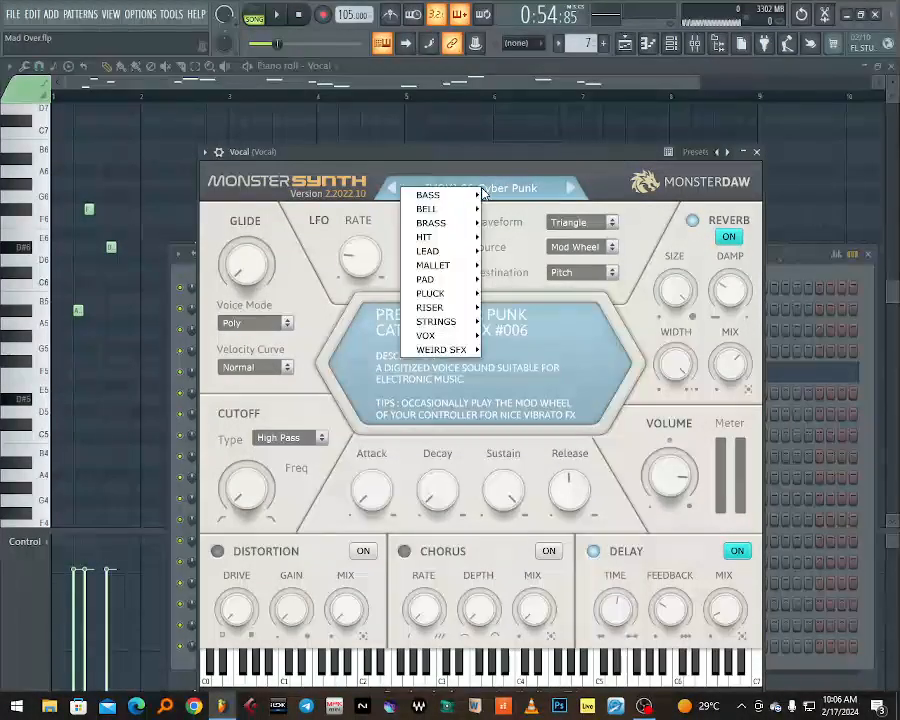
mouse_move(446, 338)
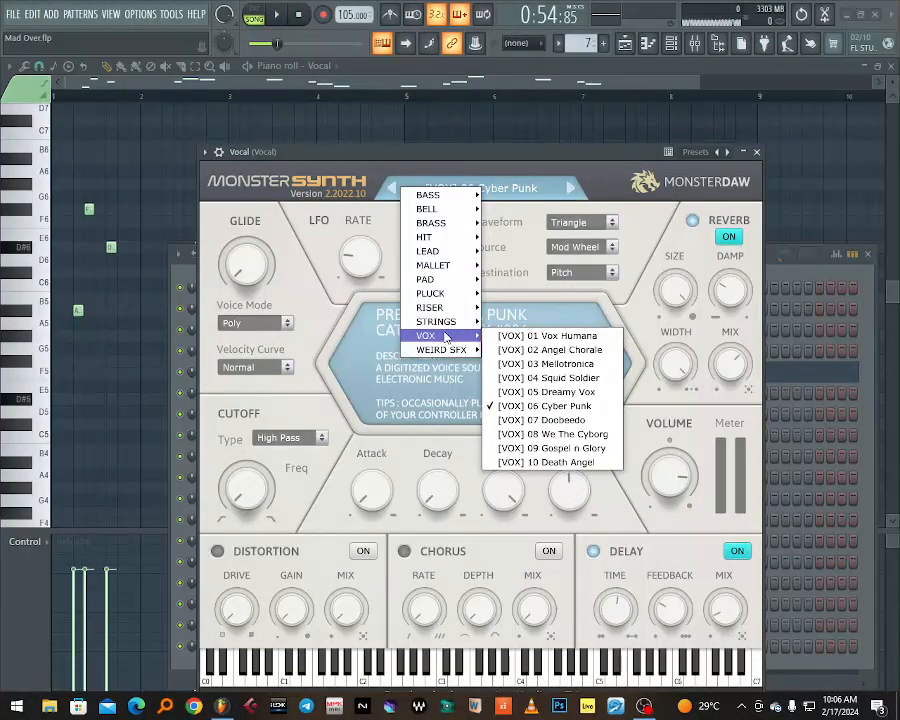
click(569, 158)
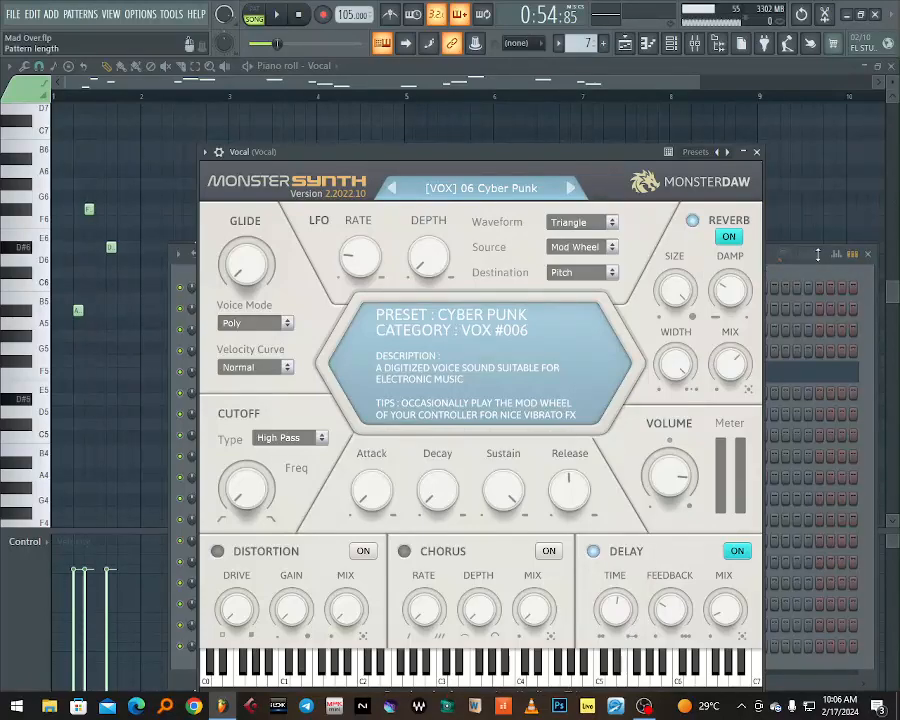
click(757, 152)
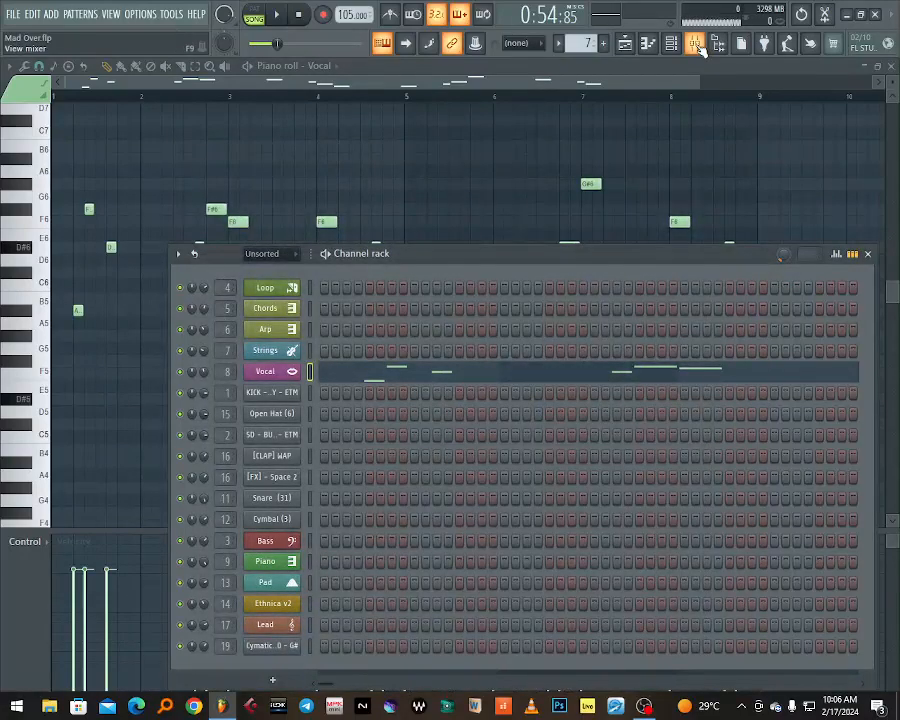
Examine Fruity Filter and Fruity parametric EQ 2 on the Vocal mixer track.
click(697, 44)
click(812, 111)
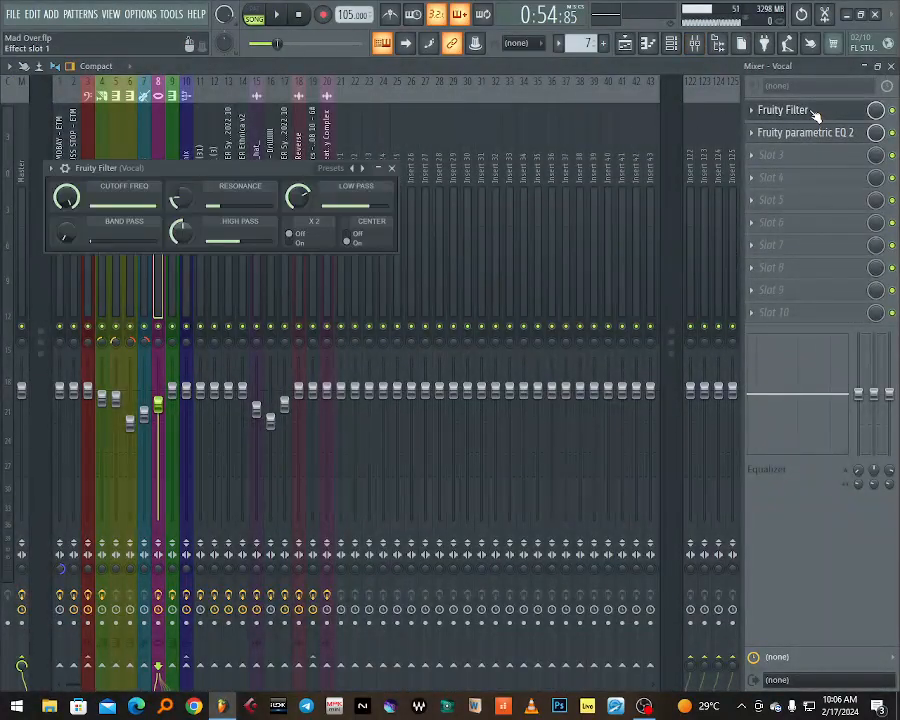
click(812, 110)
click(813, 110)
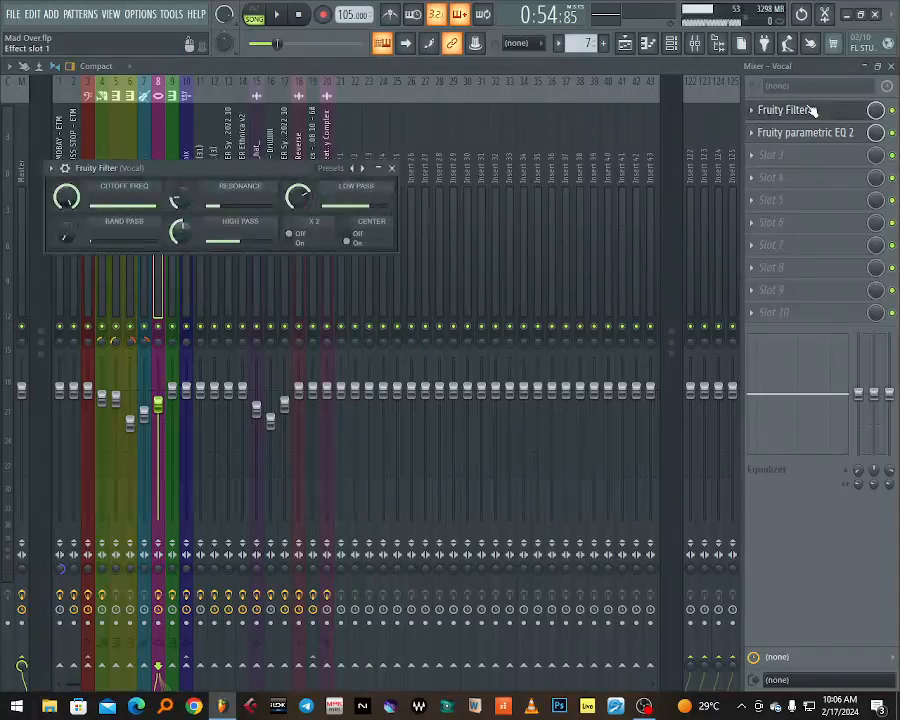
click(807, 133)
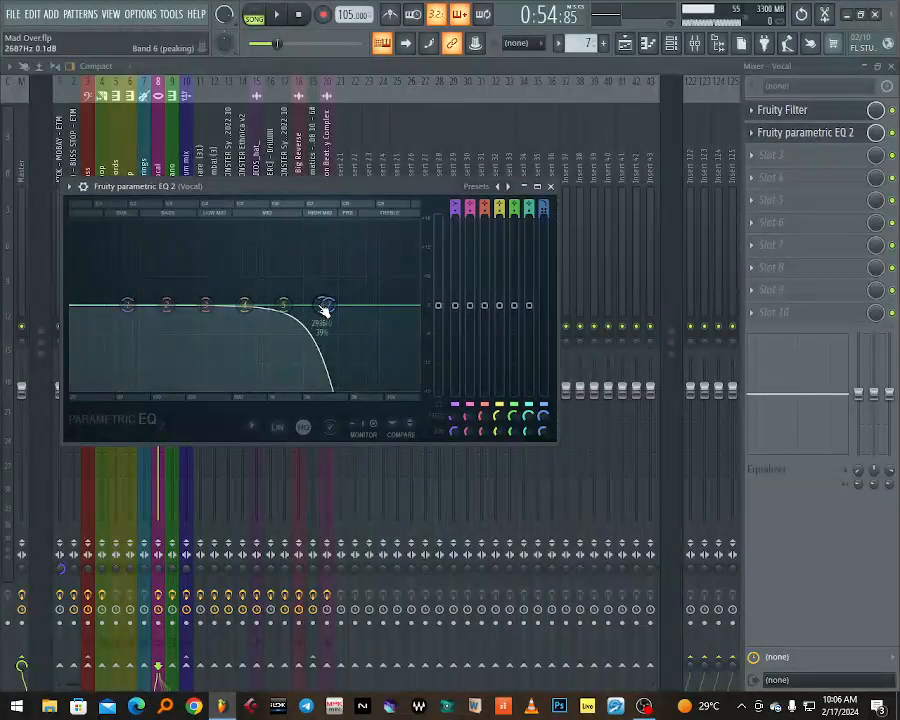
click(805, 113)
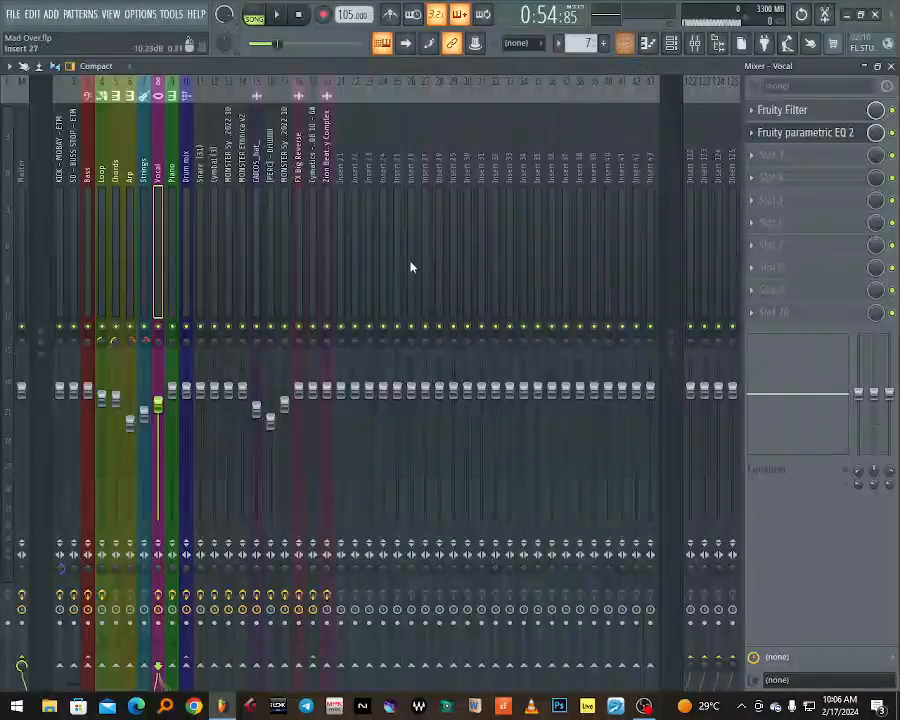
Play the soloed Vocal from bar 25 with the mixer showing, stop it and return to the playlist.
key(space)
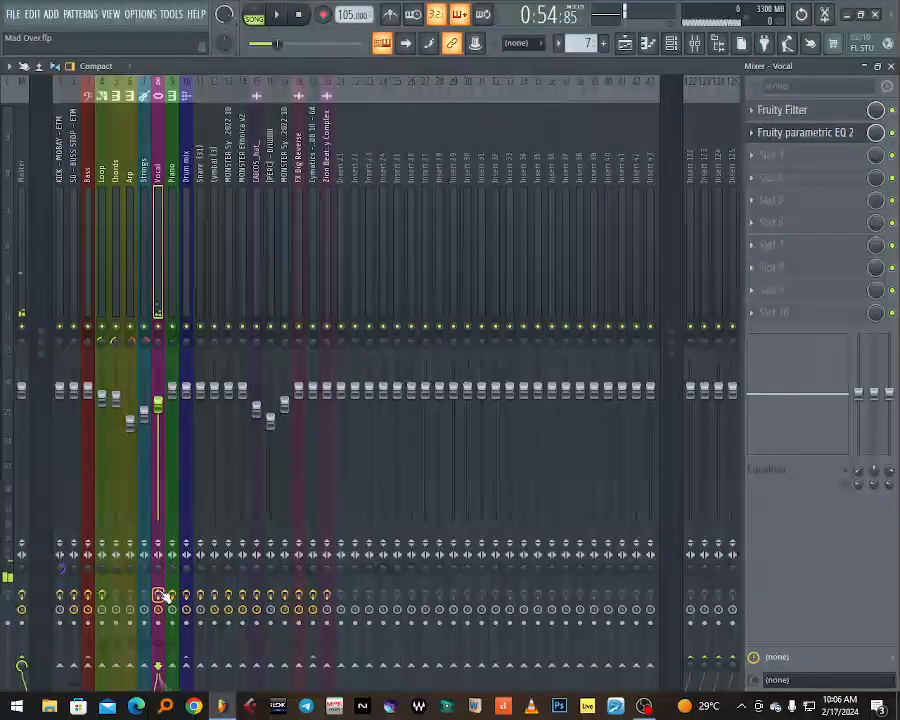
key(space)
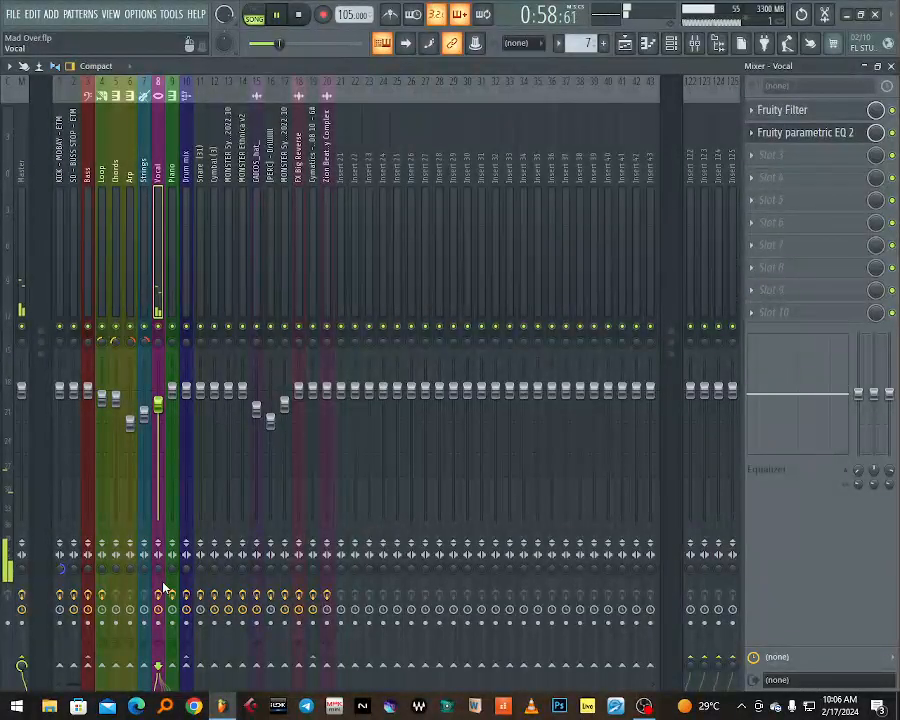
key(space)
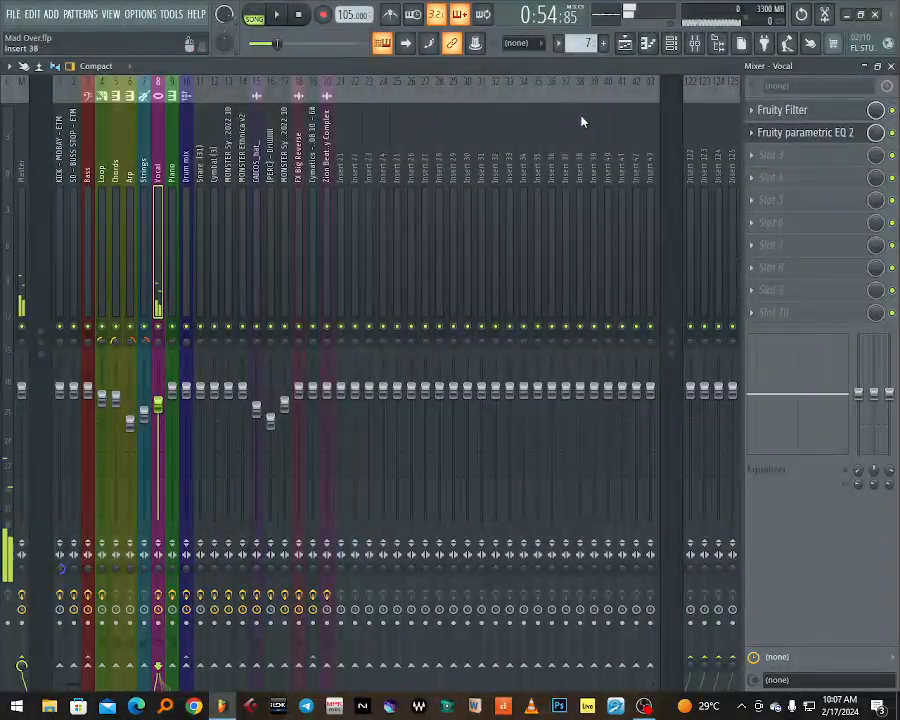
click(627, 43)
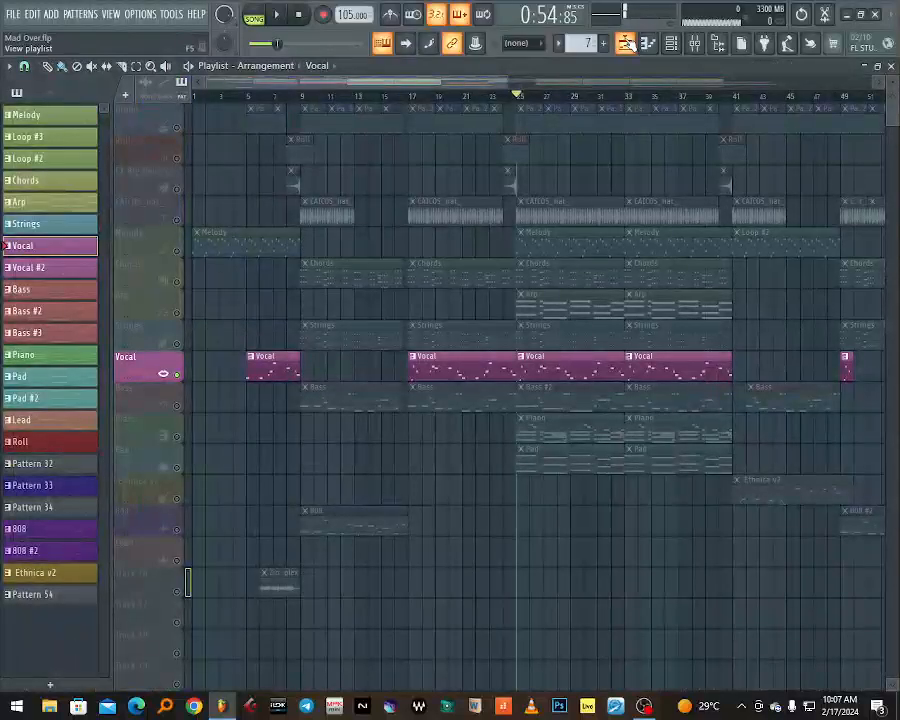
Take the Vocal track out of solo, solo the Pad track and play it briefly from bar 25.
right_click(177, 375)
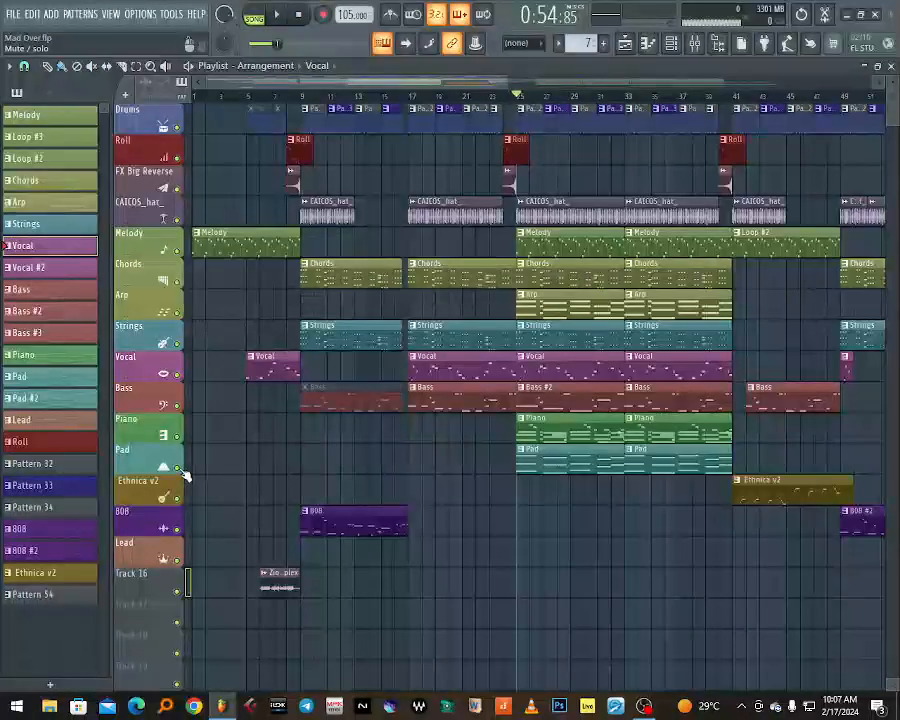
right_click(182, 473)
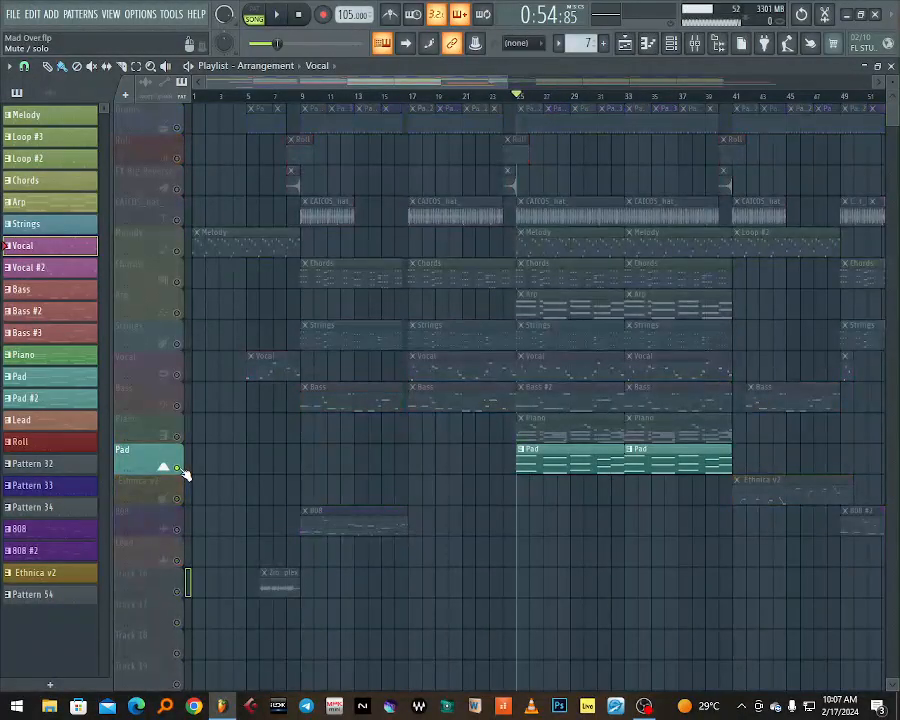
key(space)
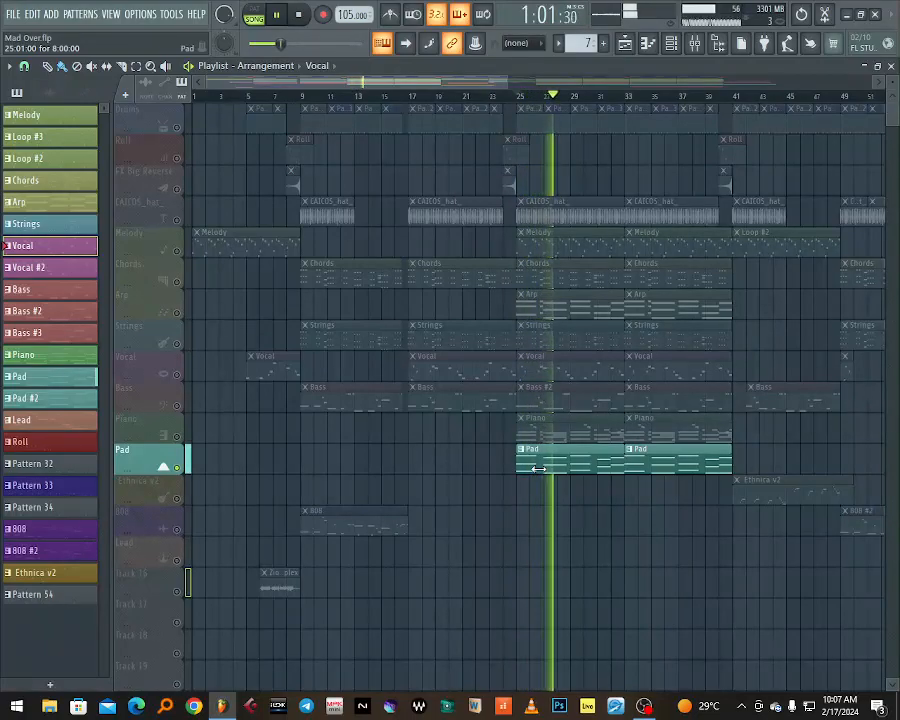
key(space)
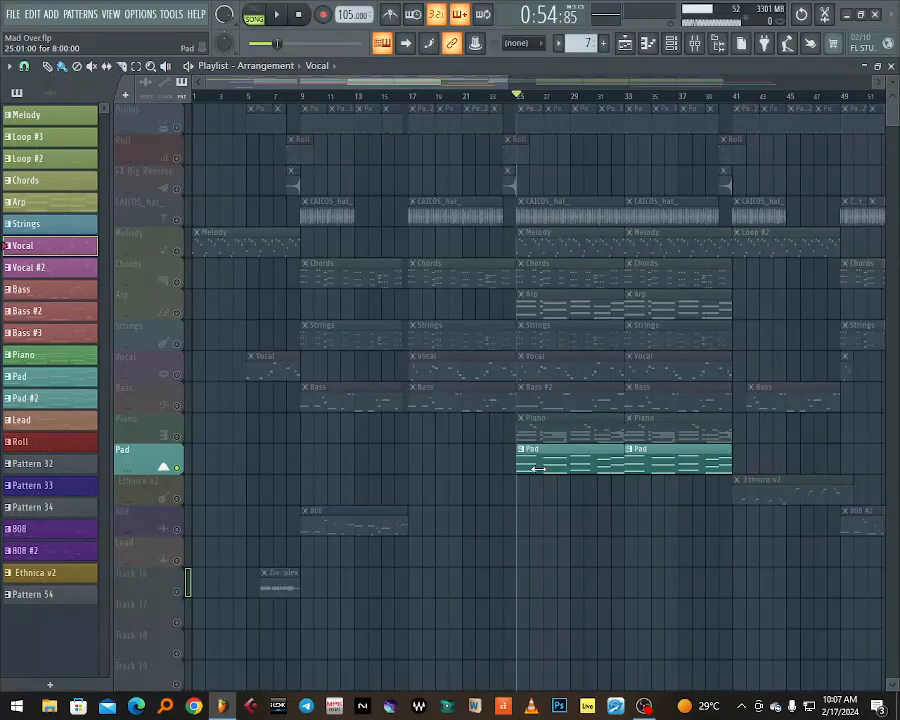
Open the Pad pattern's notes and bring the whole chord progression from bar 1 to 9 into view.
double_click(567, 468)
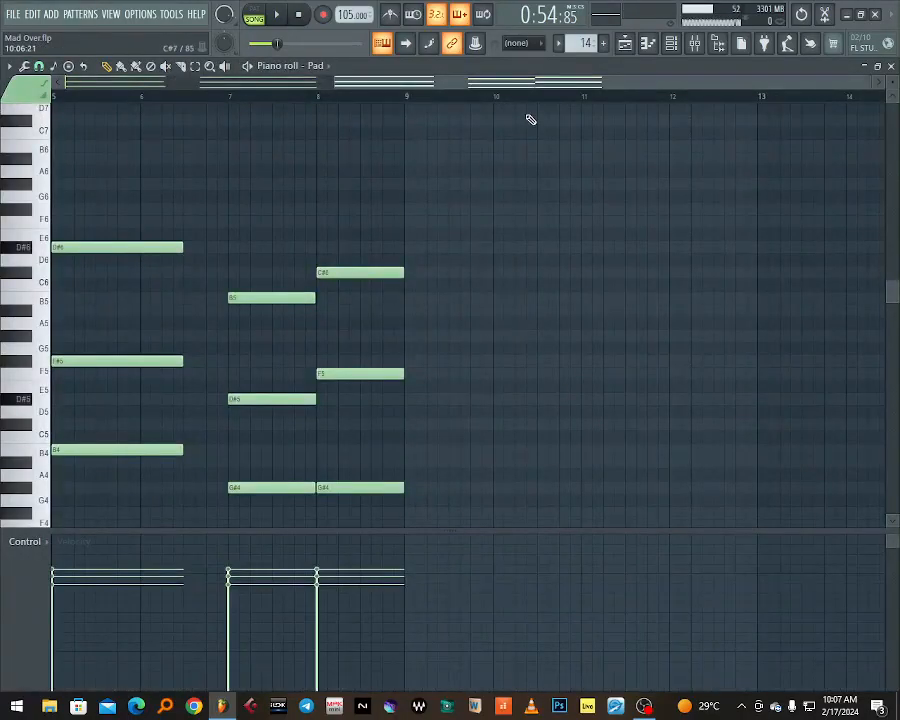
drag(545, 88, 390, 85)
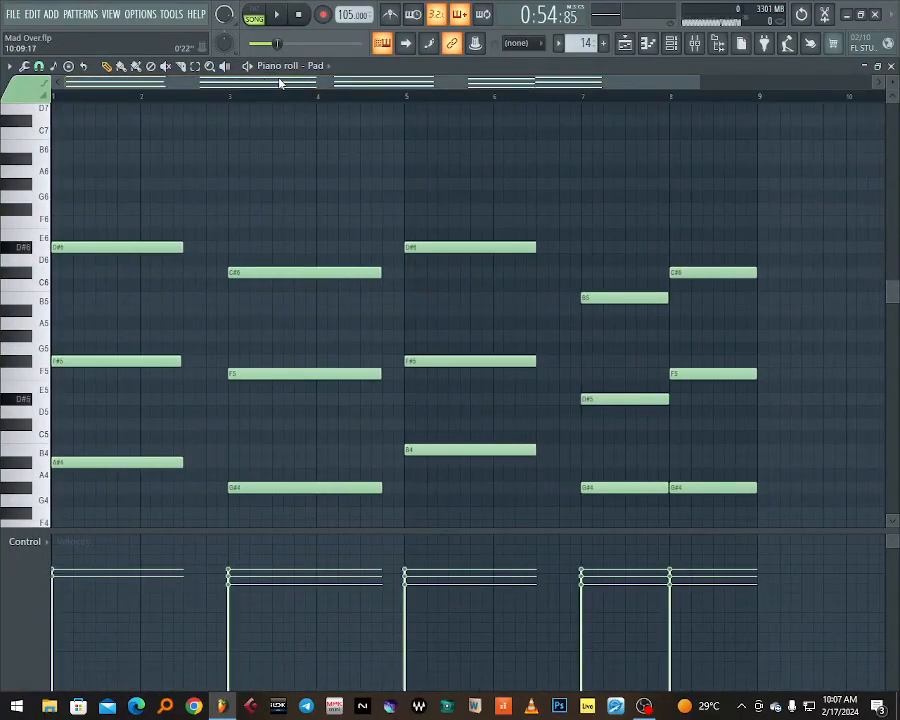
scroll(332, 265, down, 3)
scroll(232, 294, up, 3)
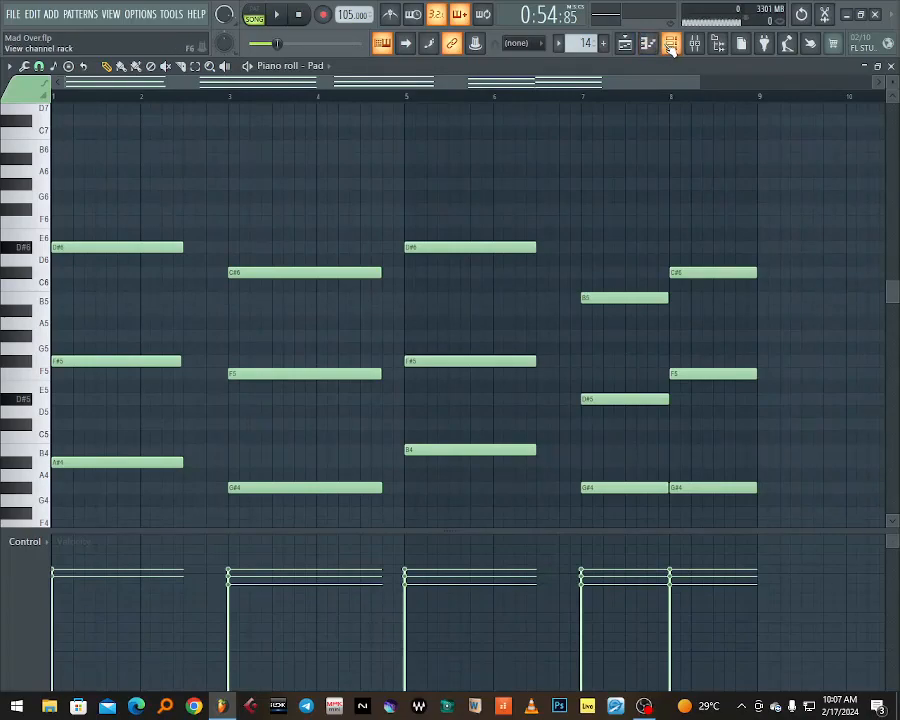
key(space)
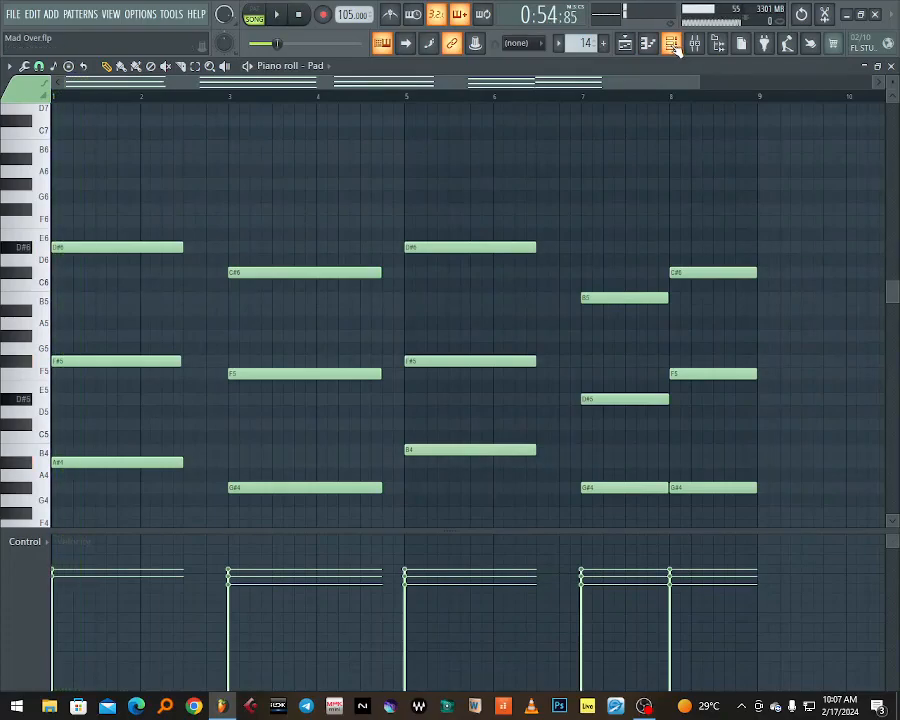
Show the Pad channel's MONSTER Synth, pick [PAD] 03 Tomb Monster from the PAD presets, and close the plugin.
click(671, 47)
click(288, 582)
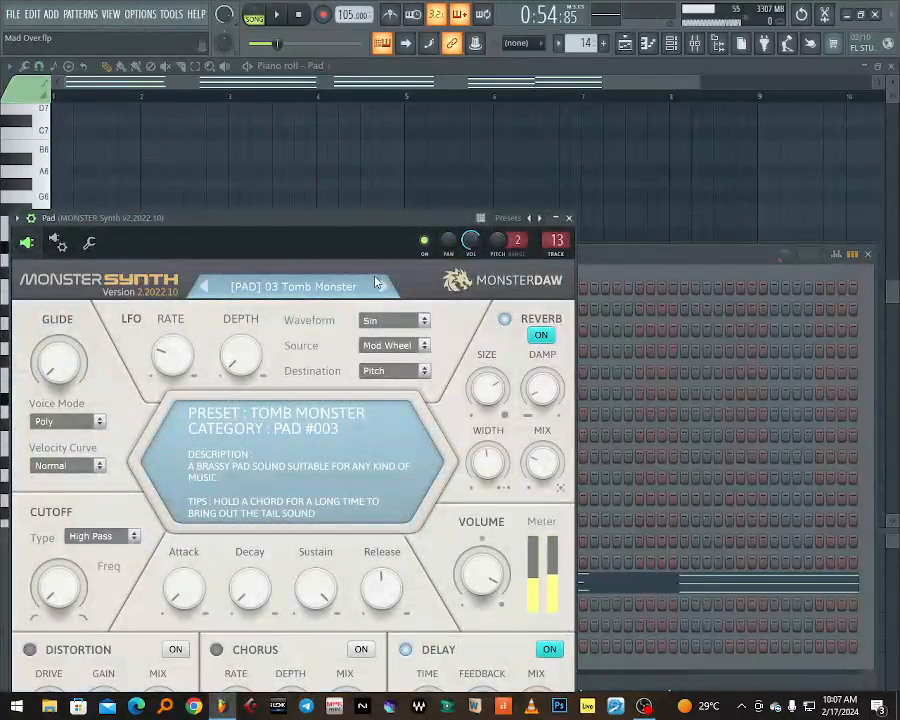
drag(311, 231, 520, 124)
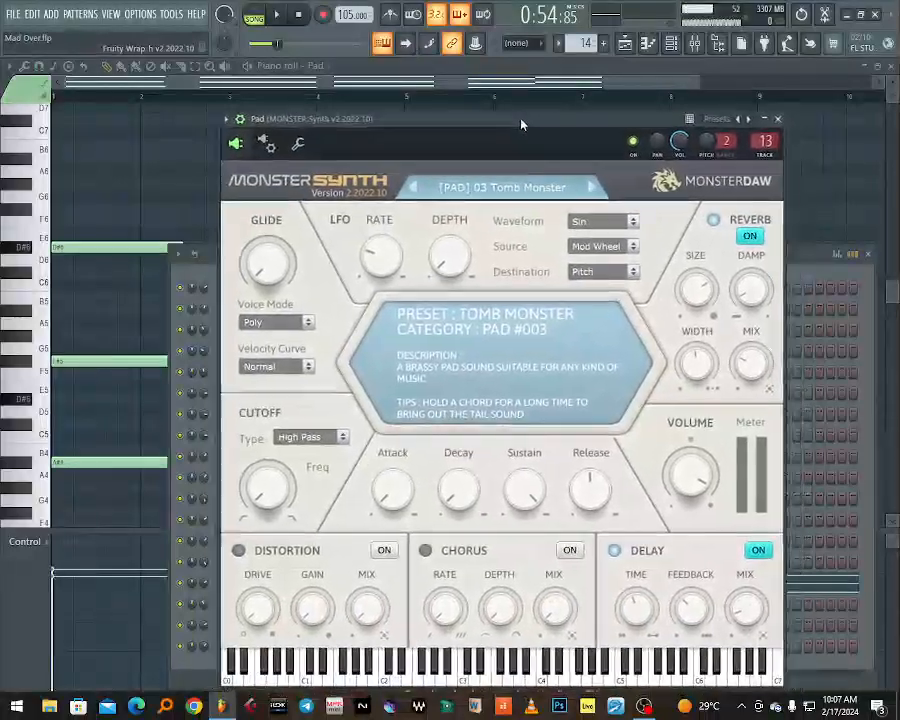
click(521, 193)
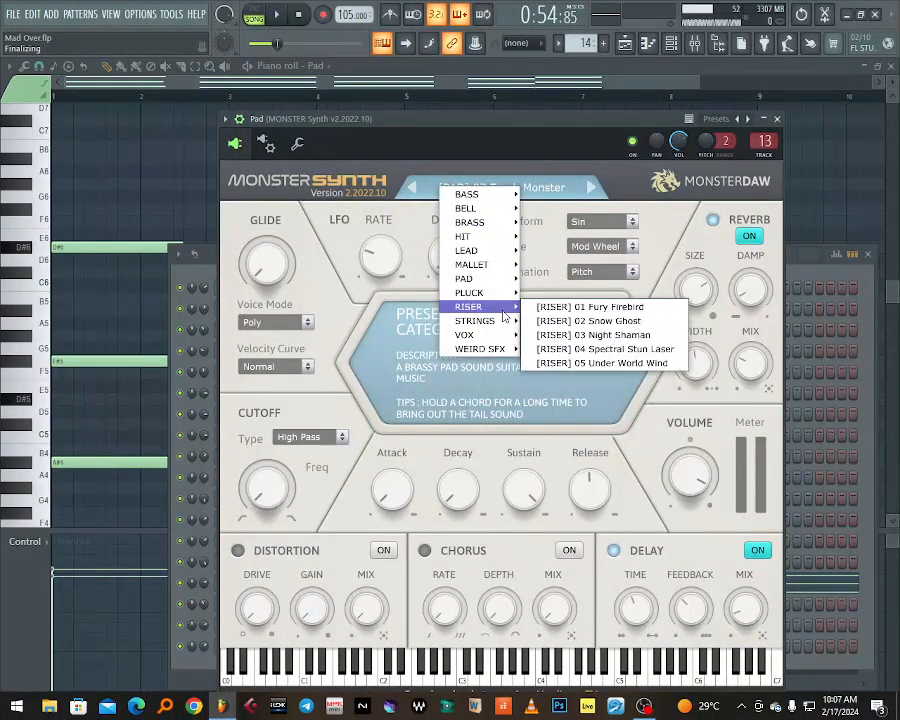
mouse_move(497, 282)
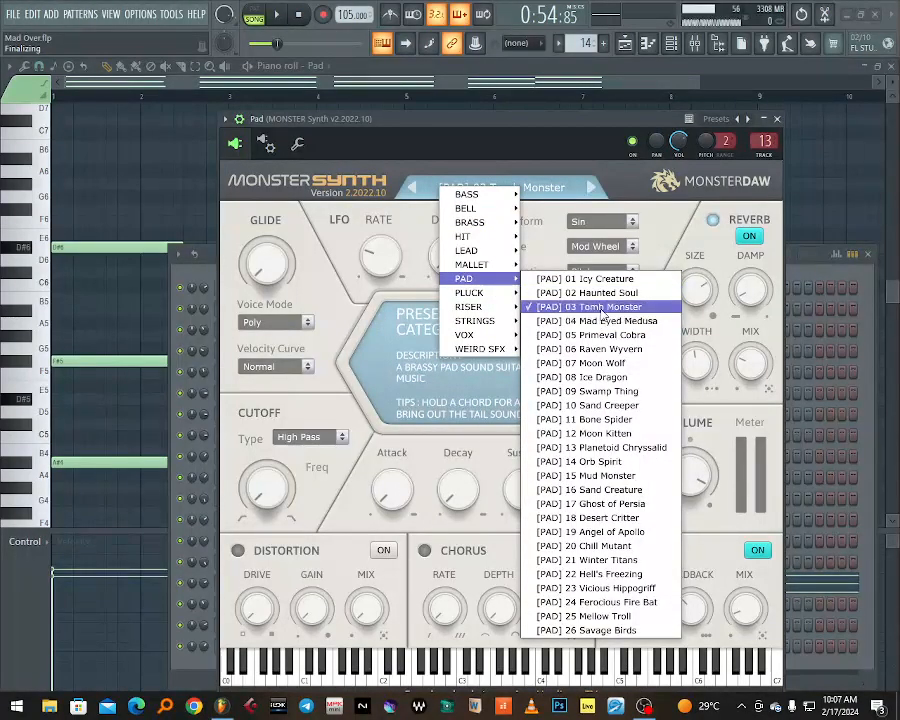
click(590, 306)
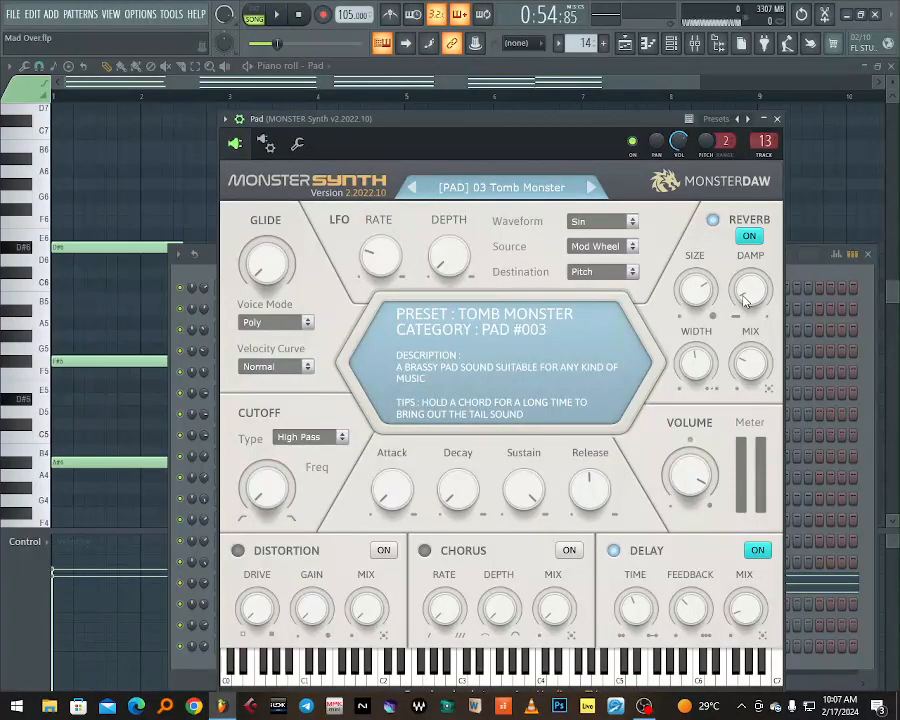
click(777, 118)
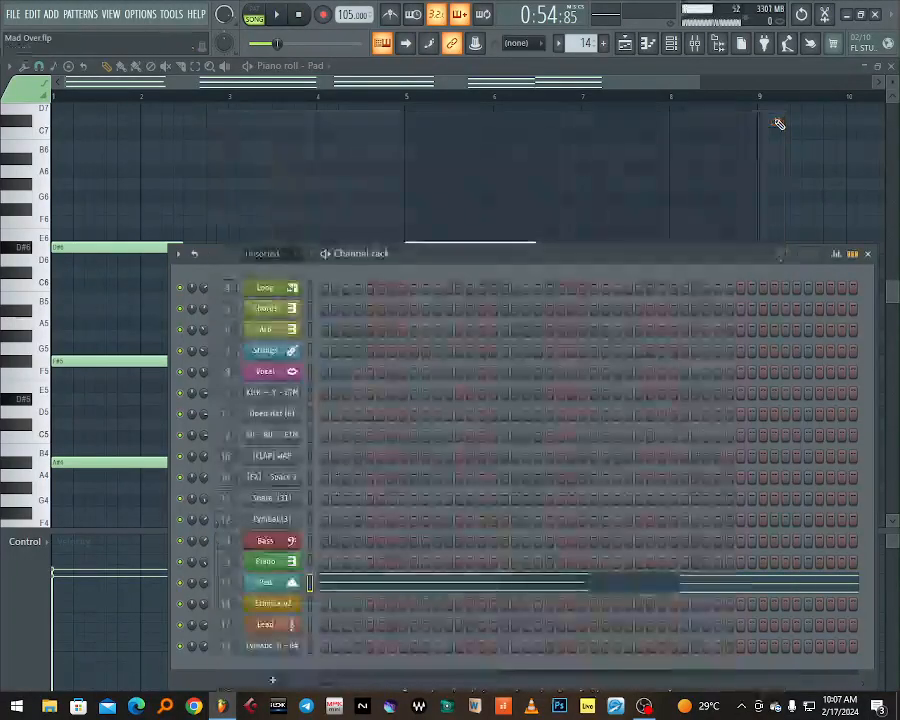
Show the Pad's mixer effects one by one: Fruity Filter, A1StereoControl and Fruity parametric EQ 2, closing them again.
click(697, 45)
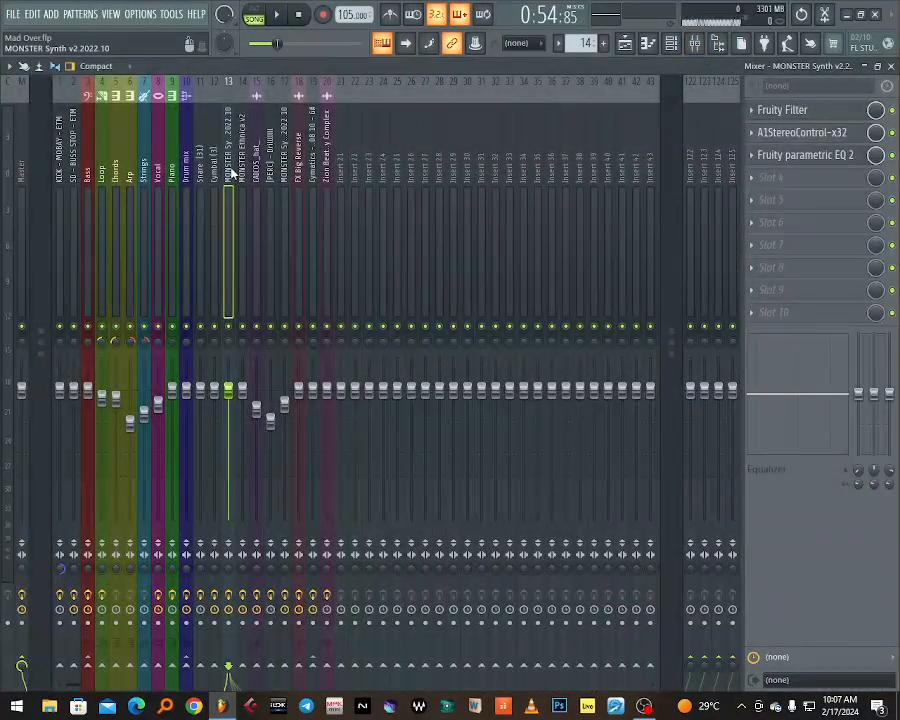
click(804, 112)
drag(309, 205, 443, 200)
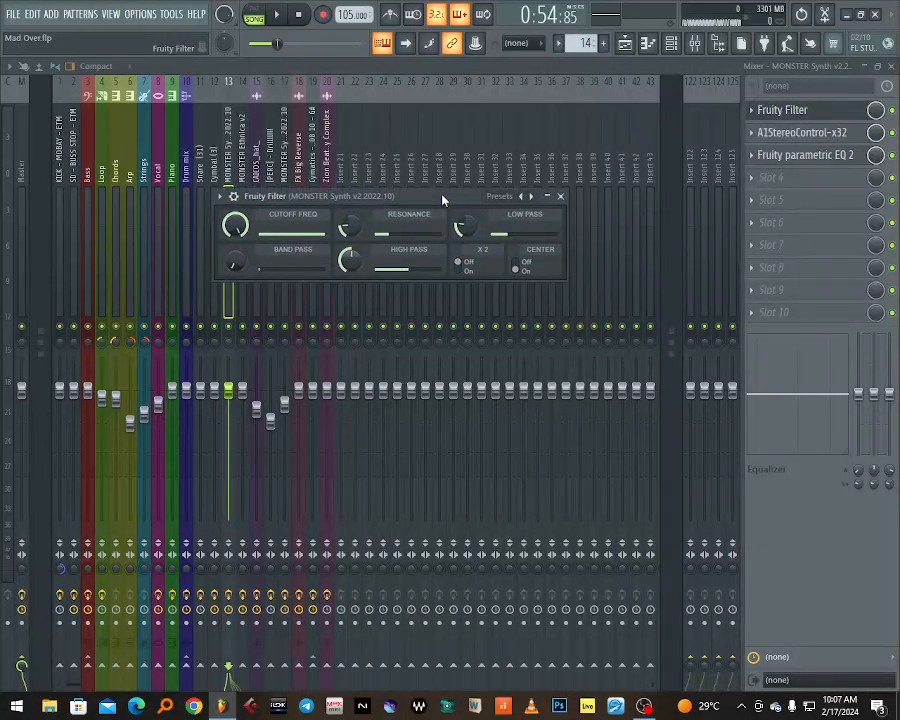
click(840, 136)
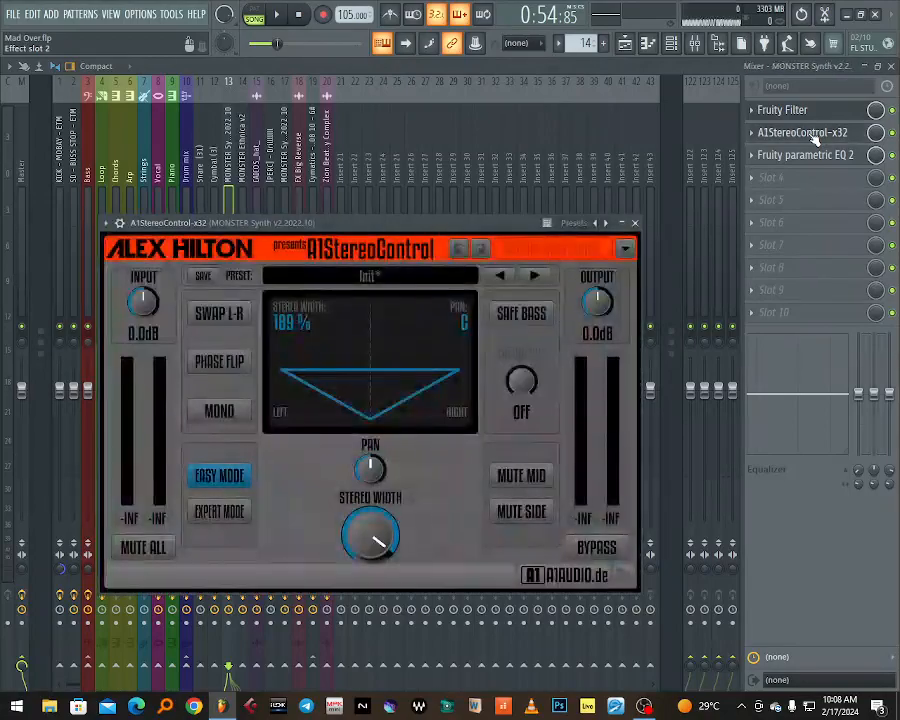
drag(364, 224, 435, 216)
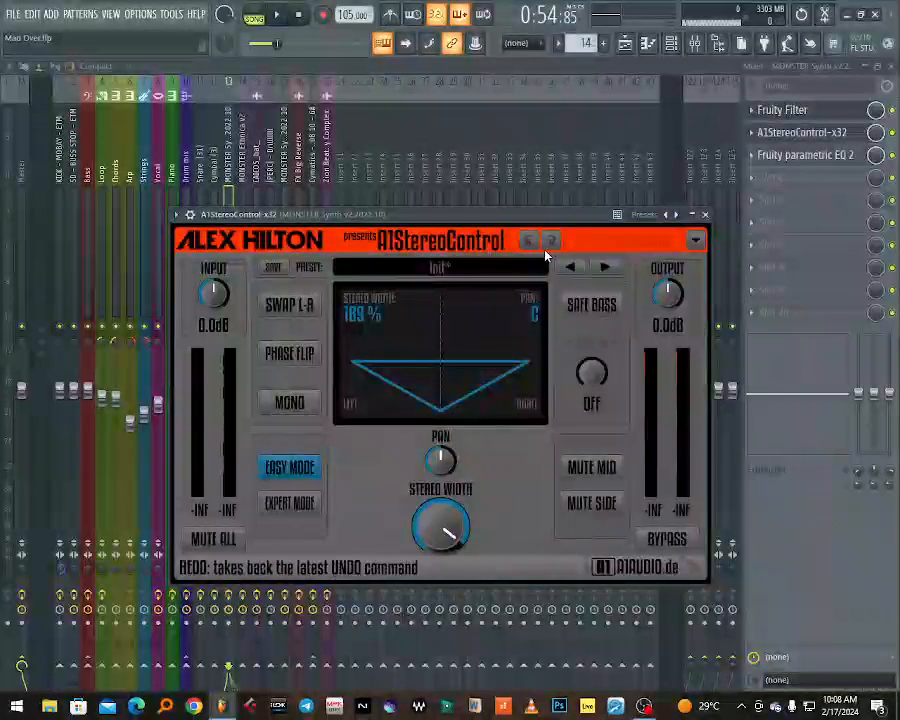
click(706, 215)
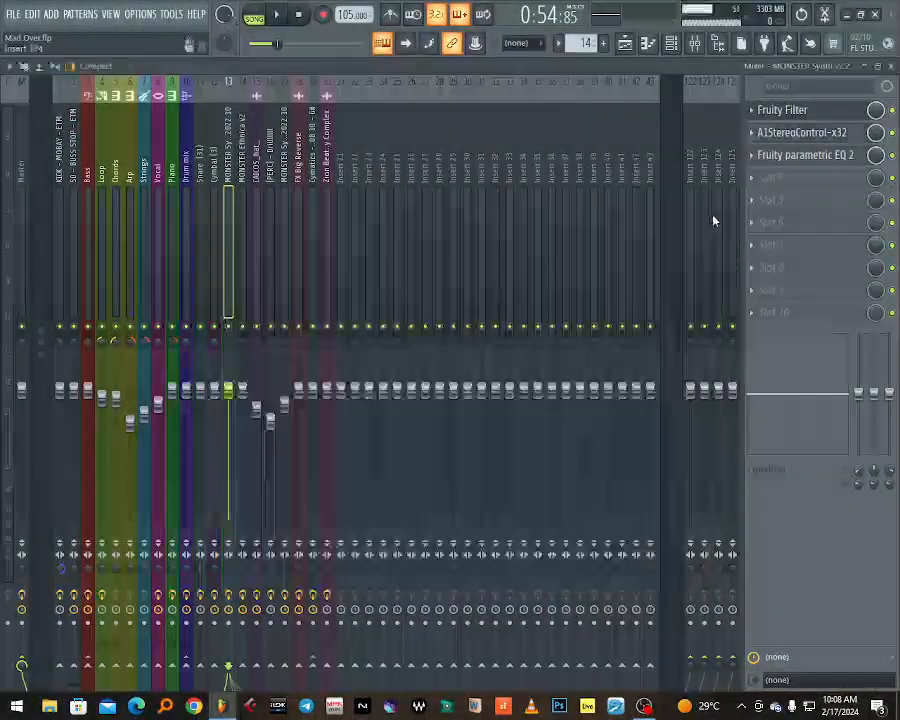
click(792, 156)
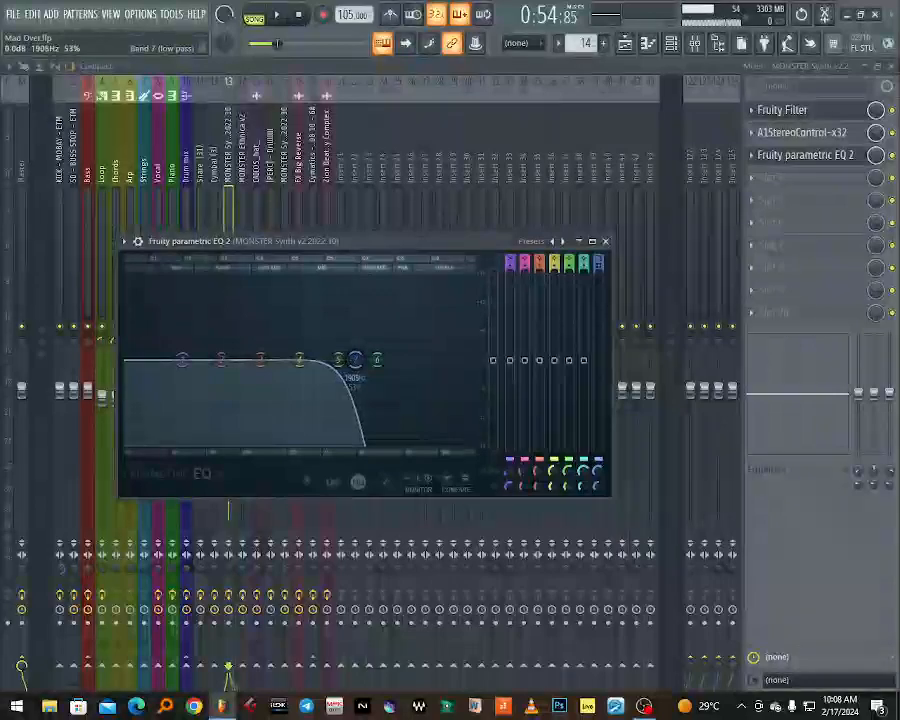
click(604, 242)
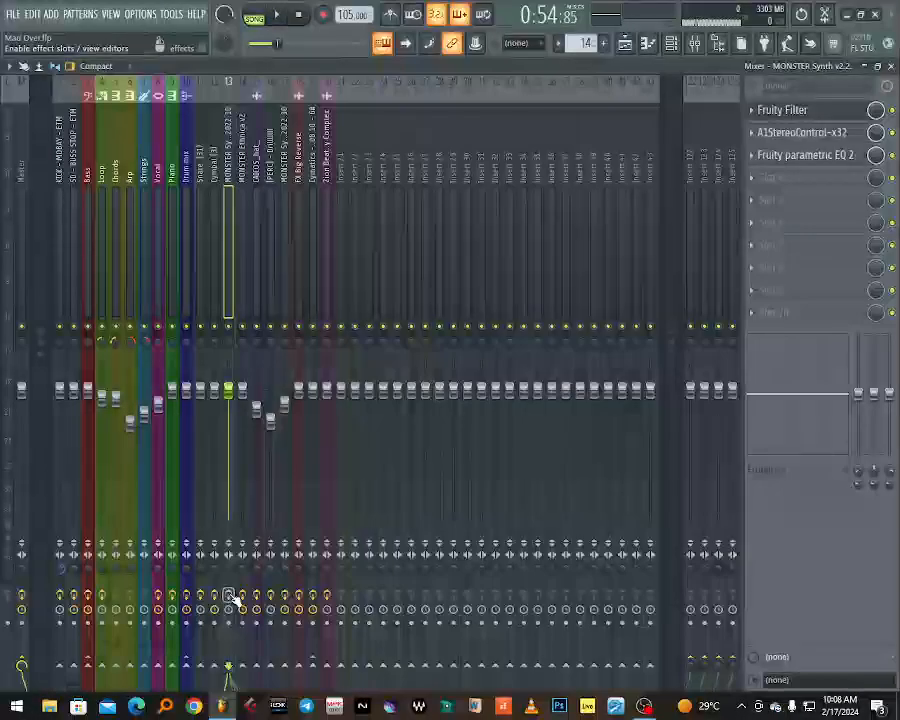
Play the soloed Pad from bar 25 with its mixer effects off and on, and take the track out of solo in the playlist.
key(space)
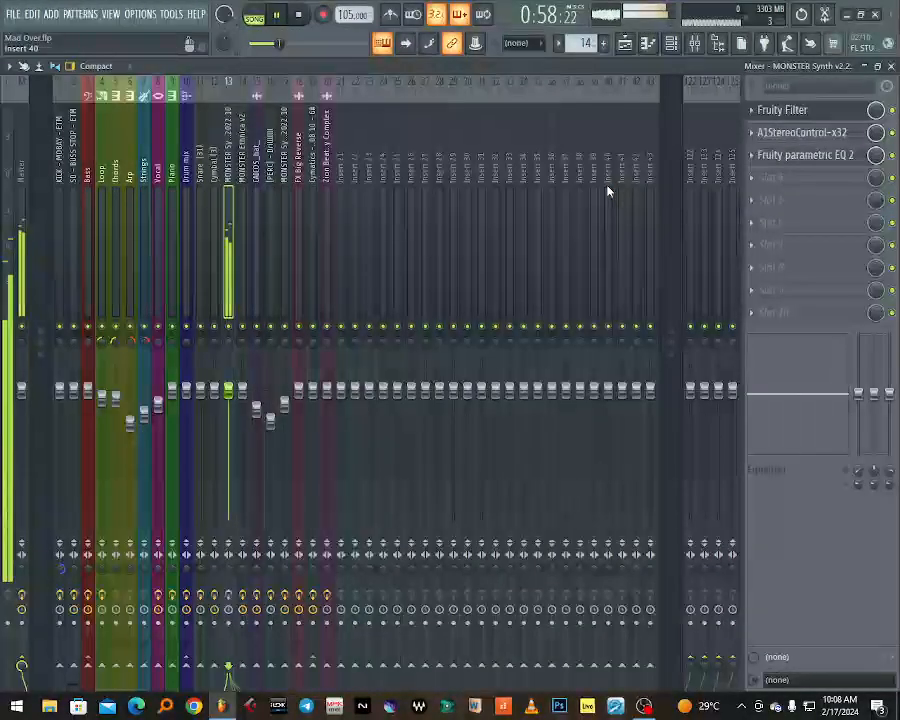
key(space)
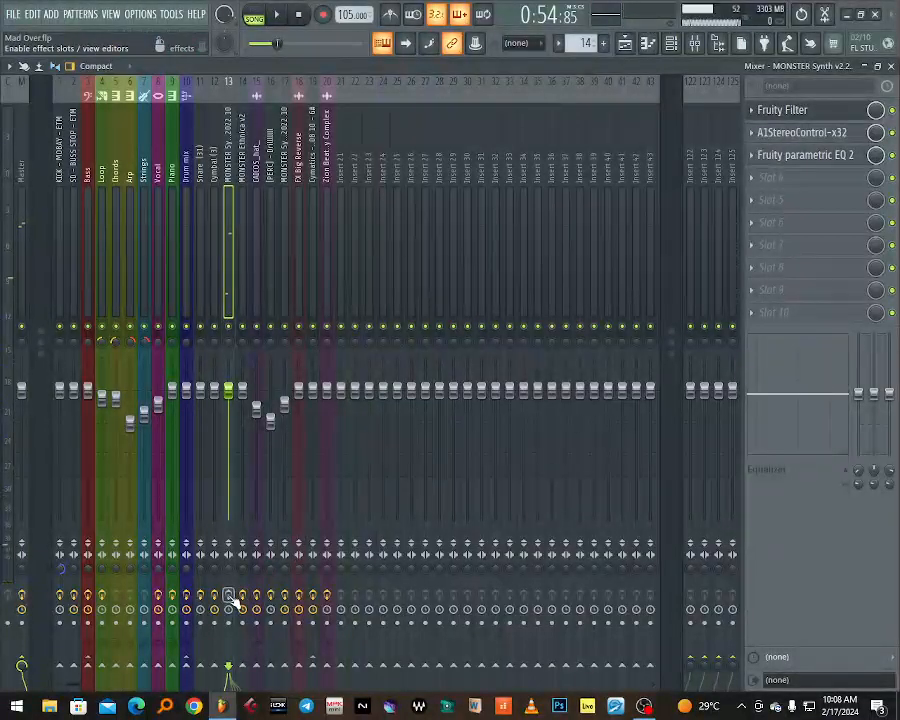
key(space)
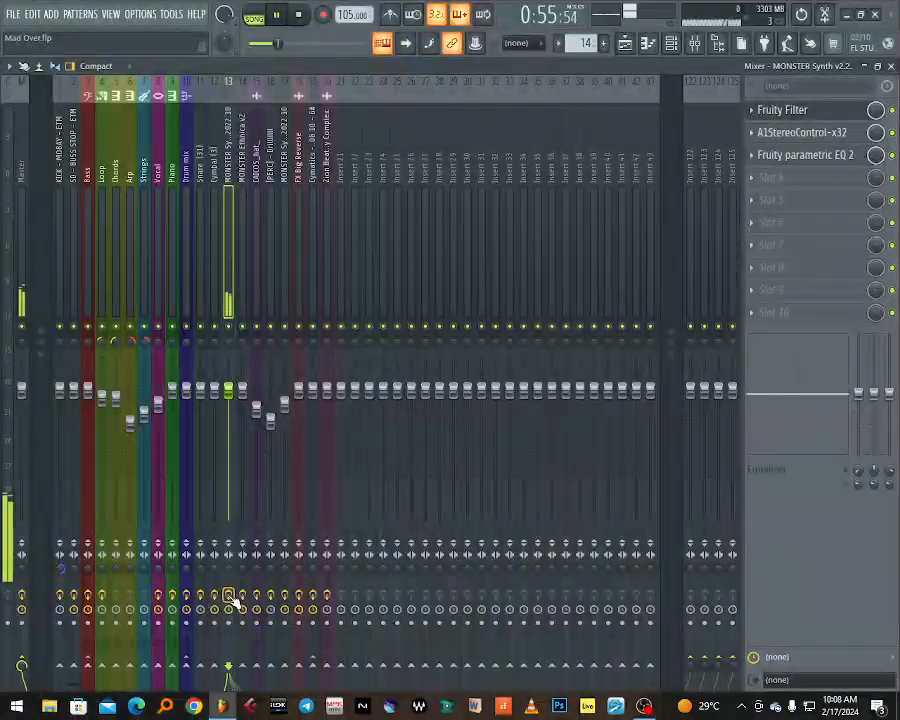
key(space)
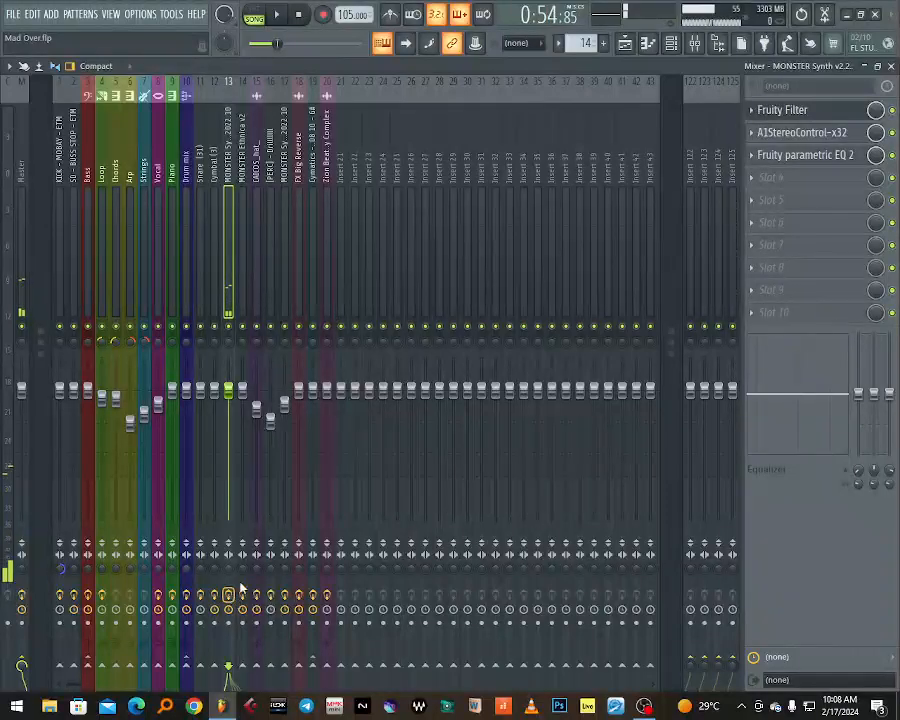
key(F5)
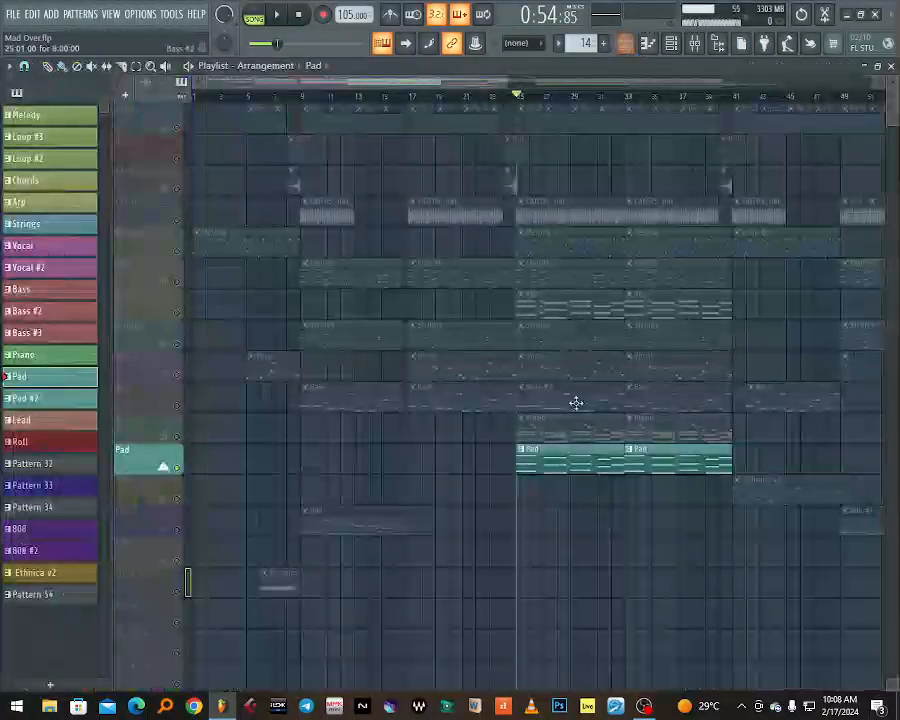
right_click(179, 469)
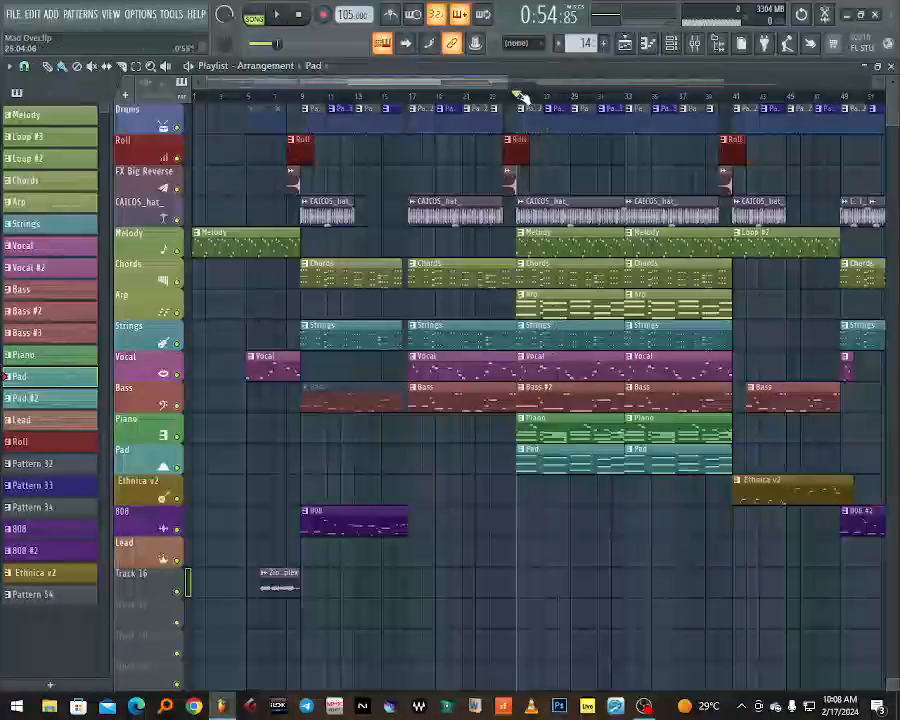
Open the Snare notes of the Roll clip at bar 24 and play the pattern once.
drag(493, 83, 643, 87)
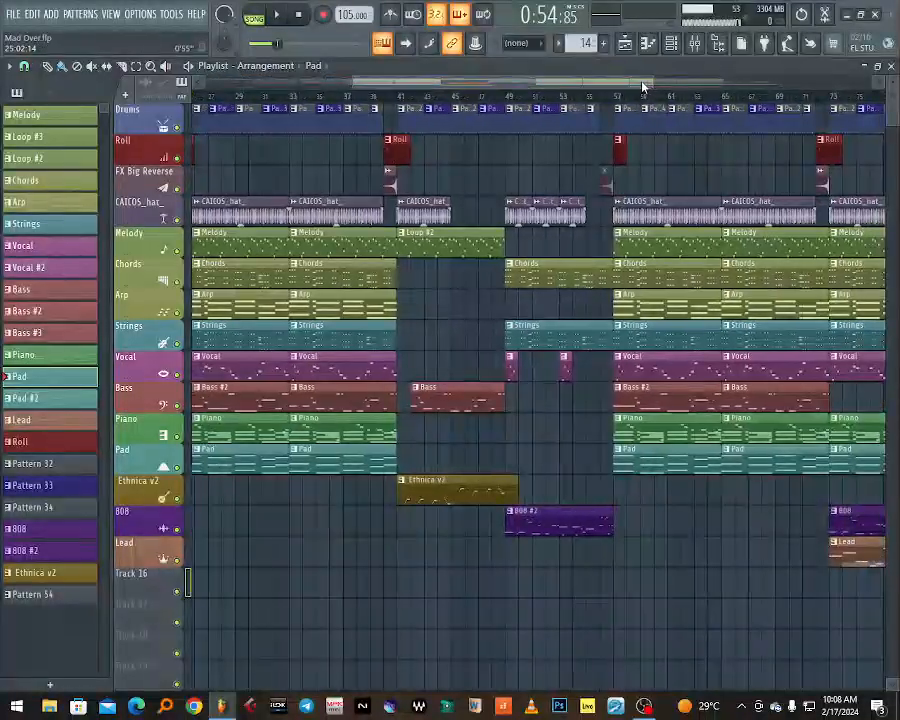
drag(498, 86, 438, 91)
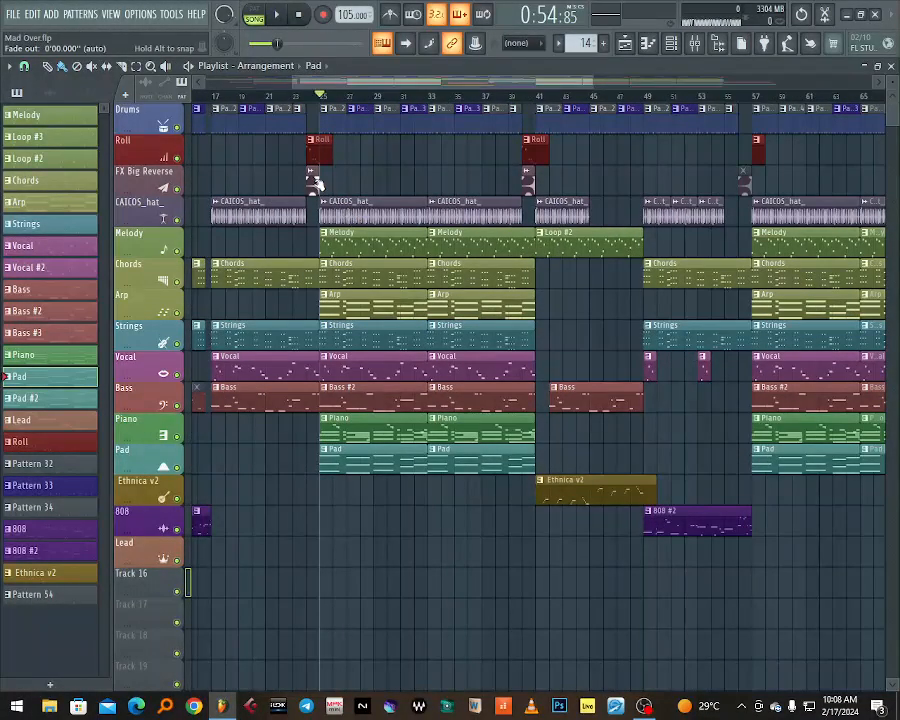
double_click(320, 153)
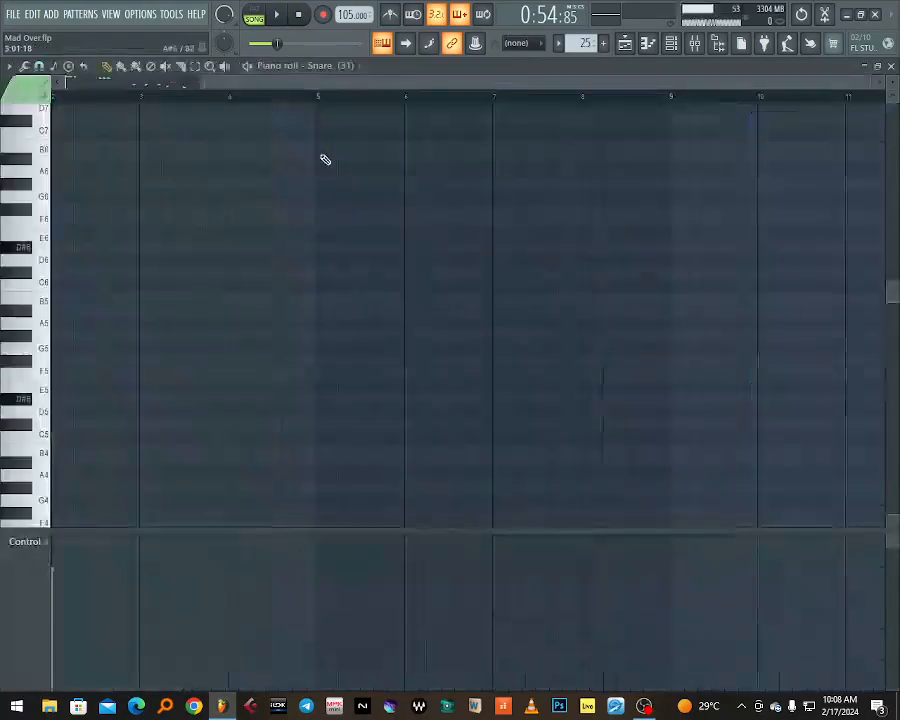
click(257, 70)
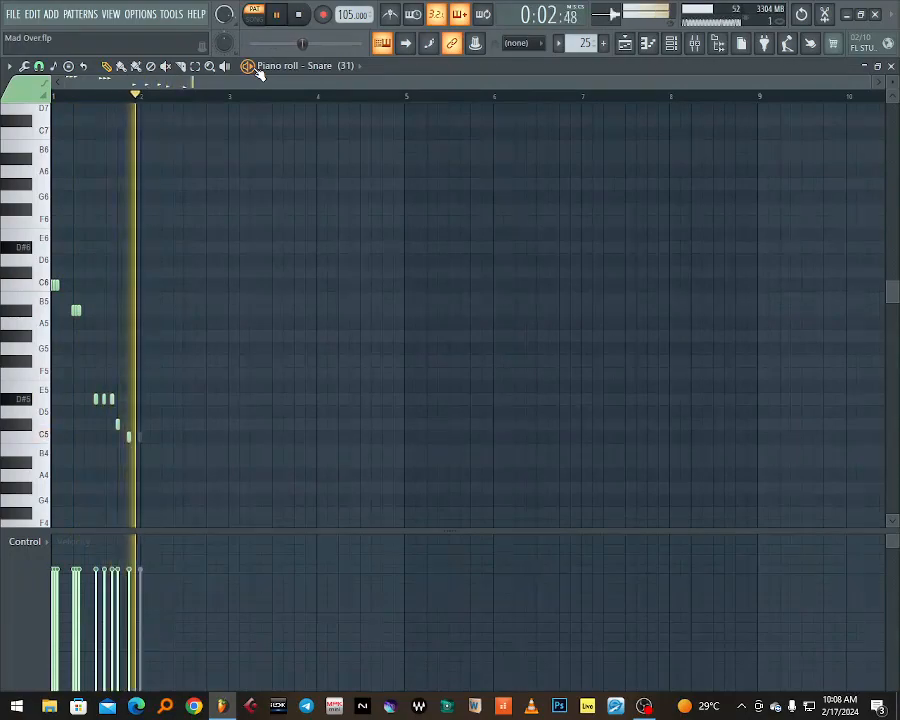
key(space)
Show the Roll pattern's Snare and Cymbal steps in the channel rack and replay the pattern.
key(F6)
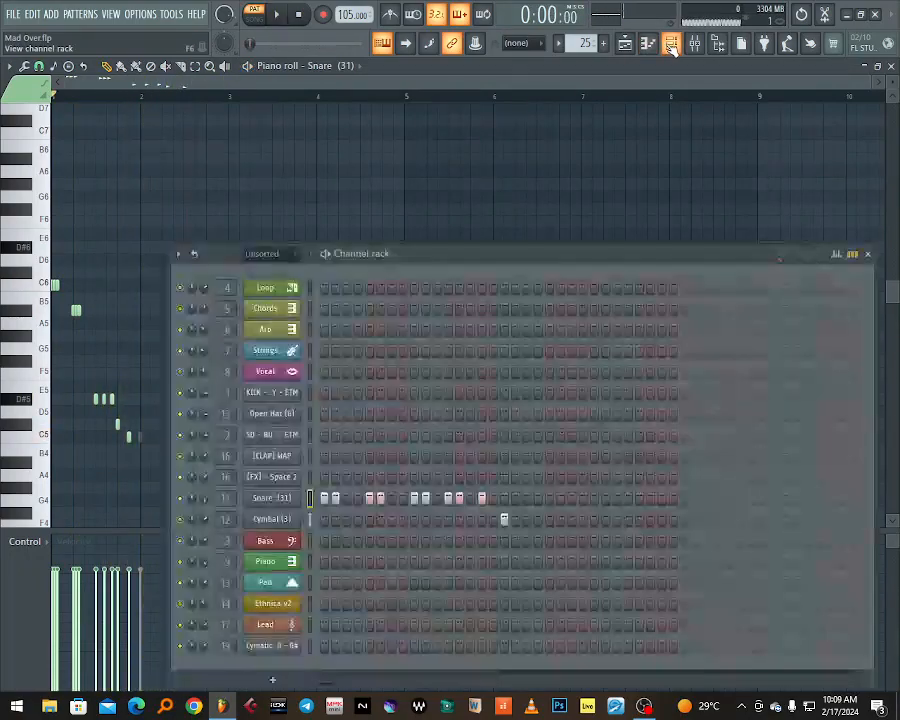
key(space)
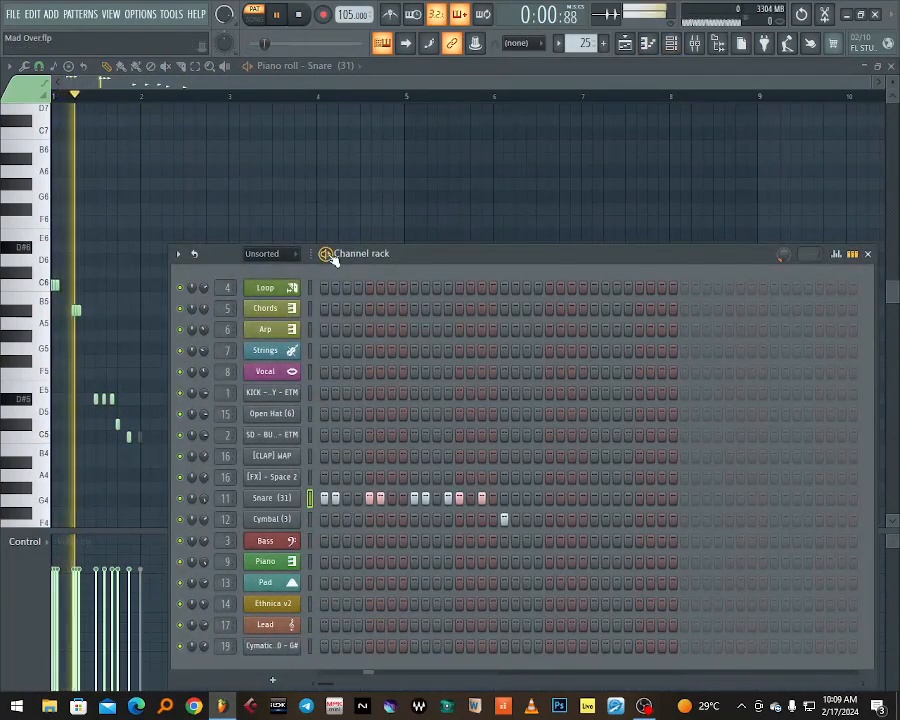
key(space)
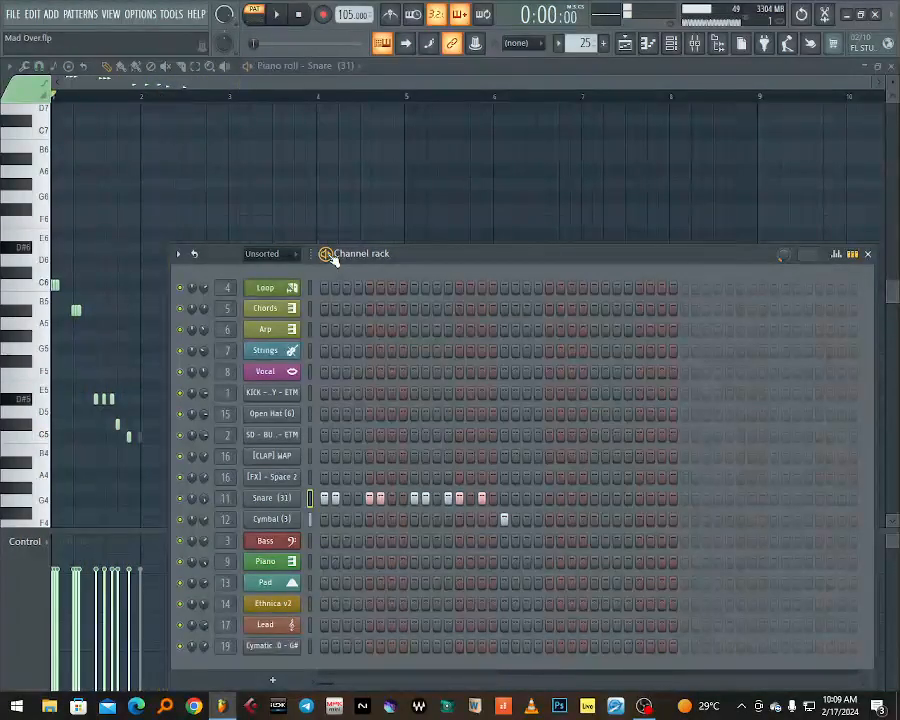
Show the FX Big Reverse clip's sample settings, close them and play the full song from bar 24.
click(626, 44)
double_click(312, 183)
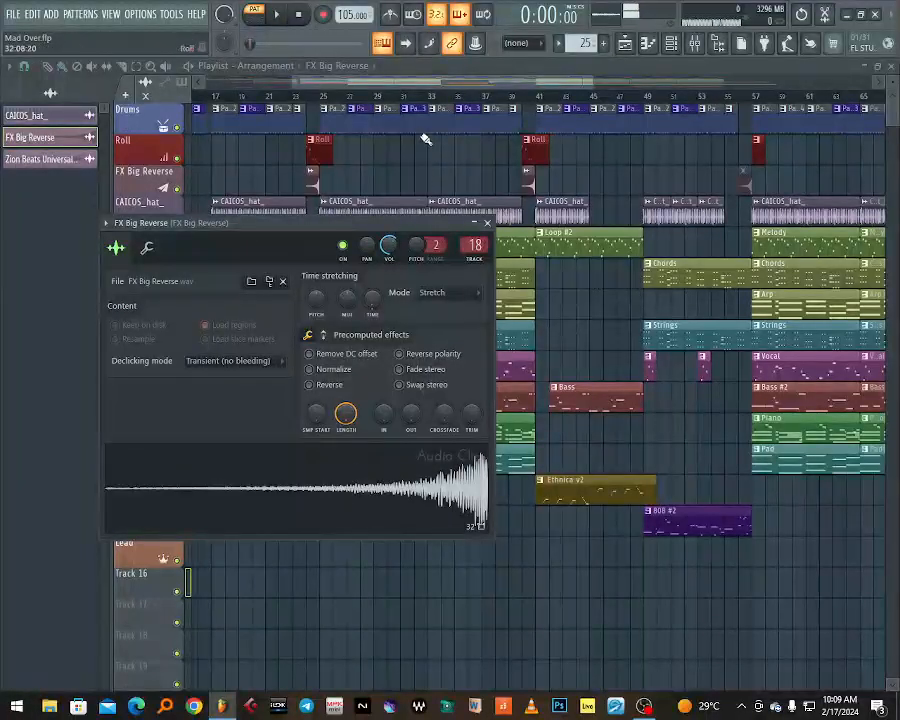
key(Escape)
click(308, 97)
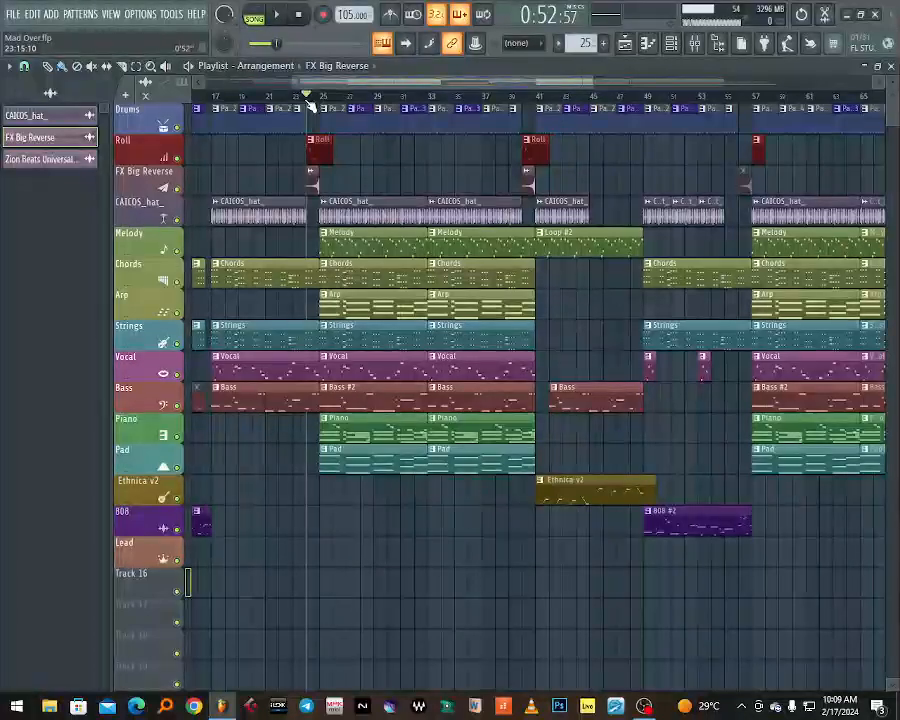
key(space)
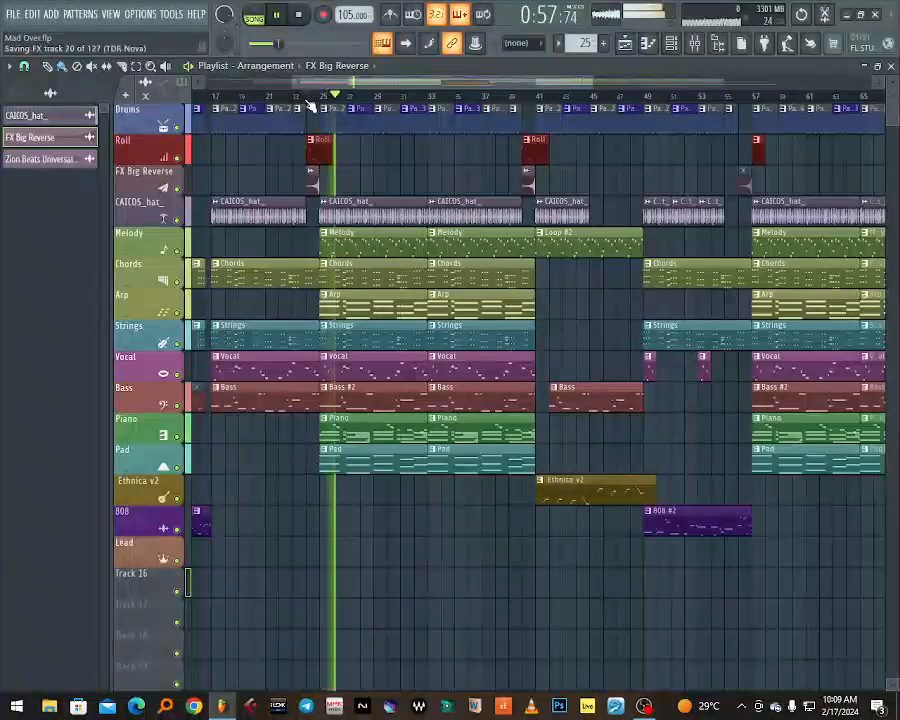
key(space)
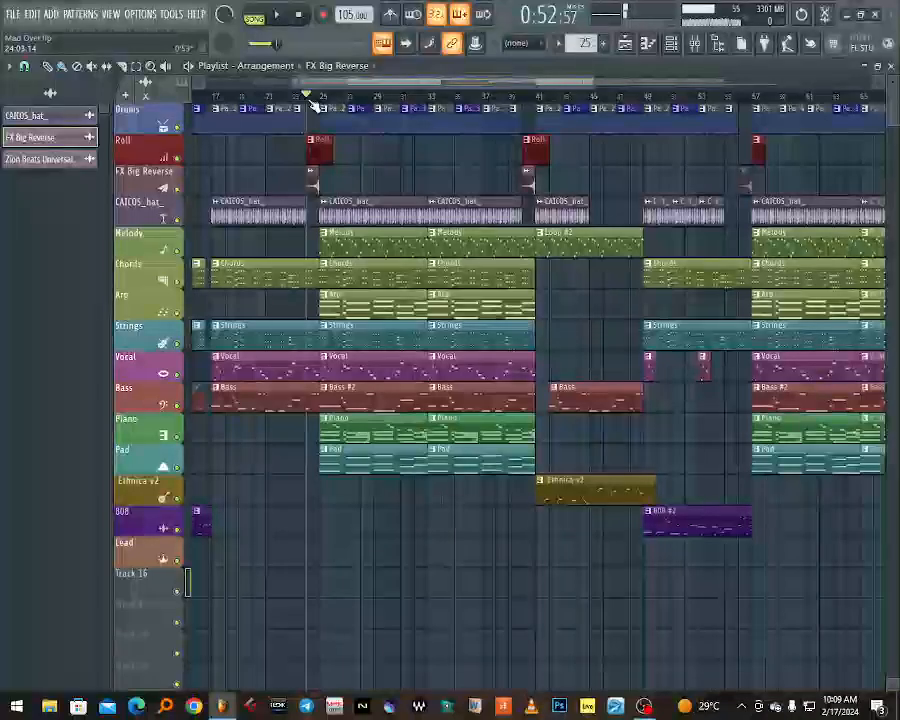
Show the sample settings and waveform of the CAICOS_hat_ clip at bar 25 and close them.
click(384, 213)
double_click(384, 213)
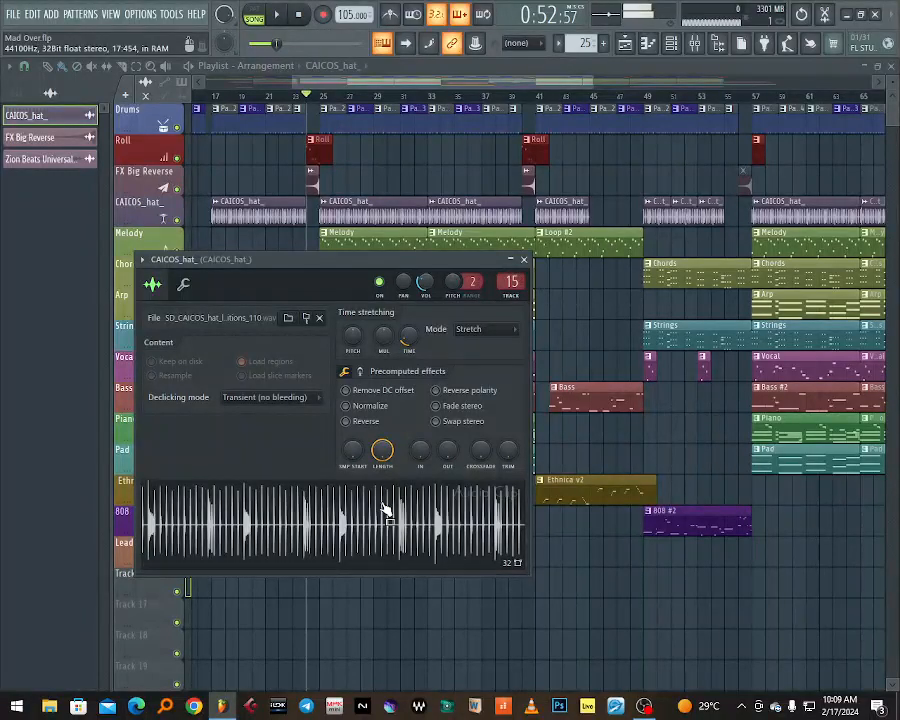
click(525, 261)
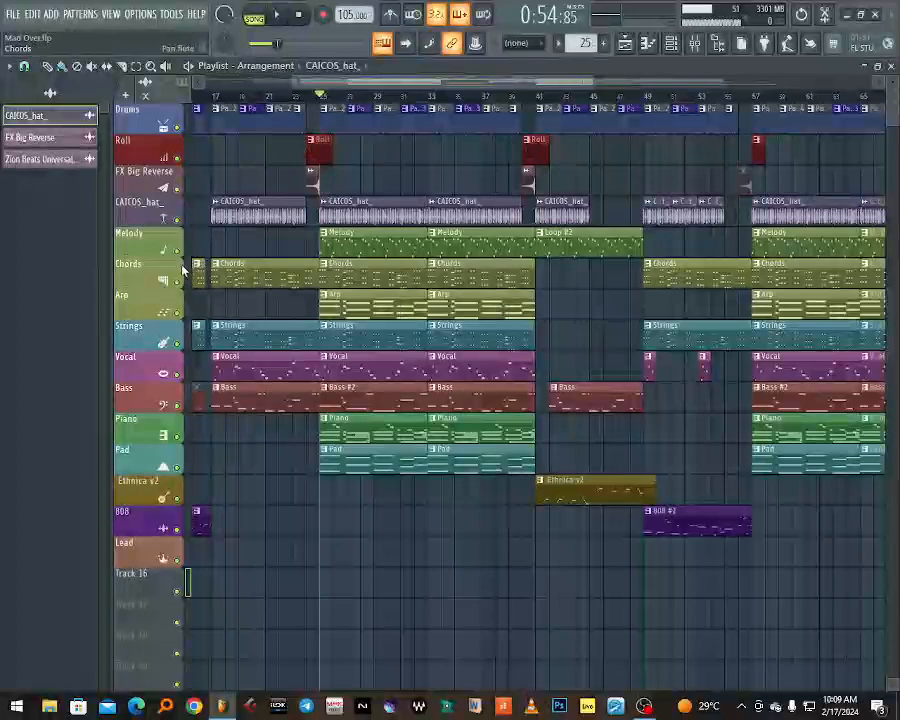
Mute every track from Melody to Pad and play the drums with the CAICOS_hat_ loop from bar 24.
drag(180, 252, 183, 480)
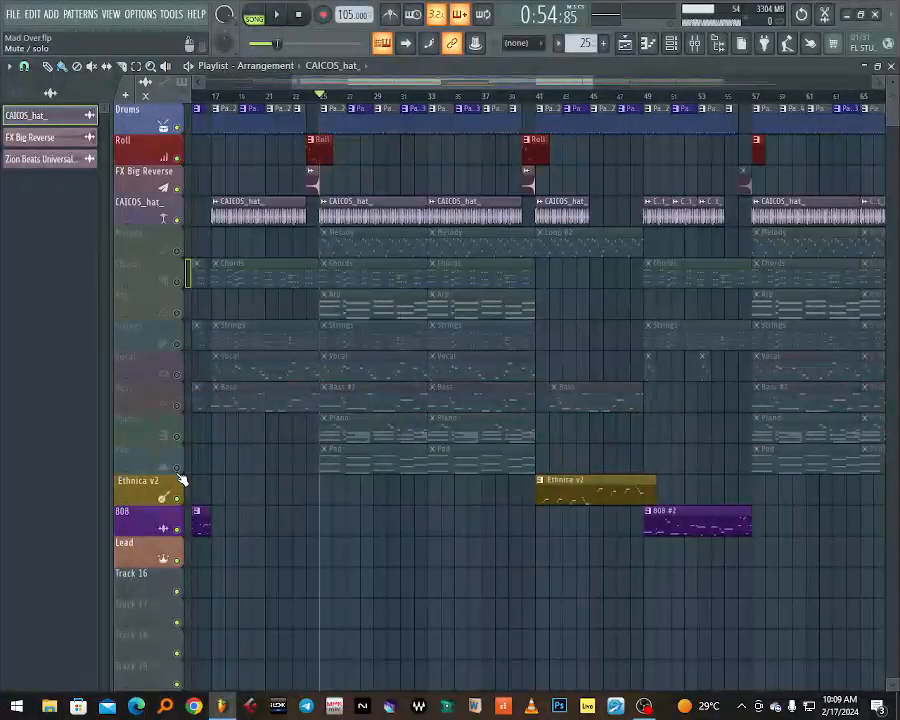
click(307, 97)
key(space)
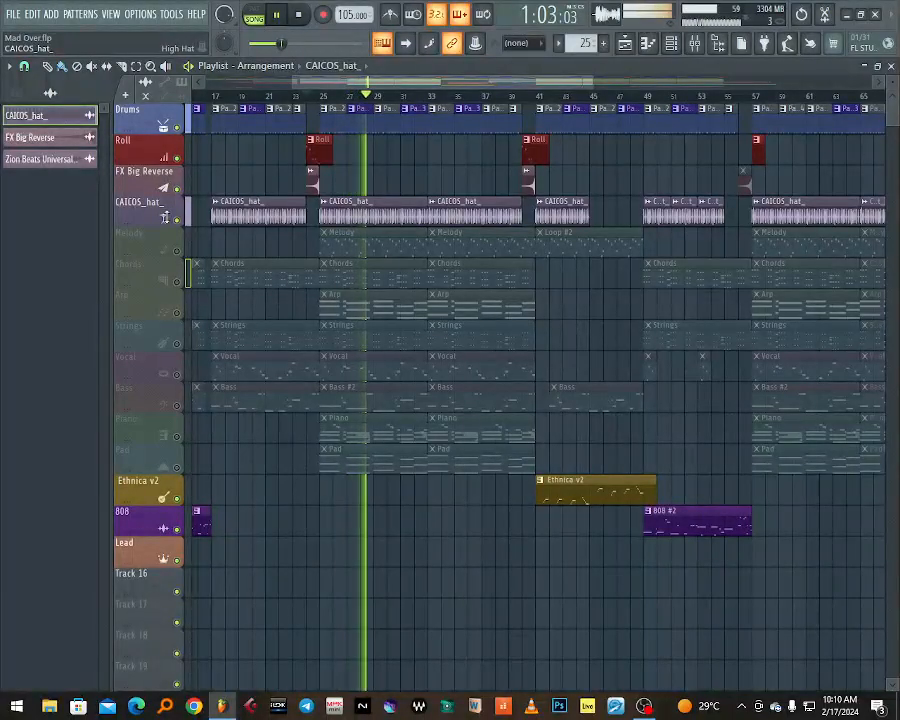
key(space)
Mute the CAICOS_hat_ track as well and play the drums without it from bar 24.
click(179, 222)
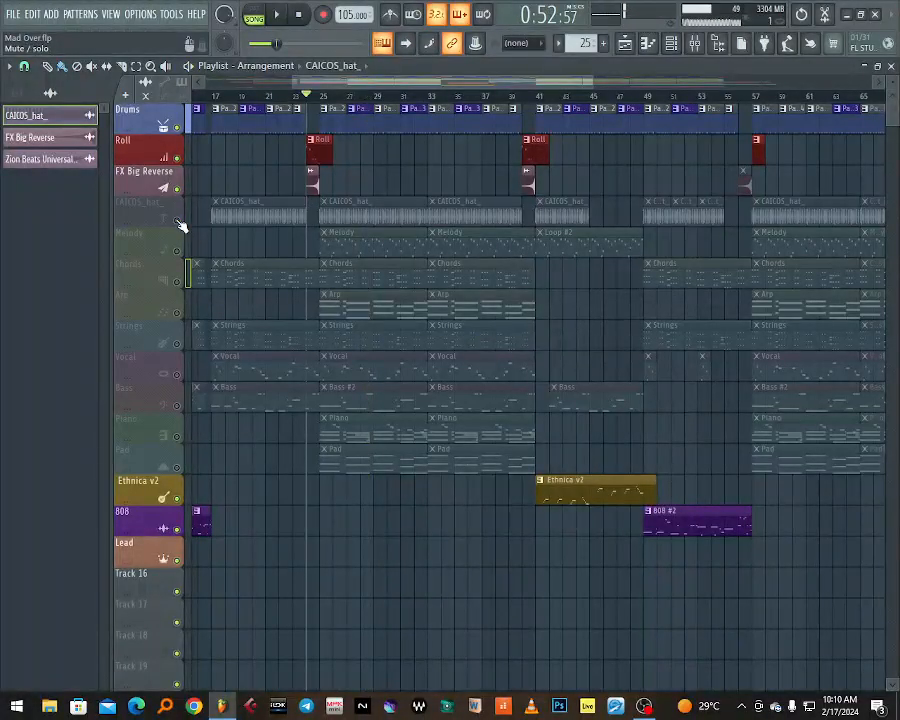
key(space)
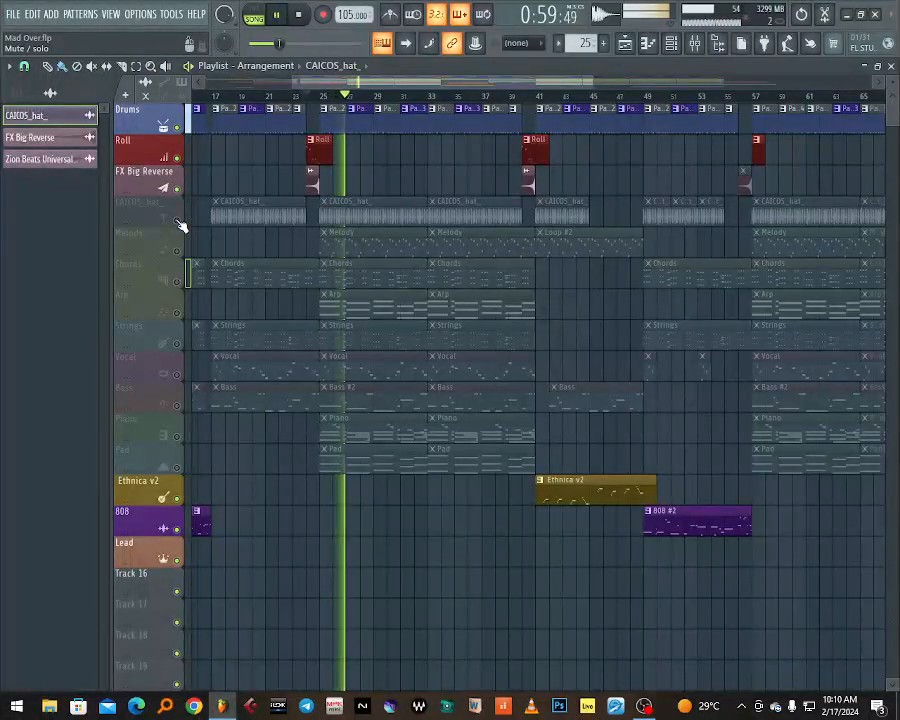
key(space)
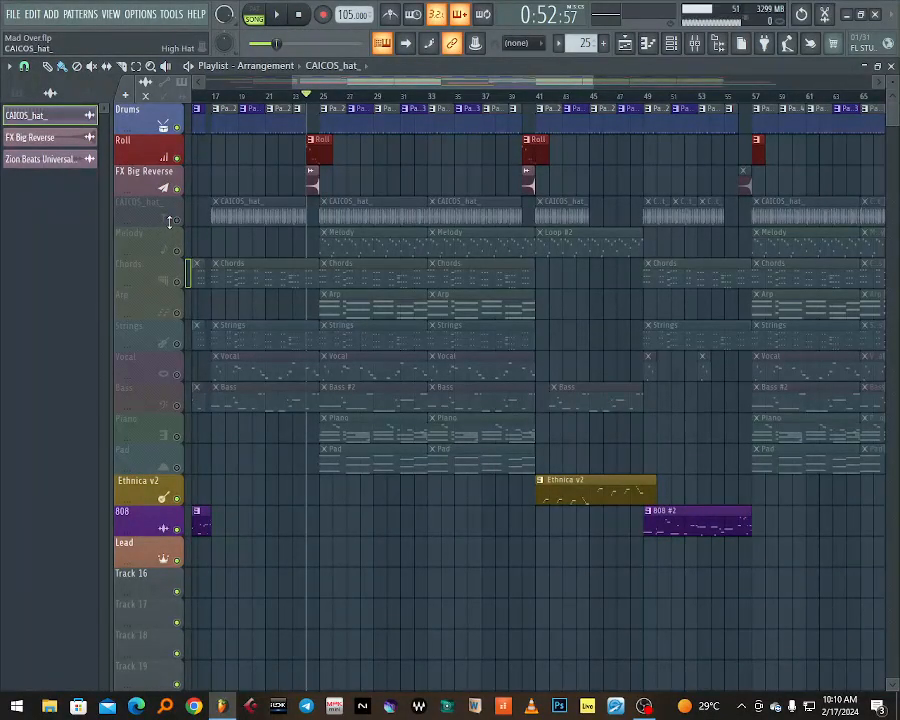
Solo and unsolo the CAICOS_hat_ track to bring all tracks back on, and play the full mix from bar 24.
click(175, 222)
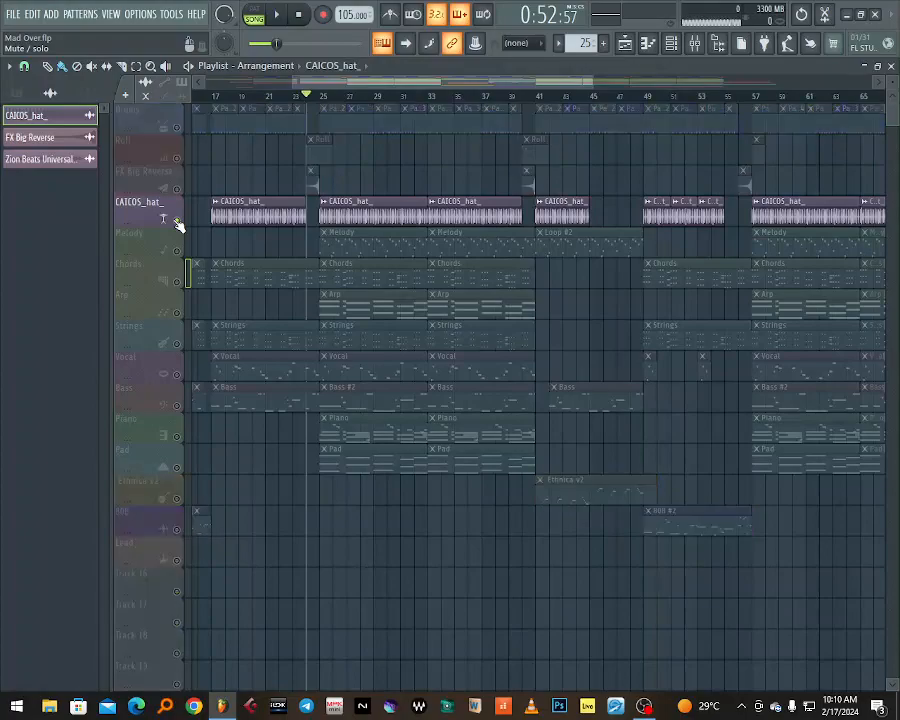
right_click(175, 222)
key(space)
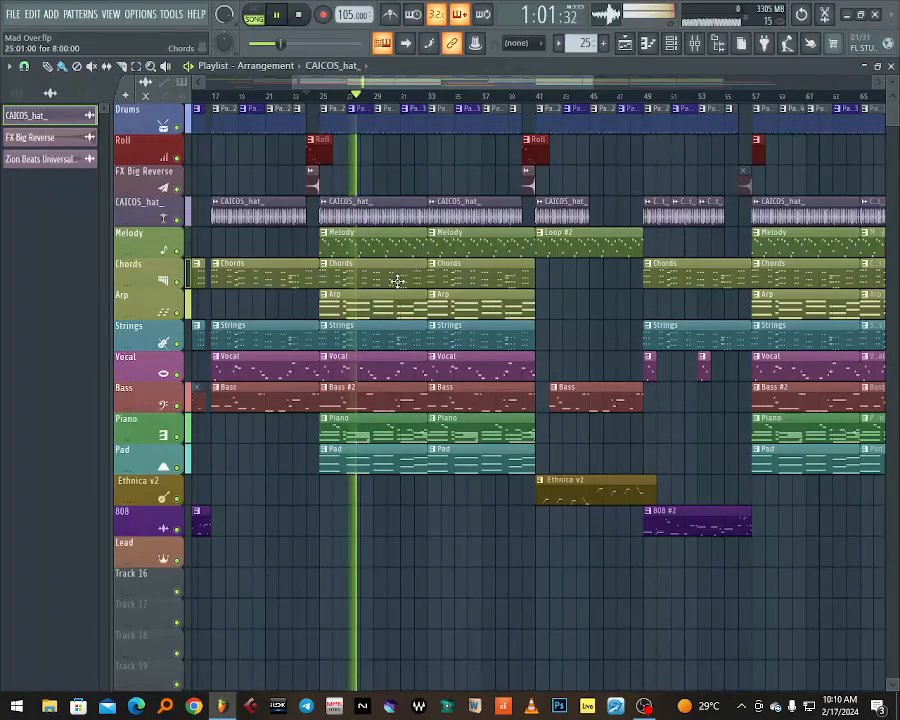
key(space)
Move the song position to bar 40 and open the Ethnica v2 pattern's notes.
click(524, 98)
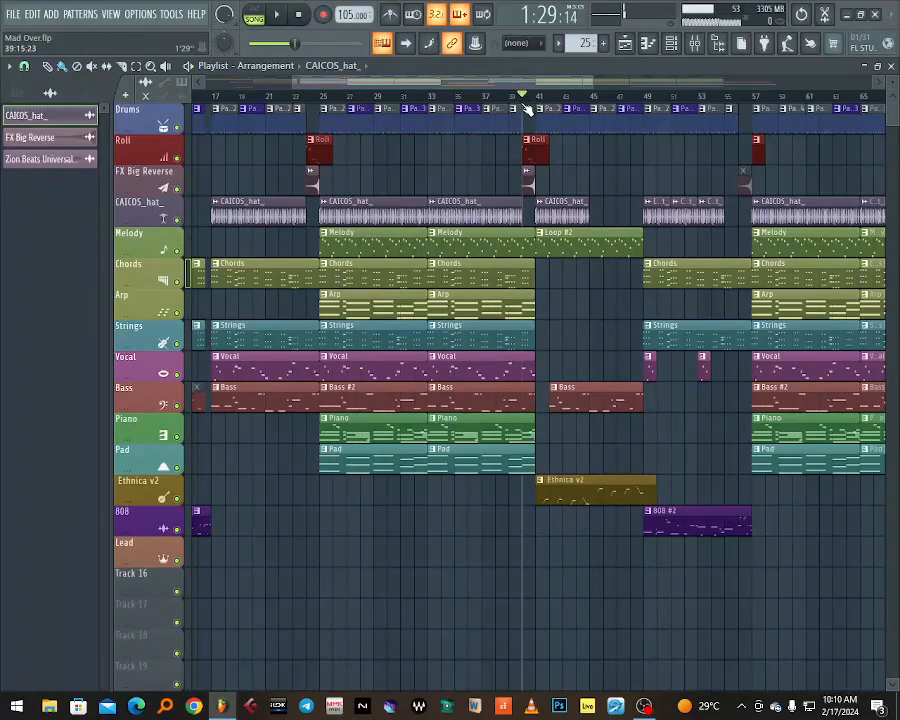
double_click(579, 481)
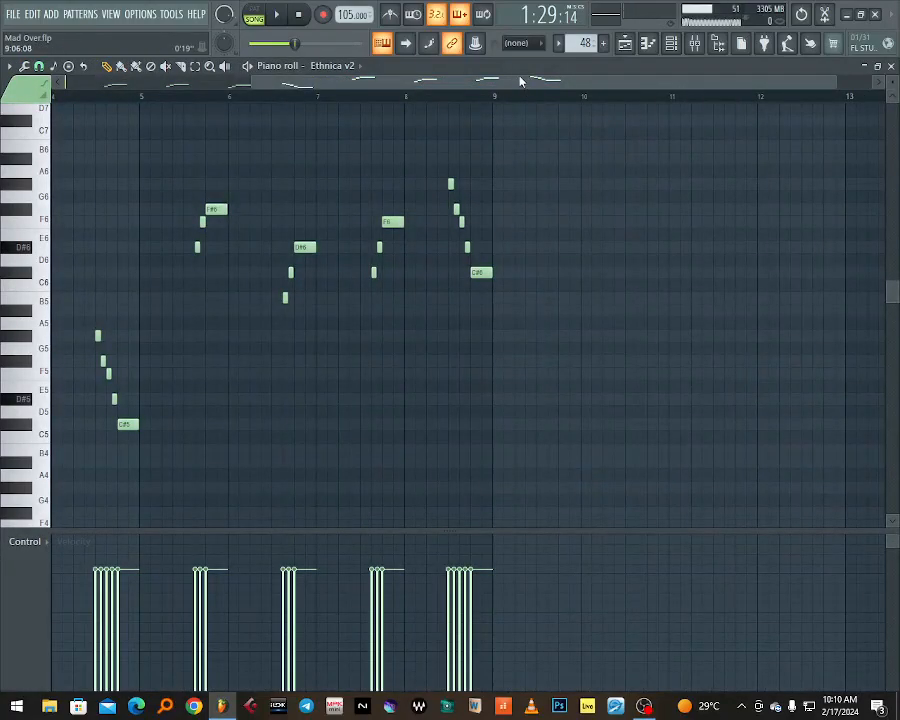
Play the Ethnica v2 pattern on its own from its first bar and bring up the channel rack.
drag(437, 87, 246, 80)
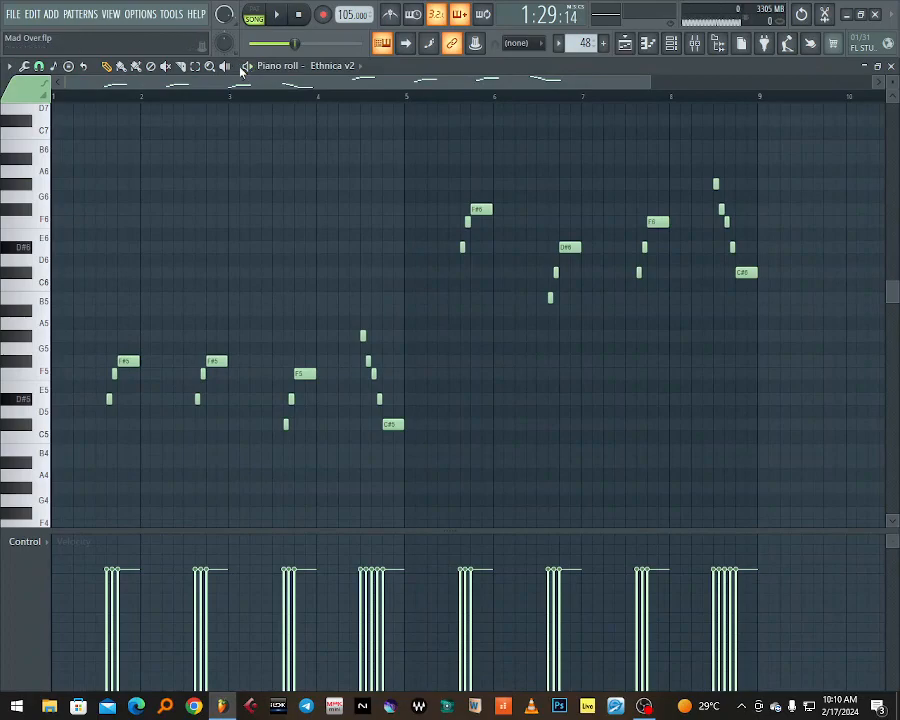
key(space)
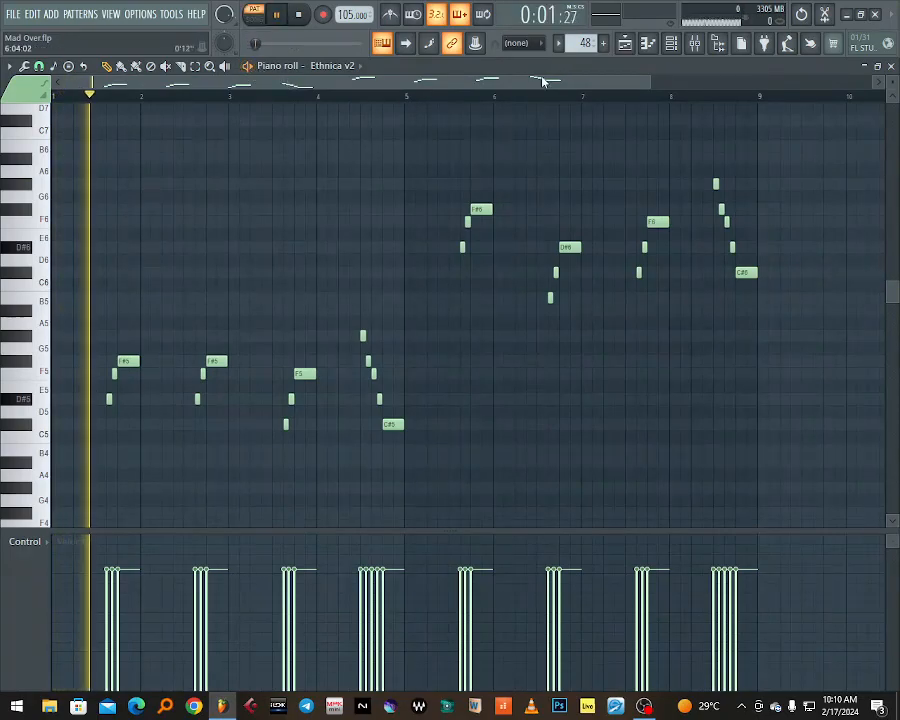
click(648, 43)
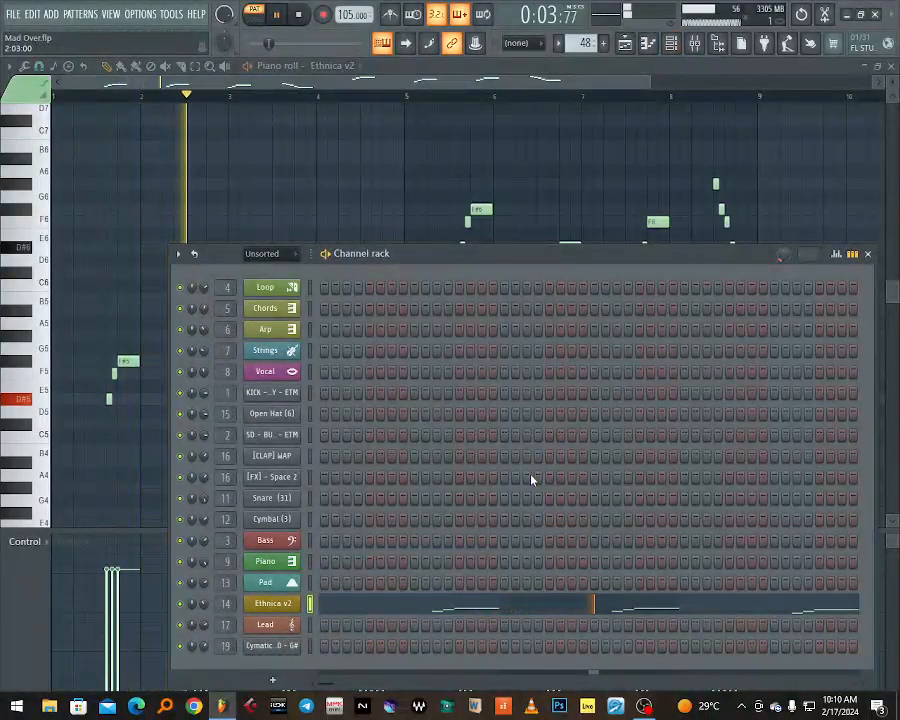
key(space)
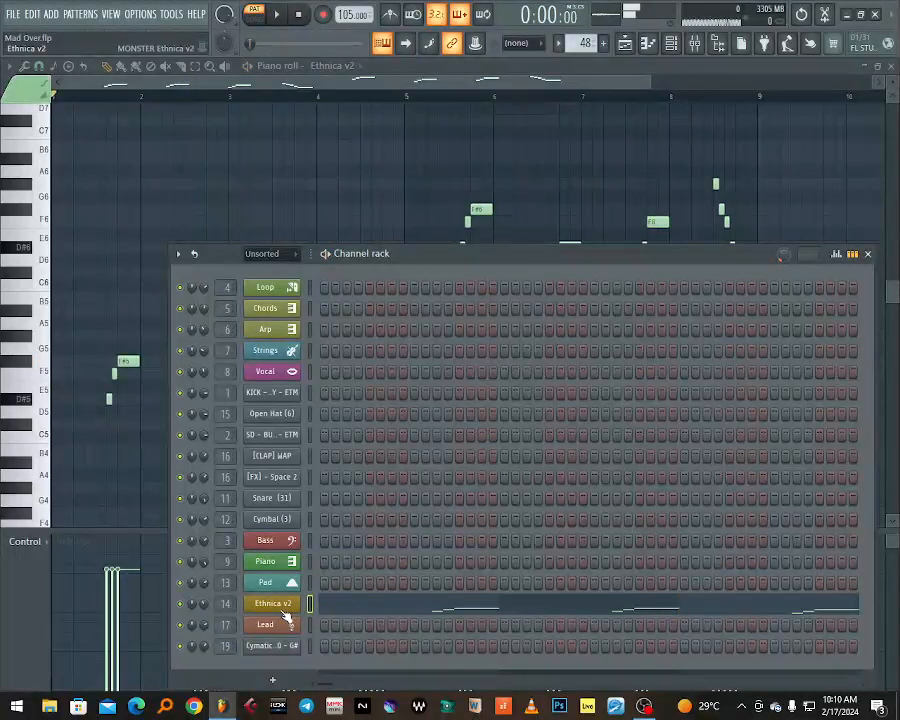
Open the Ethnica v2 channel's instrument, browse its percussion and stringed instrument lists, and choose [INDONESIA] 01 Sapek.
click(284, 607)
drag(408, 181, 469, 159)
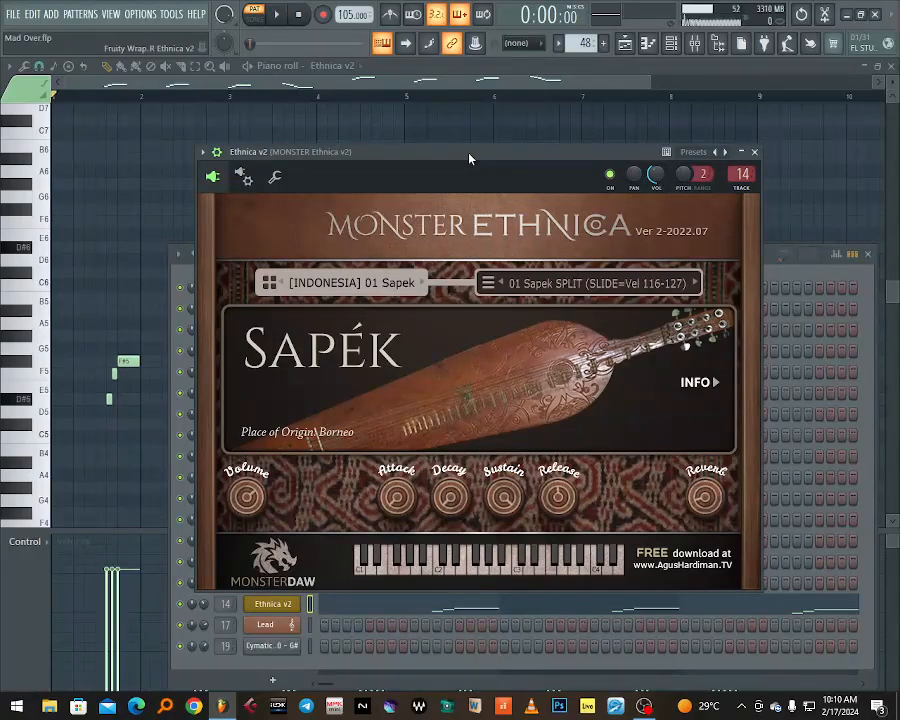
click(335, 285)
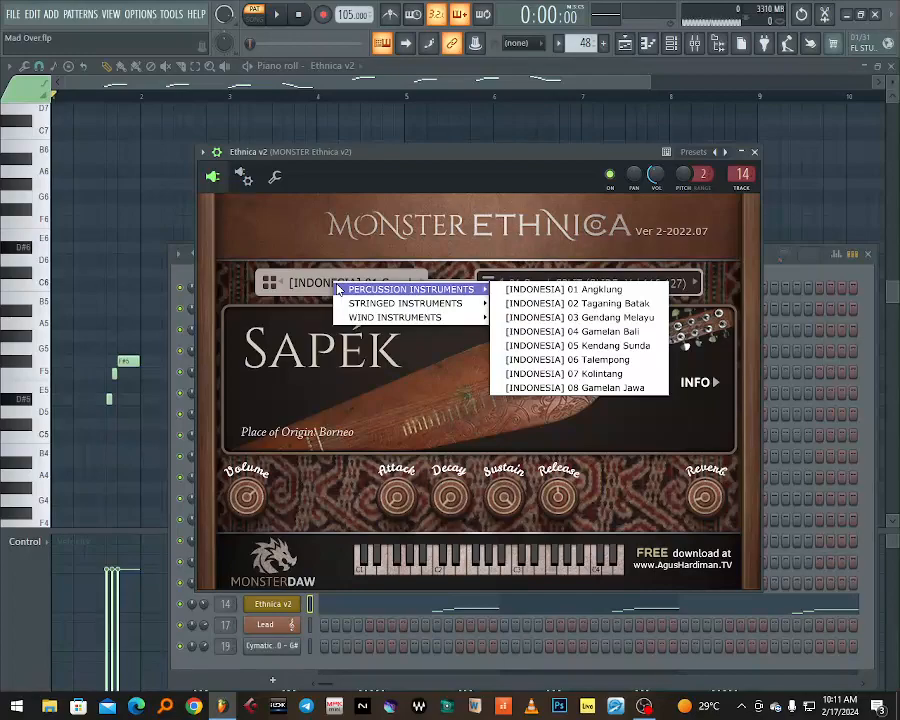
click(405, 237)
click(390, 281)
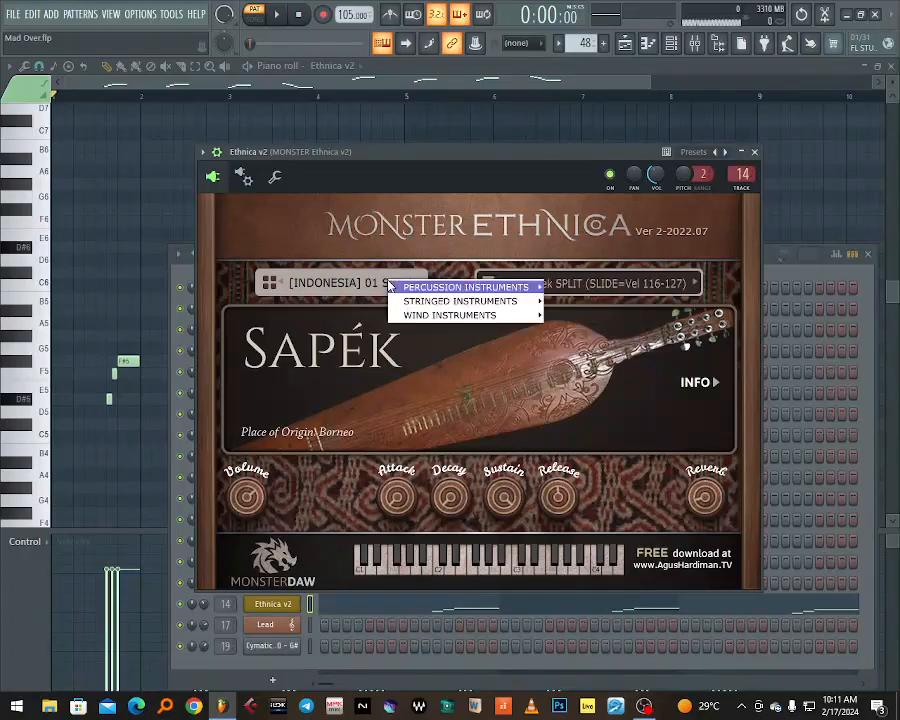
mouse_move(444, 304)
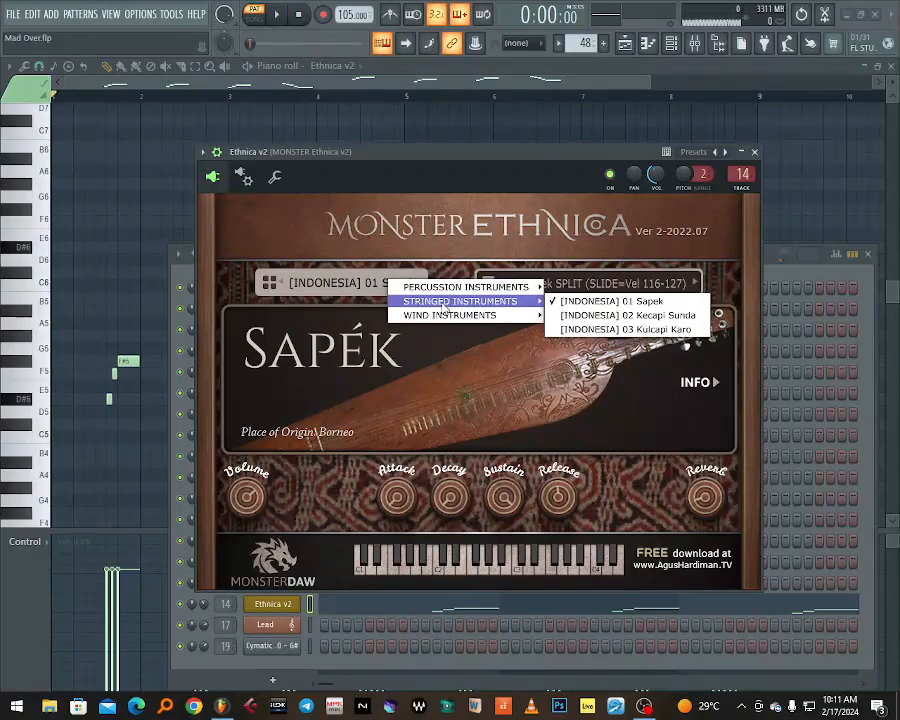
click(661, 302)
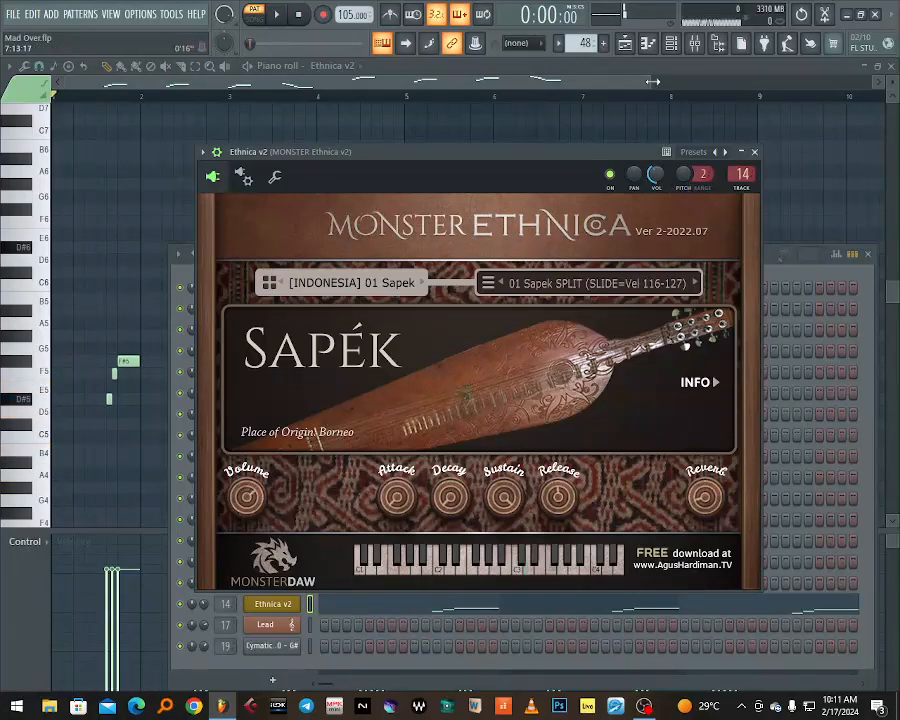
Inspect Fruity Compressor, Phaser, Delay 3 and Reeverb 2 on the MONSTER Ethnica v2 mixer track, and play the pattern through them.
click(695, 44)
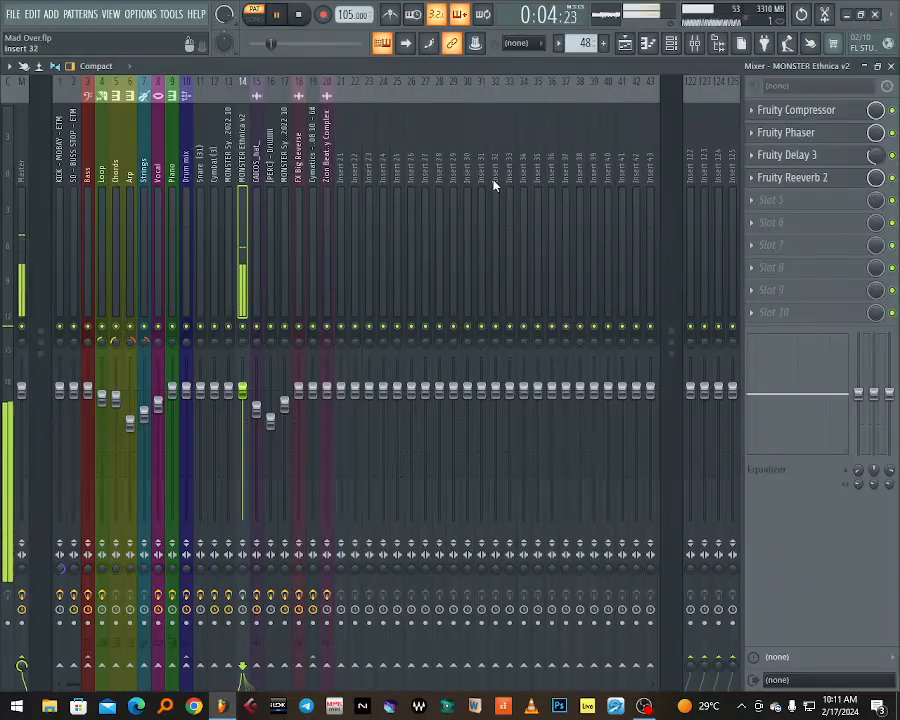
click(822, 111)
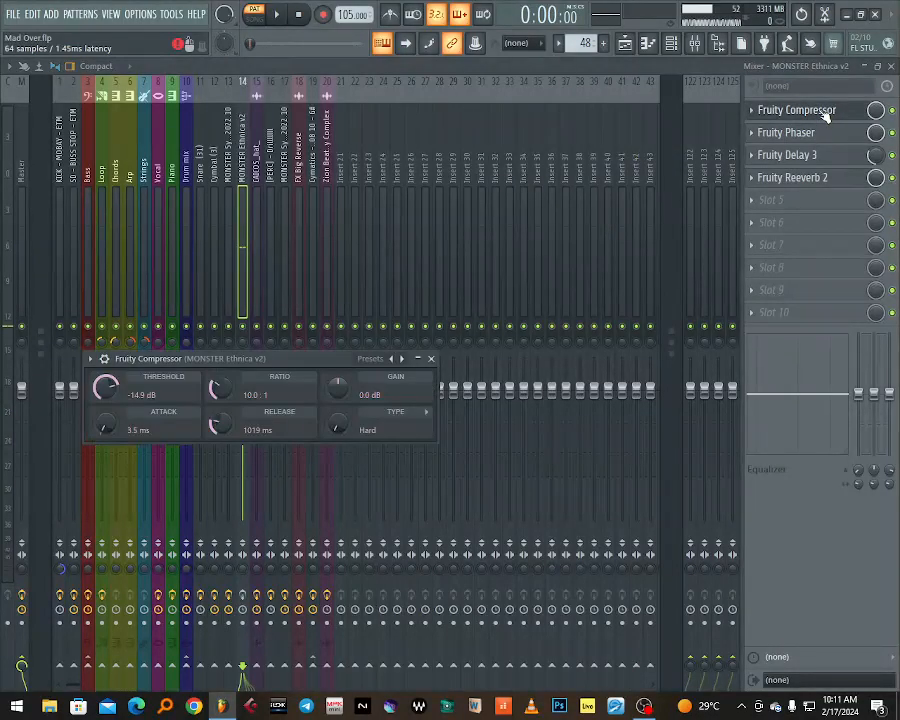
drag(300, 364, 380, 335)
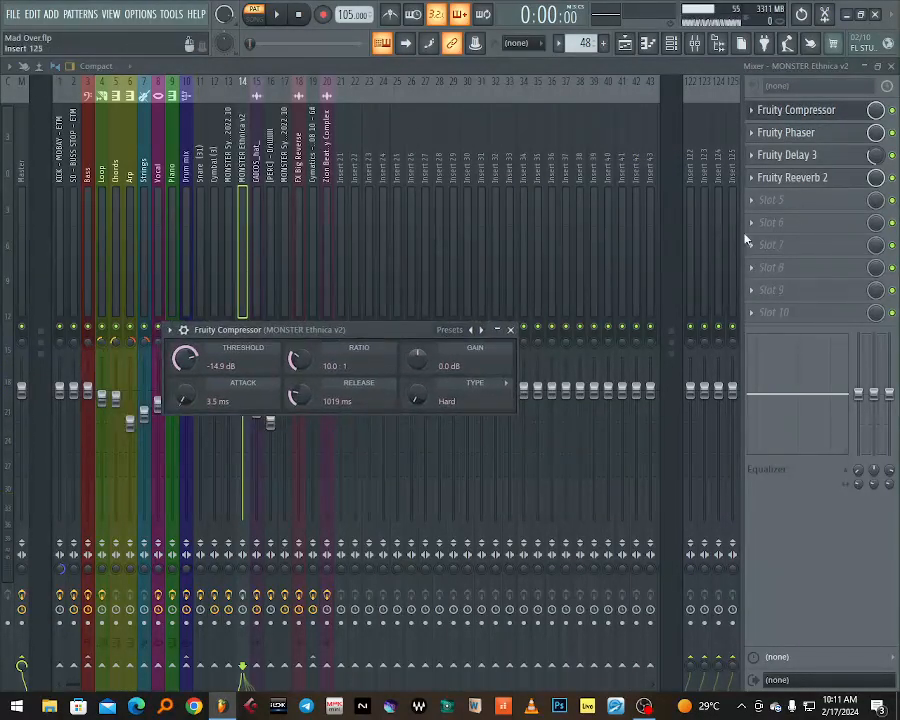
click(810, 134)
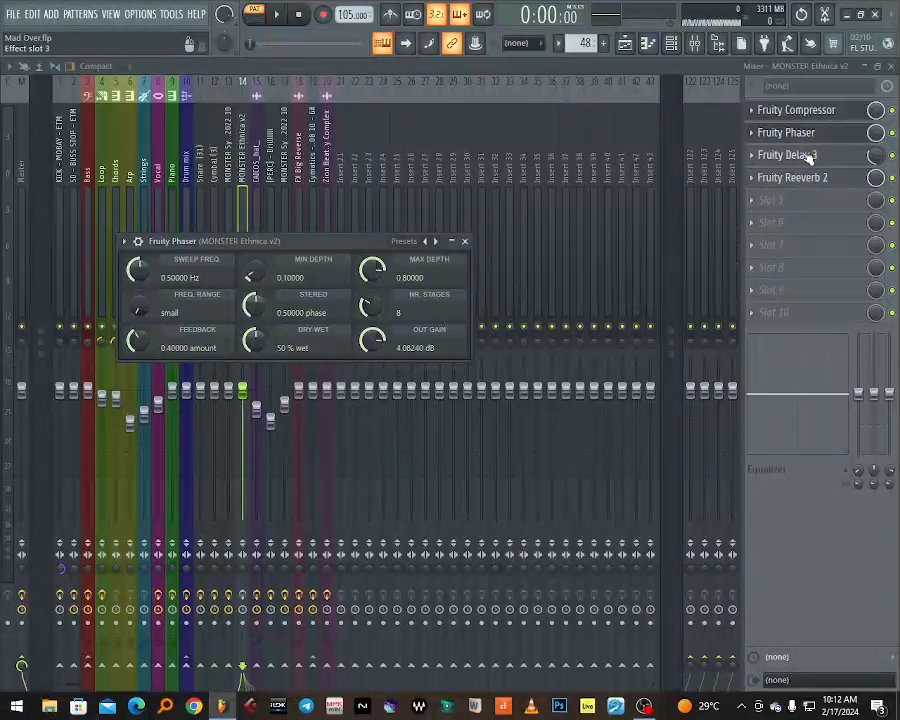
click(808, 157)
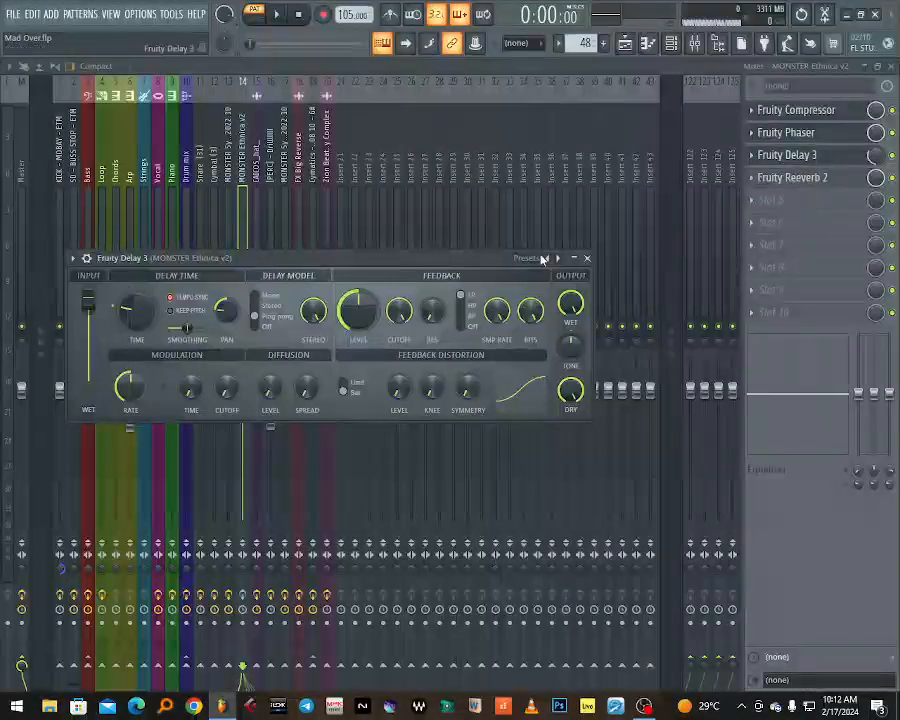
drag(446, 266, 612, 221)
click(820, 179)
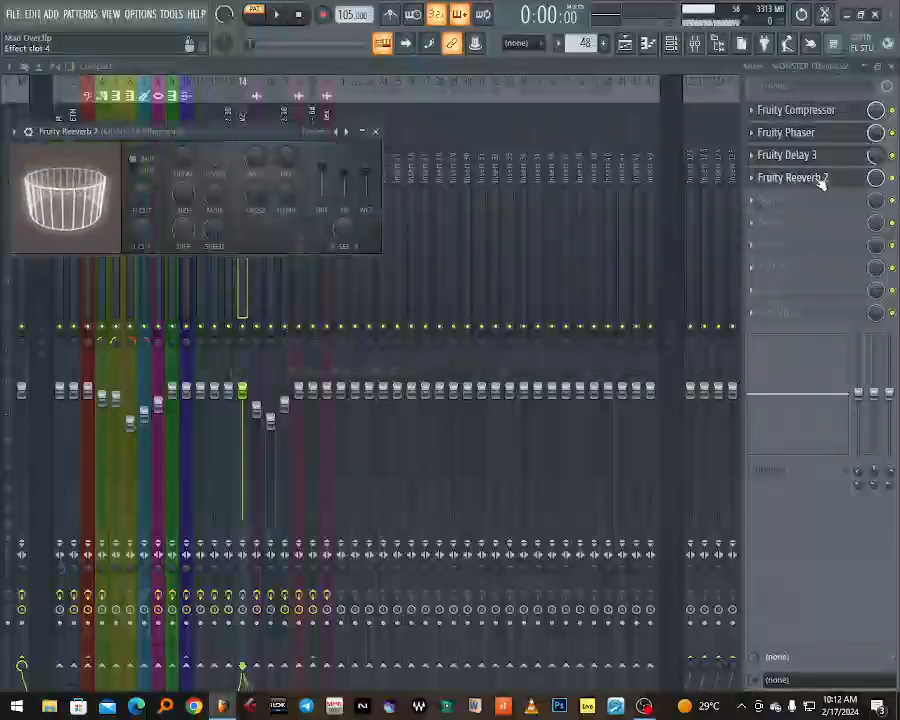
drag(277, 141, 333, 148)
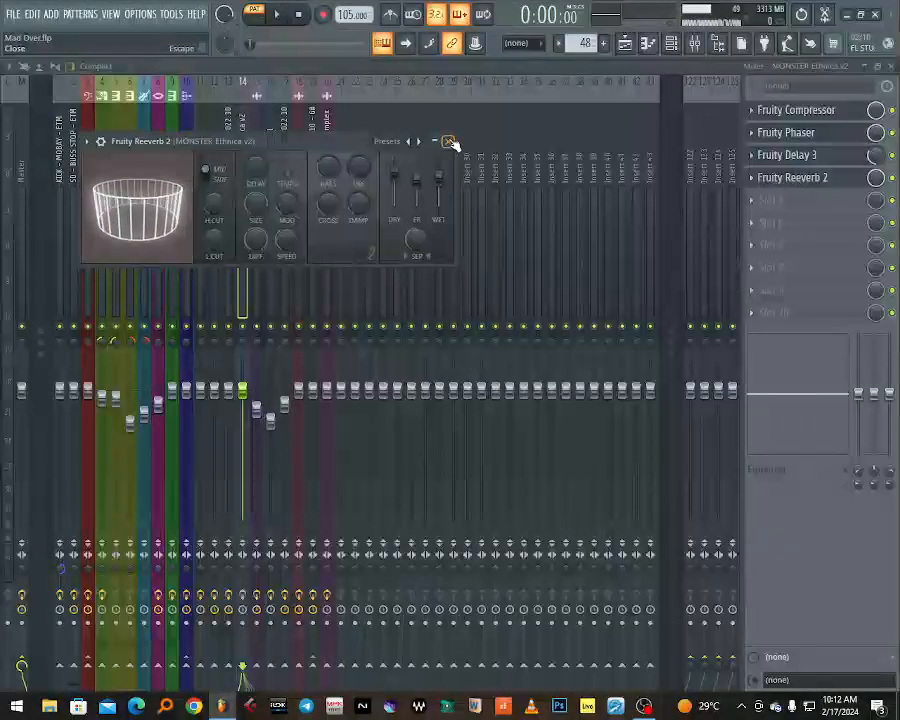
click(447, 141)
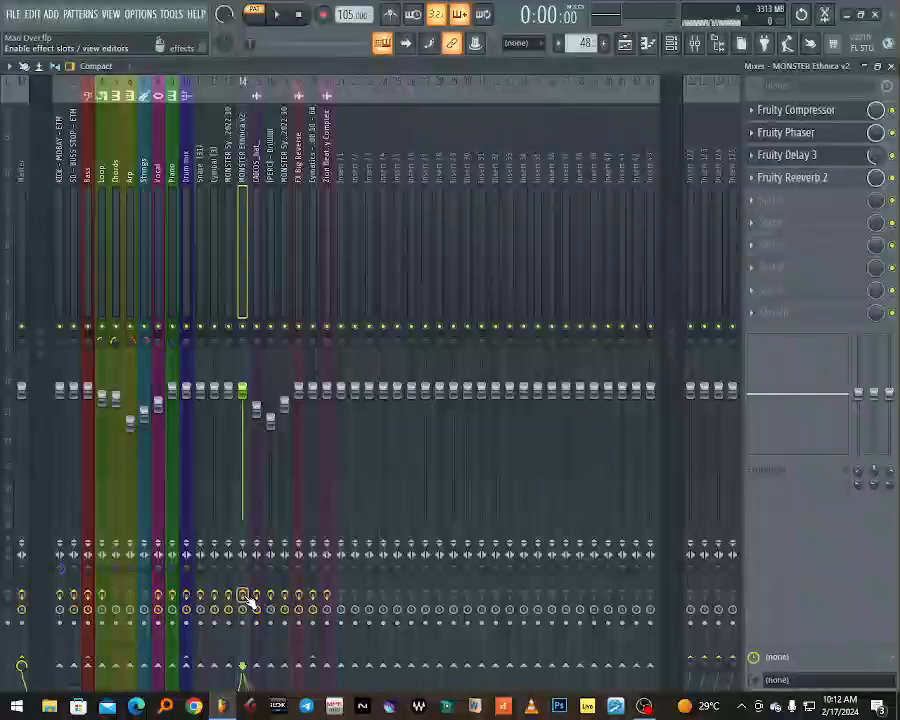
key(space)
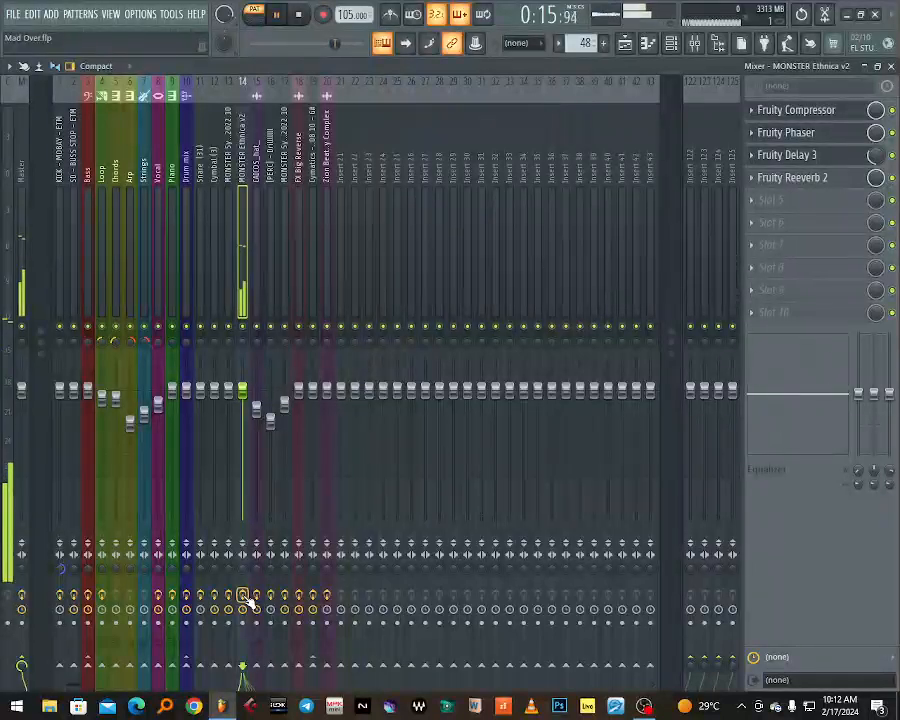
key(space)
Move the song position to bar 73 in the playlist and view the Lead pattern's notes from its first bar.
click(624, 43)
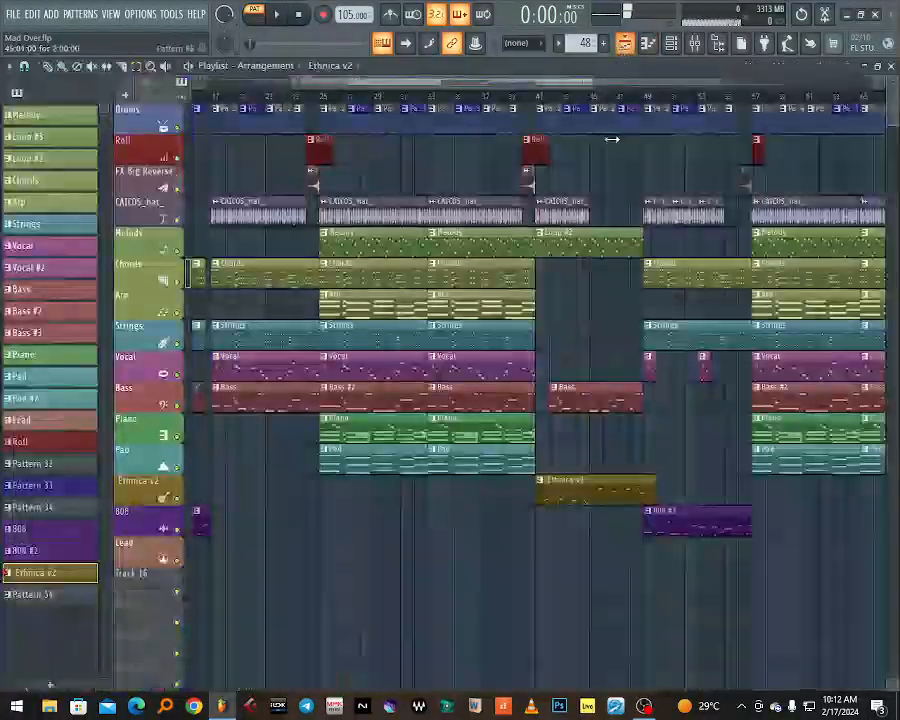
drag(586, 81, 782, 67)
click(518, 95)
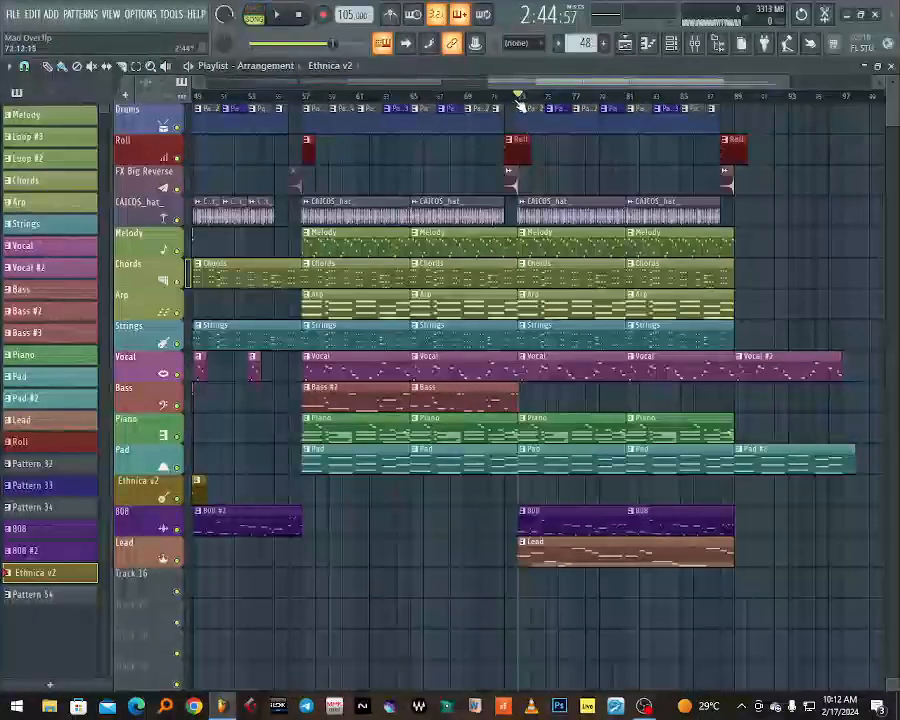
double_click(565, 540)
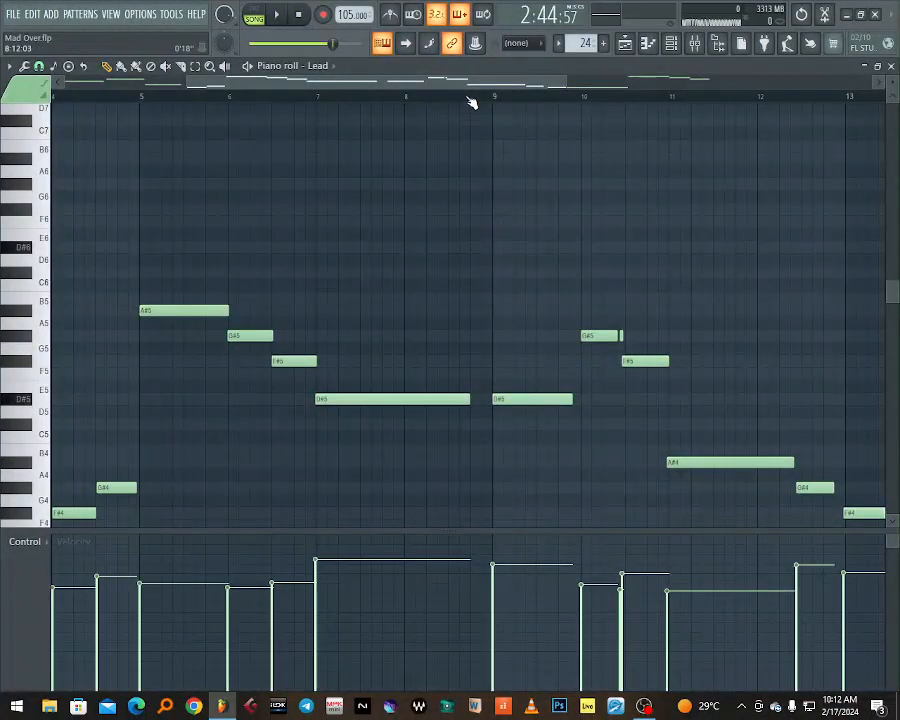
drag(472, 84, 222, 84)
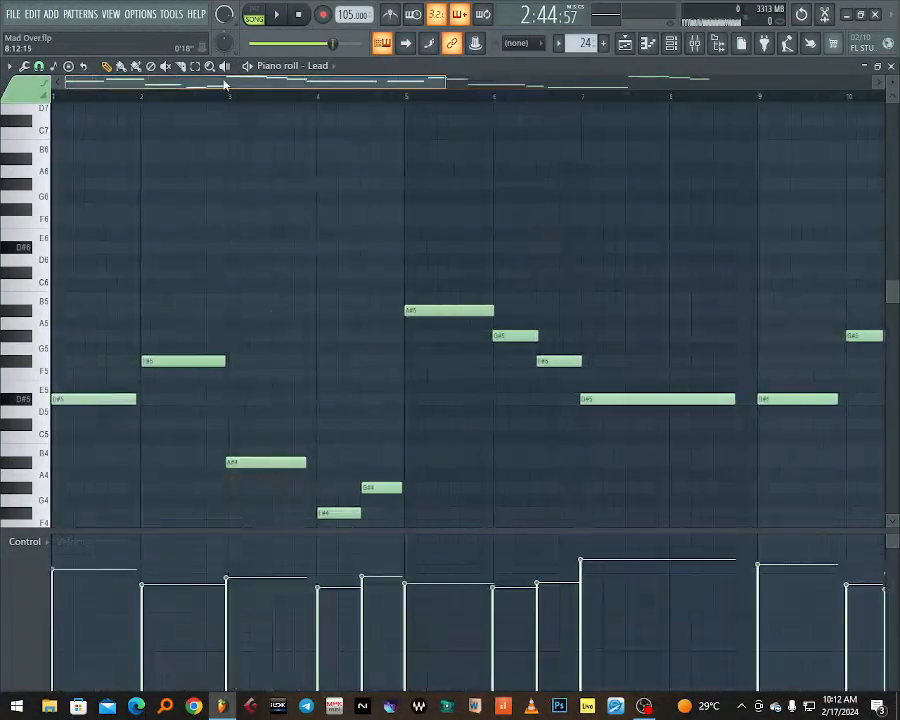
Return to the playlist and play the full mix from bar 40 through the Ethnica v2 section.
click(624, 43)
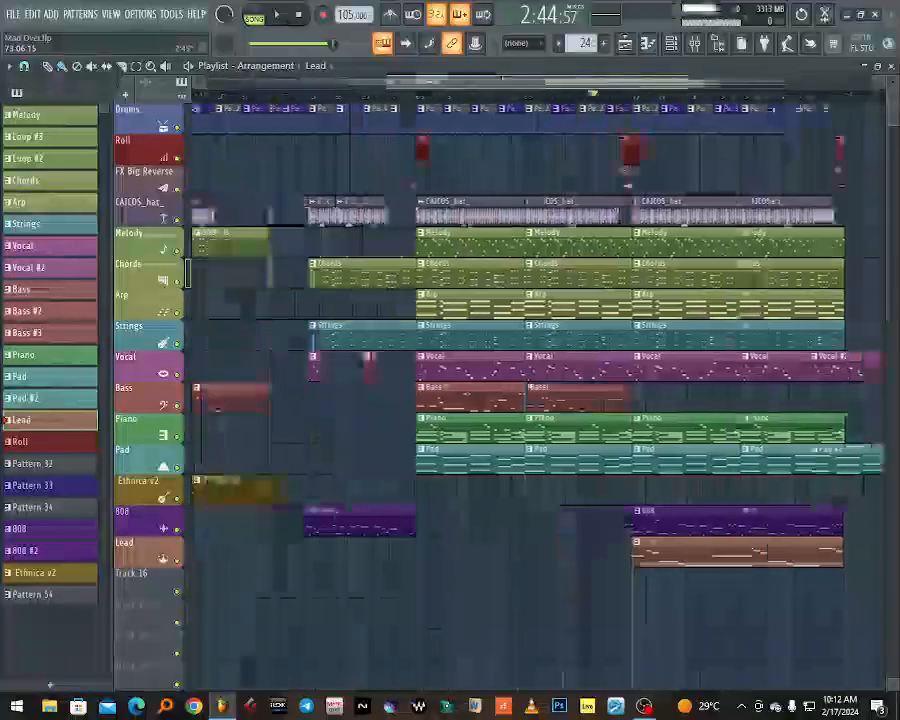
click(484, 100)
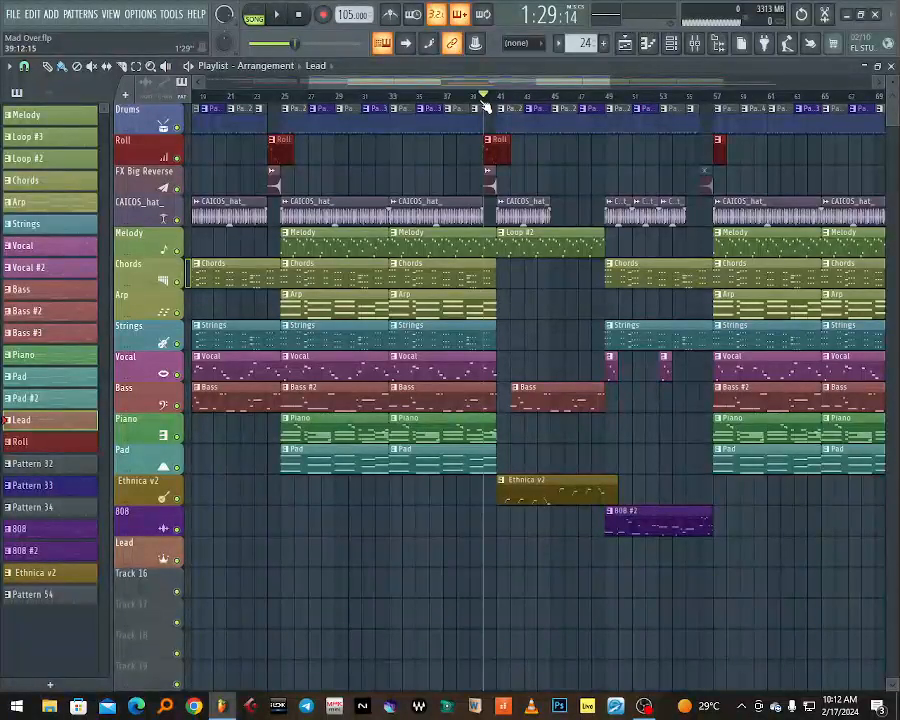
key(space)
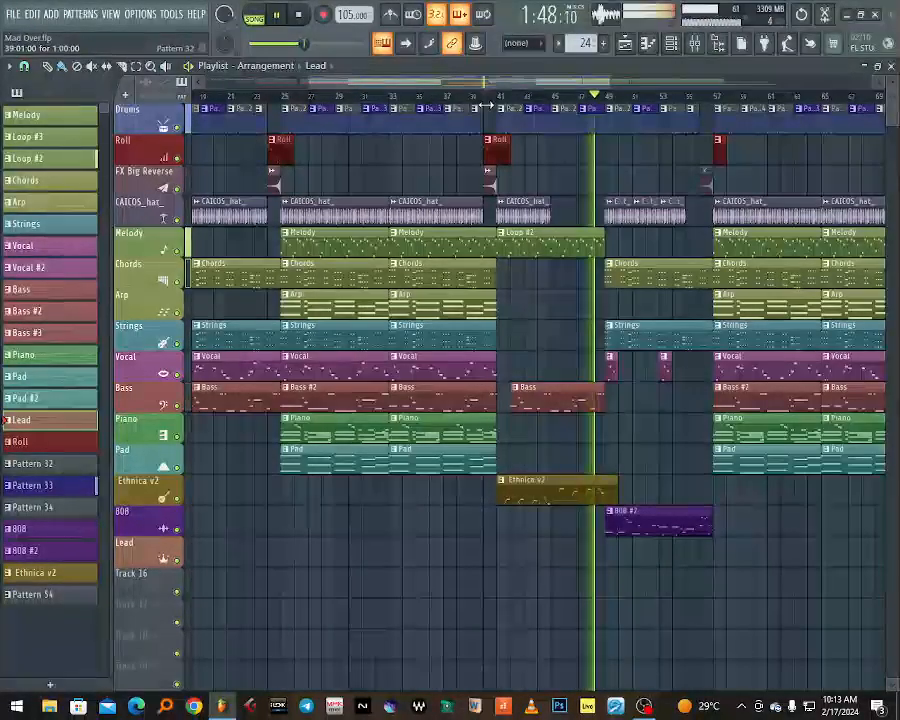
click(484, 100)
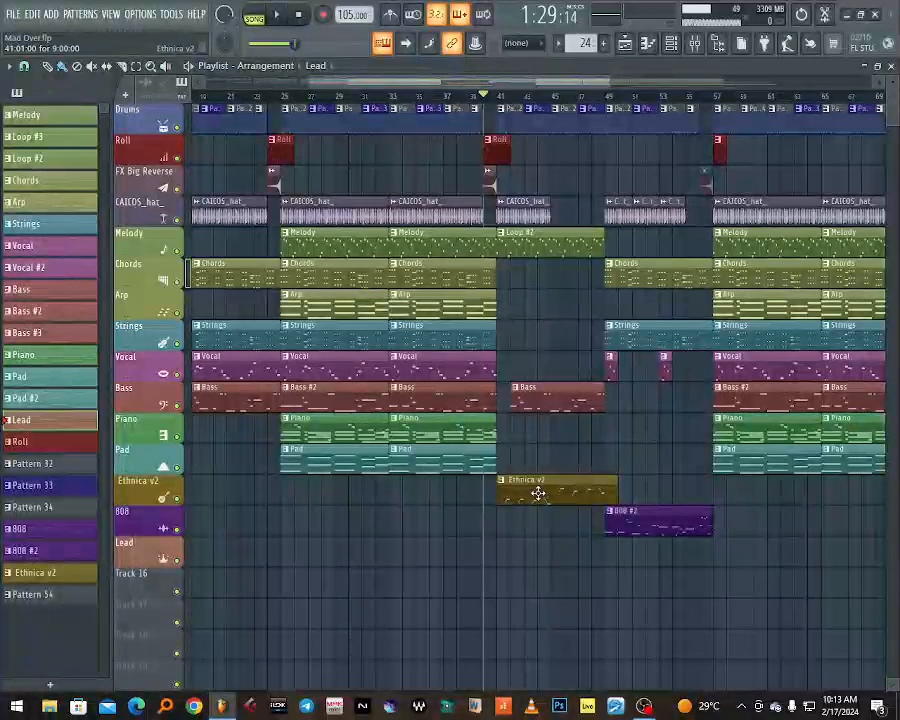
Move the song position to bar 33, play the Melody pattern's Loop notes on their own, and return to the playlist.
click(394, 98)
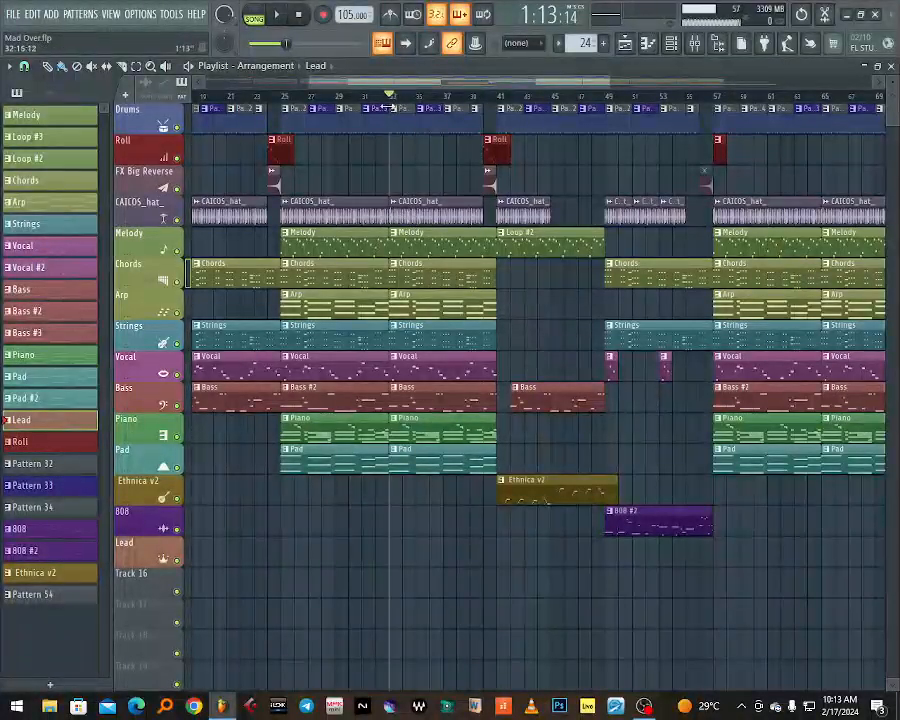
double_click(412, 237)
drag(434, 86, 265, 92)
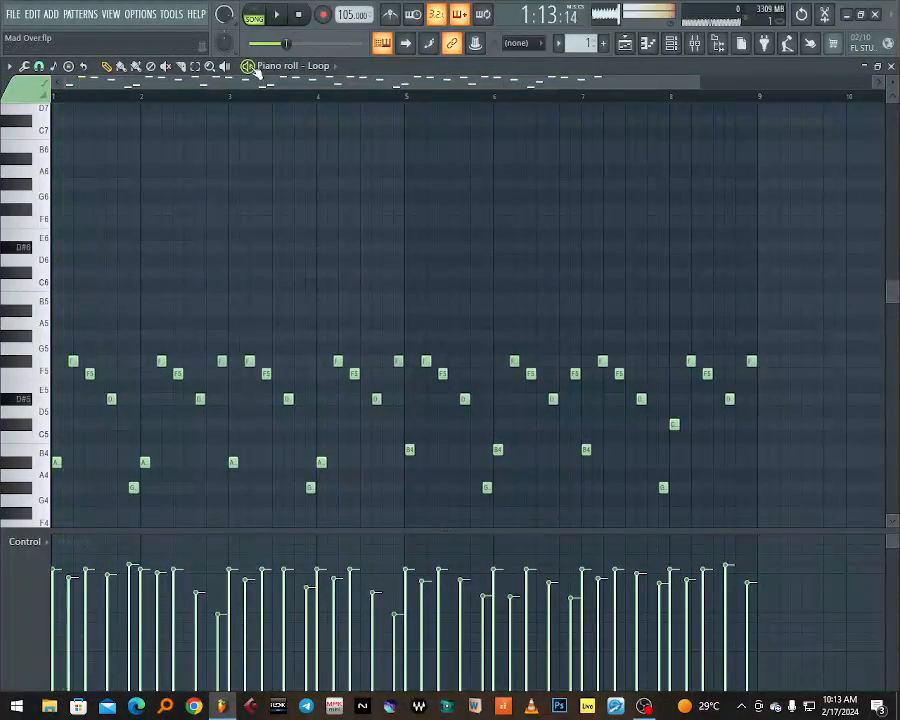
click(250, 68)
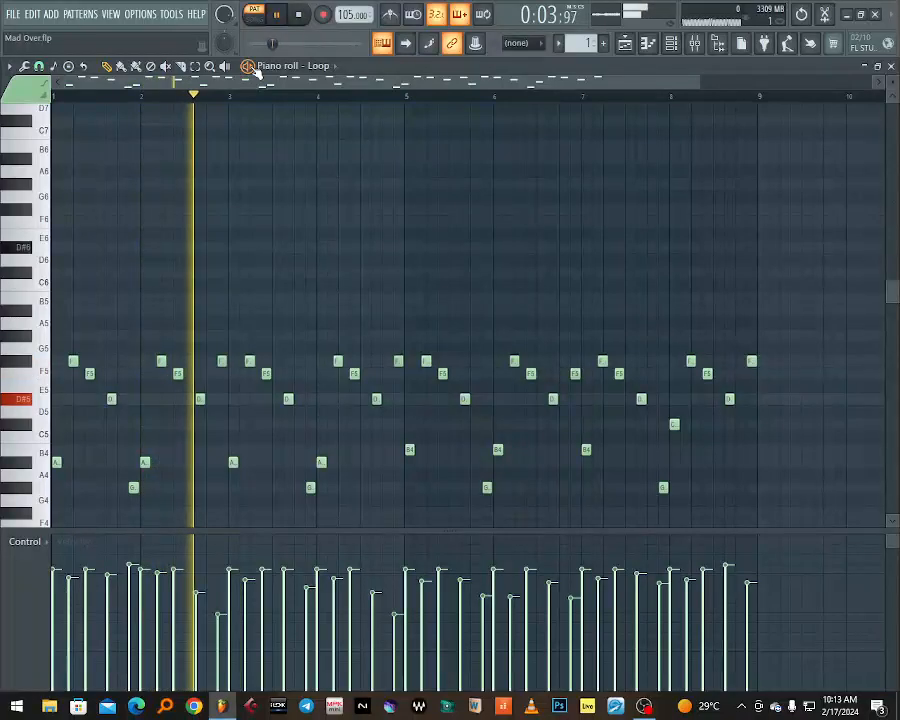
key(space)
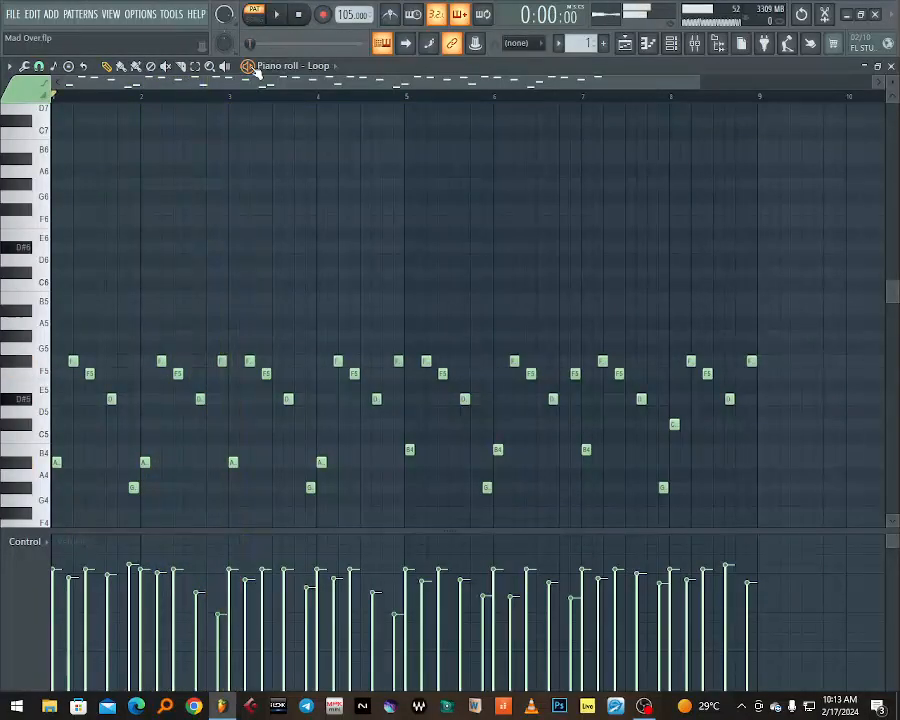
click(644, 46)
click(635, 45)
click(635, 45)
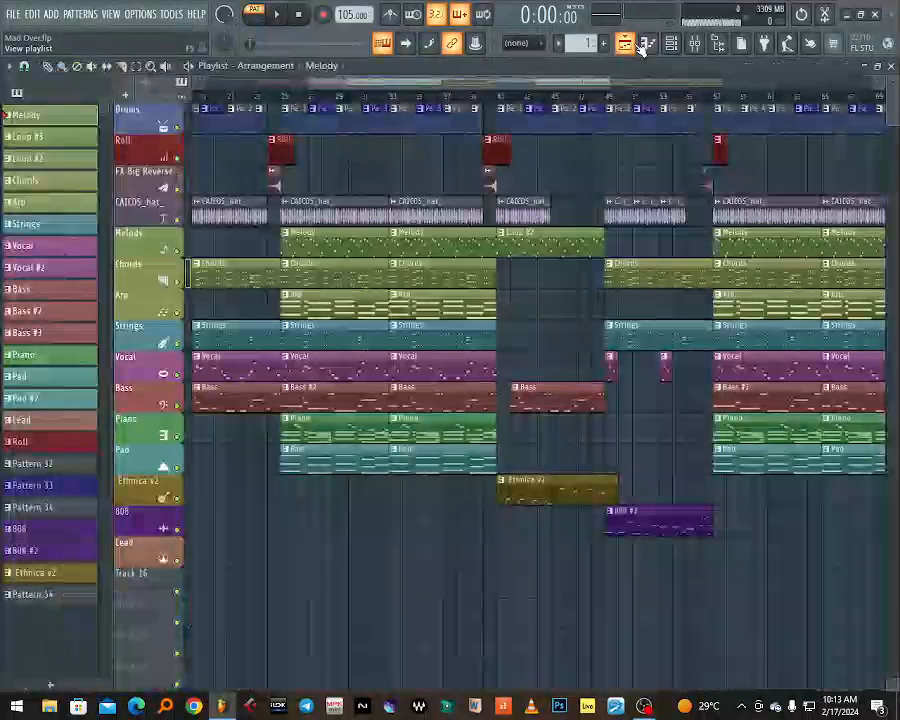
Open the Loop #2 pattern's lower-octave notes, play them on their own, and return to the playlist.
double_click(539, 233)
drag(533, 83, 290, 87)
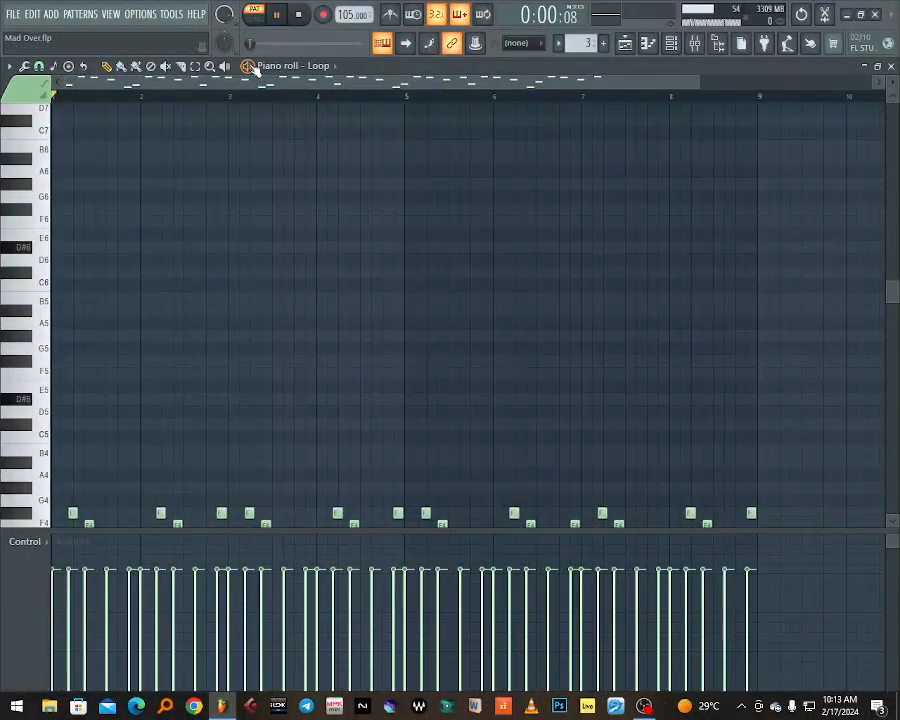
key(space)
scroll(335, 245, down, 4)
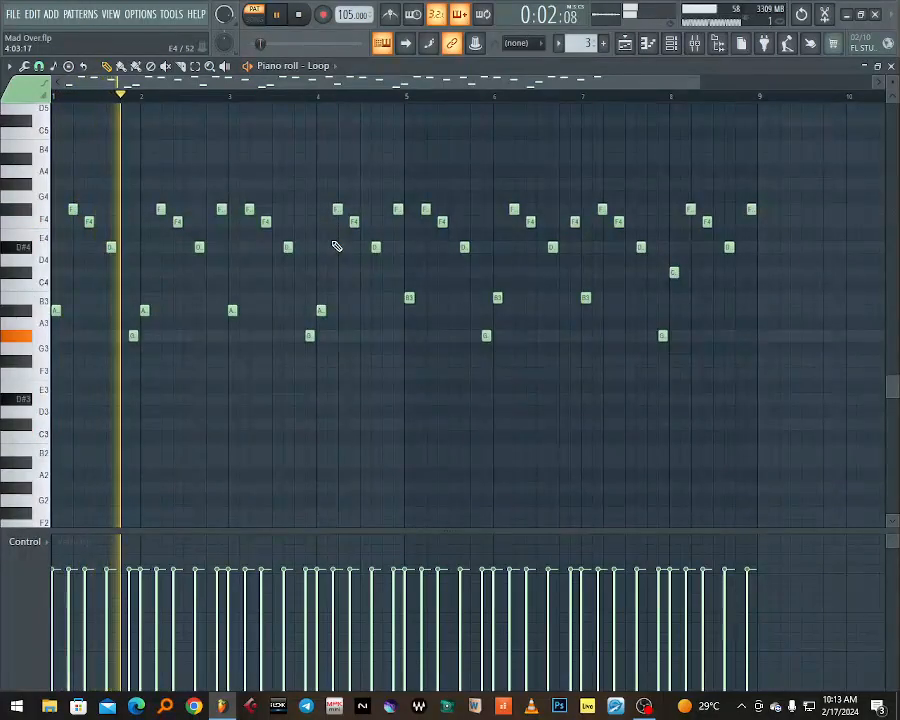
key(space)
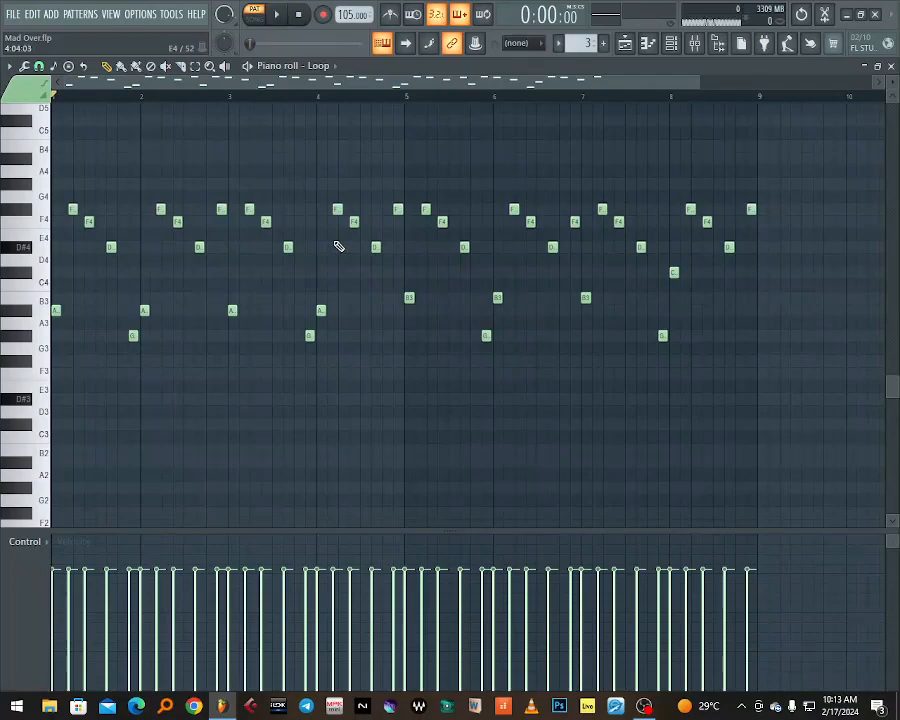
click(625, 45)
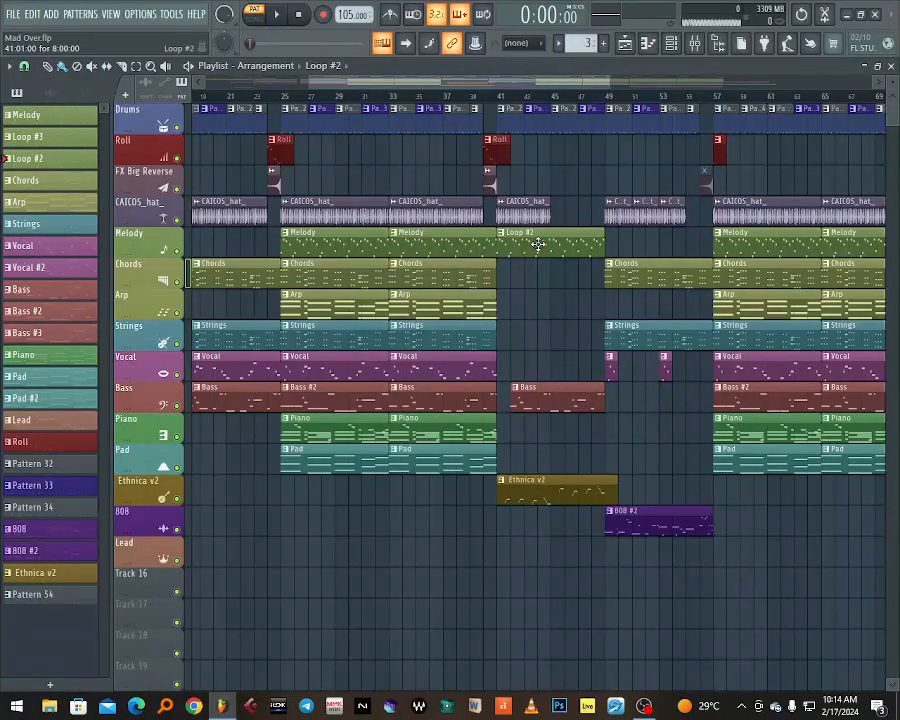
Play the full mix from bar 72 into the section where the Lead pattern comes in.
drag(603, 88, 778, 82)
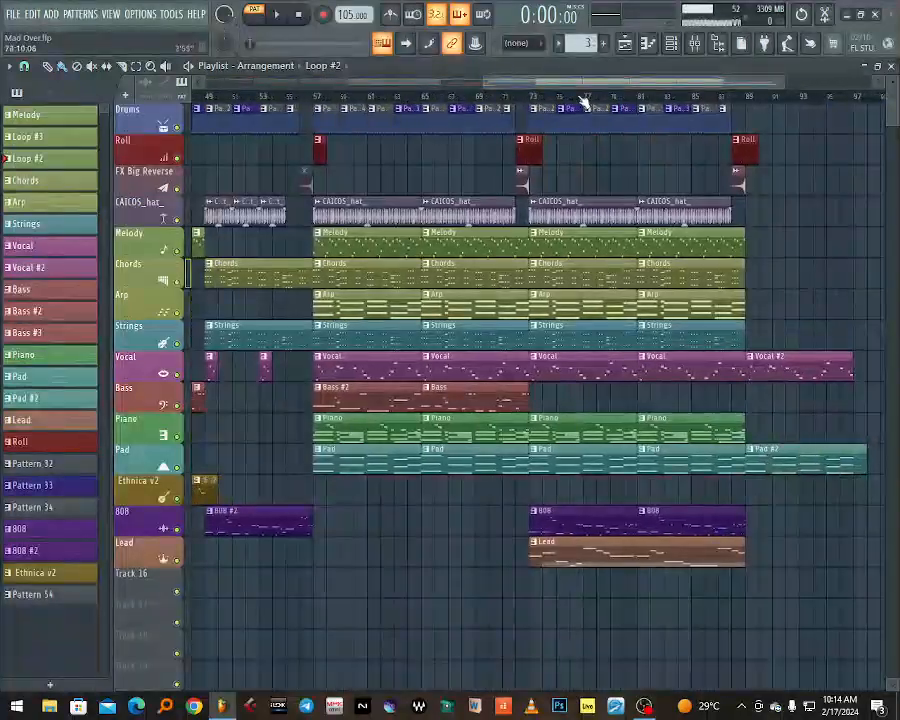
click(519, 97)
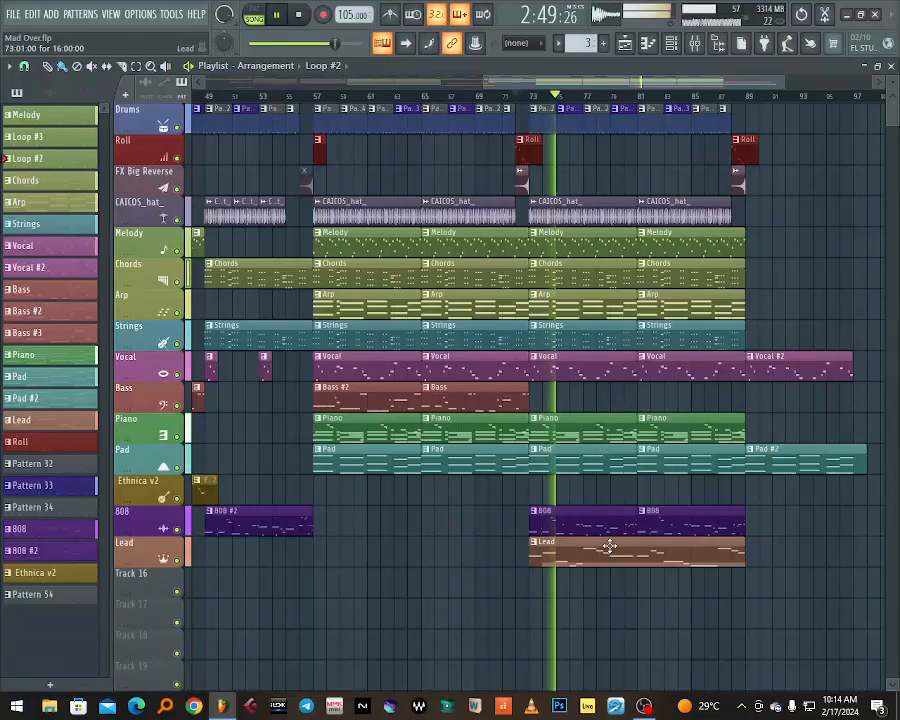
key(space)
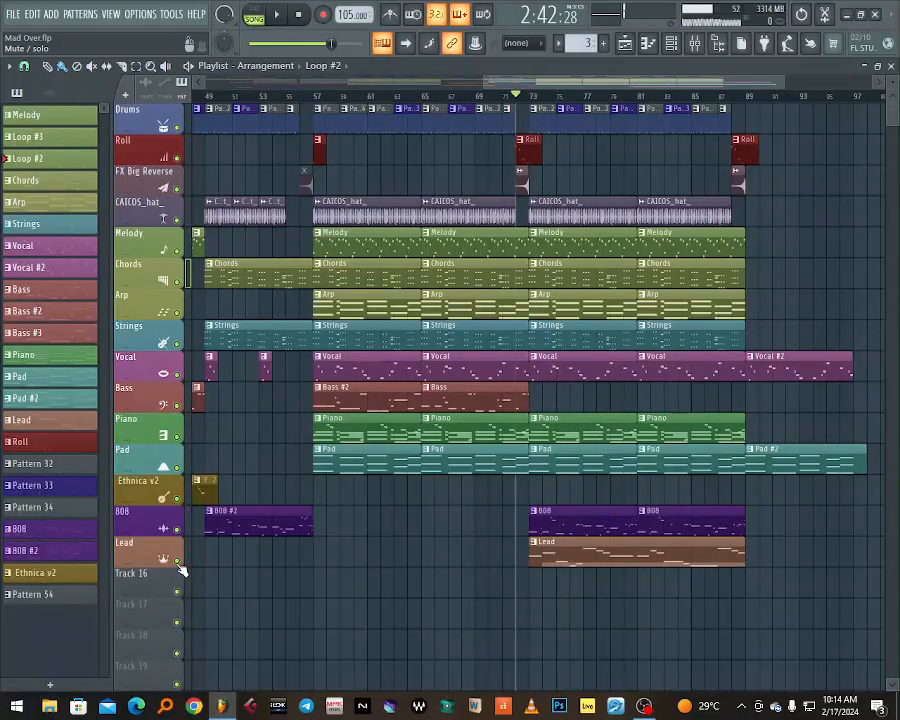
Solo the Lead track in the playlist and play it on its own from bar 73.
right_click(176, 562)
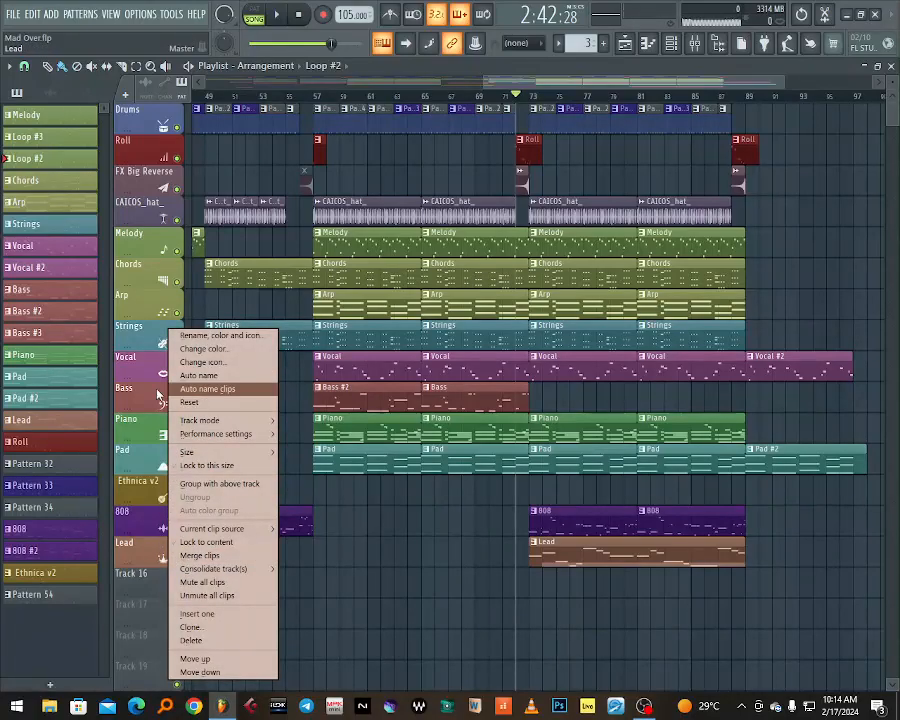
drag(142, 408, 141, 386)
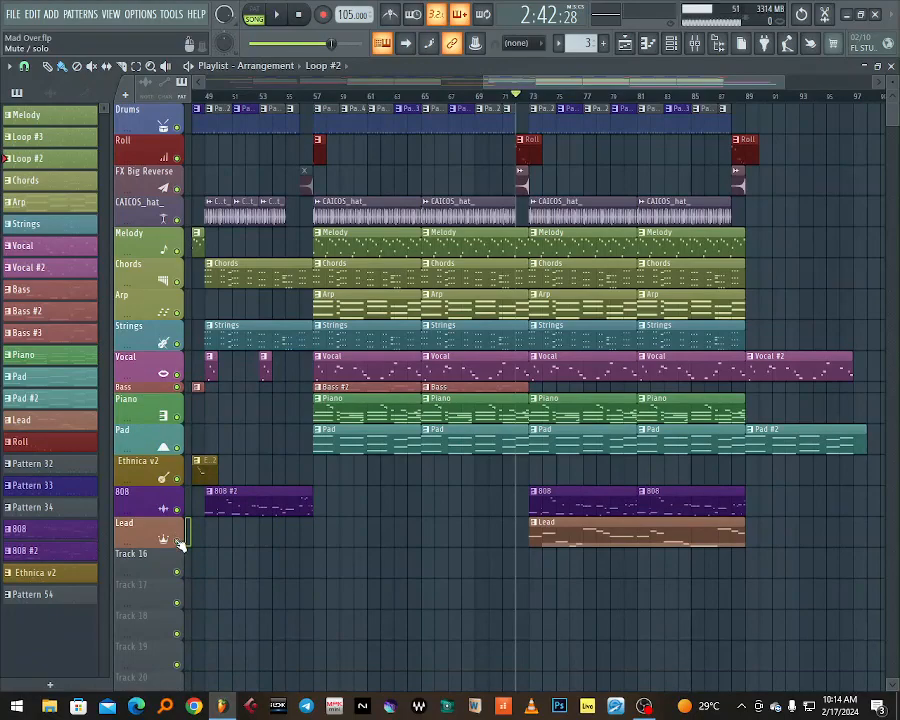
ctrl+click(178, 541)
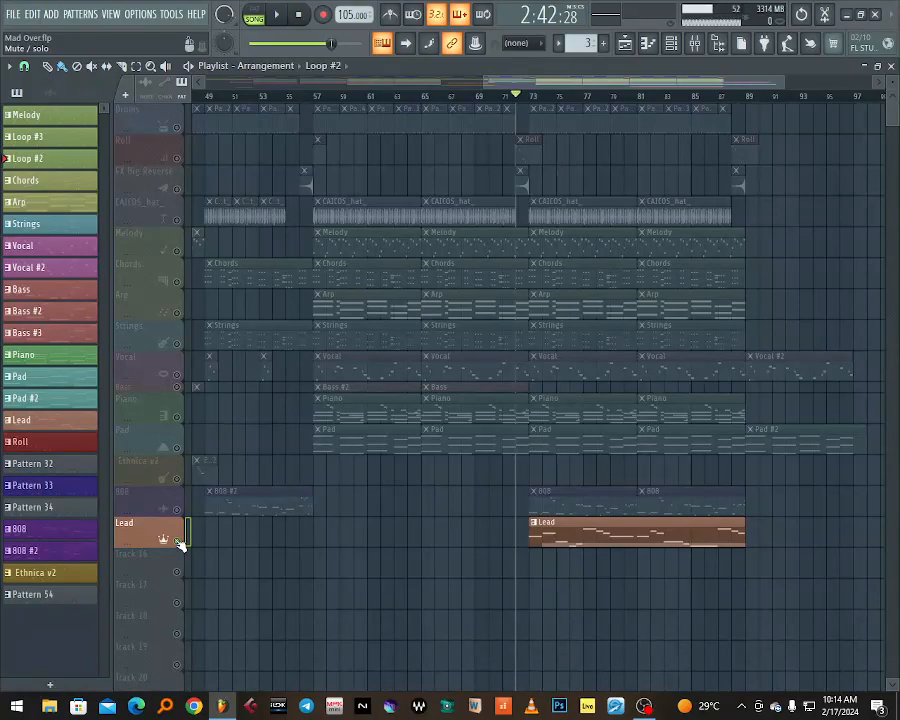
drag(638, 83, 311, 81)
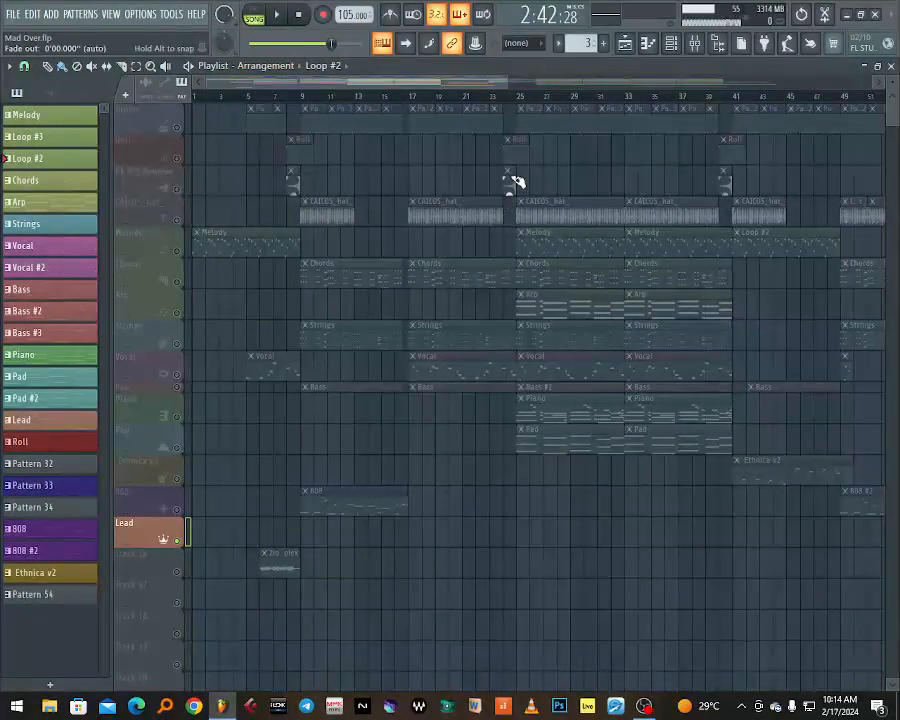
drag(460, 82, 714, 85)
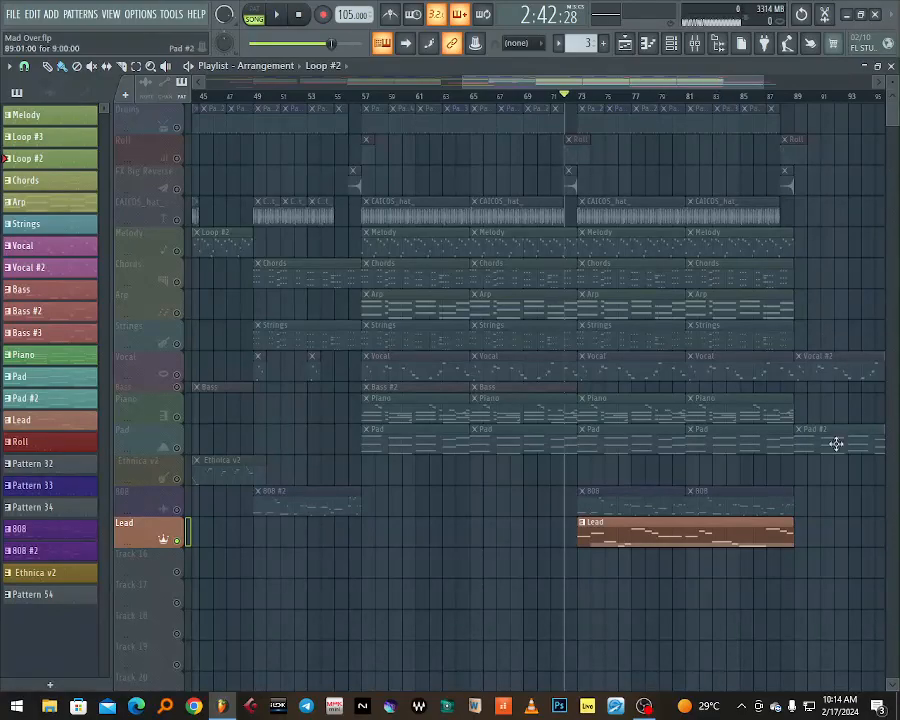
click(577, 97)
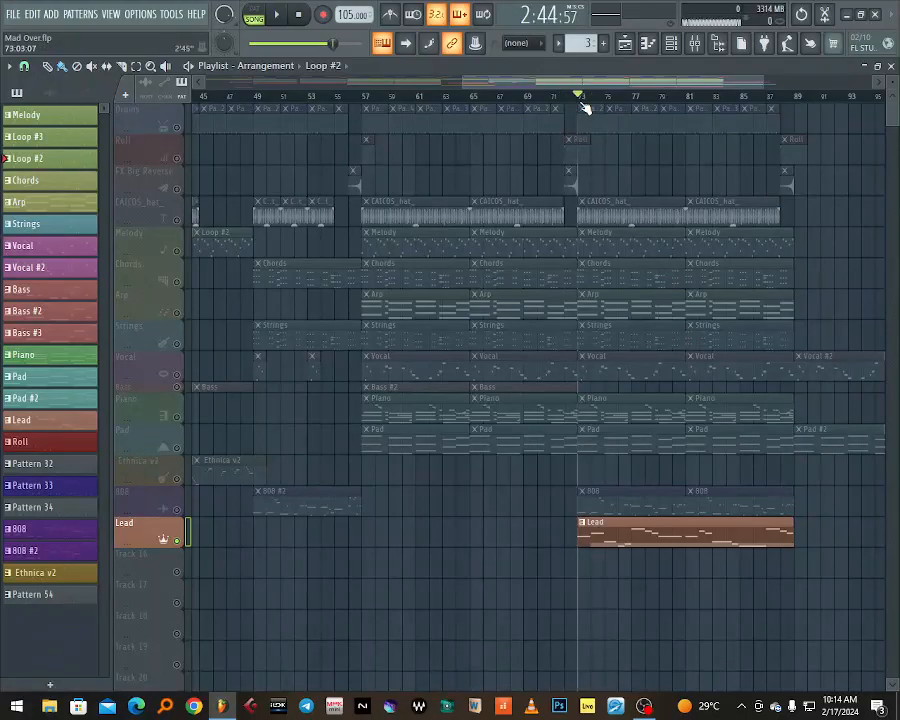
key(space)
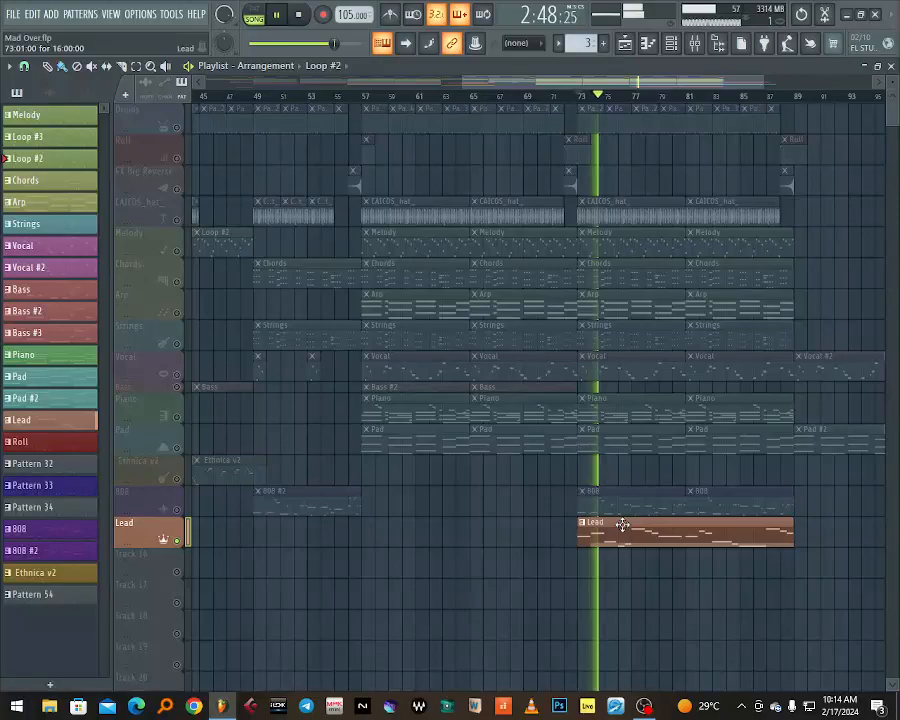
key(space)
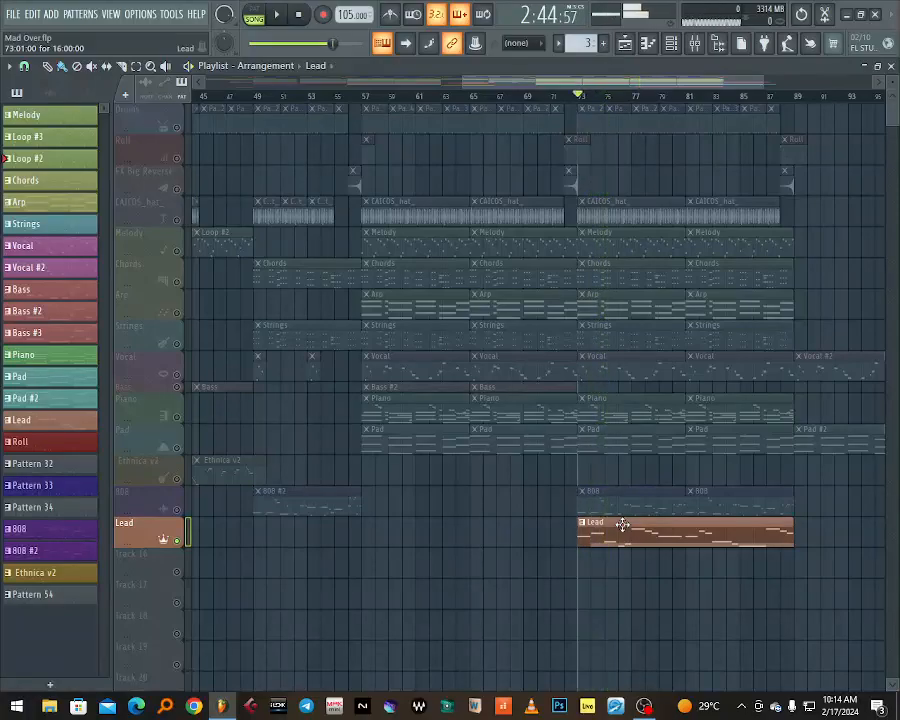
Open the Lead pattern's notes in the piano roll and view them from the first bar.
double_click(617, 525)
drag(488, 89, 268, 95)
scroll(597, 217, up, 4)
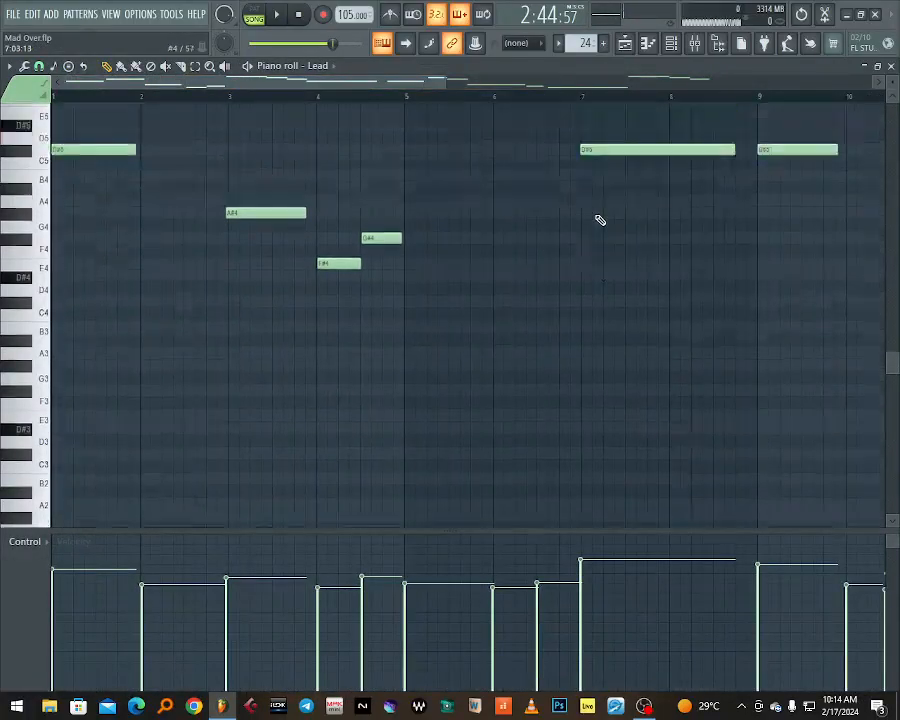
Open the Lead channel's MONSTER Synth and view its Night Terror Bee preset in the LEAD preset list.
key(F6)
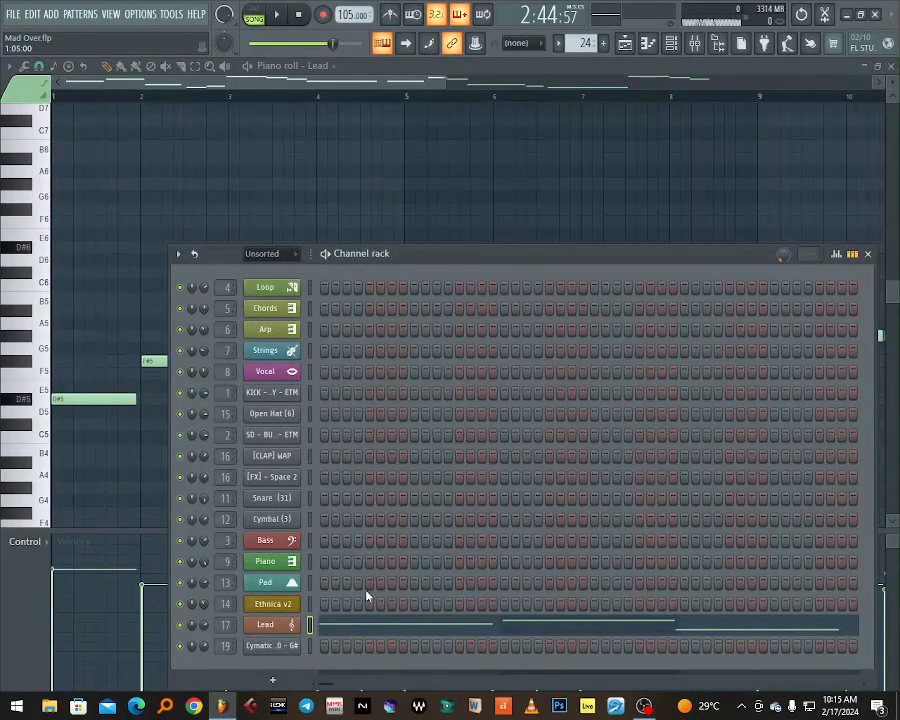
click(294, 626)
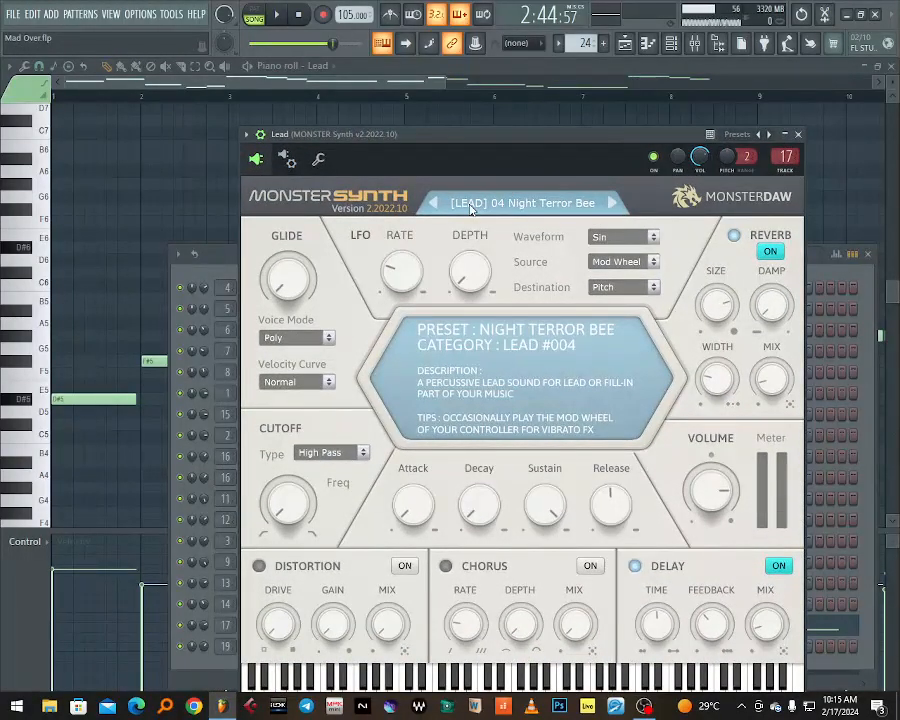
click(524, 206)
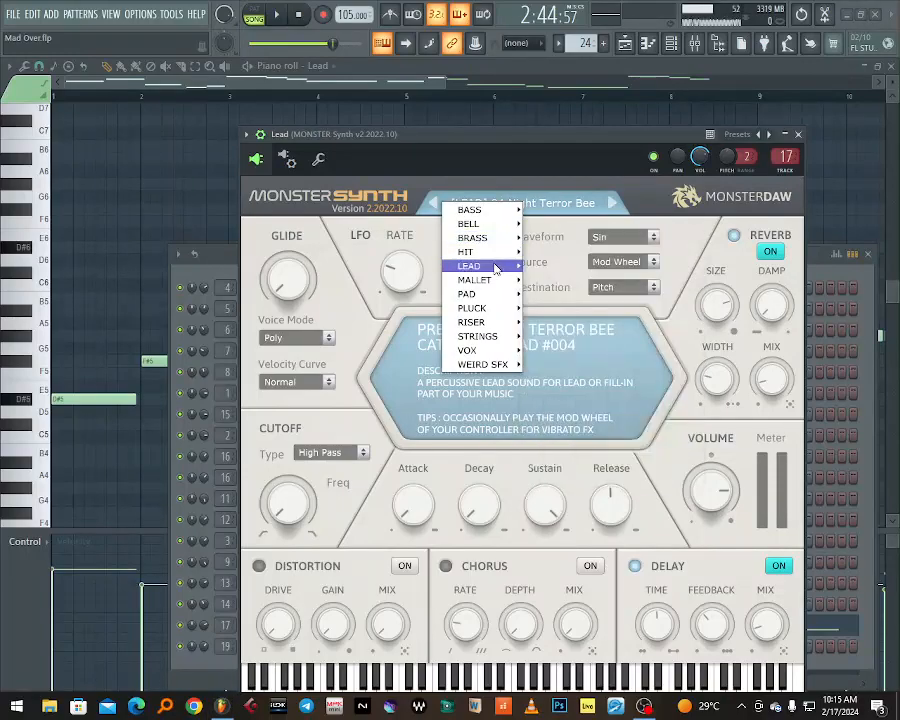
mouse_move(500, 268)
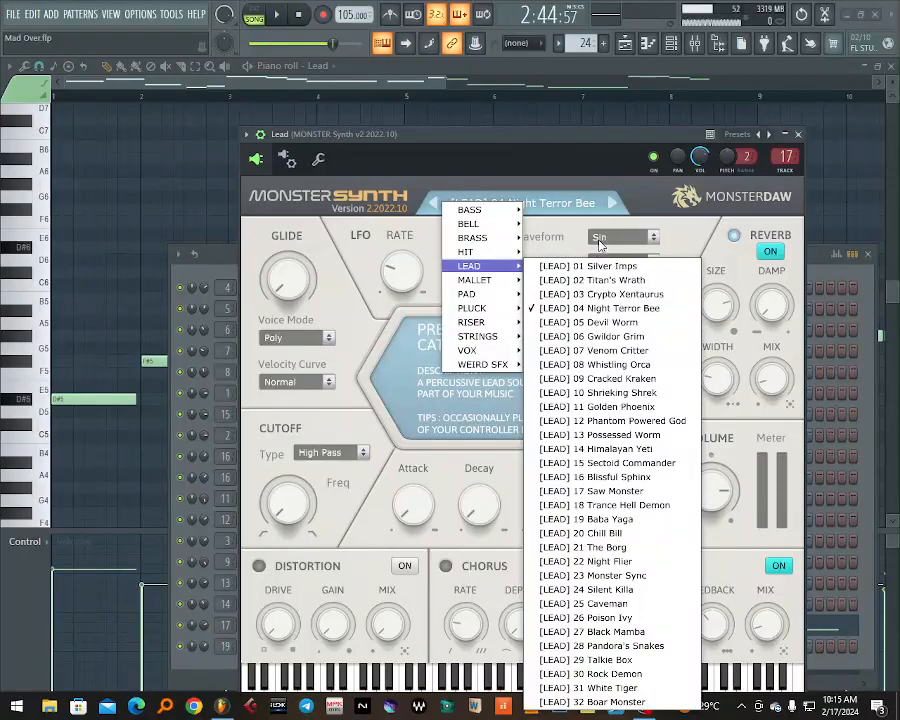
click(595, 144)
View the Fruity Compressor, Fruity Filter and Fruity Reeverb 2 settings on the Lead's mixer track 17.
click(695, 47)
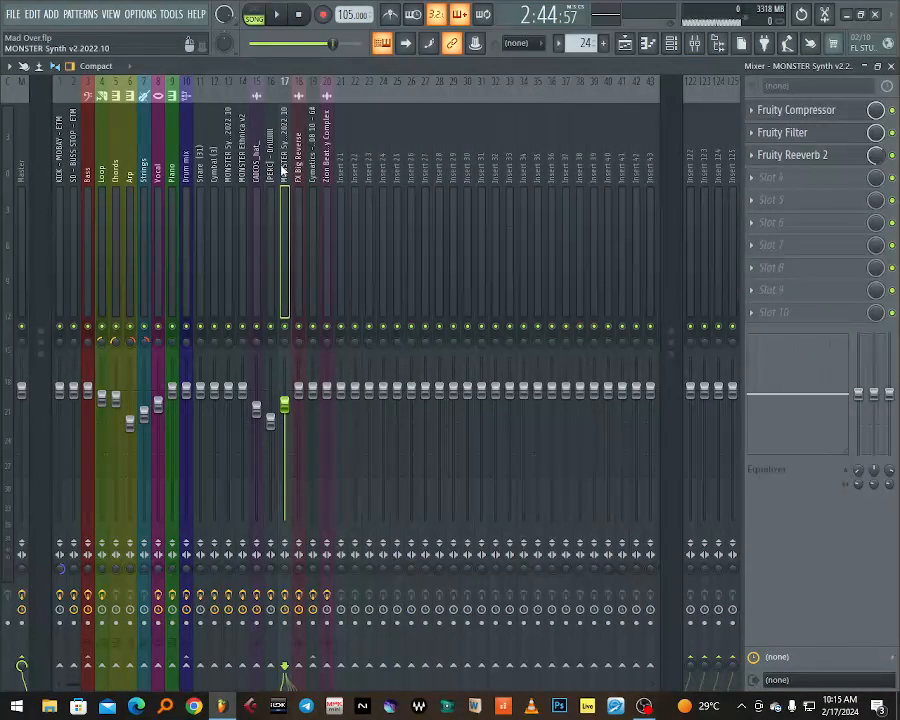
click(843, 120)
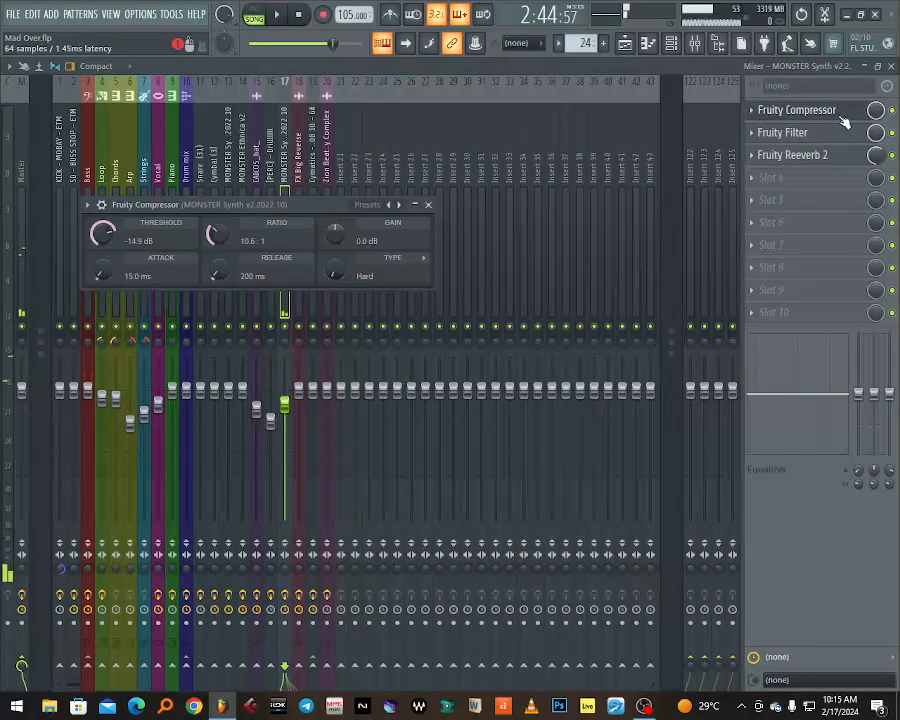
click(833, 133)
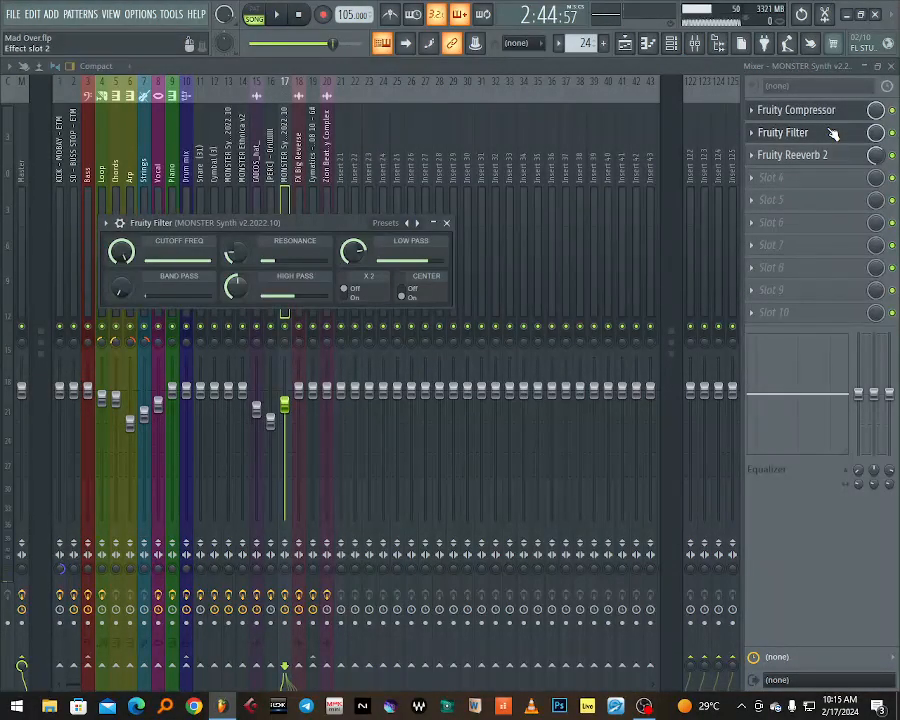
click(818, 155)
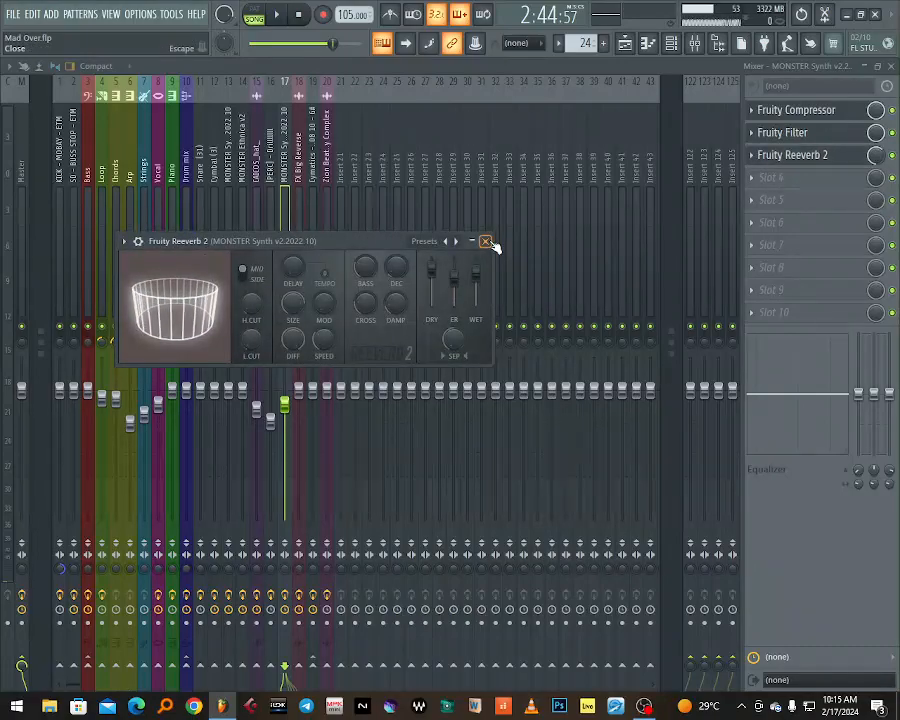
click(486, 242)
Play the soloed Lead with its mixer track's effects bypassed, and play it again with them enabled.
key(space)
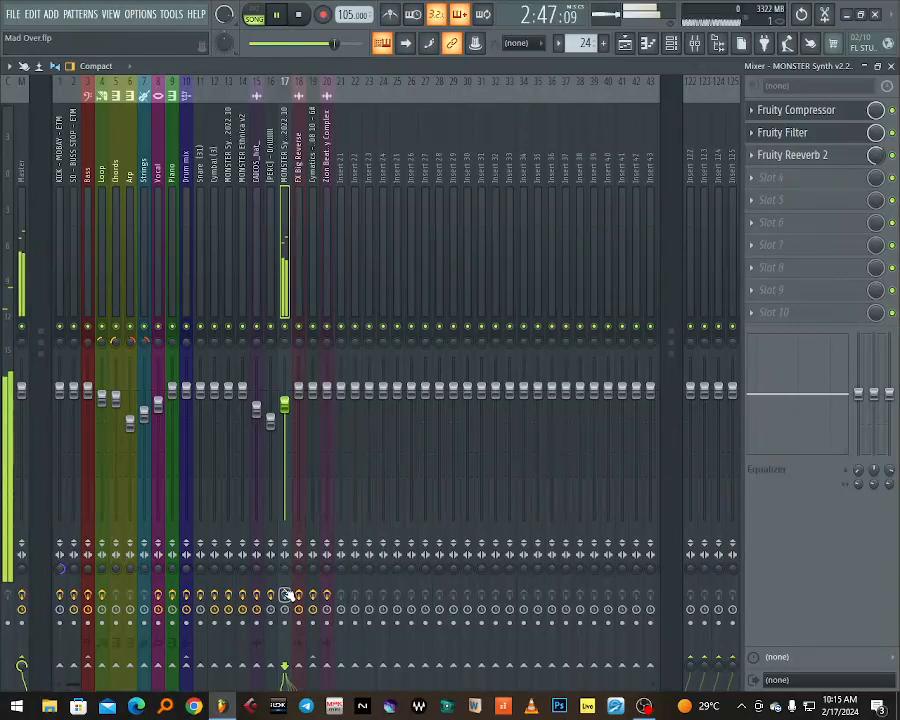
key(space)
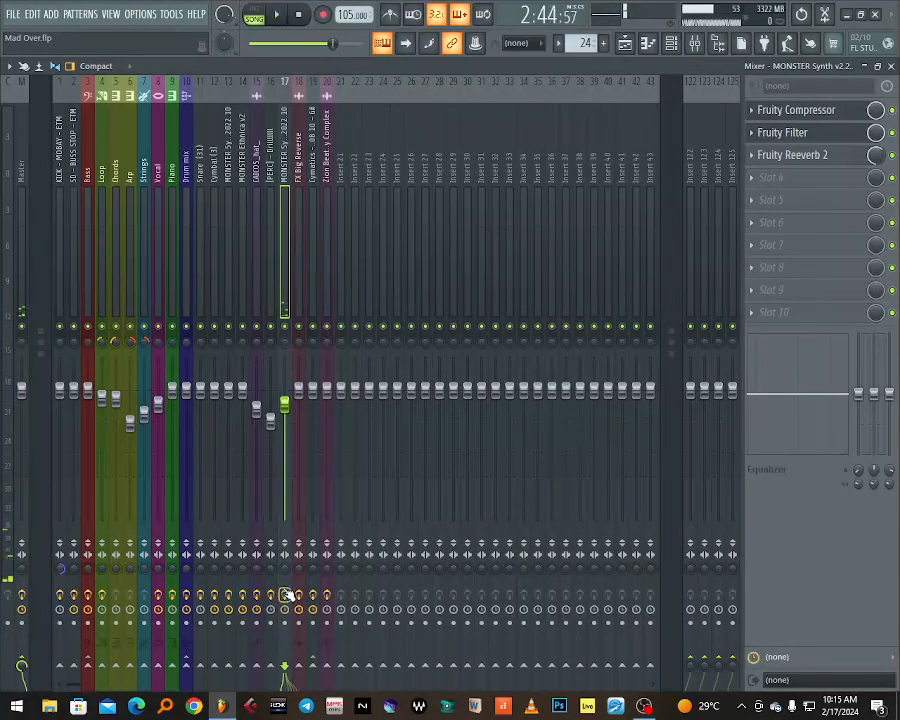
key(space)
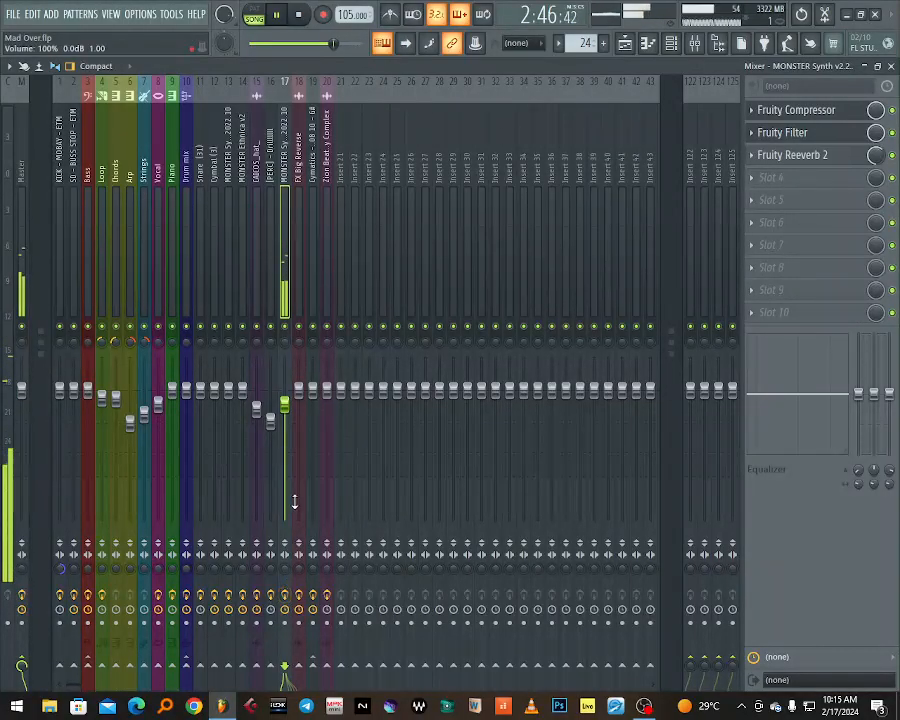
key(space)
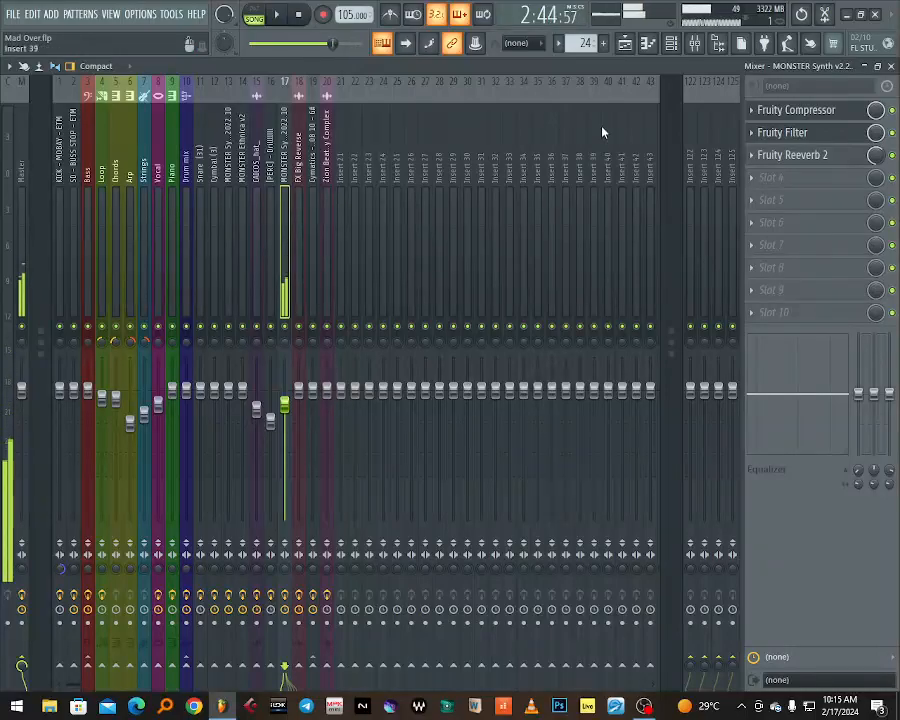
Restore the Bass track's full height in the playlist and unsolo the Lead track.
click(624, 43)
drag(713, 86, 799, 80)
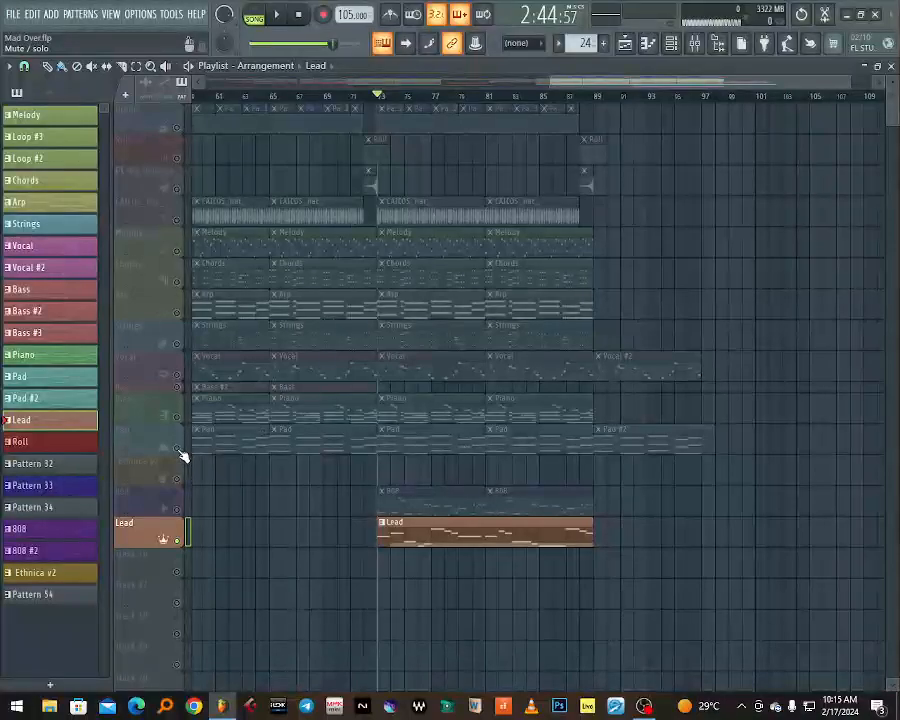
drag(161, 389, 168, 405)
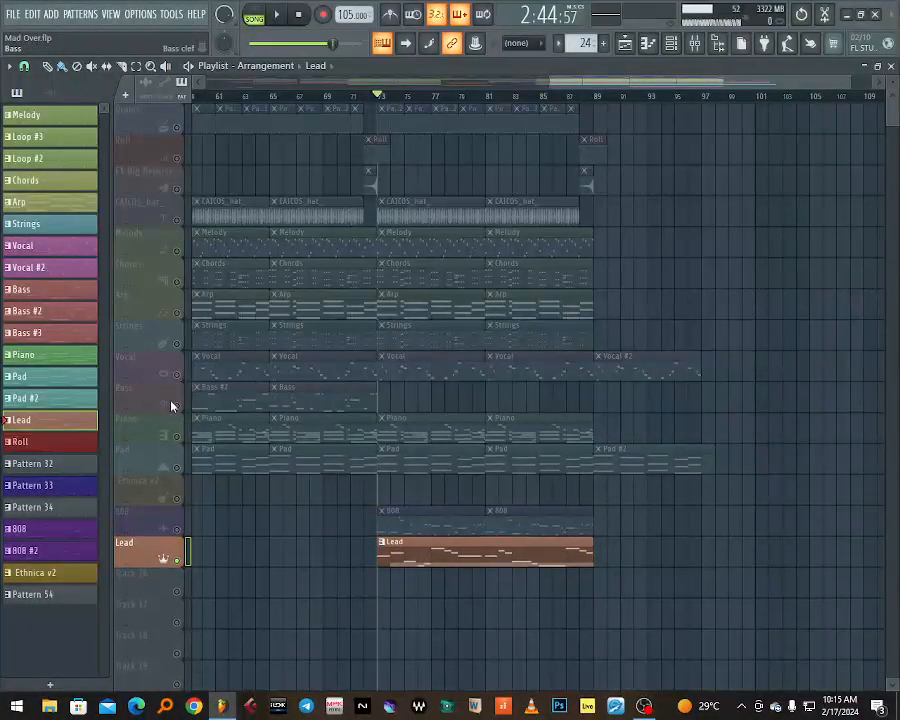
right_click(179, 562)
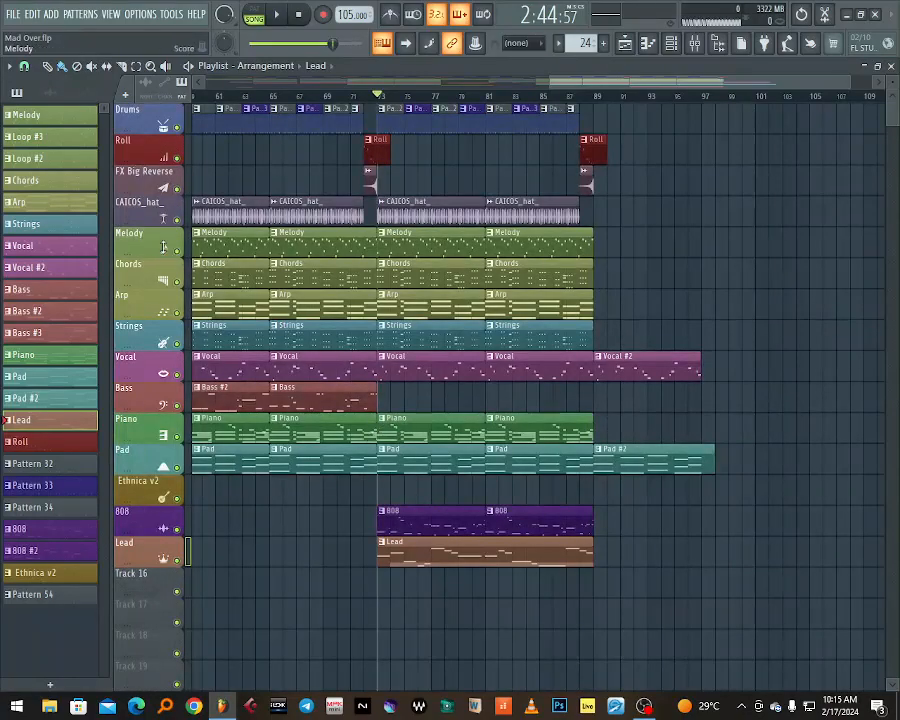
Play the full mix from bar 89, where the Vocal #2 and Pad #2 outro begins.
click(593, 98)
key(space)
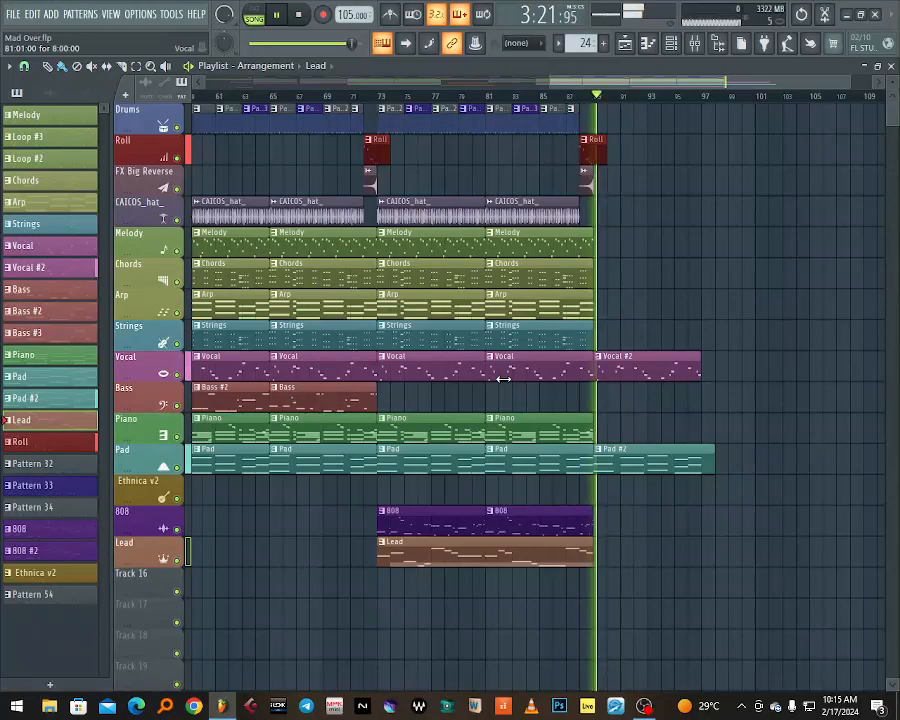
key(space)
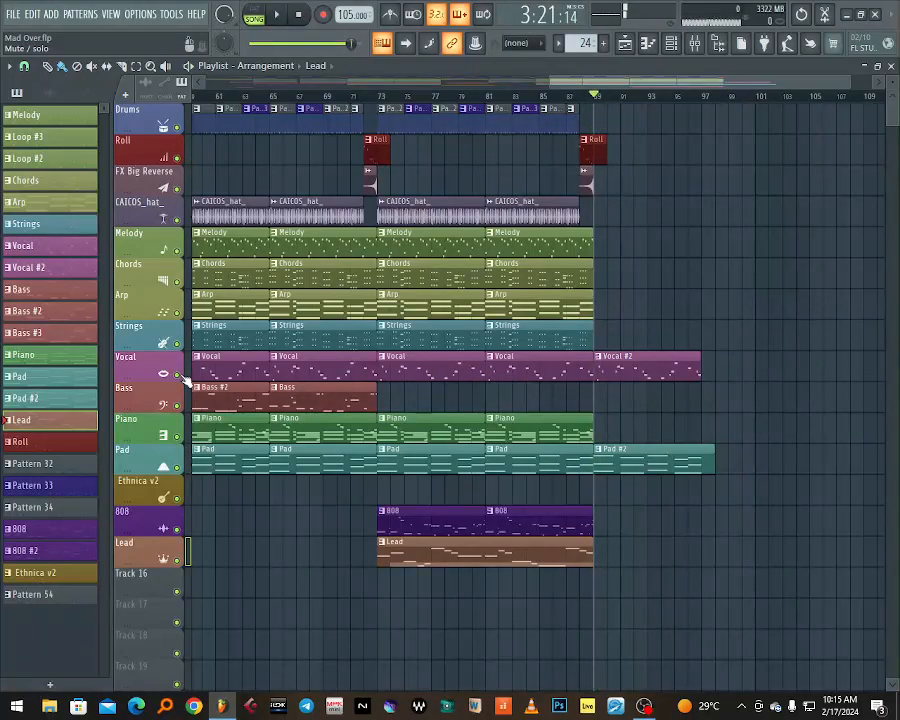
Solo the Vocal track and play the Vocal pattern on its own from bar 81.
right_click(181, 376)
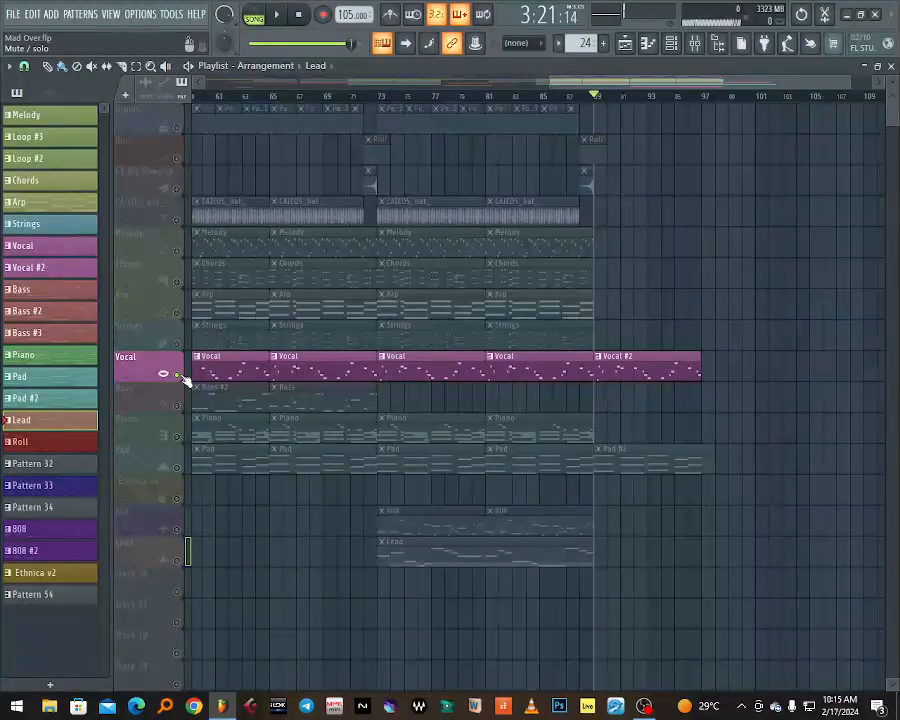
click(489, 97)
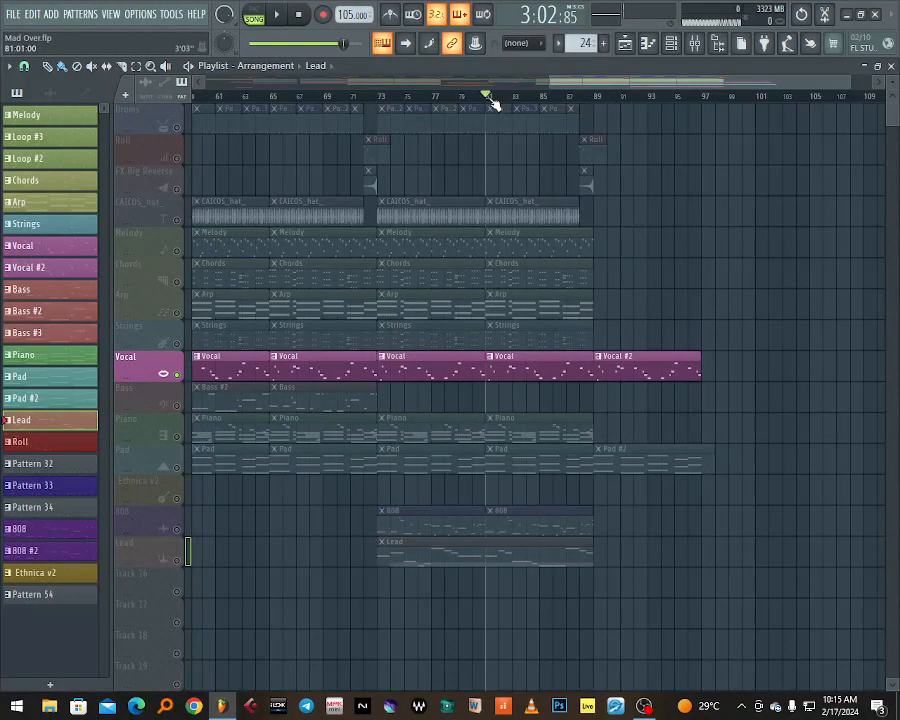
key(space)
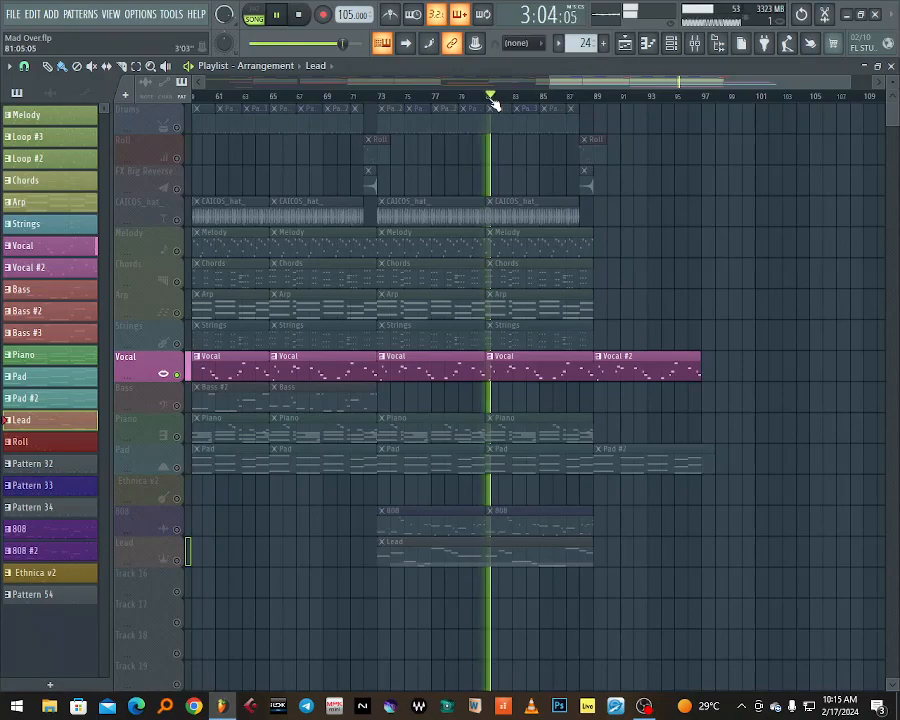
key(space)
Play the soloed Vocal #2 pattern from bar 89 to compare it with the Vocal pattern.
click(597, 99)
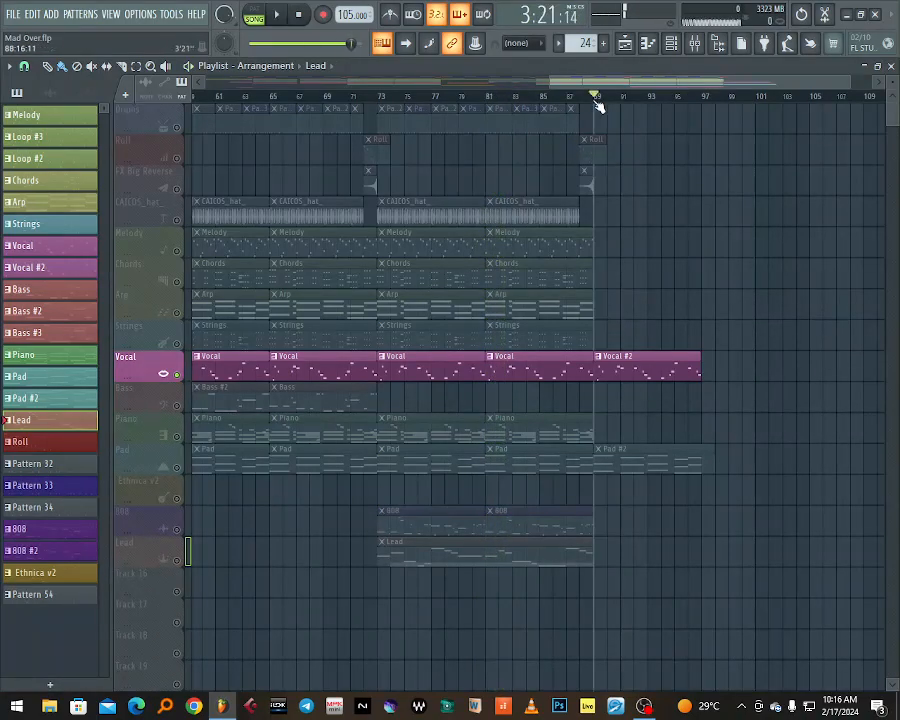
key(space)
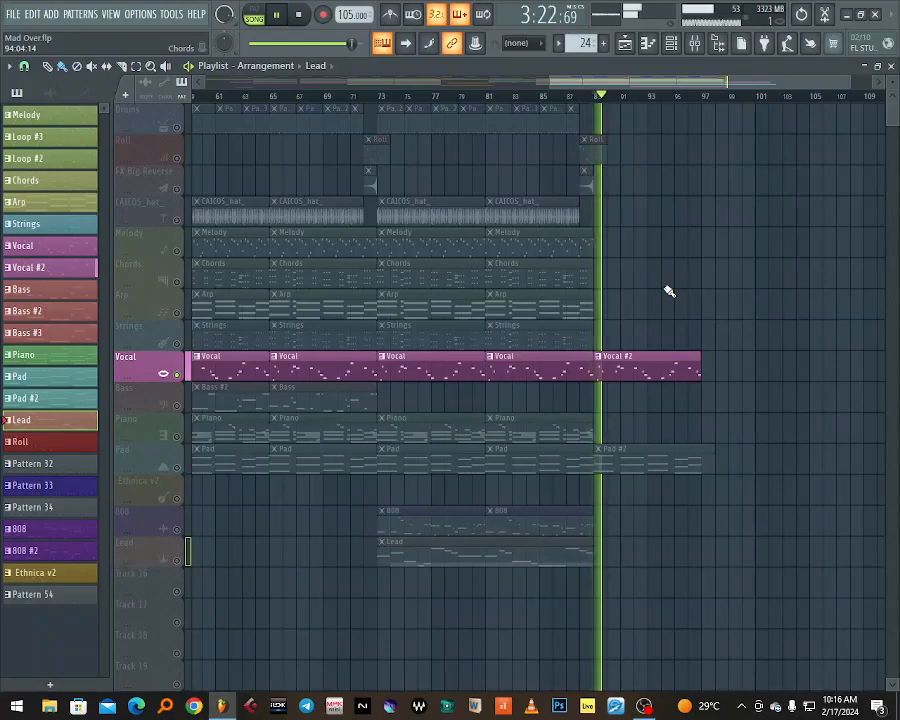
key(space)
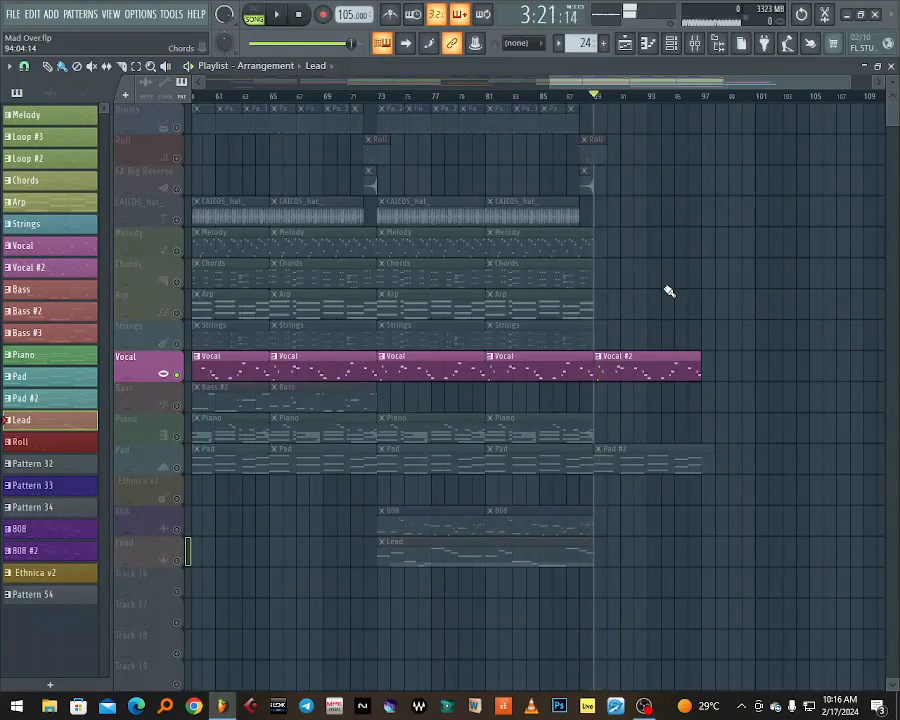
Unsolo the Vocal track and play the full mix from about bar 87 through the Vocal #2 and Pad #2 outro.
right_click(180, 468)
right_click(180, 468)
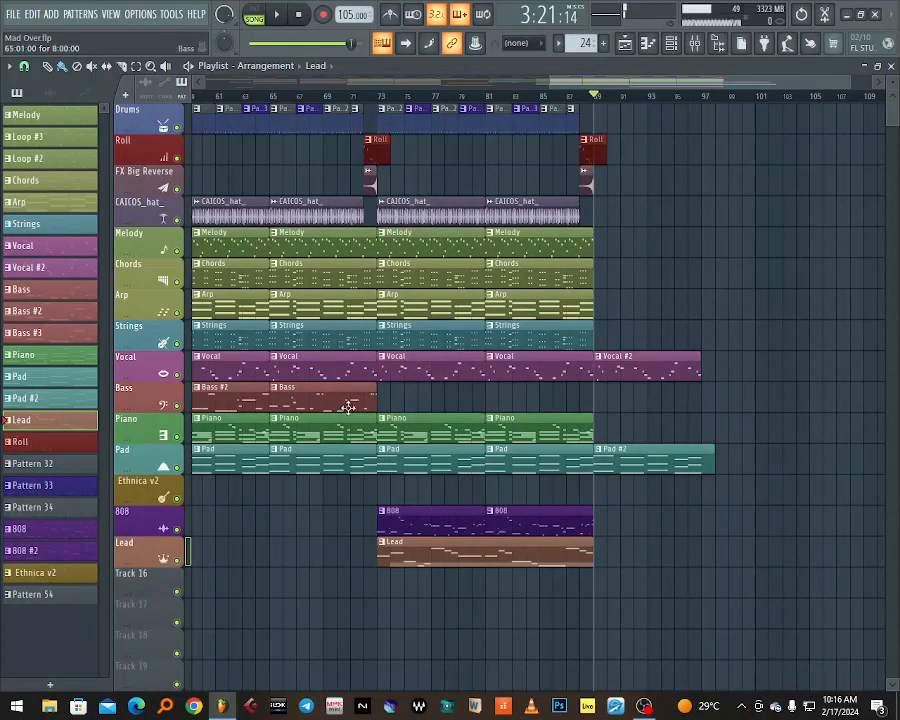
click(565, 96)
key(space)
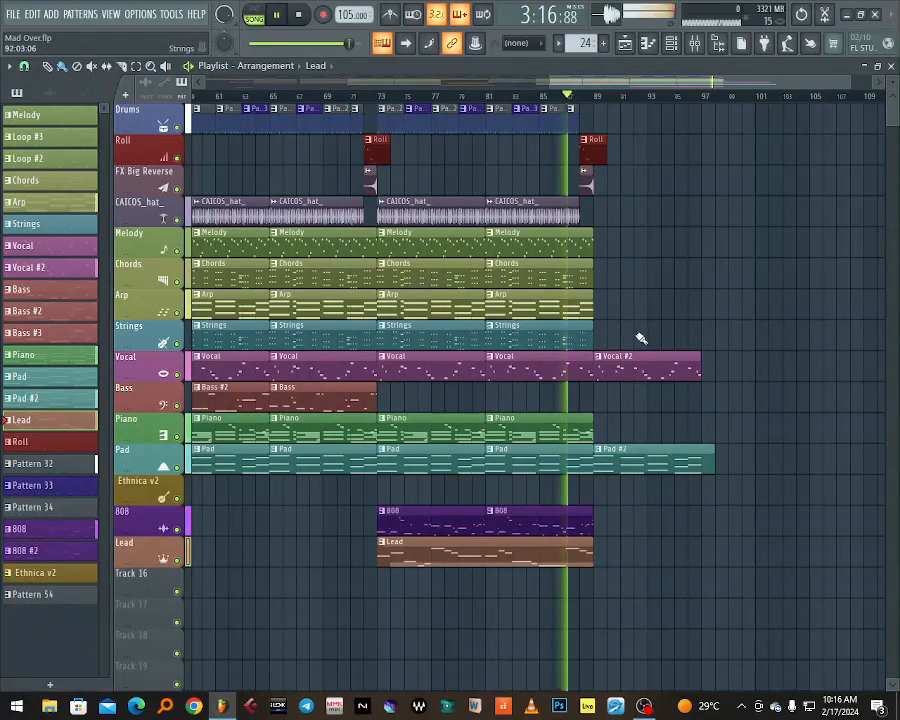
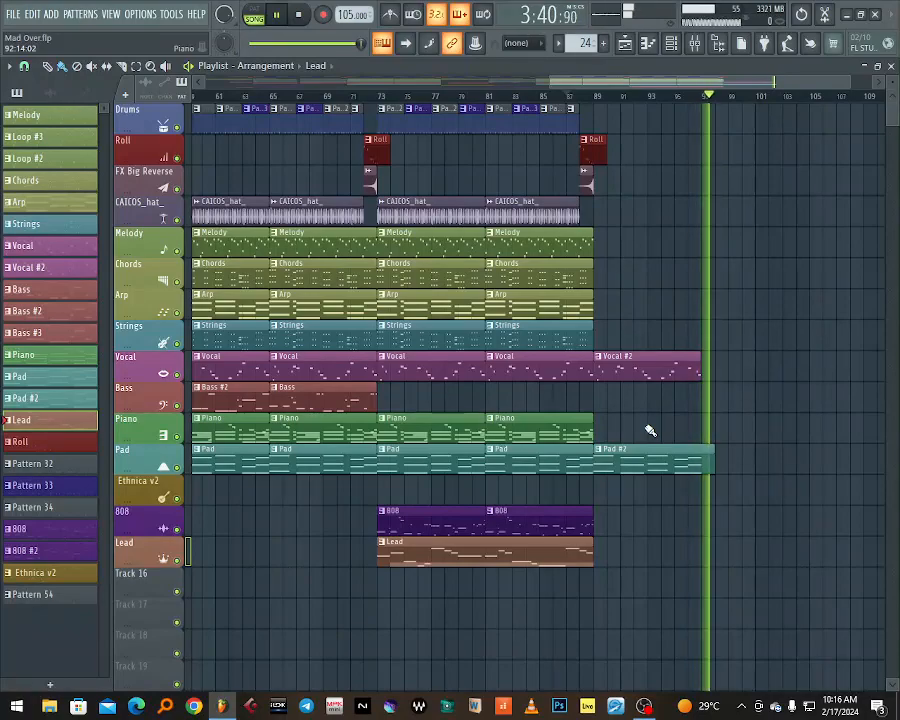
key(space)
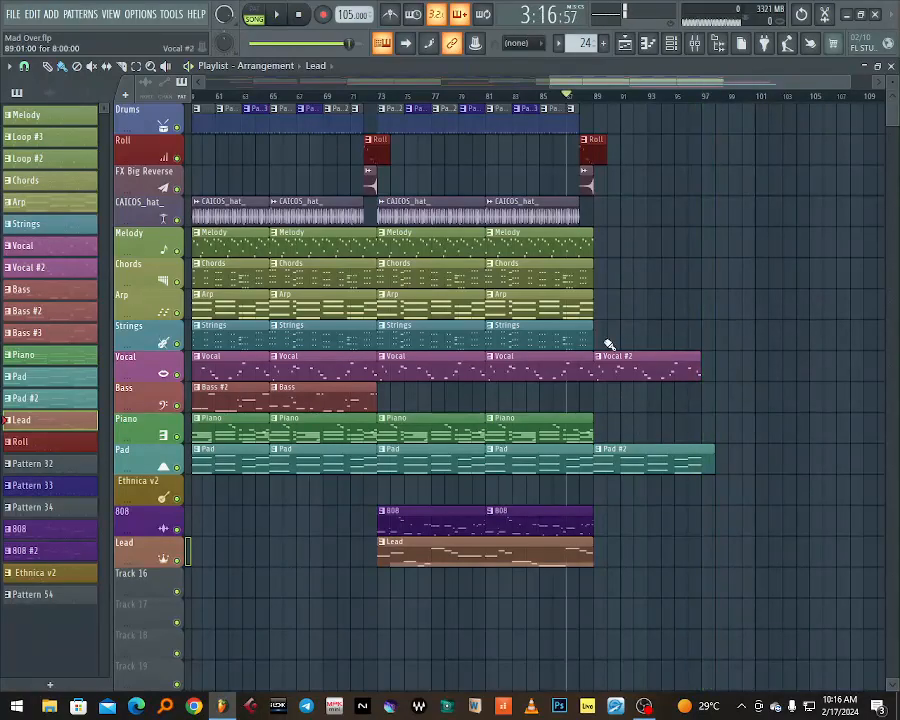
Open the 808 pattern at bar 9 in the piano roll and play its notes through from the start.
click(388, 99)
drag(552, 88, 200, 90)
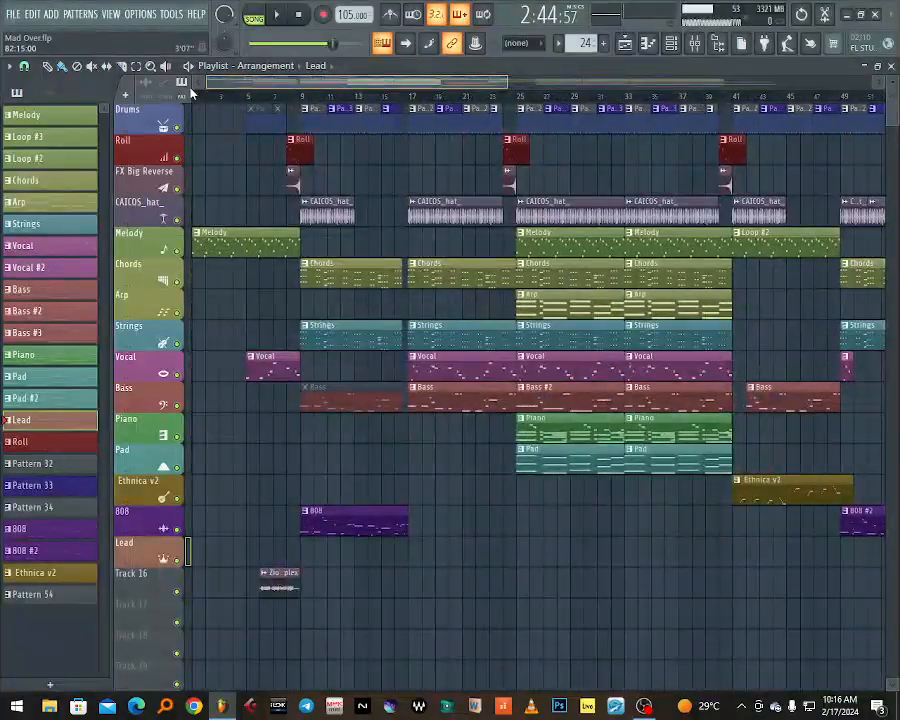
click(304, 98)
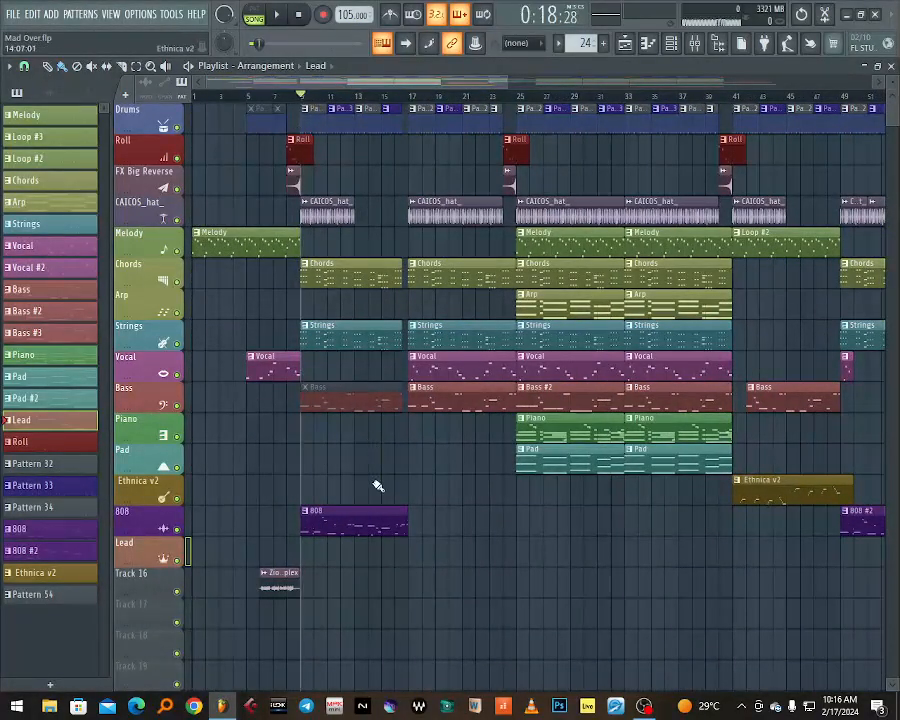
double_click(343, 524)
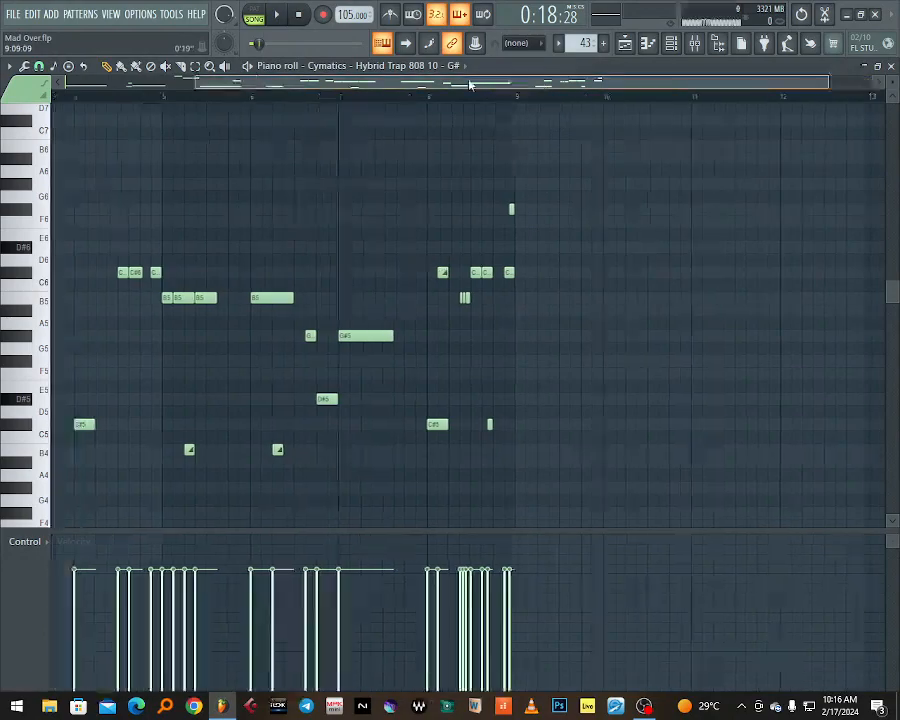
drag(486, 81, 389, 102)
click(255, 70)
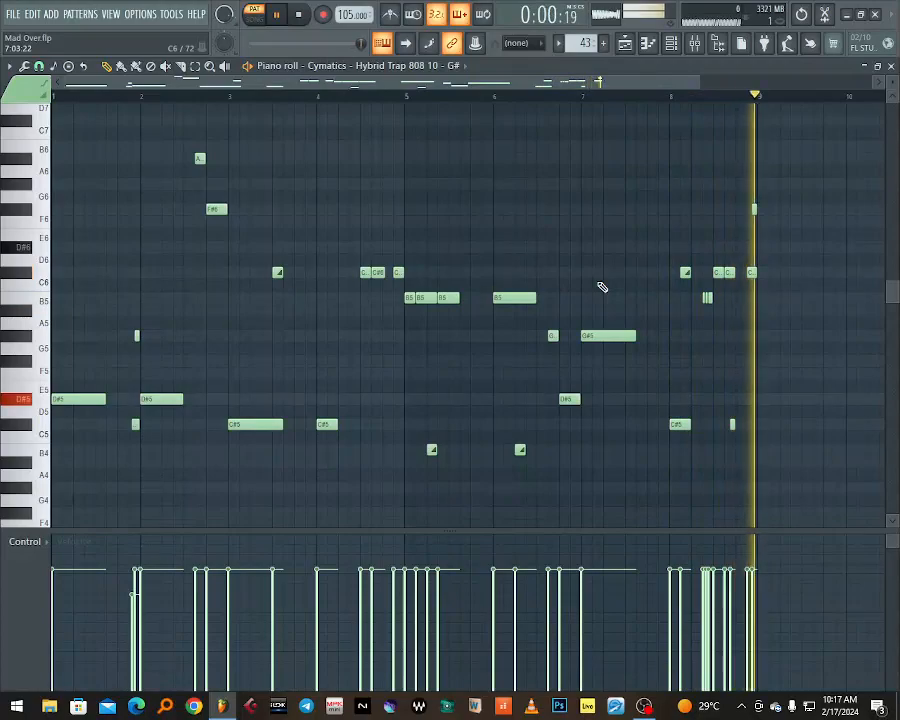
key(space)
Open the channel settings of the Cymatics - Hybrid Trap 808 10 - G# sample and examine its sampler waveform page.
click(626, 43)
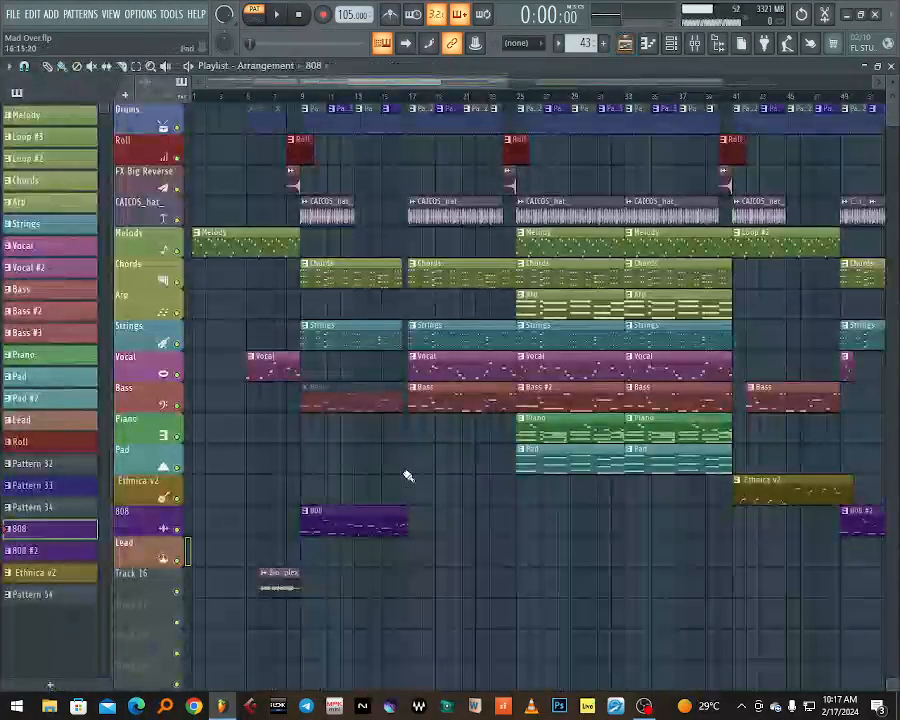
double_click(358, 519)
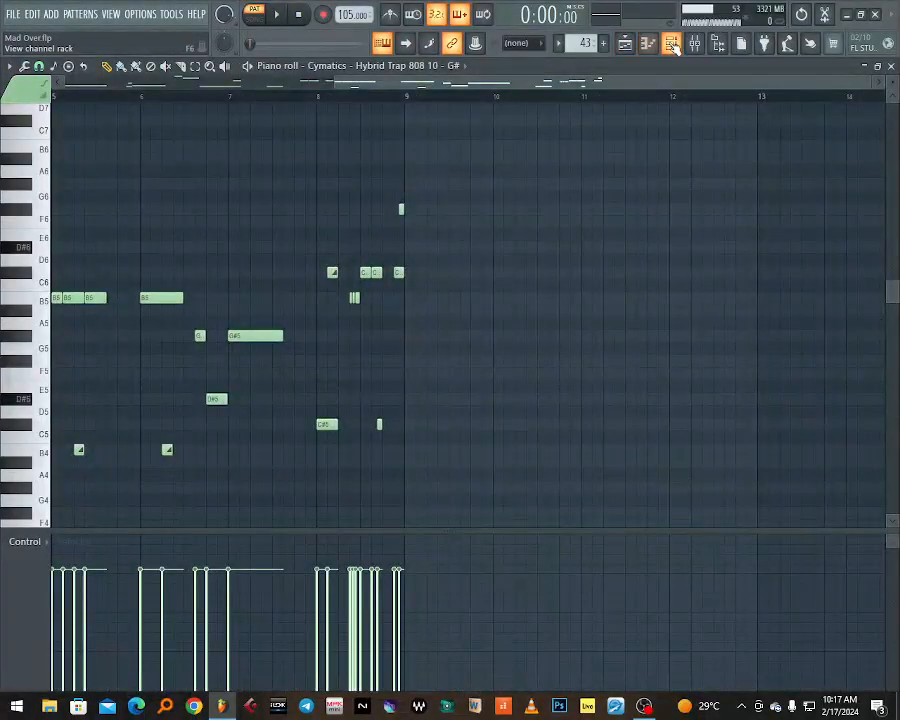
click(672, 44)
click(281, 646)
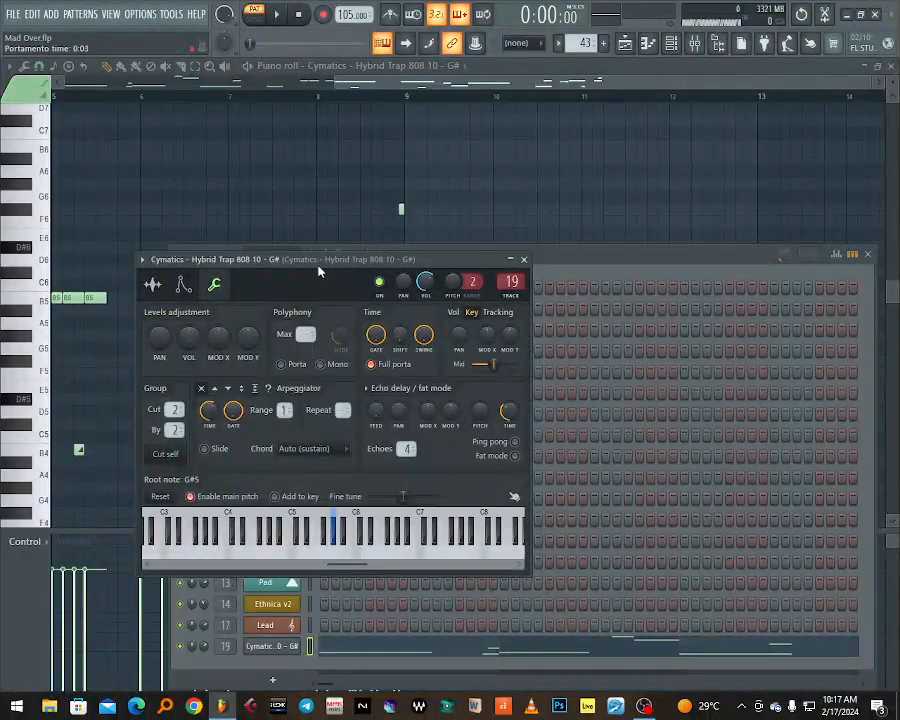
drag(279, 261, 423, 243)
click(299, 267)
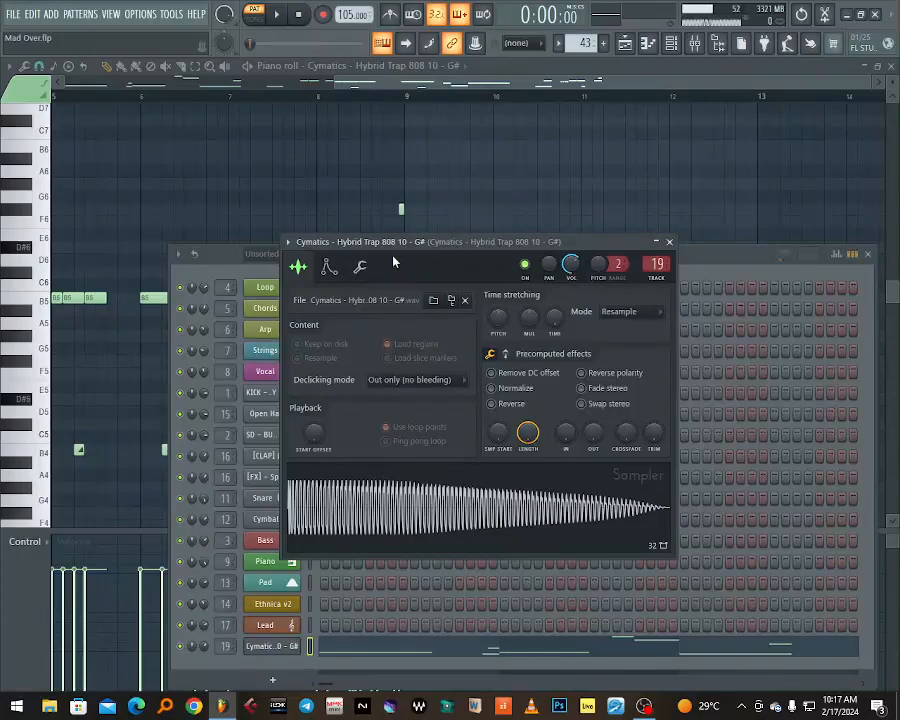
click(669, 242)
Play the 808 pattern with mixer insert 19 soloed, comparing its sound with the insert's effects enabled and bypassed.
click(698, 46)
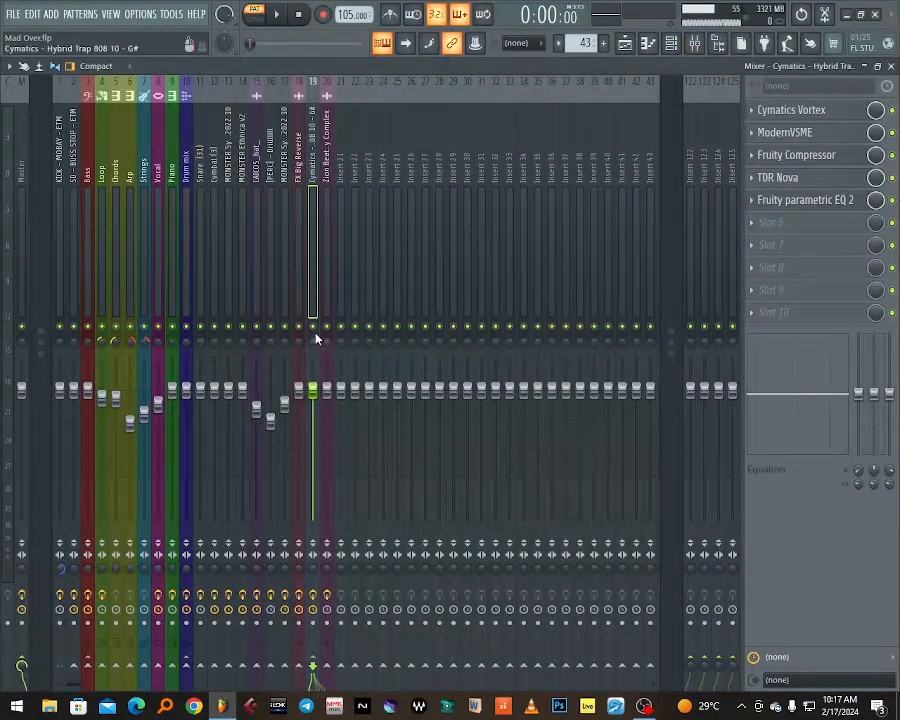
key(space)
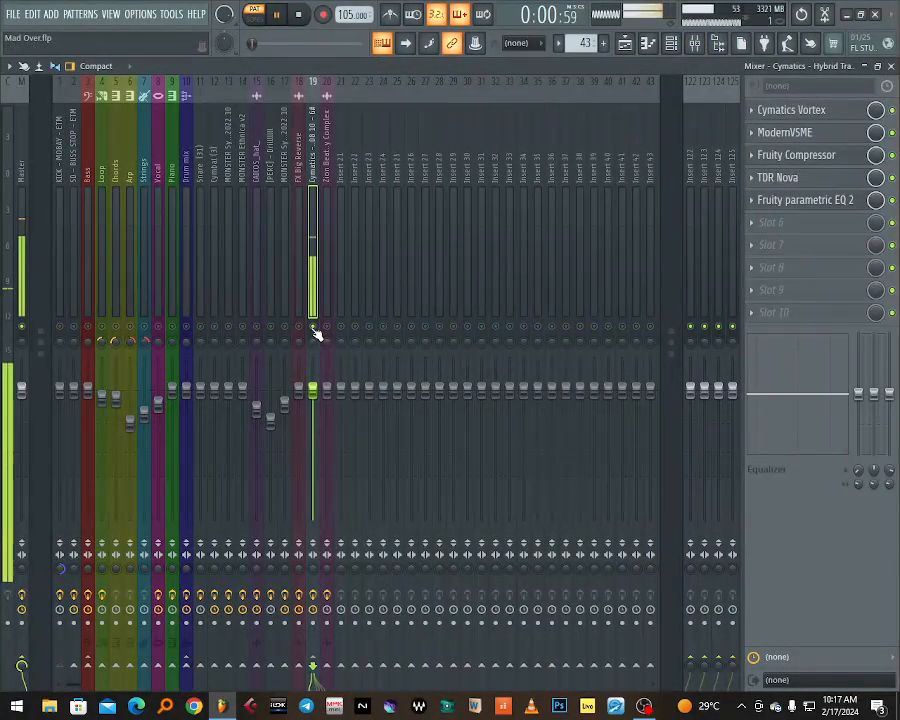
key(space)
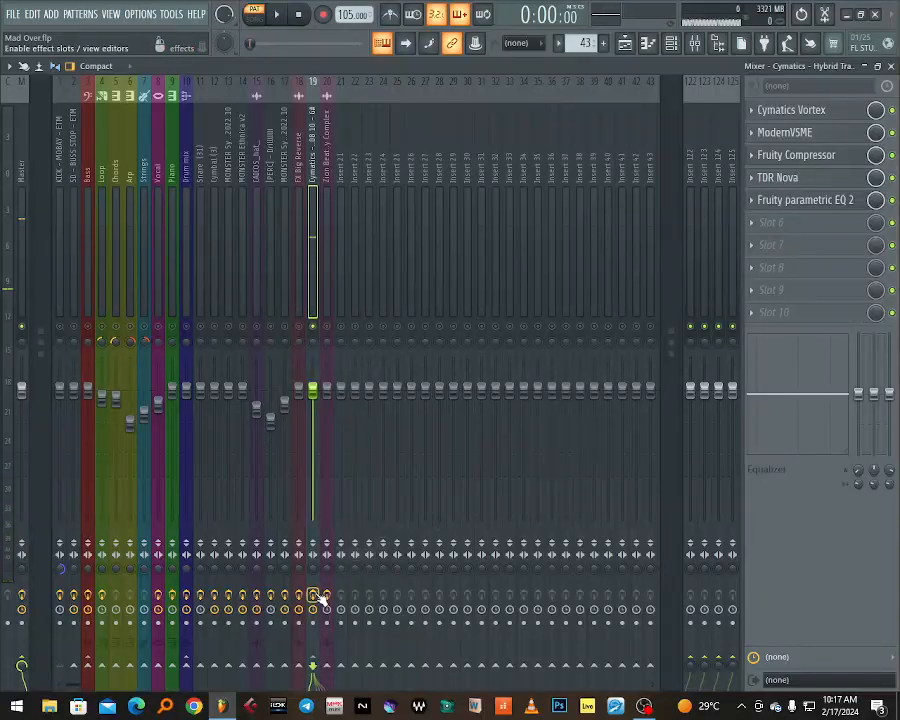
key(space)
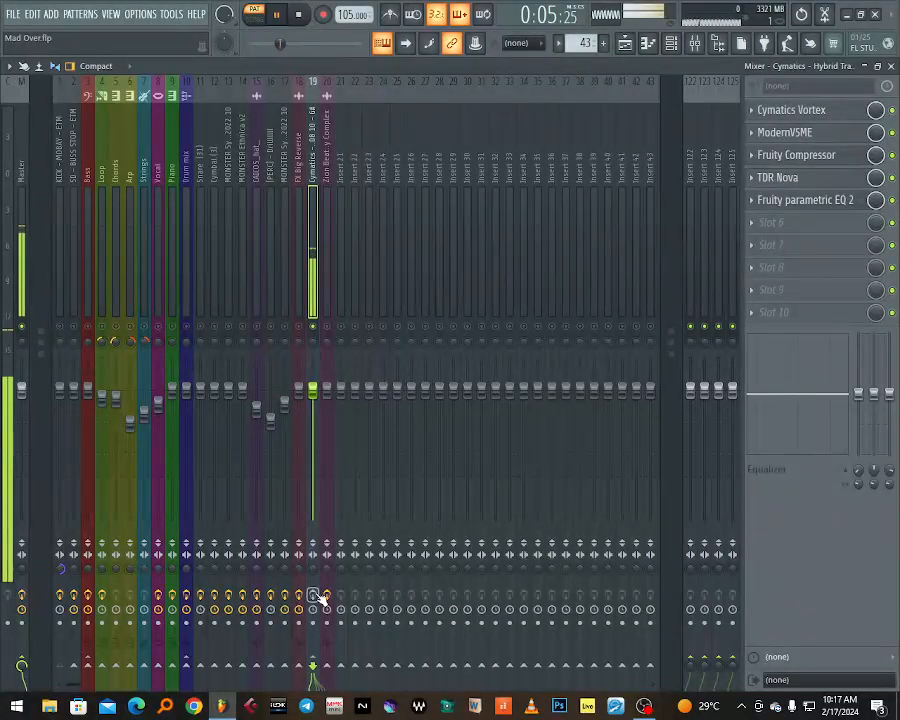
key(space)
click(314, 595)
key(space)
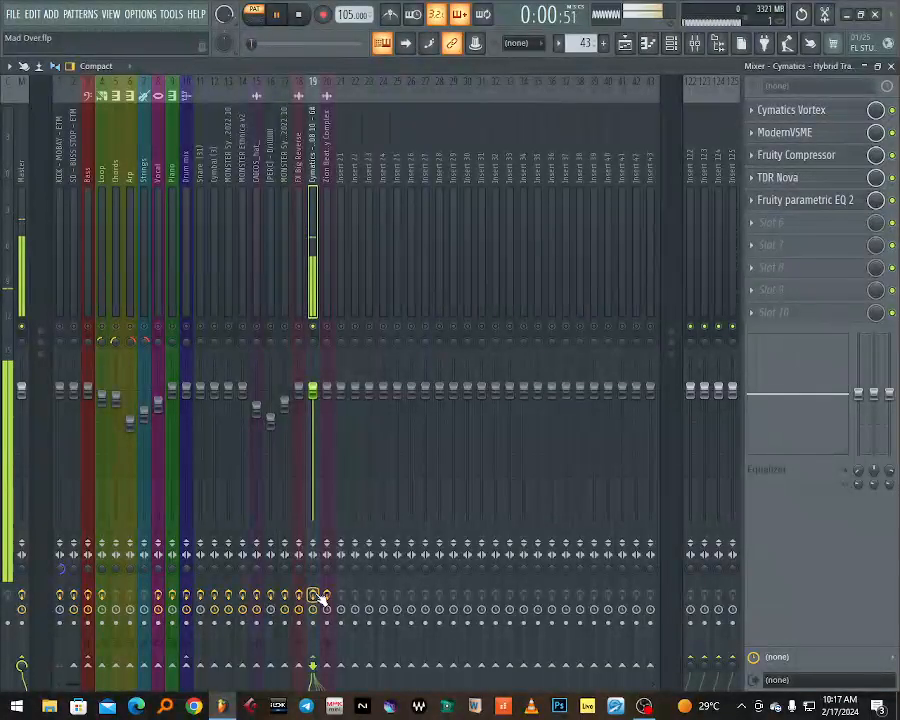
key(space)
Audition Cymatics Vortex on the 808 insert in Fire mode with Drive at 100%, and bring the Drive back to 64%.
click(809, 110)
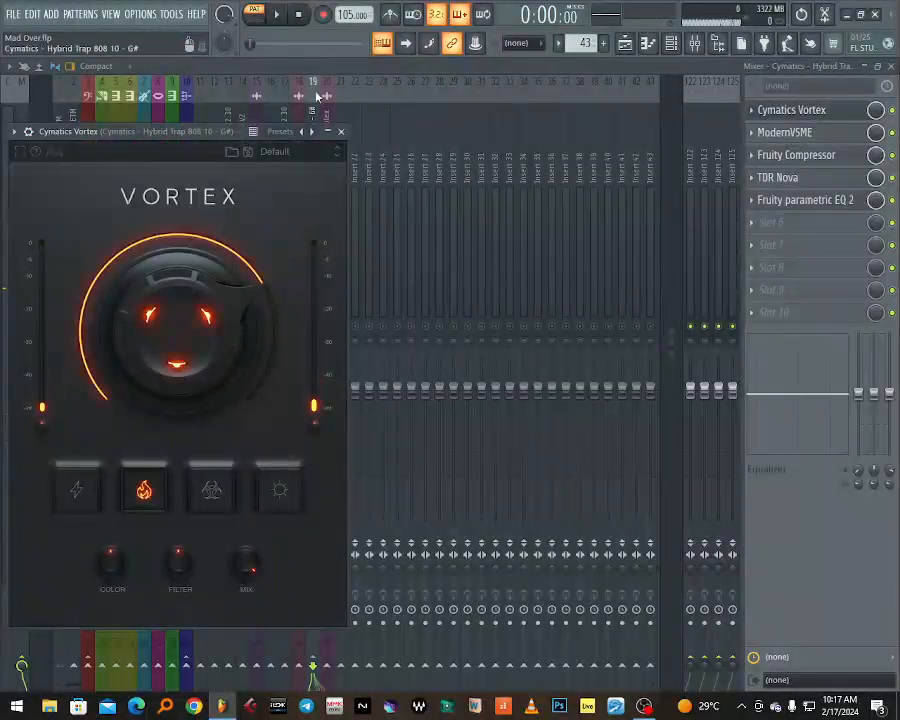
drag(168, 137, 462, 145)
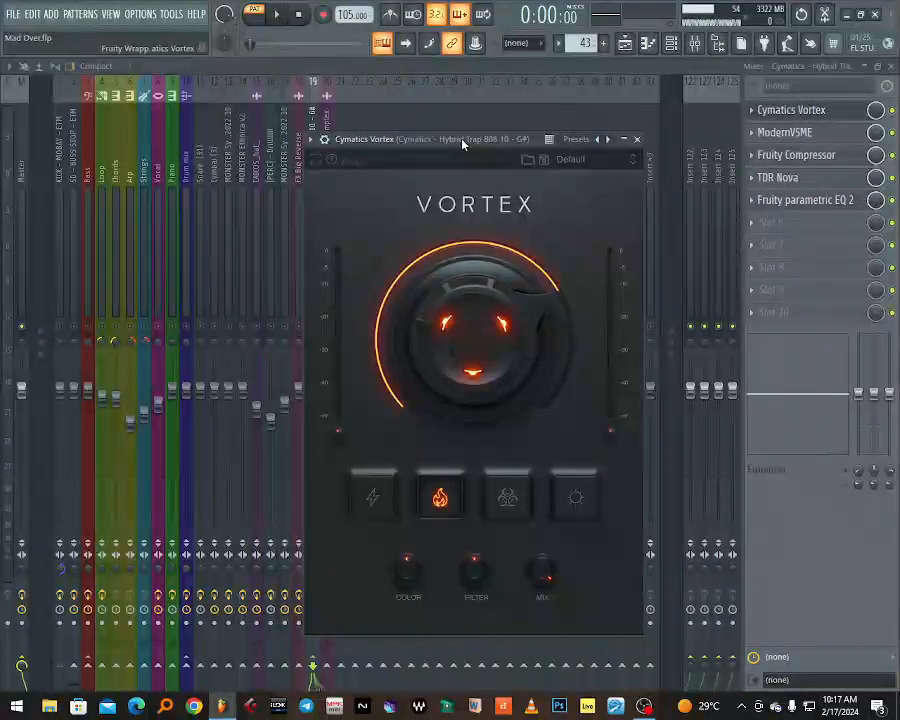
key(space)
drag(452, 343, 450, 259)
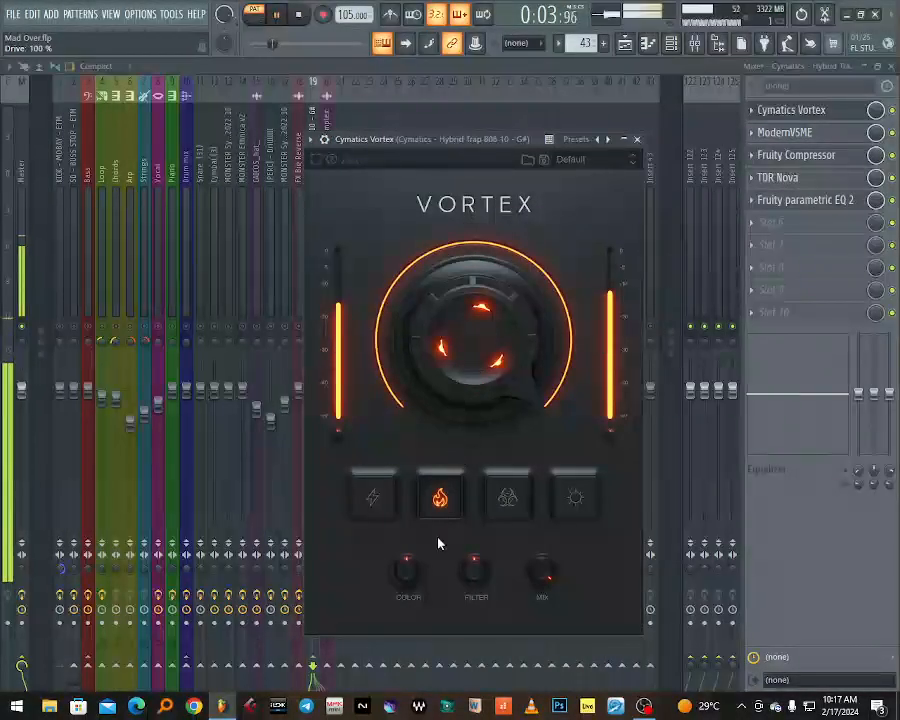
click(436, 489)
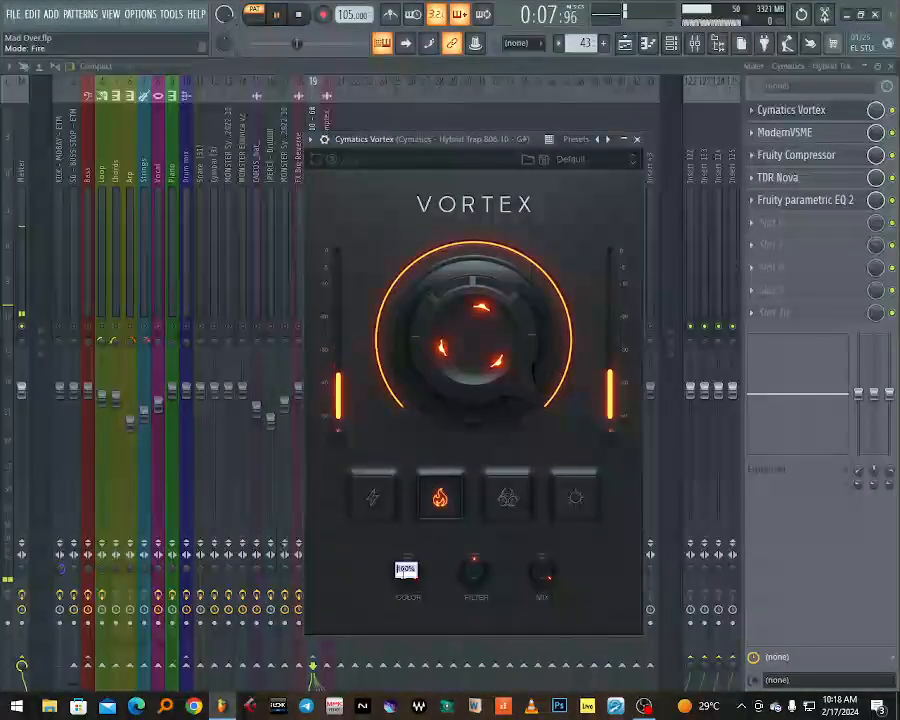
drag(400, 565, 402, 600)
mouse_move(468, 402)
mouse_down()
mouse_move(448, 446)
mouse_move(468, 358)
mouse_move(458, 388)
mouse_move(462, 382)
mouse_up()
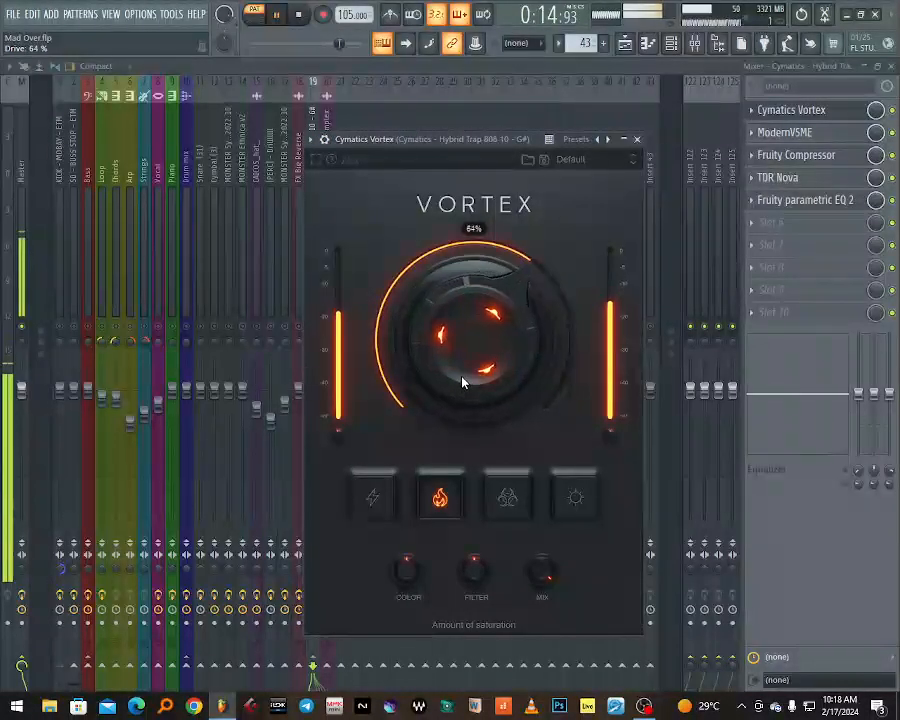
click(637, 139)
key(space)
Examine the ModernVSME limiting amplifier's input, output, attack, release and ratio settings on the 808 insert.
click(778, 133)
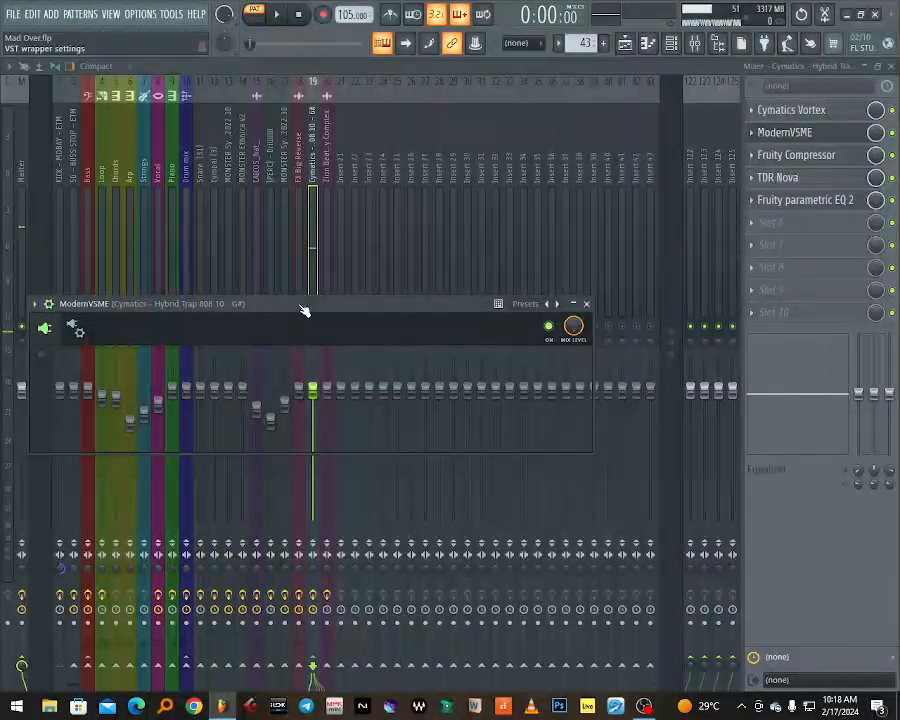
drag(245, 310, 460, 220)
click(290, 240)
drag(516, 221, 476, 345)
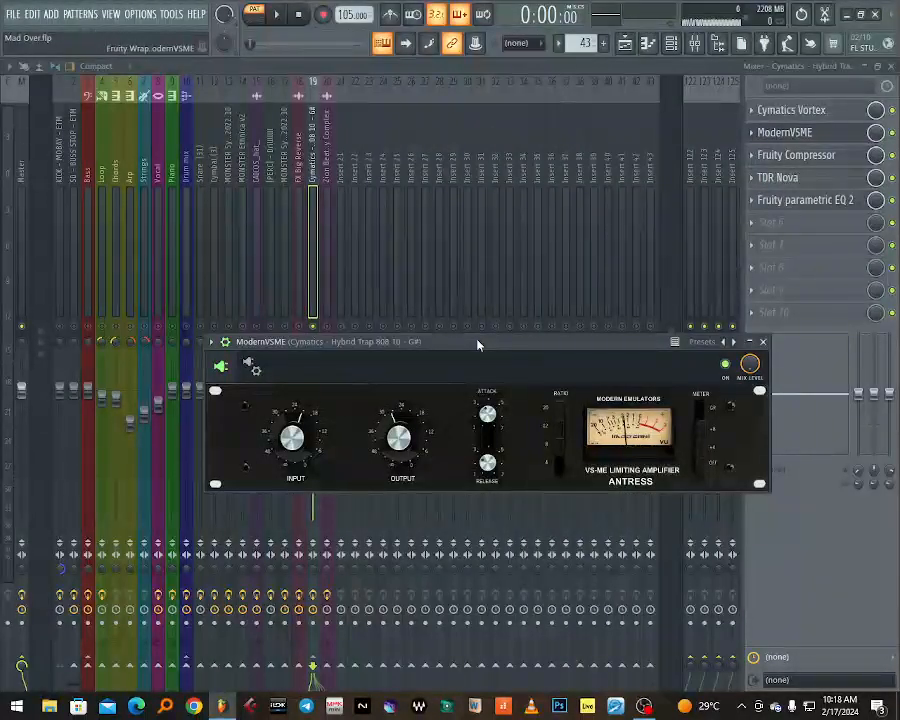
drag(478, 345, 474, 300)
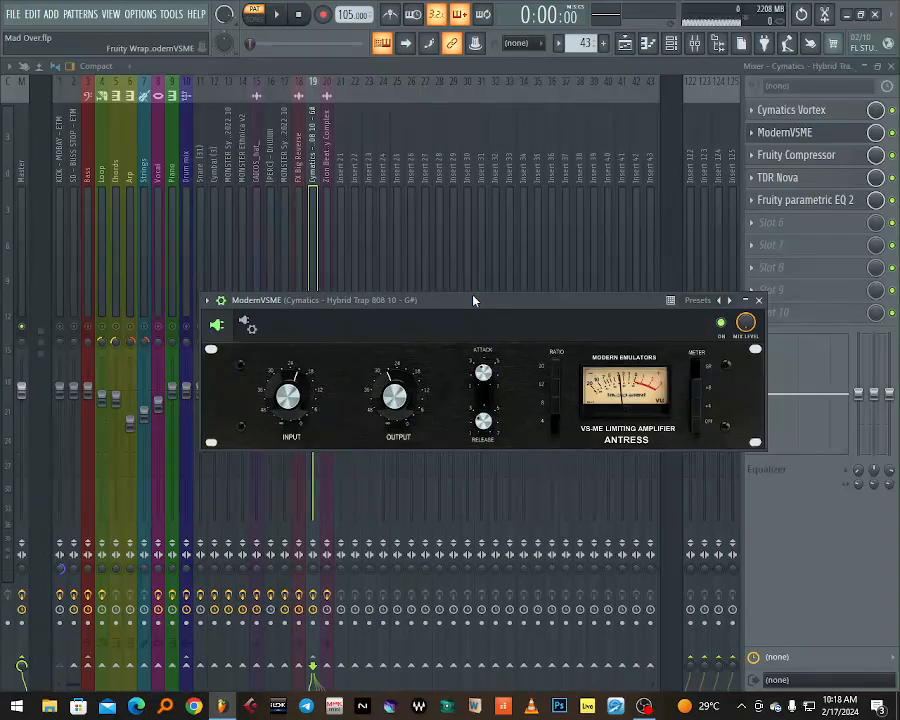
click(759, 301)
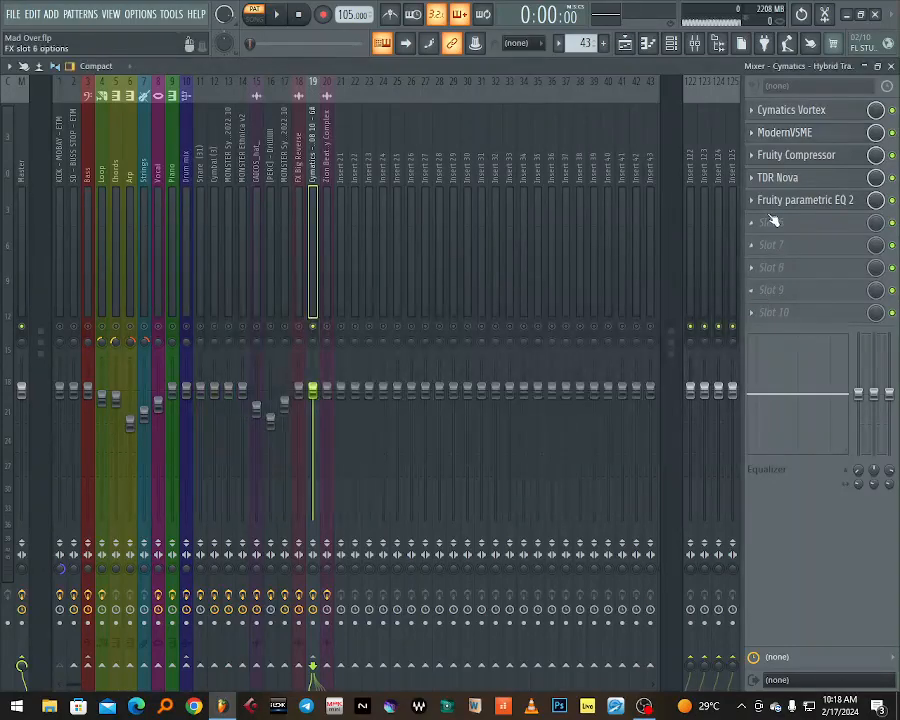
Examine the Fruity Compressor settings and TDR Nova's band I dynamic cut on the 808 insert.
click(806, 154)
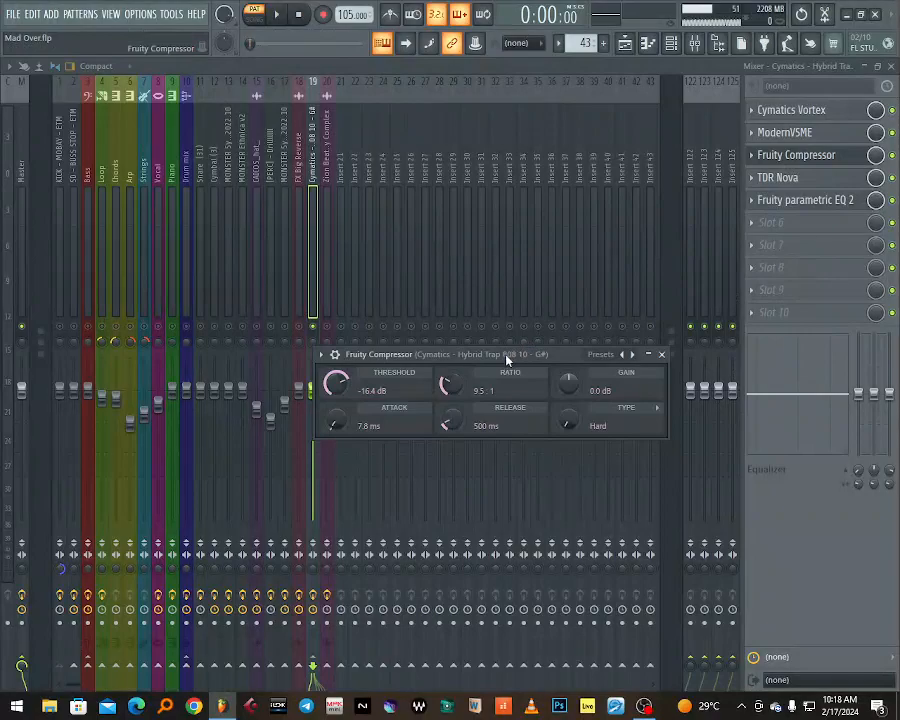
drag(490, 355, 461, 388)
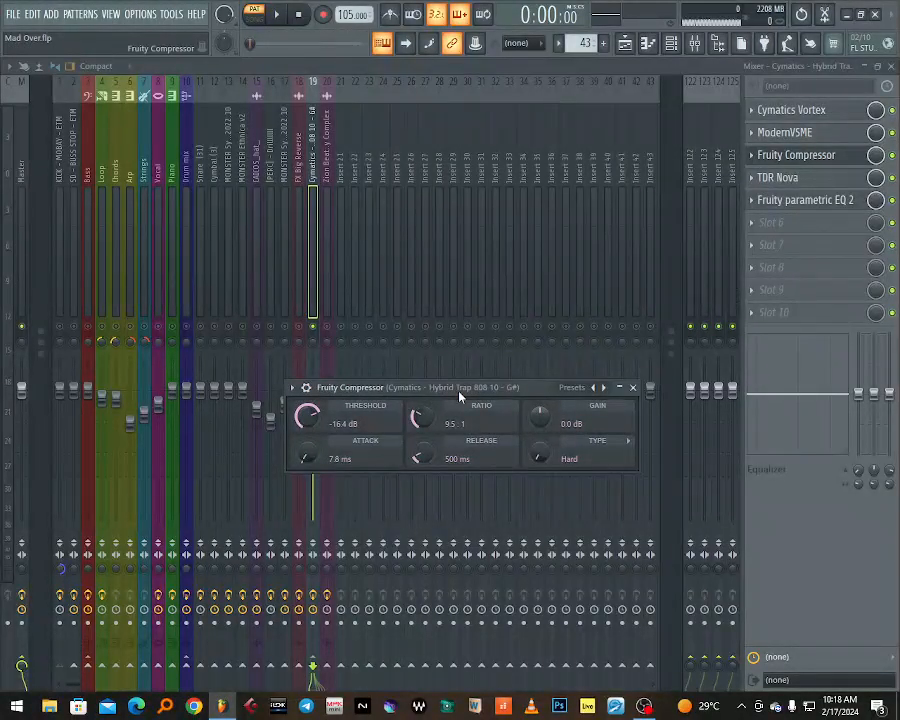
click(836, 185)
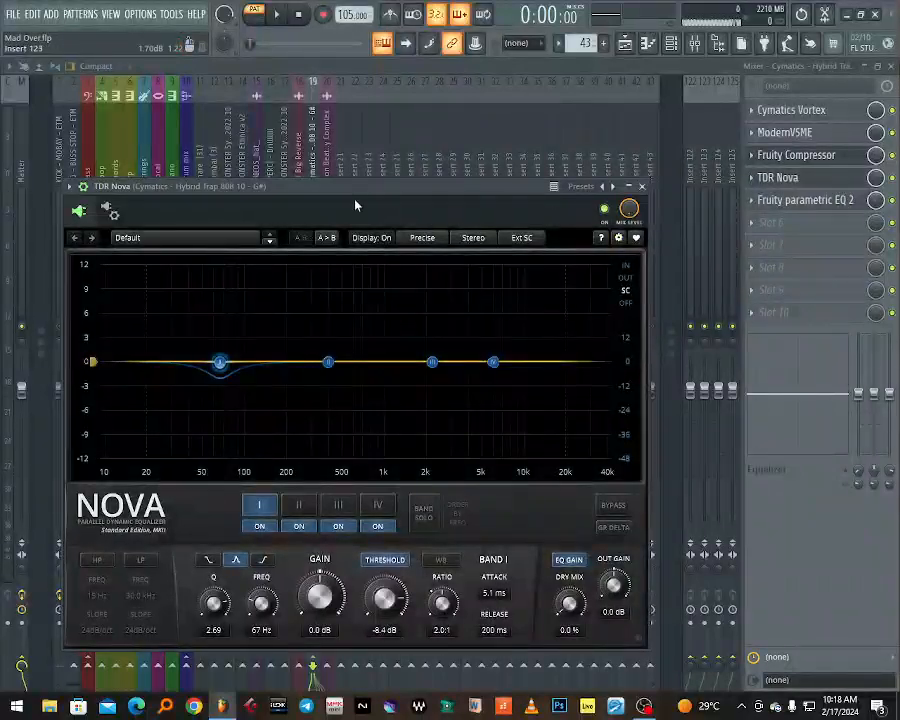
drag(314, 193, 485, 167)
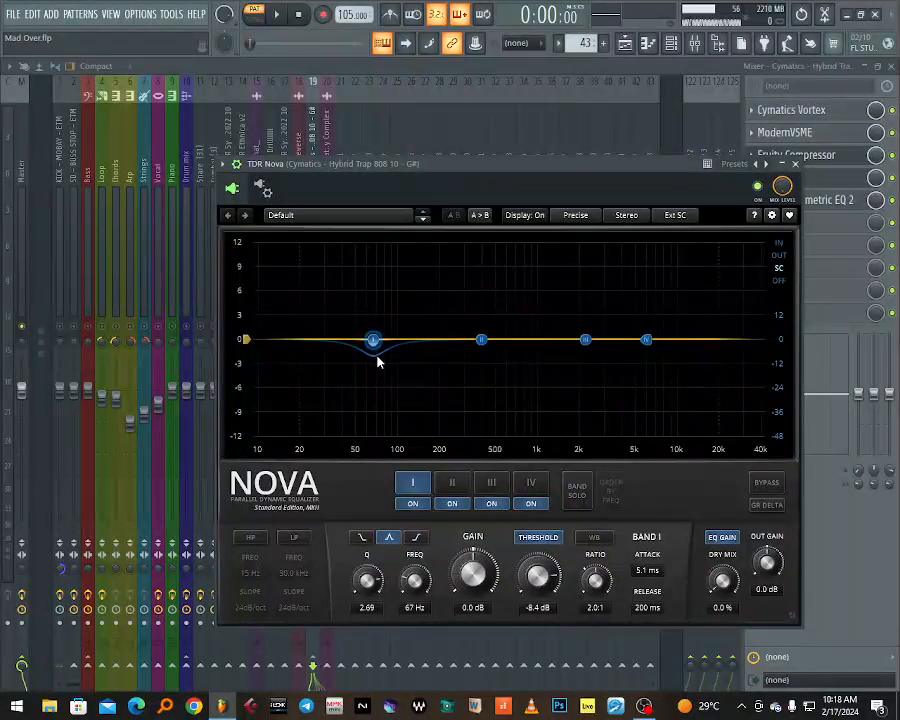
click(795, 164)
Examine the low-pass curve in Fruity parametric EQ 2 on the 808 insert.
click(785, 201)
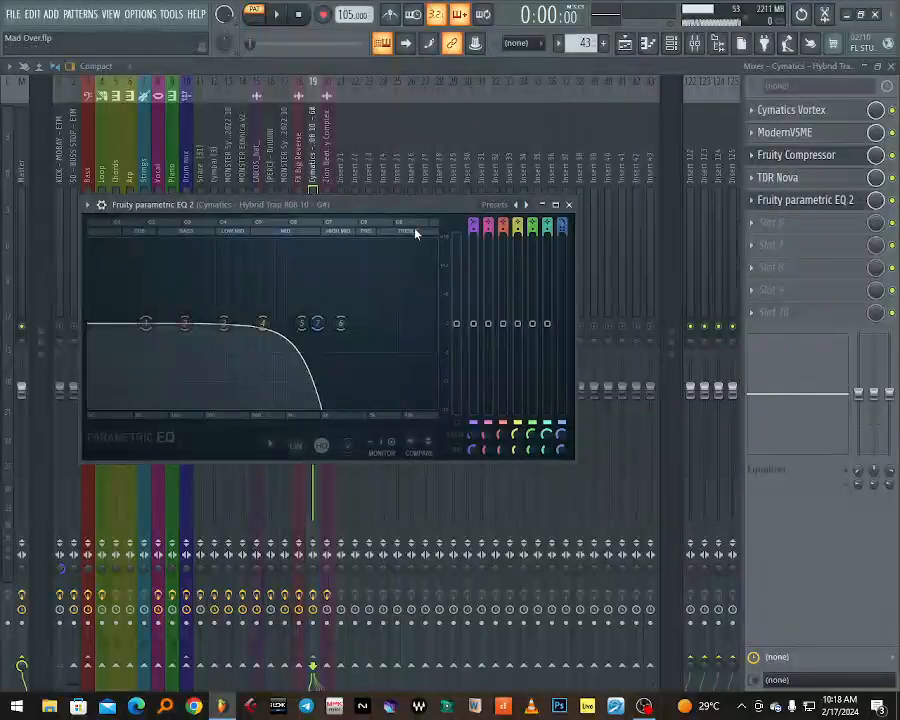
drag(362, 204, 476, 278)
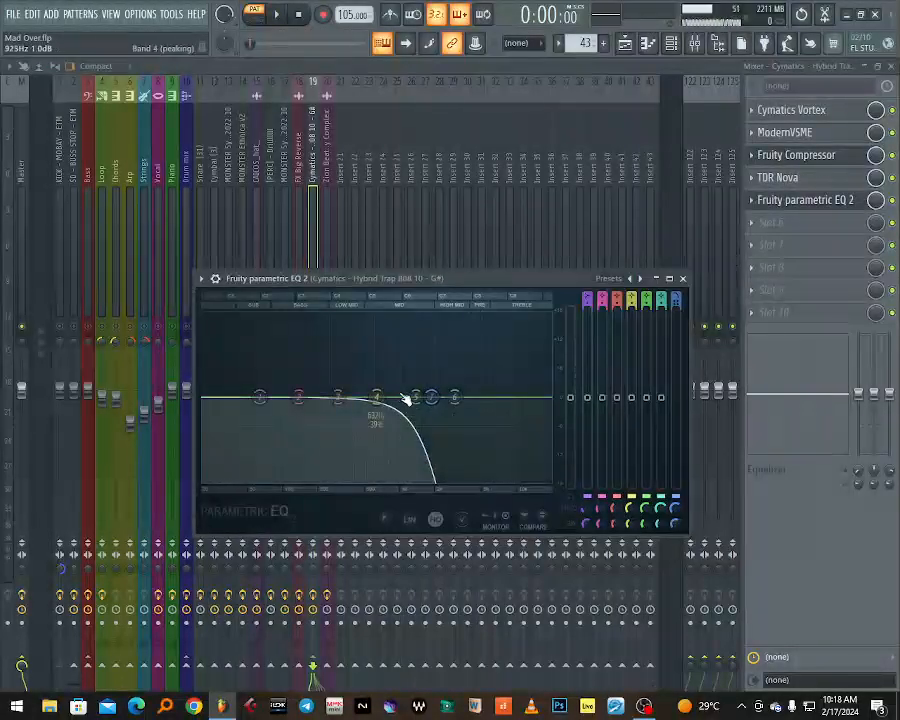
click(314, 152)
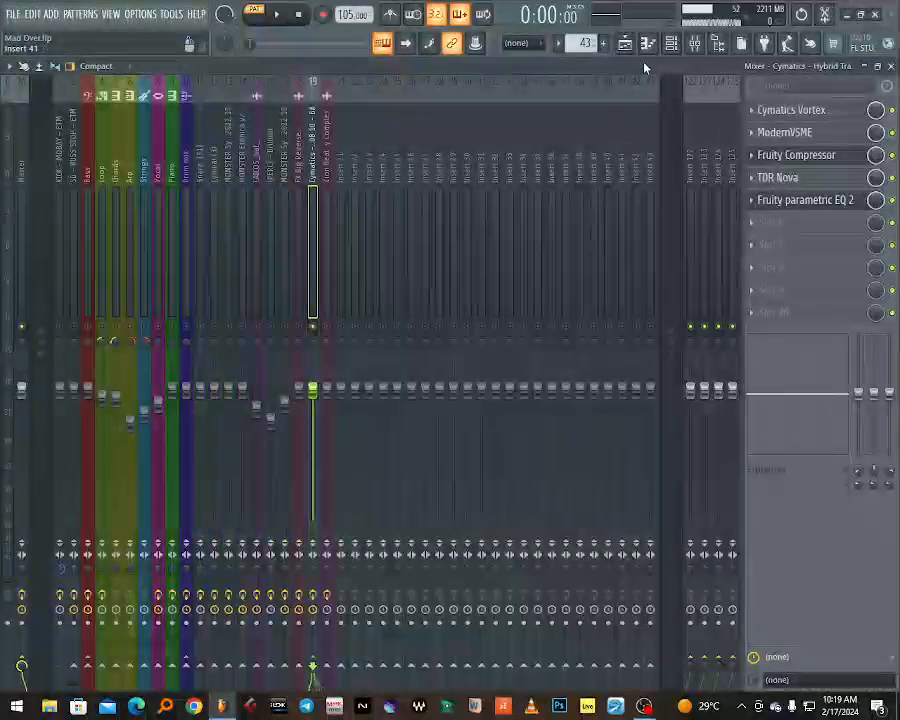
Return to the playlist and show the whole Mad Over arrangement from beginning to end.
click(632, 49)
click(634, 49)
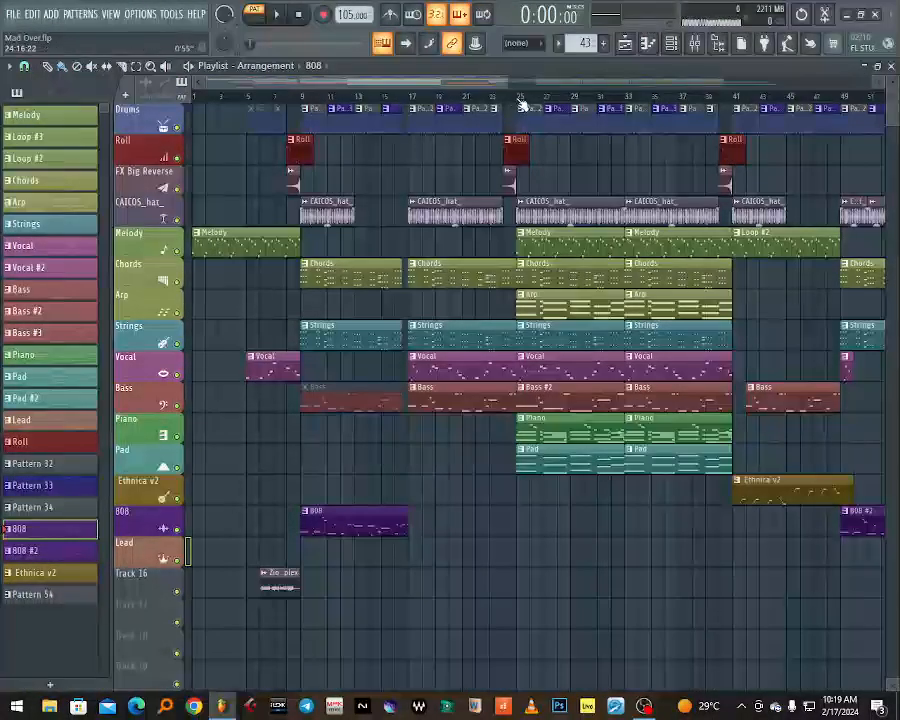
drag(506, 86, 859, 86)
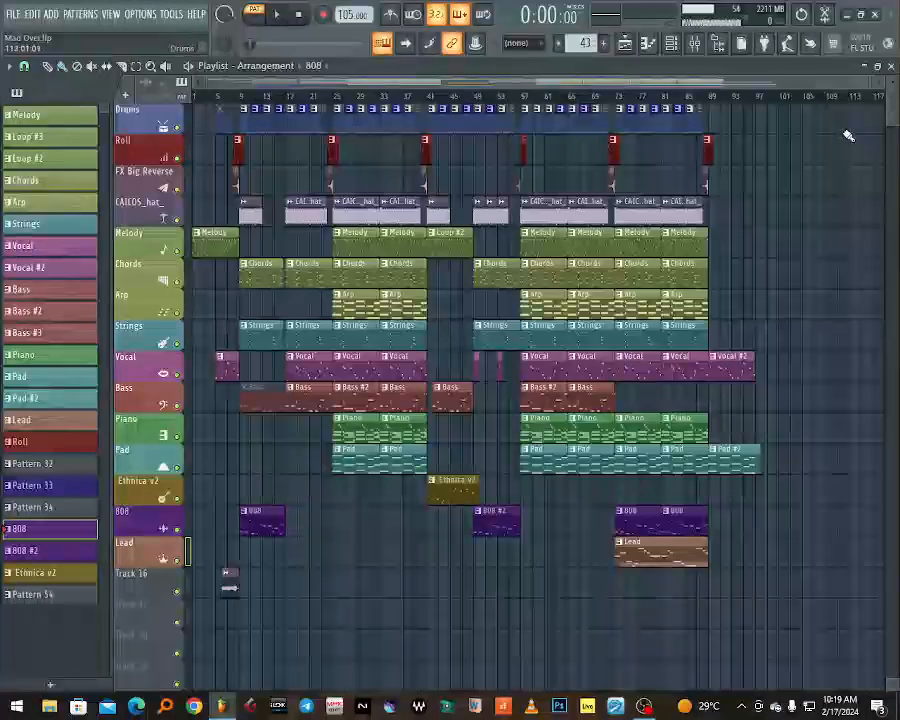
Examine the MonsterSynth presets on the Bass and Chords channels and the arpeggiator settings on the Arp channel.
click(673, 44)
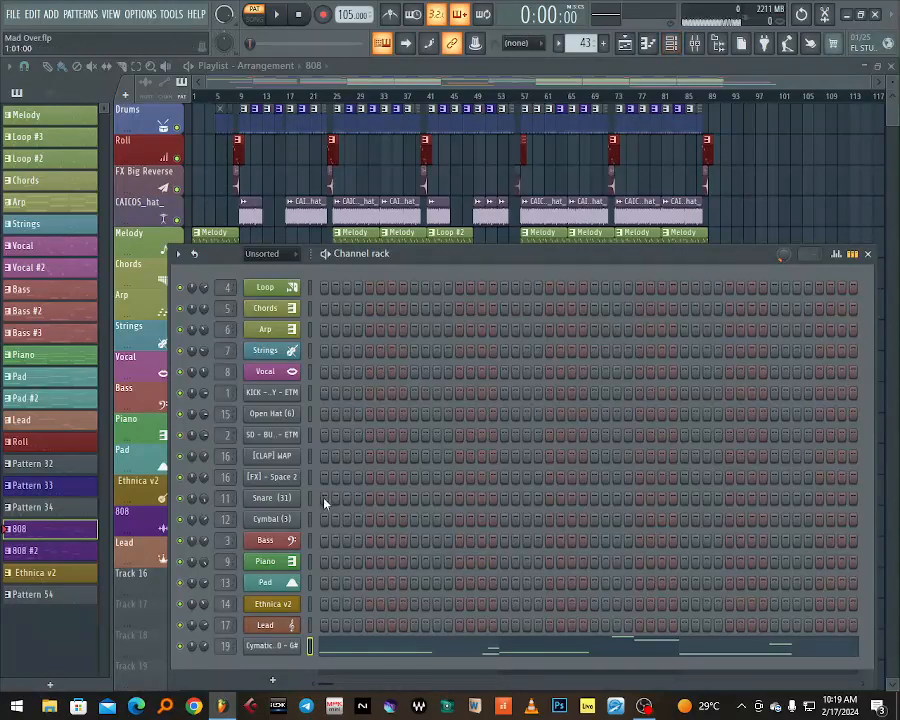
click(287, 541)
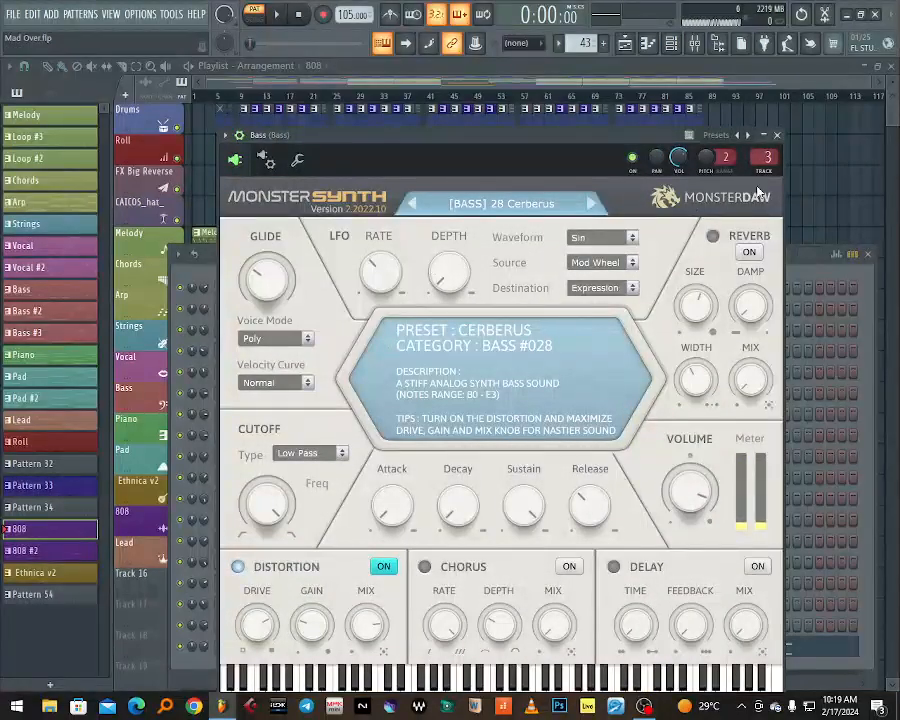
click(780, 136)
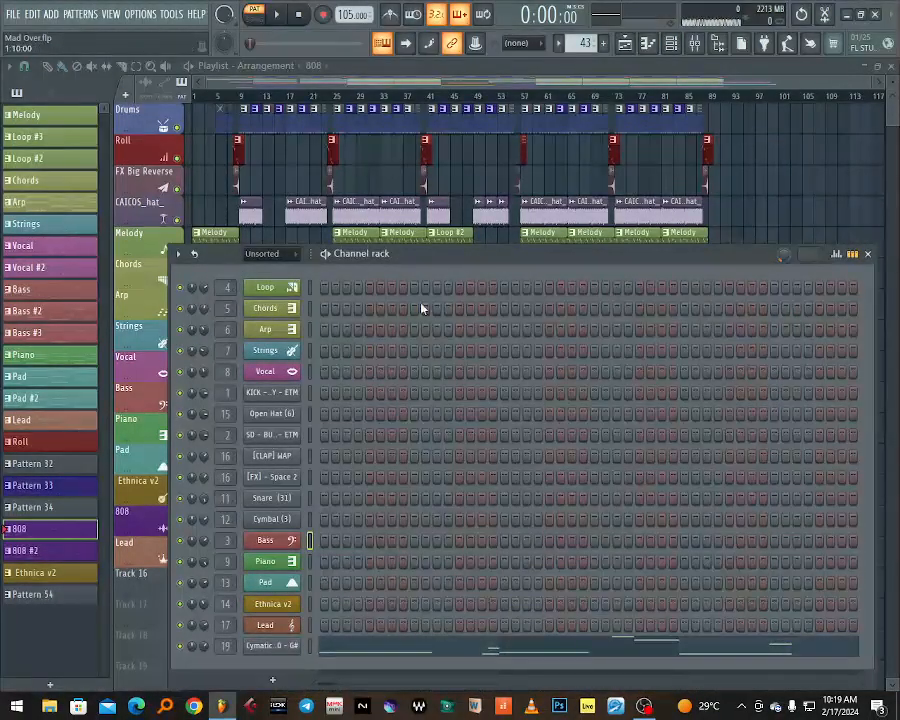
click(265, 308)
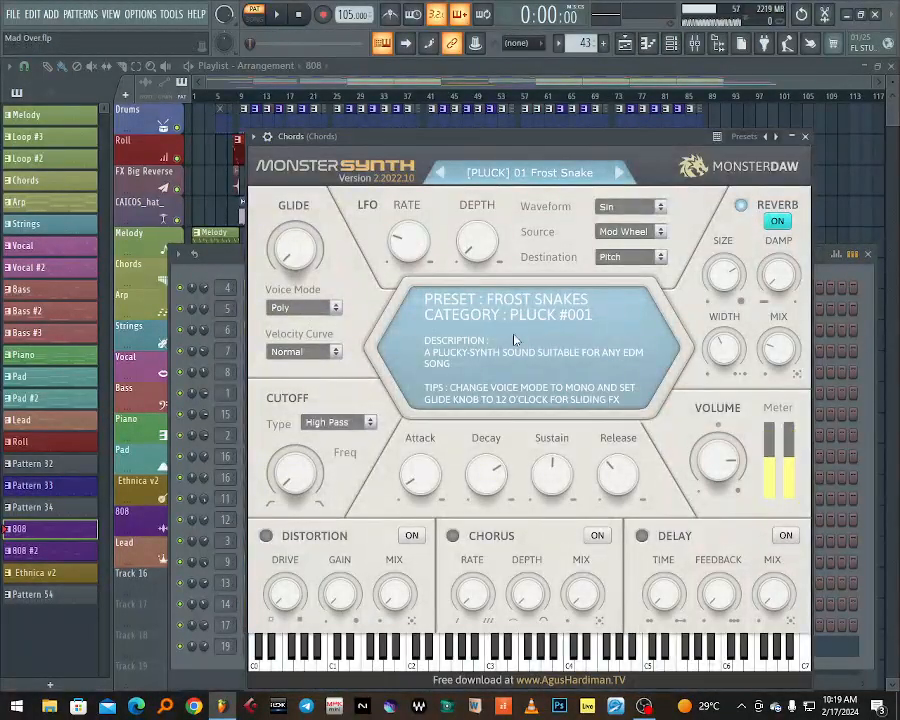
click(805, 136)
click(278, 331)
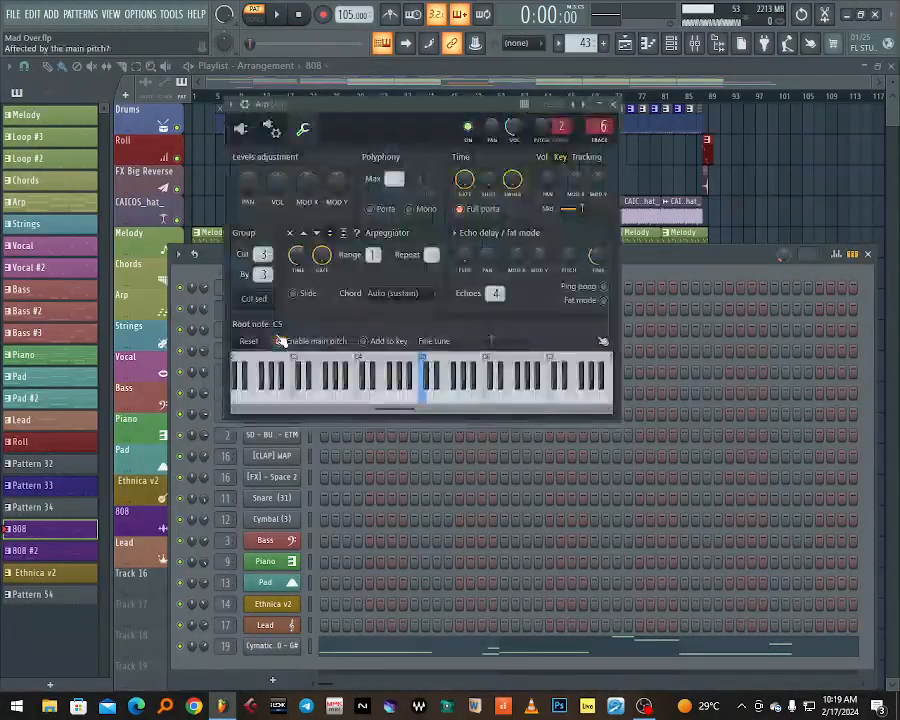
click(617, 113)
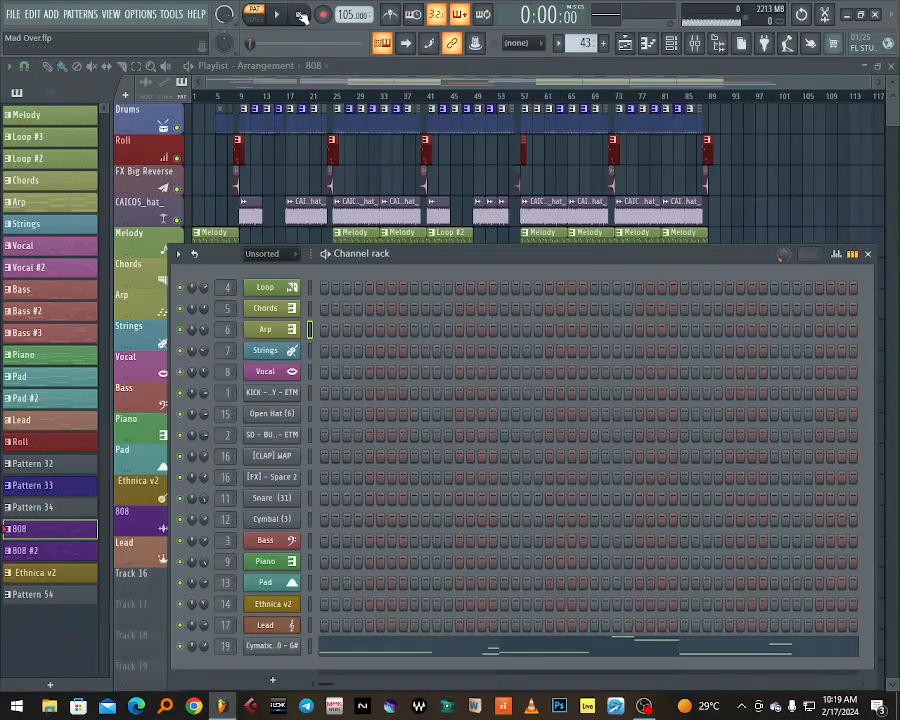
Zoom in on the song's opening in the playlist and inspect the Zion Beats Universal audio clip on Track 16.
click(626, 50)
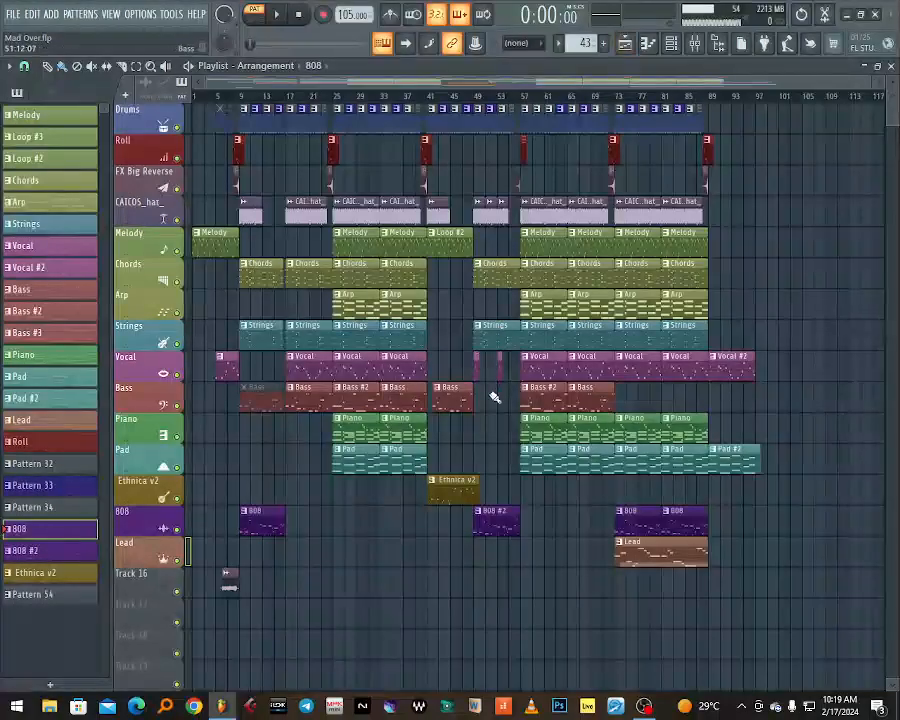
click(696, 48)
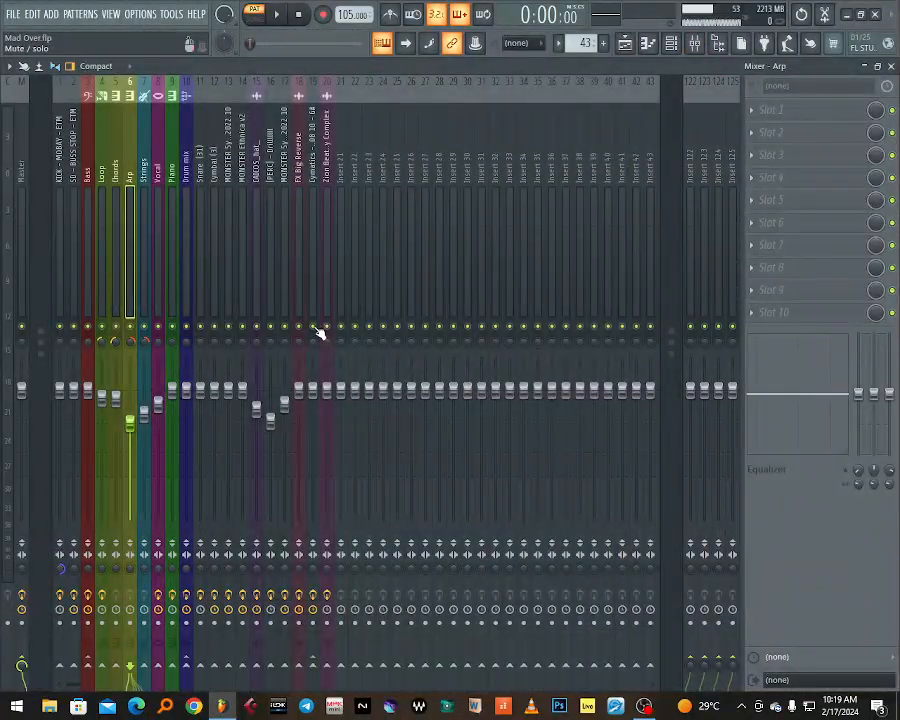
click(627, 44)
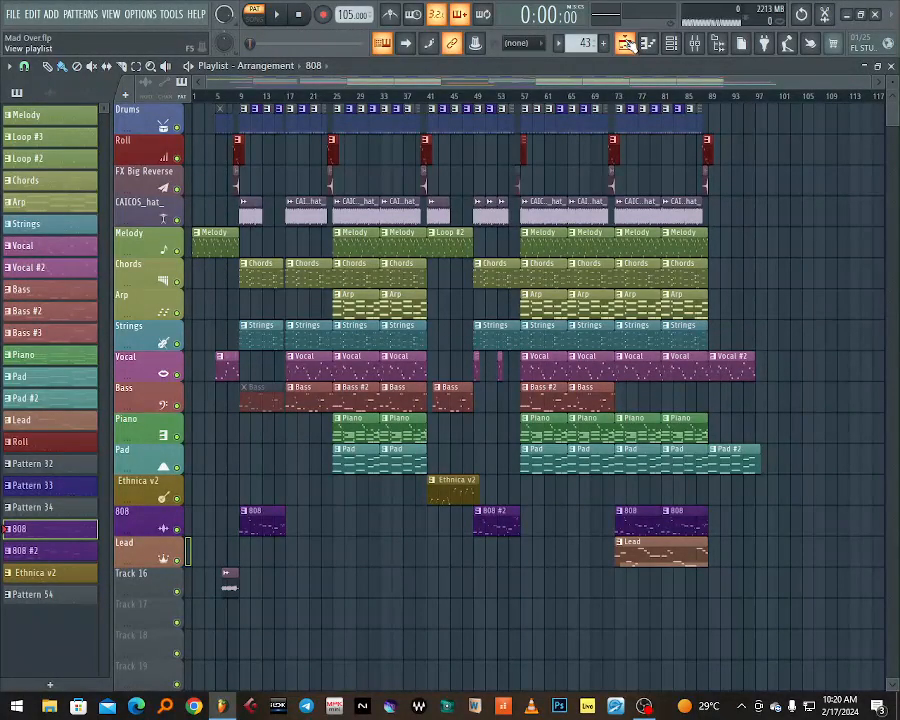
drag(876, 88, 615, 88)
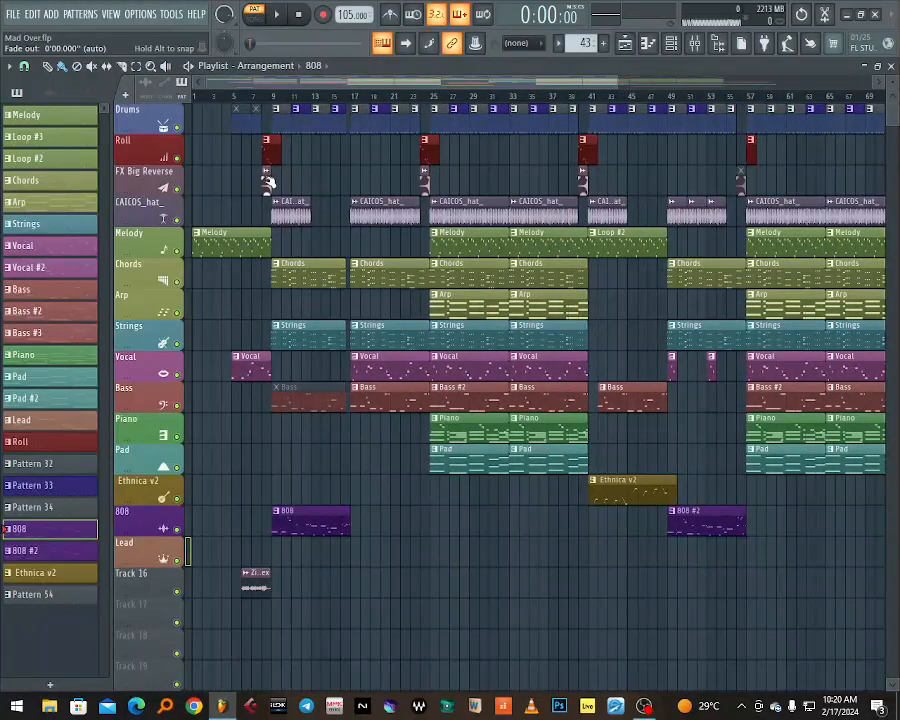
click(234, 96)
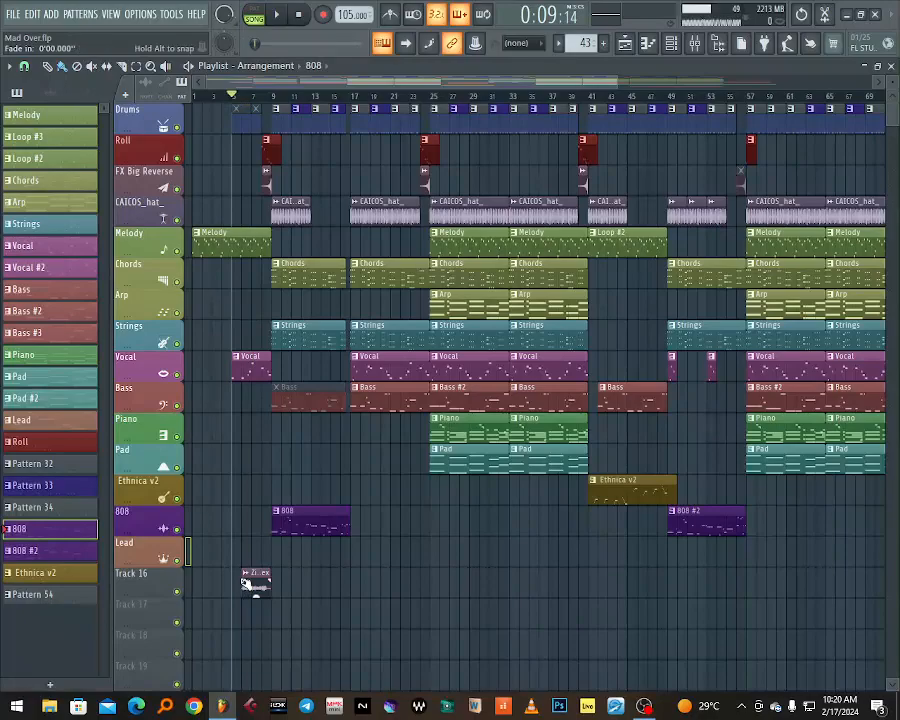
double_click(248, 581)
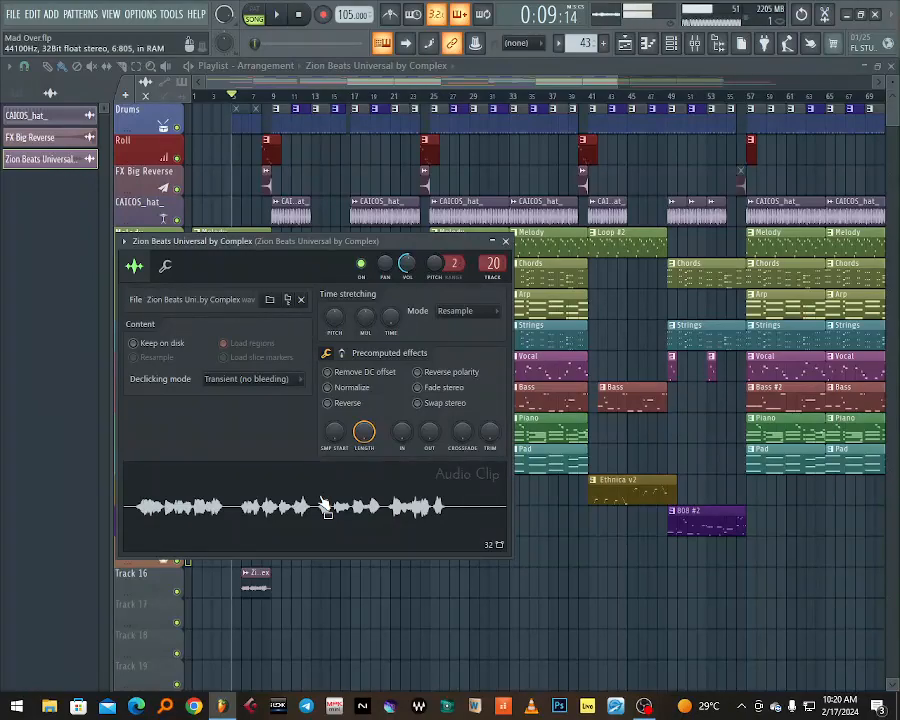
click(505, 241)
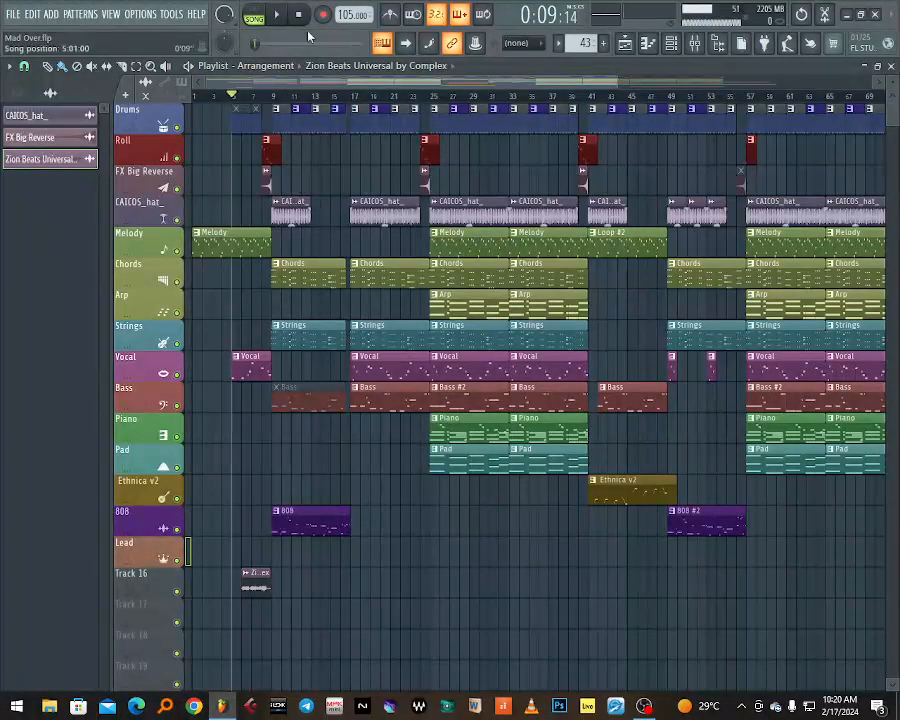
Play the song from the beginning with the whole arrangement in view.
click(303, 15)
key(space)
drag(618, 82, 836, 77)
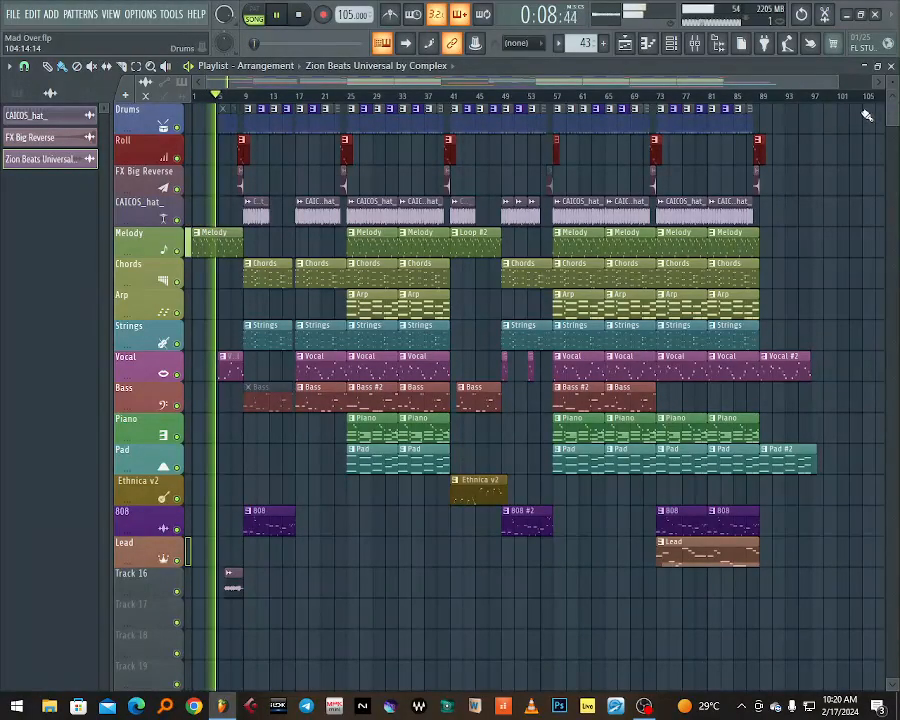
scroll(894, 82, down, 2)
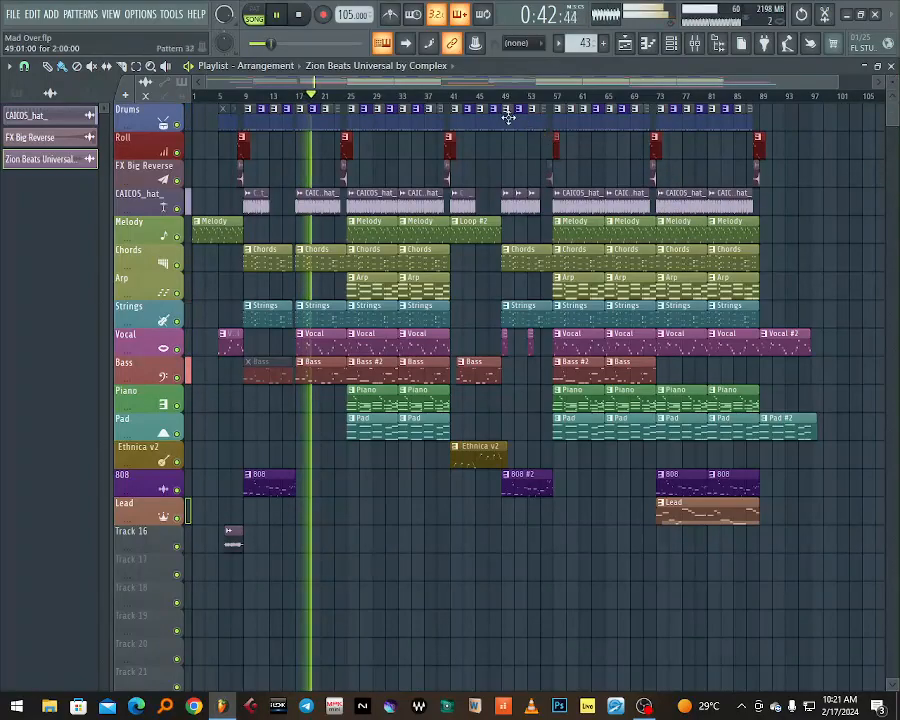
Audition the arrangement from bar 40 through the Ethnica section and from about bar 53.
key(space)
click(449, 98)
key(space)
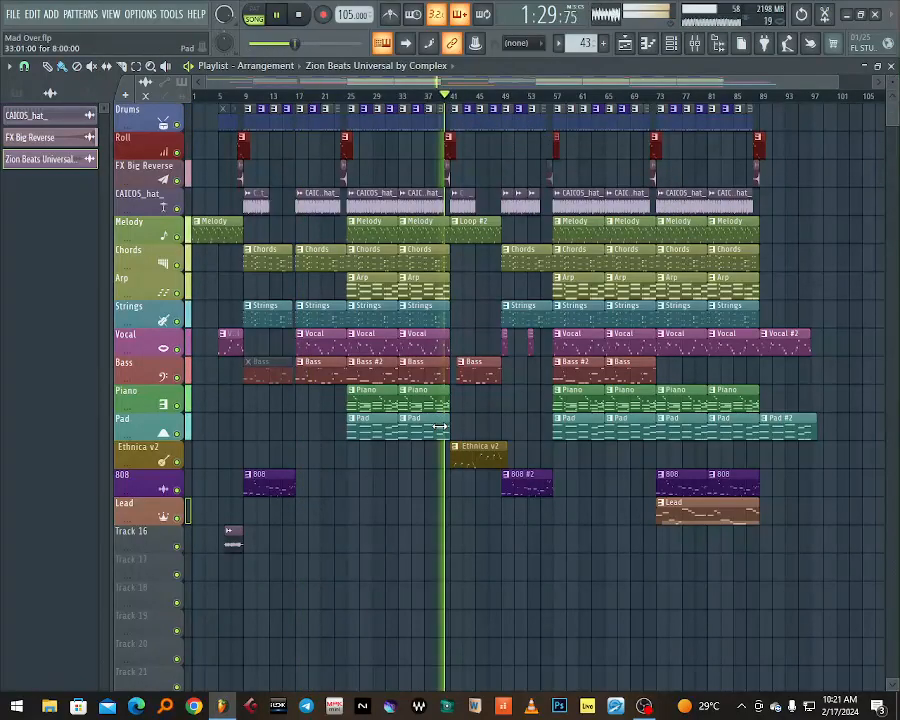
key(space)
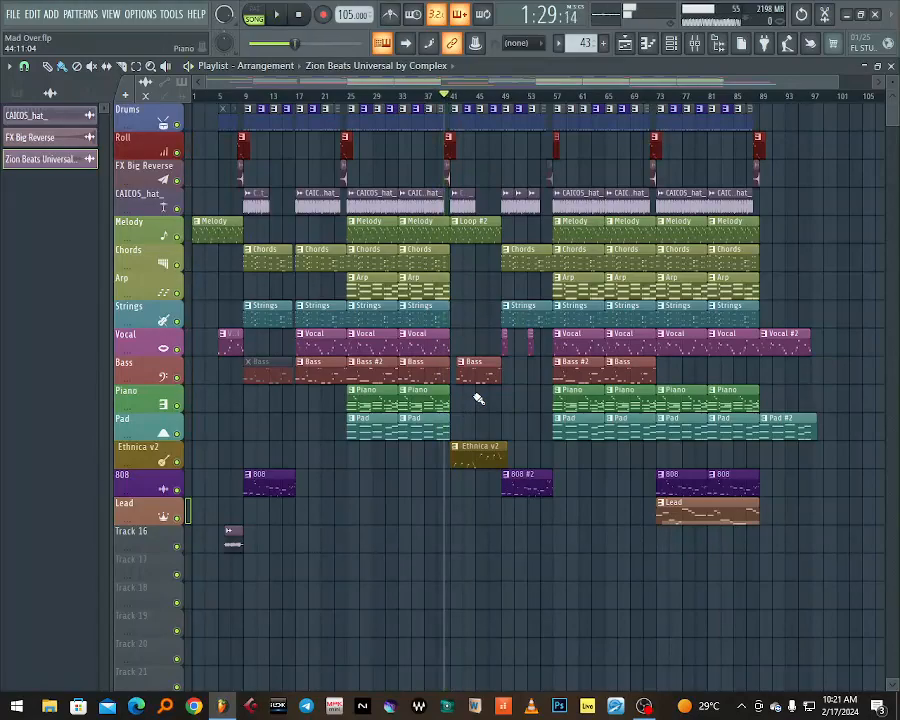
key(space)
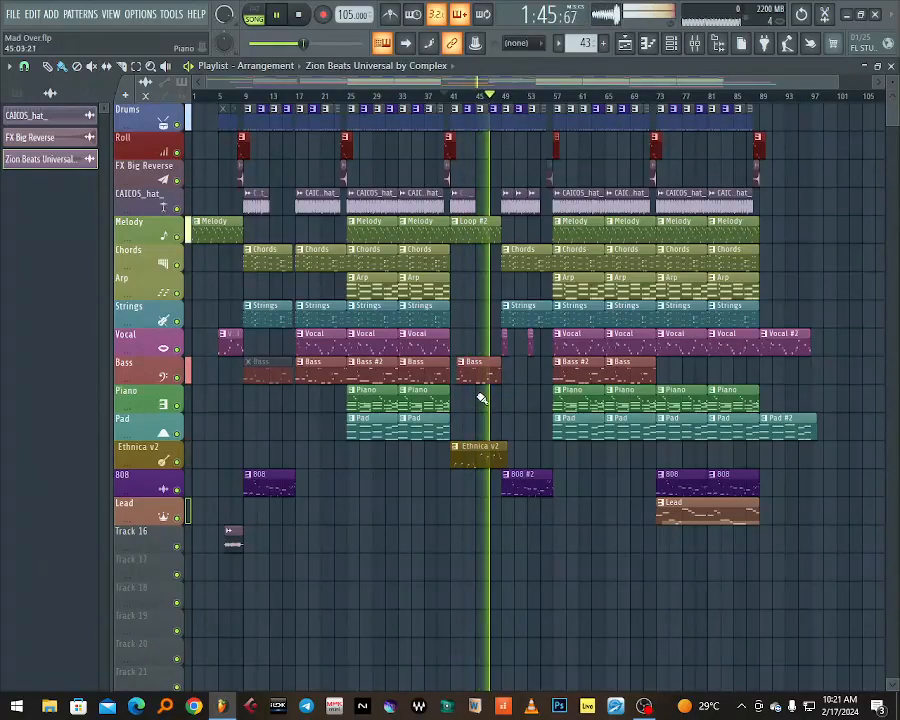
click(533, 96)
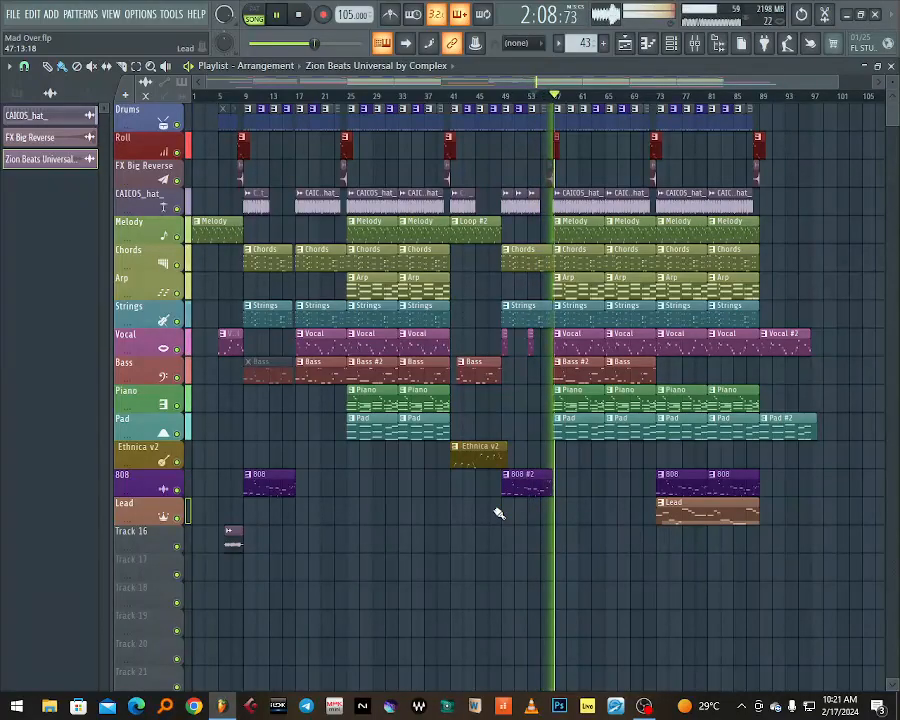
Play the Lead and 808 section from bar 72 and save the project.
click(655, 98)
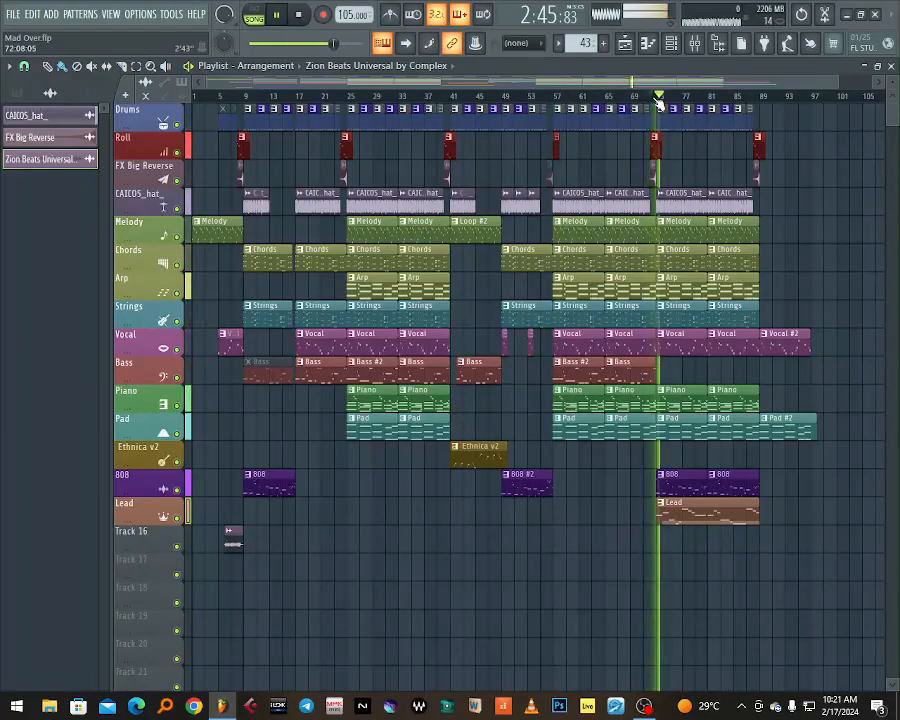
key(ctrl+s)
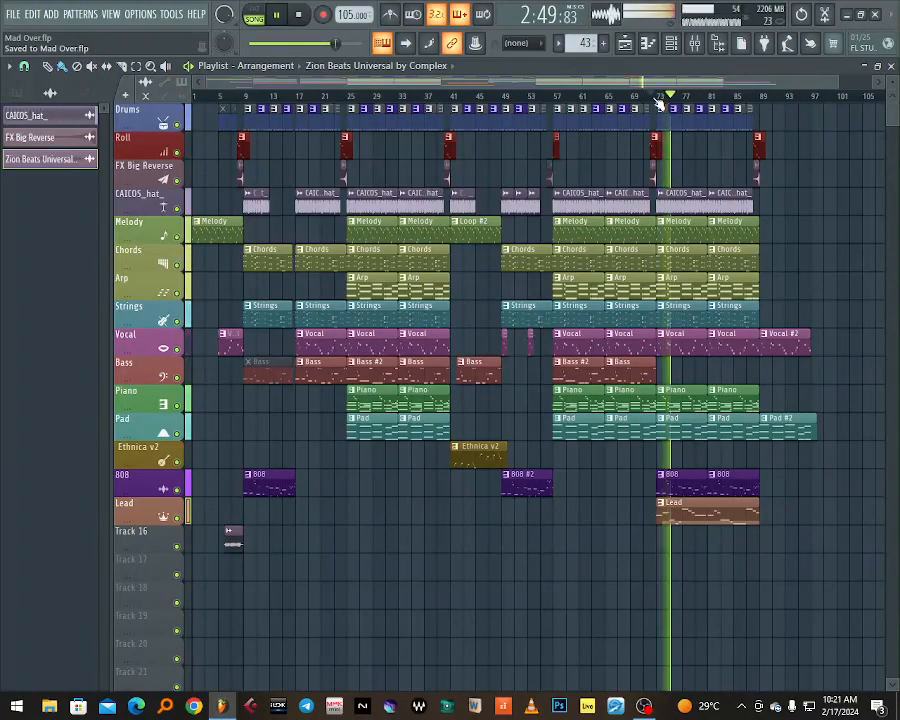
key(space)
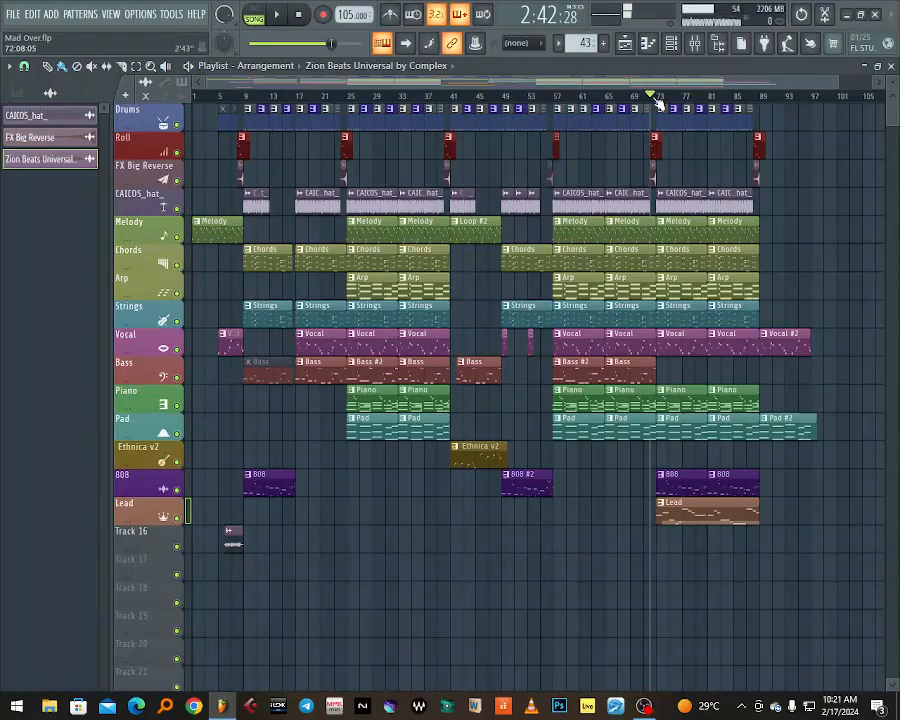
Examine the drive, equalizer, compressor and output settings of BUS Strip OLD on the Master track.
click(705, 47)
click(24, 170)
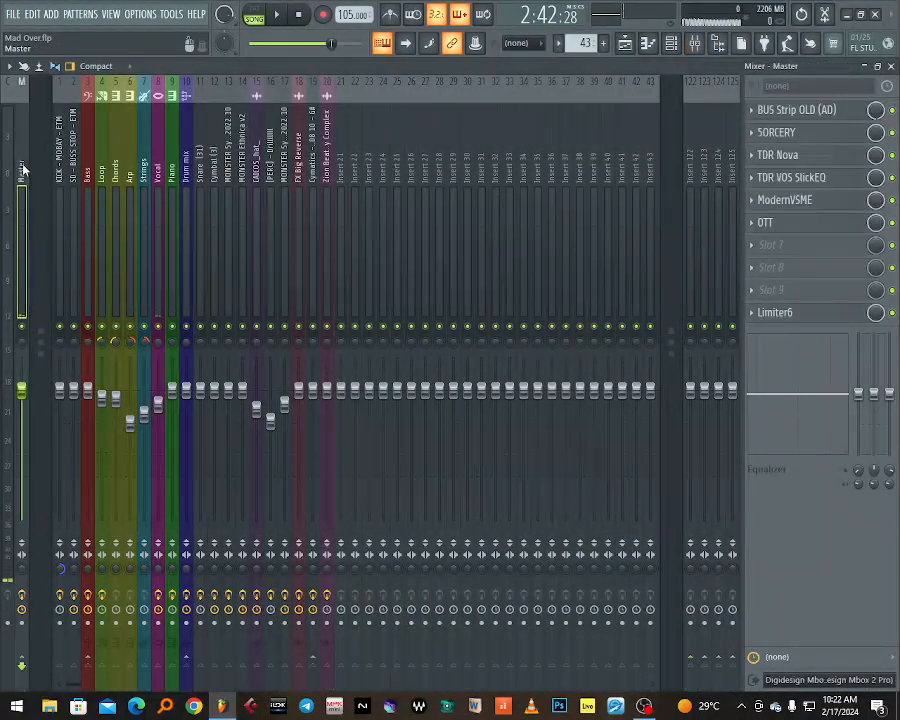
click(817, 114)
drag(343, 151, 456, 141)
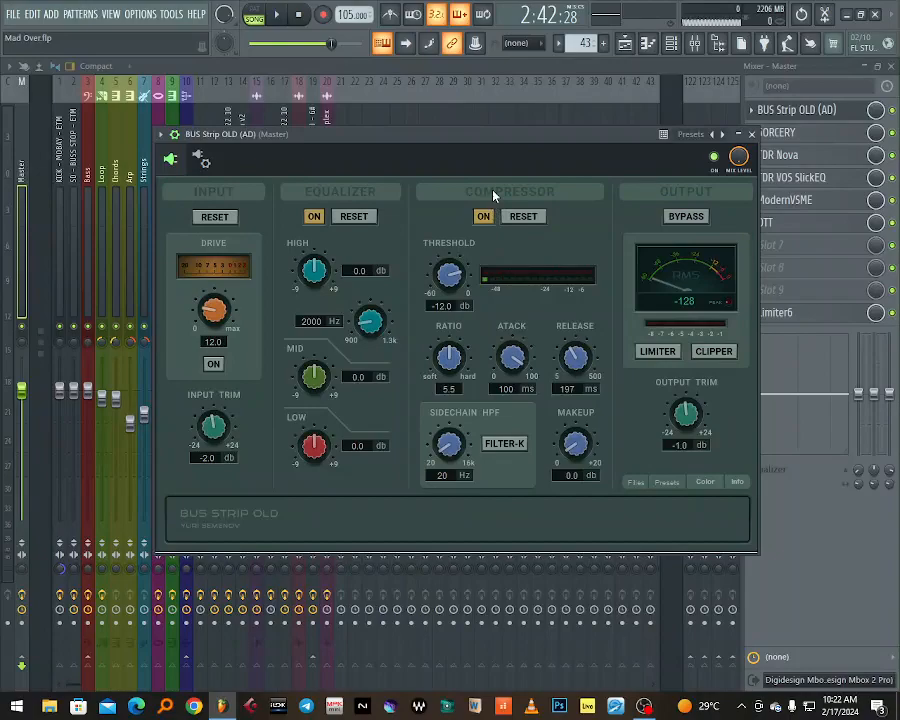
click(752, 134)
Play the song while examining the five-band compression in 5ORCERY on the Master track.
click(772, 133)
drag(628, 213, 558, 261)
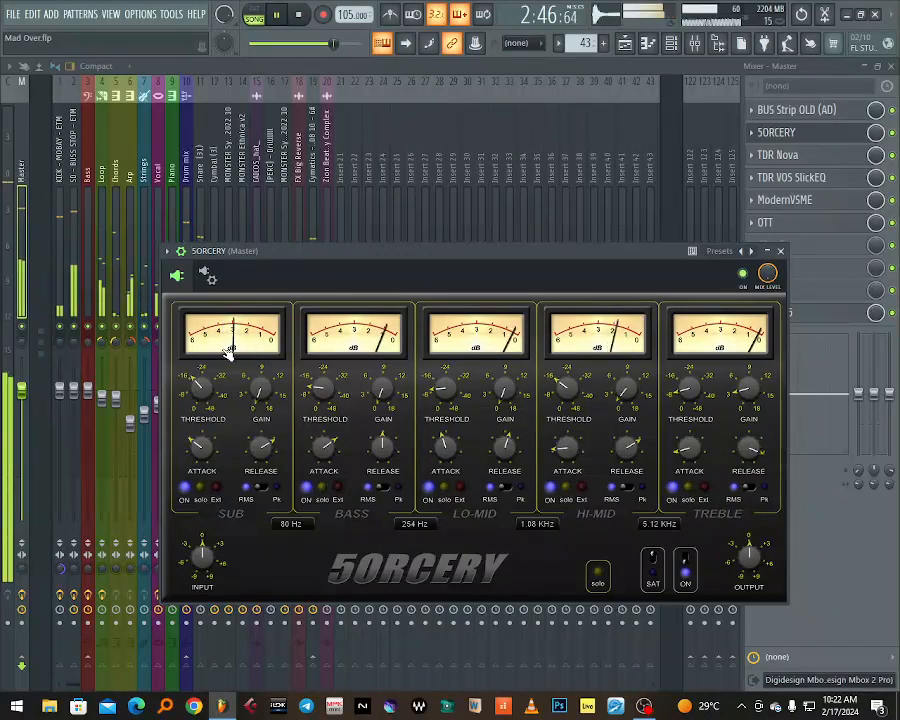
key(space)
click(780, 251)
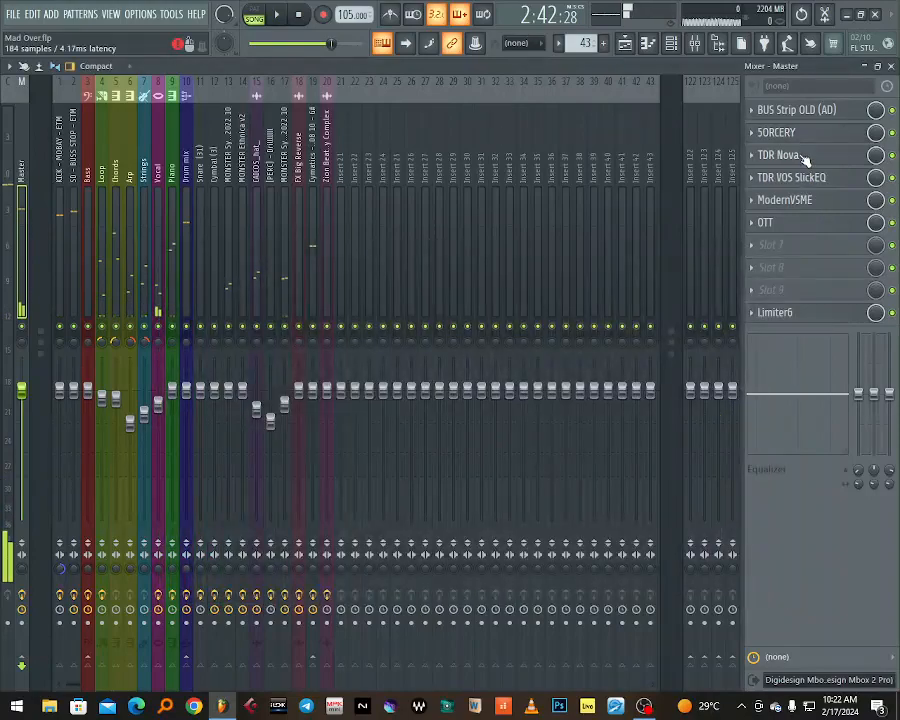
Examine the band II, III and IV cuts in TDR Nova on the Master track.
click(798, 156)
drag(480, 185, 432, 180)
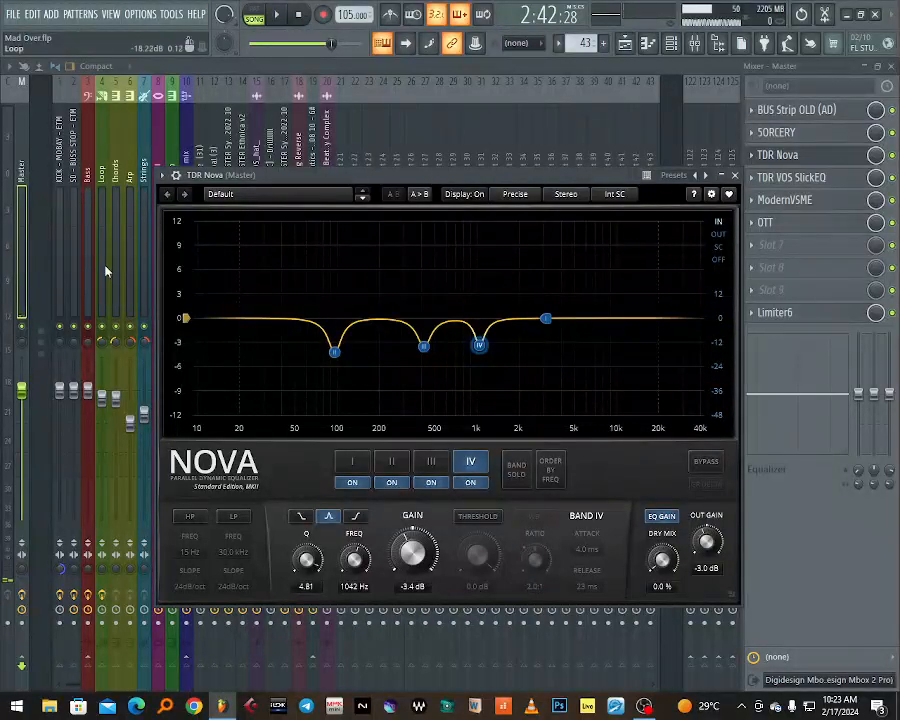
click(334, 351)
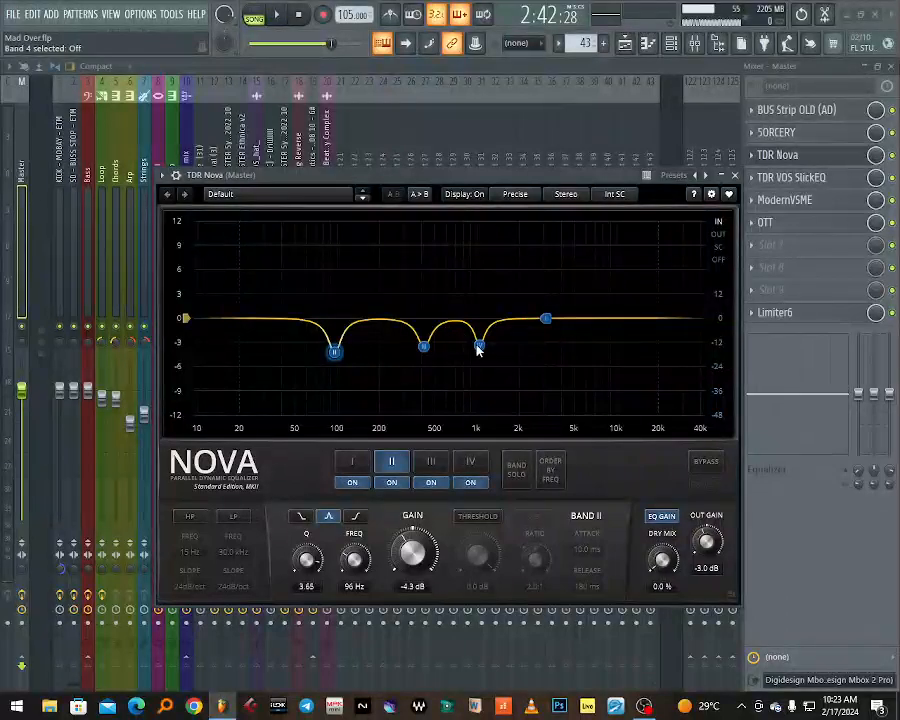
click(731, 176)
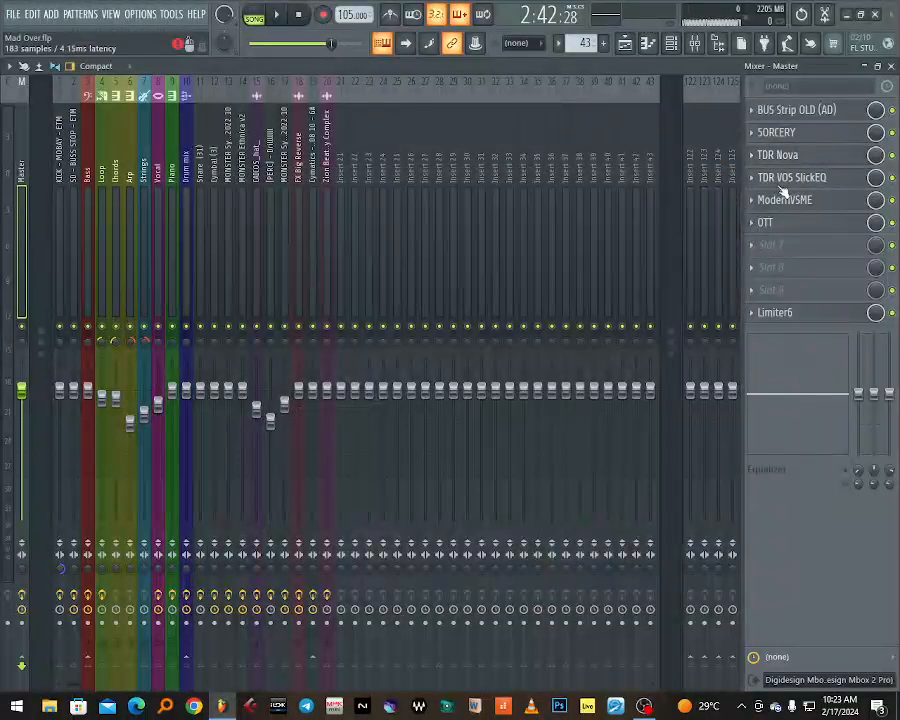
Examine the low and high band settings in TDR VOS SlickEQ and check ModernVSME on the Master track.
click(793, 201)
click(792, 178)
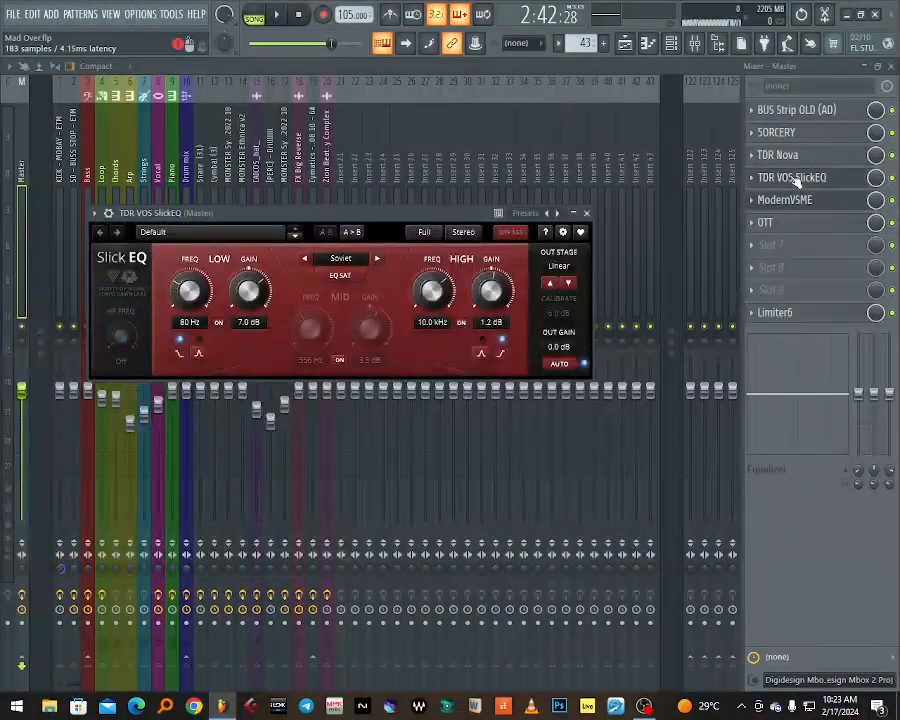
drag(393, 220, 457, 346)
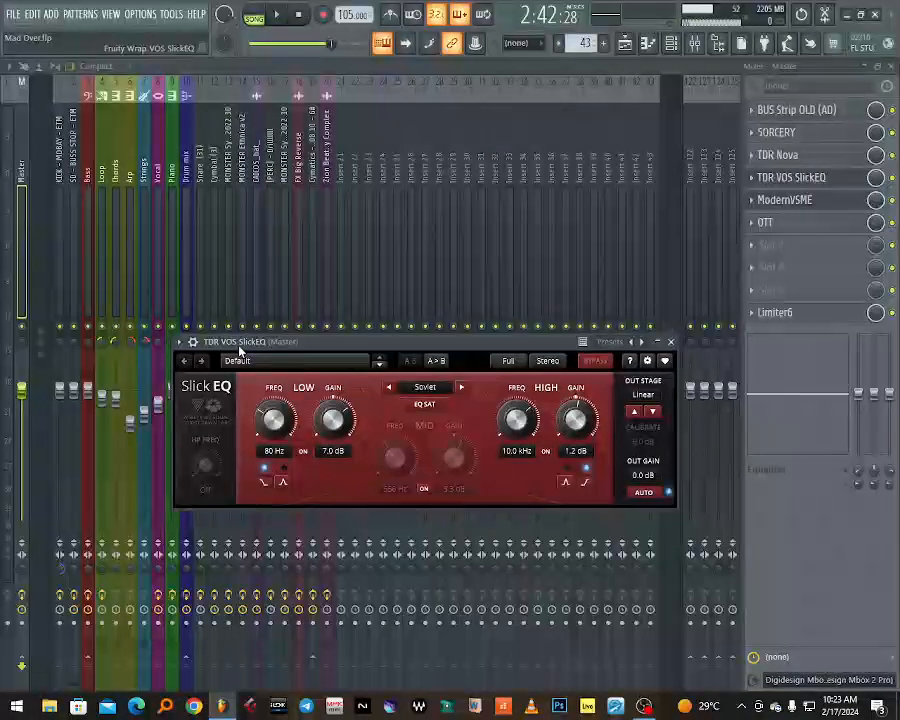
click(806, 200)
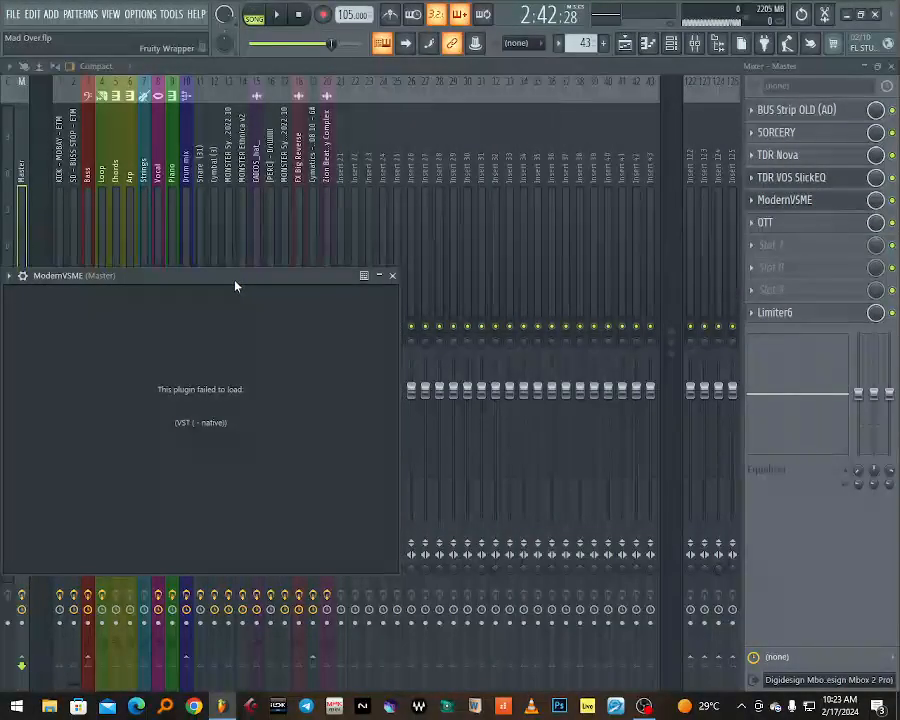
click(393, 276)
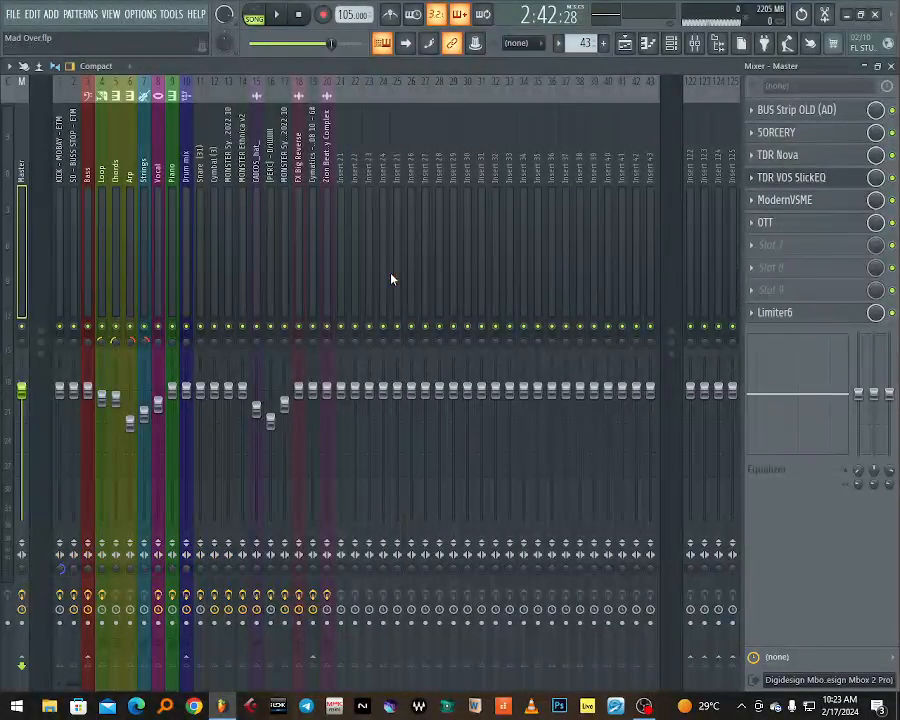
Examine the depth, time, gain and upward/downward settings of OTT on the Master track.
click(763, 224)
drag(456, 219, 424, 218)
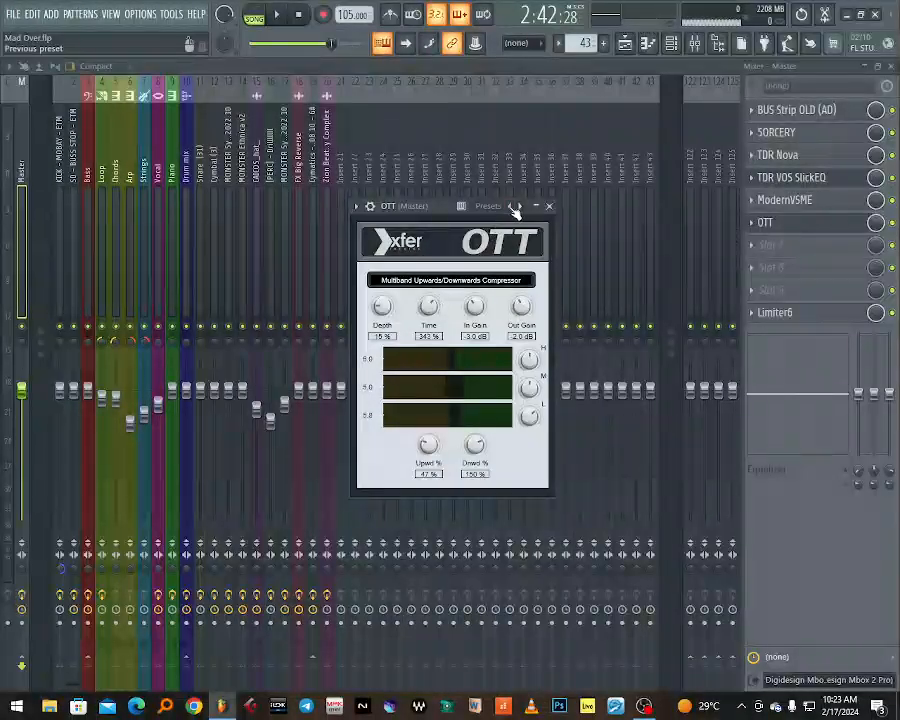
click(549, 206)
Examine the compressor, peak limiter, HF limiter, clipper and protection settings of Limiter6 on the Master track.
click(783, 313)
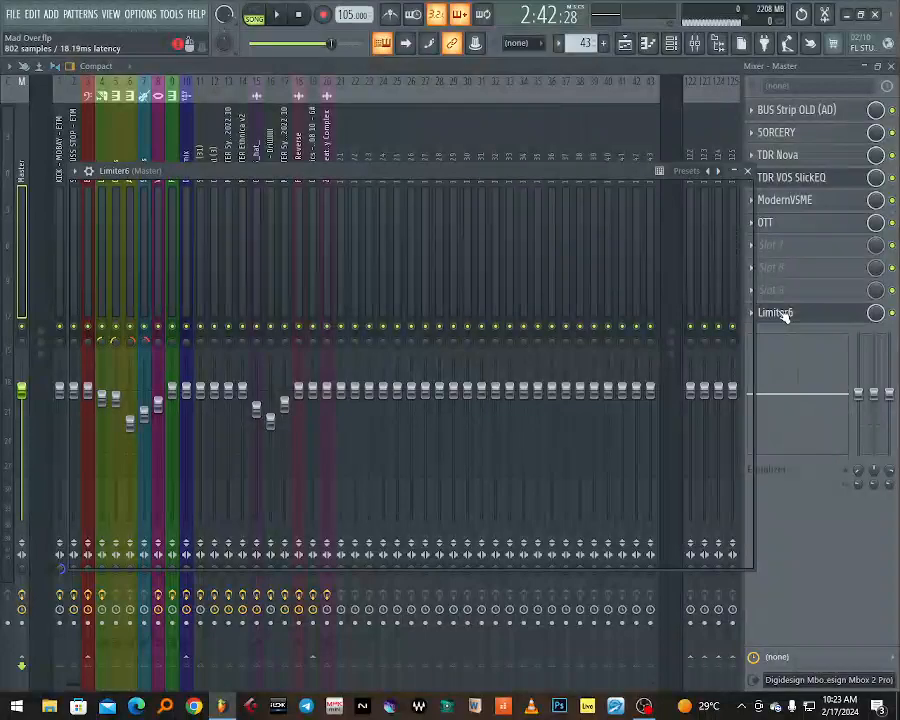
drag(412, 174, 467, 250)
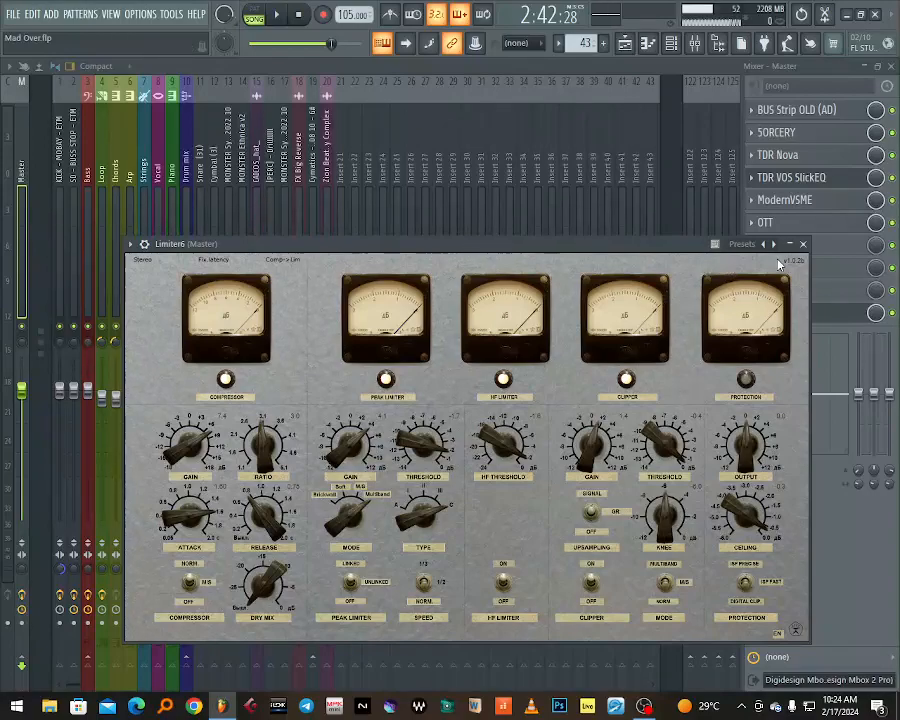
click(803, 244)
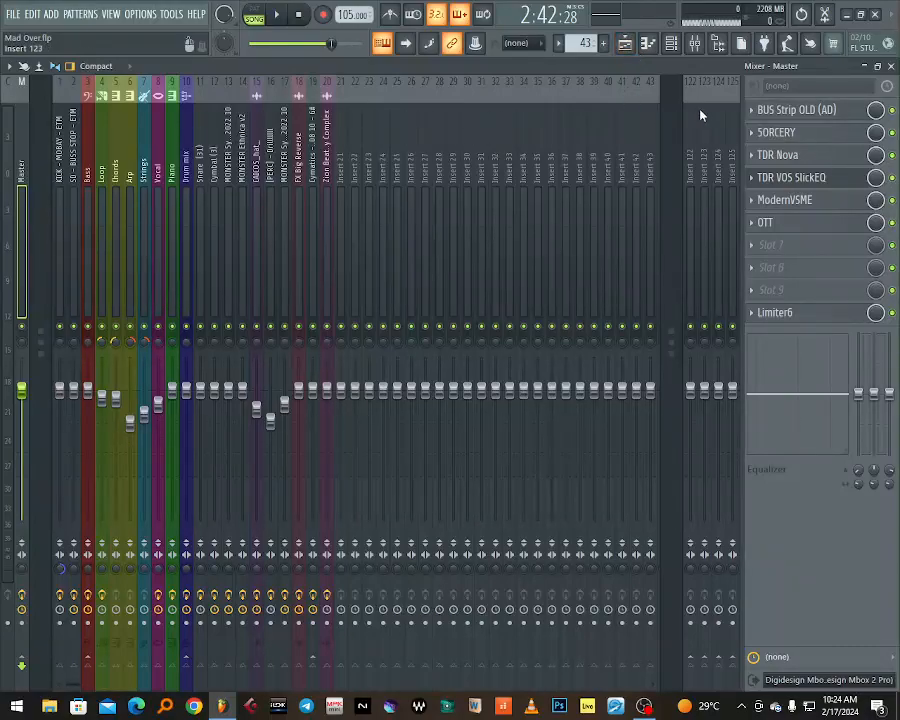
Return to the Playlist and play part of the arrangement's final section with the Lead and 808 clips.
click(630, 46)
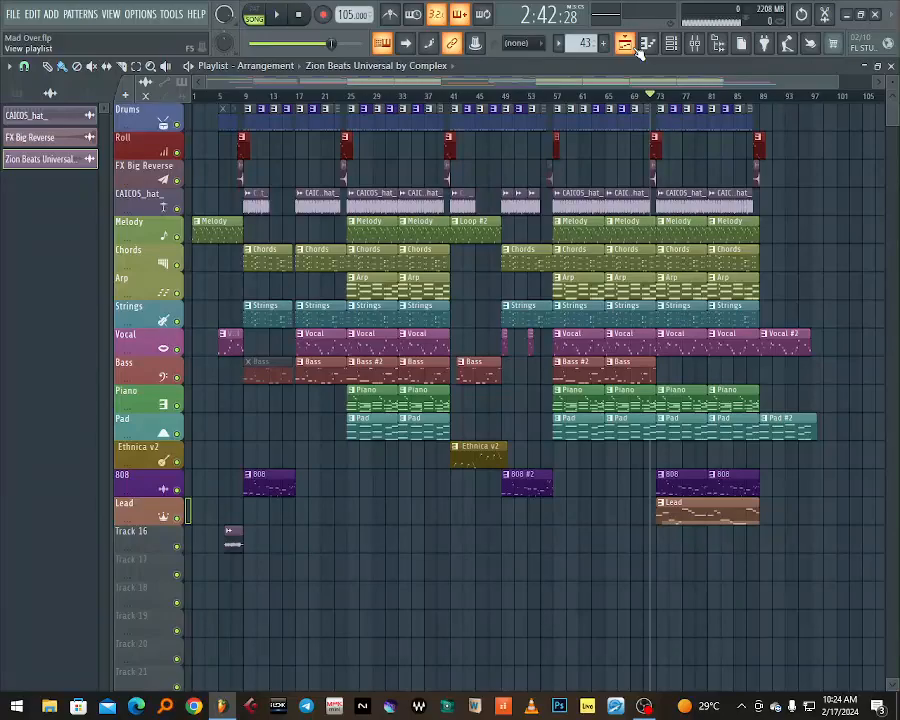
key(space)
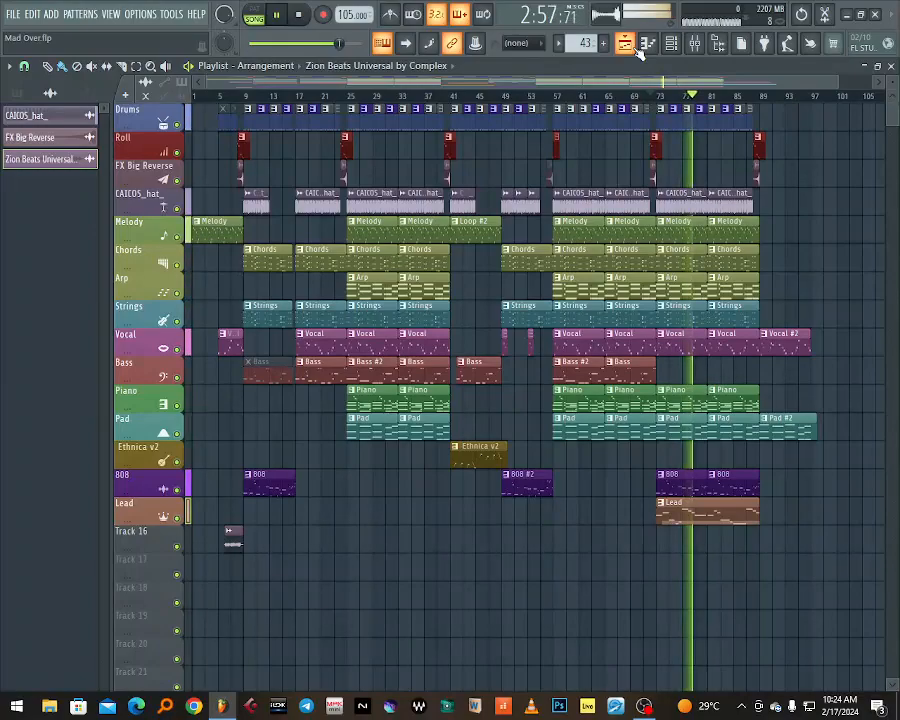
key(space)
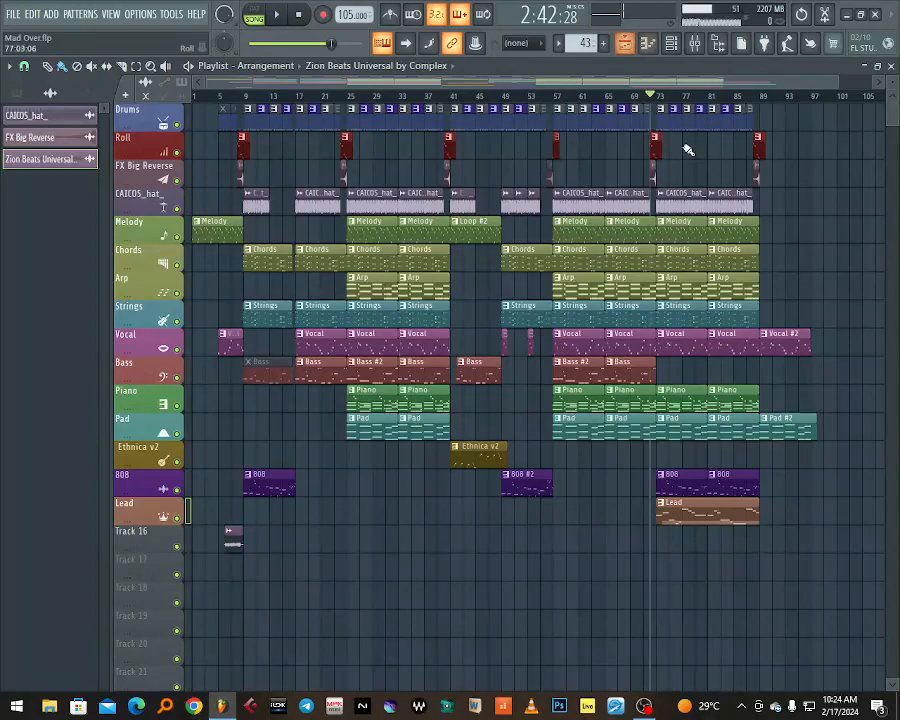
click(645, 706)
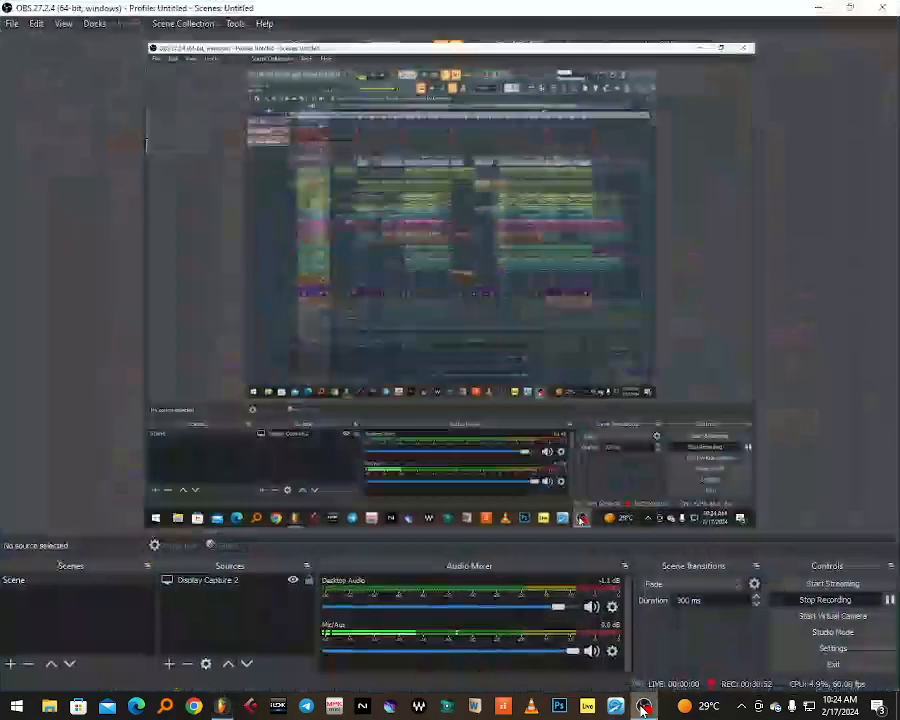